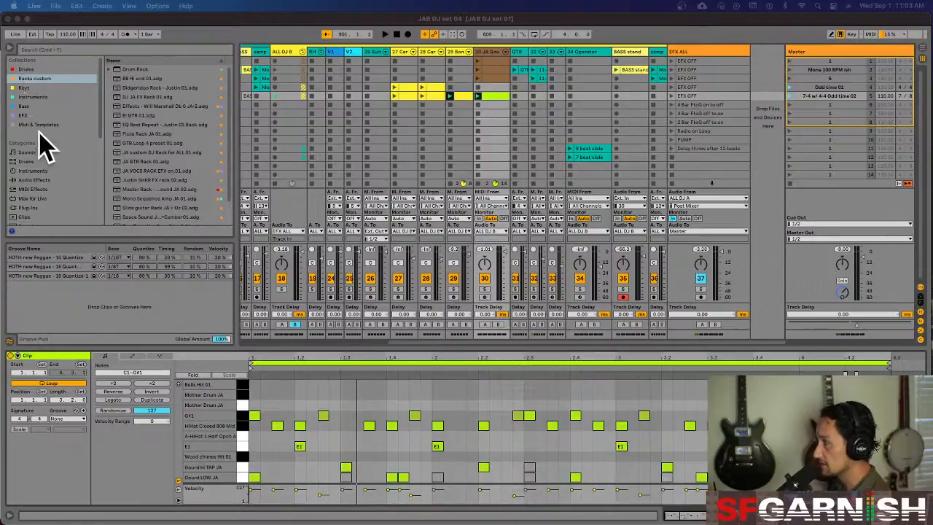
# Browse the Racks custom collection, including its Drum Rack folder, and show the EFX collection
pyautogui.click(28, 87)
pyautogui.click(34, 78)
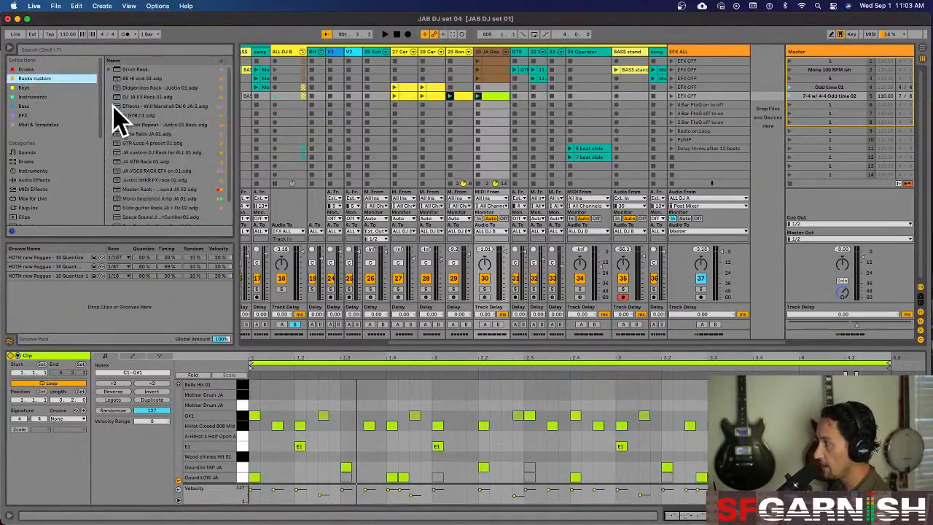
pyautogui.scroll(-2, 146, 119)
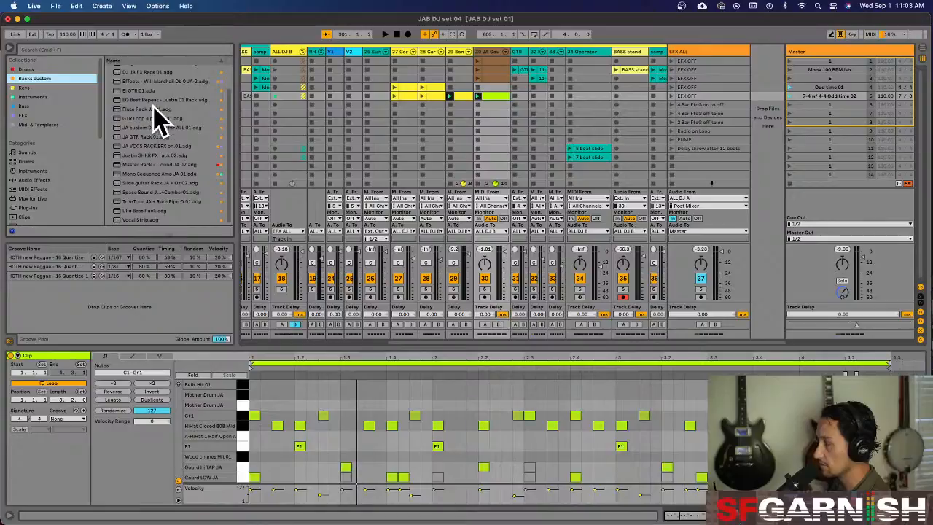
pyautogui.scroll(2, 154, 110)
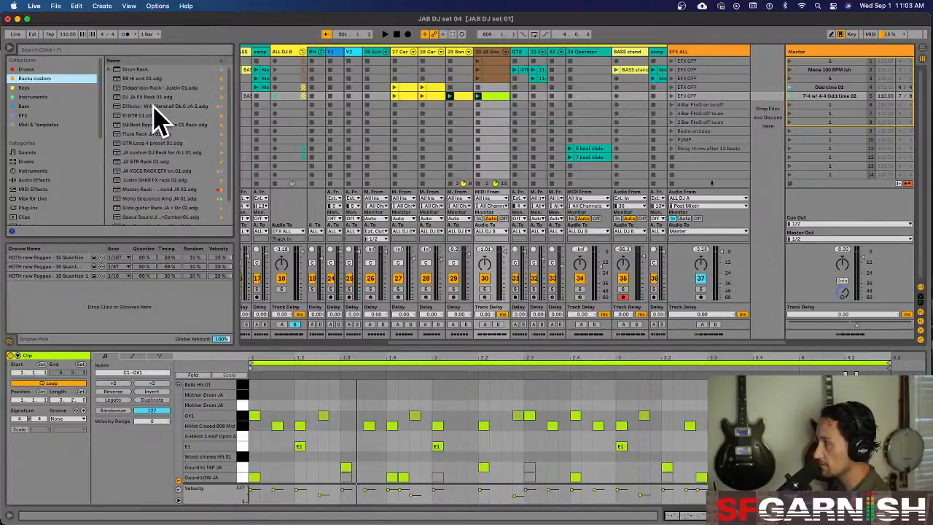
pyautogui.click(110, 69)
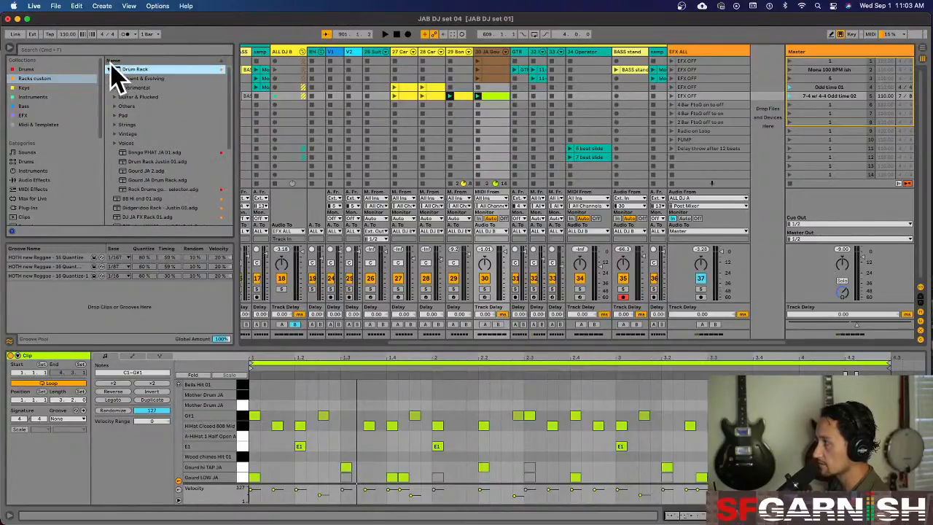
pyautogui.scroll(-5, 166, 142)
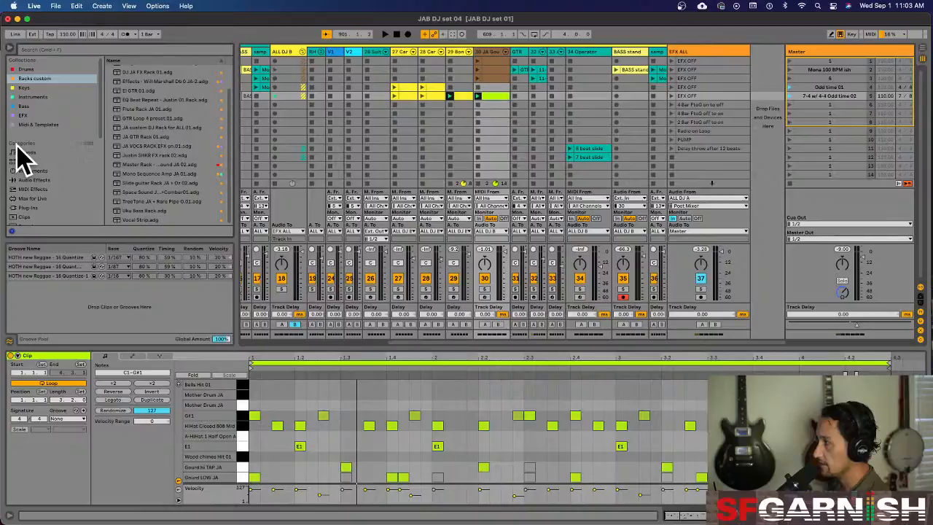
pyautogui.click(27, 116)
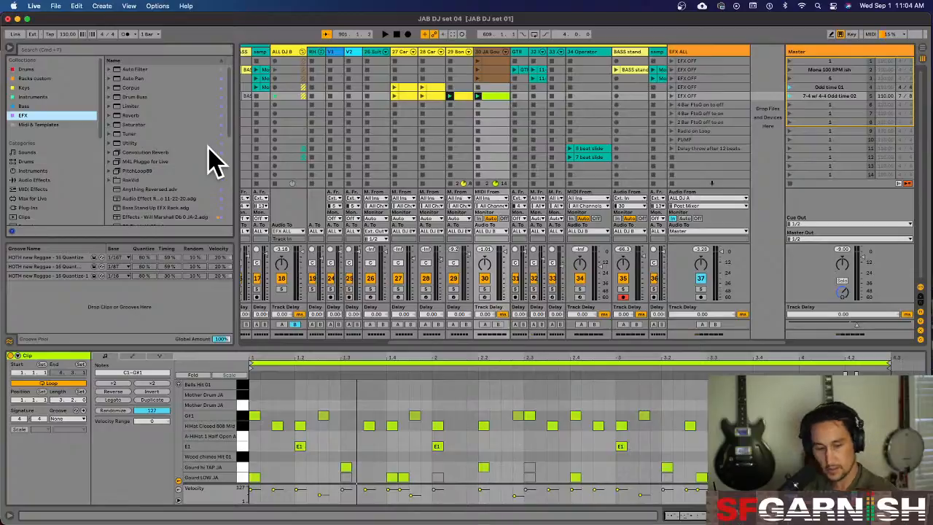
# Play back the set and raise the BASS stand track's volume slightly
pyautogui.press('space')
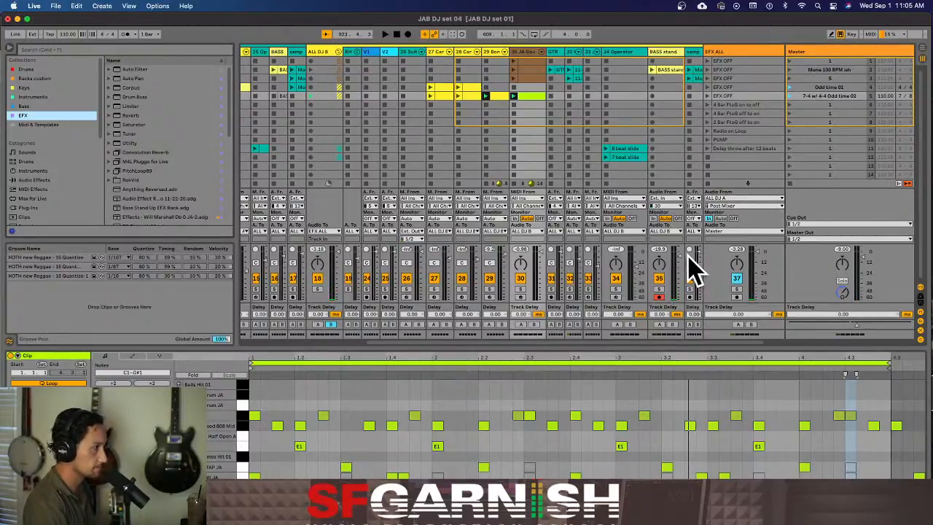
pyautogui.moveTo(679, 254); pyautogui.dragTo(679, 248)
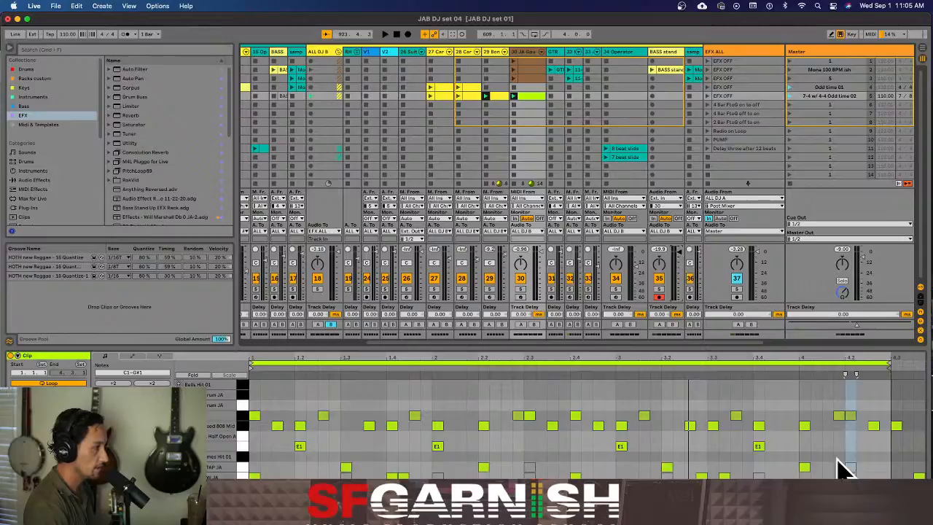
# Show the BASS stand track's device chain and toggle its JA VOCS effects rack to compare the sound
pyautogui.hotkey('shift', 'Tab')
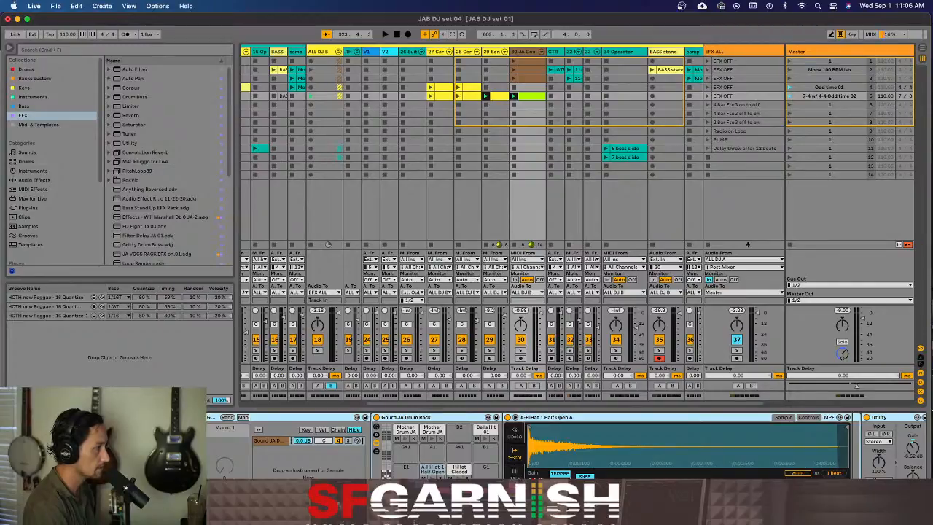
pyautogui.click(664, 55)
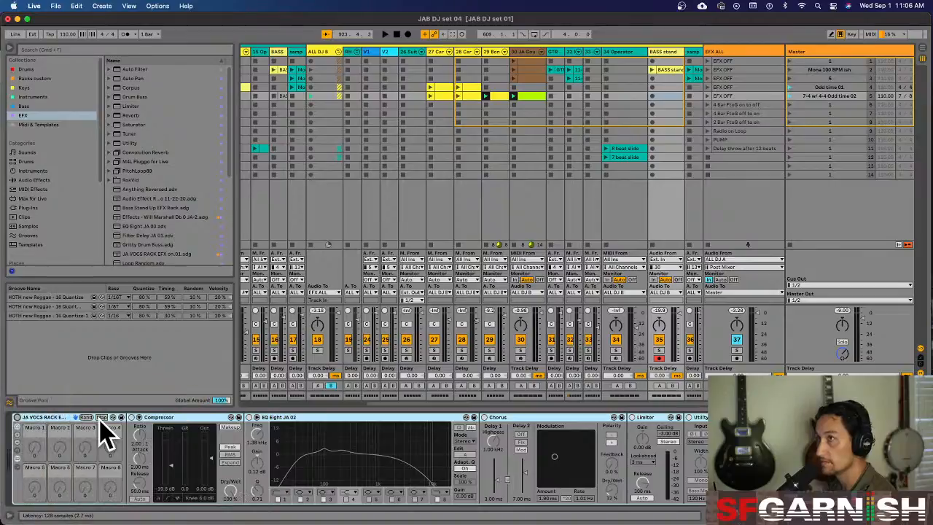
pyautogui.click(16, 418)
pyautogui.click(17, 418)
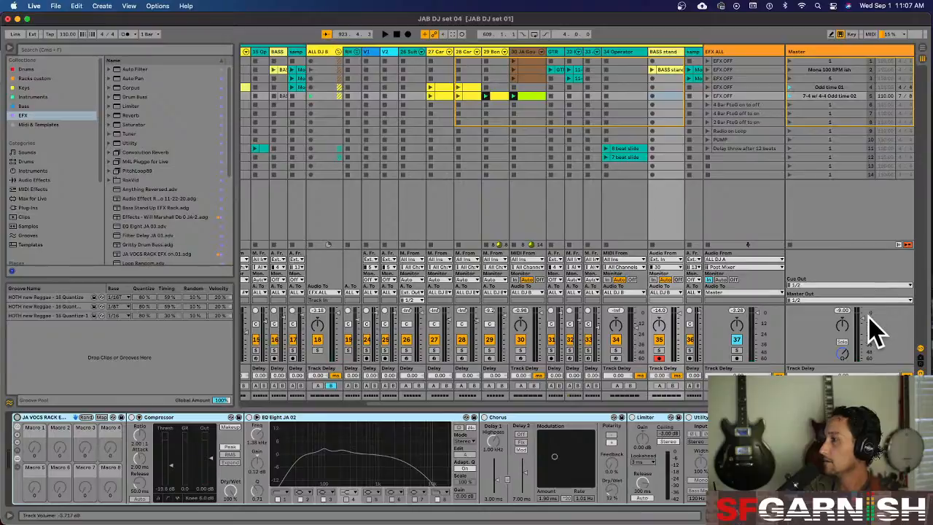
# Raise the Master volume slightly and switch on the BASS stand track's JA VOCS effects rack
pyautogui.moveTo(866, 334); pyautogui.dragTo(866, 328)
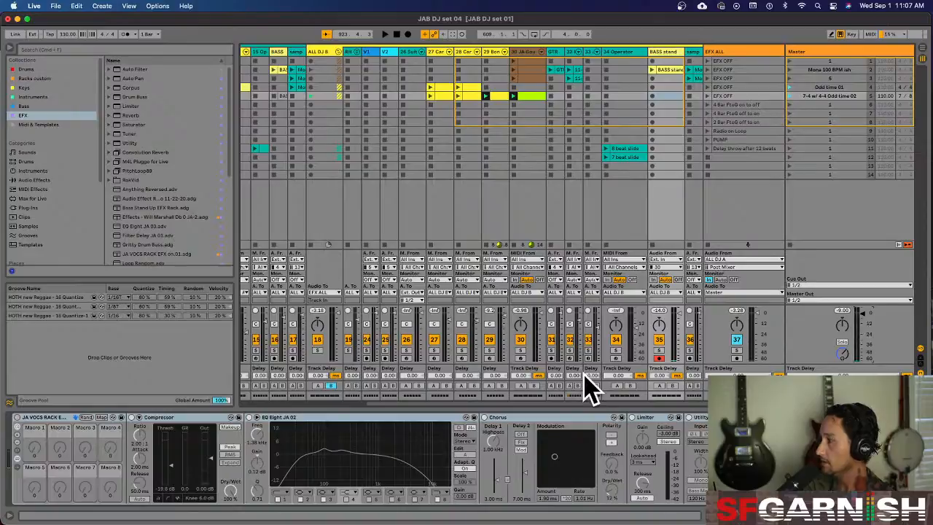
pyautogui.click(16, 418)
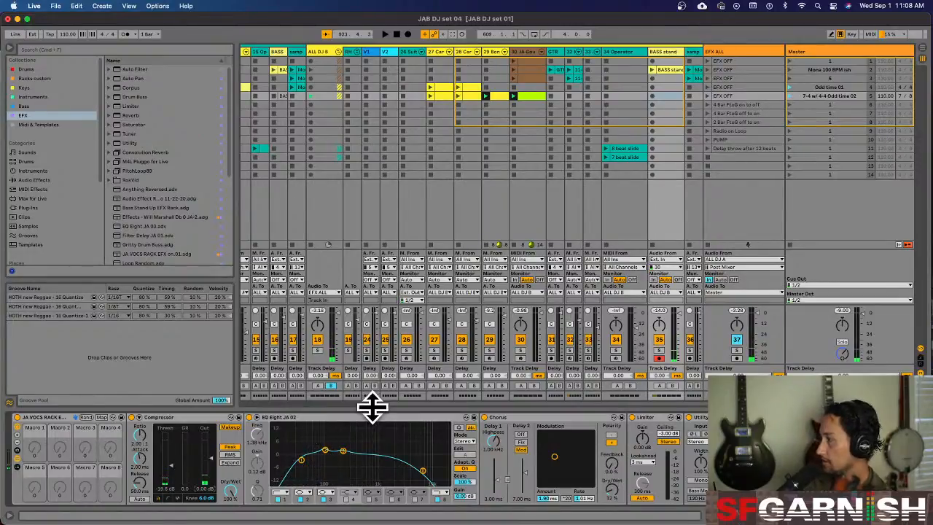
# Lower the EQ Eight high-cut band's frequency to 2.50 kHz and set the Utility device to Mono
pyautogui.moveTo(422, 470); pyautogui.dragTo(399, 470)
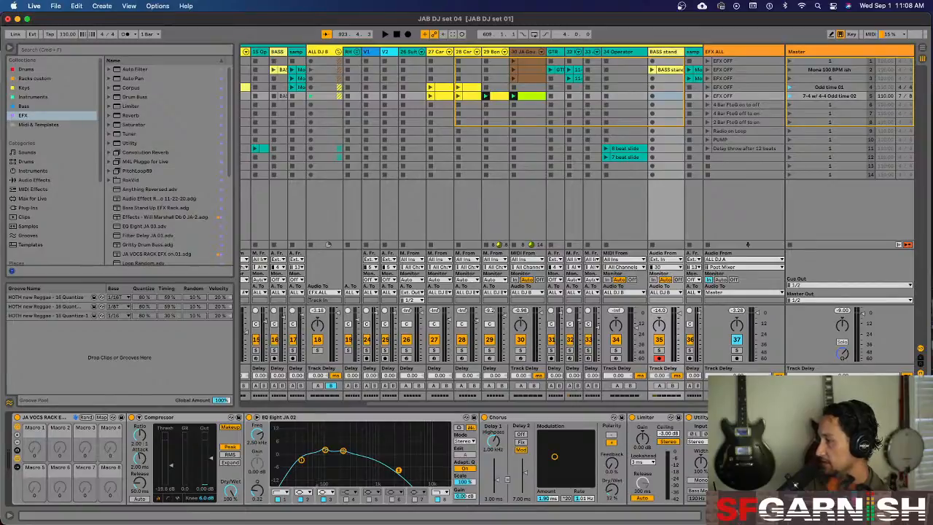
pyautogui.click(699, 480)
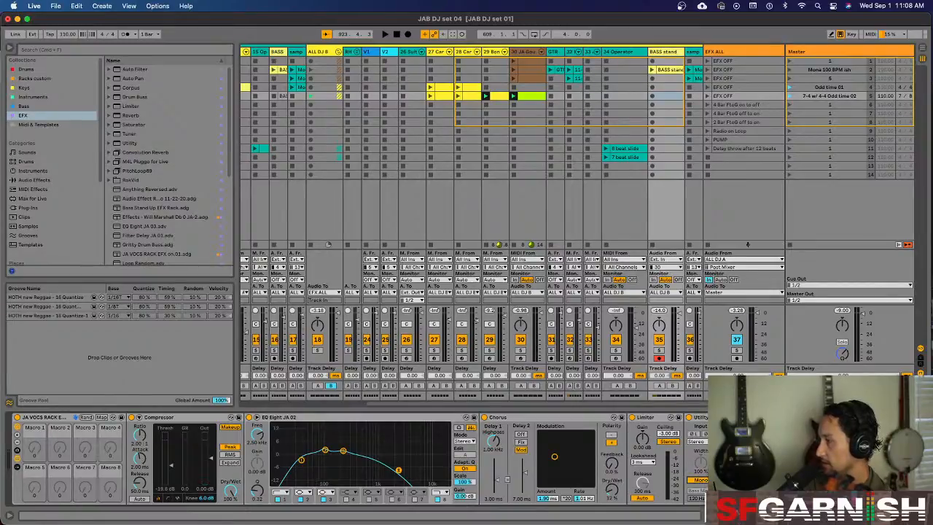
pyautogui.click(699, 480)
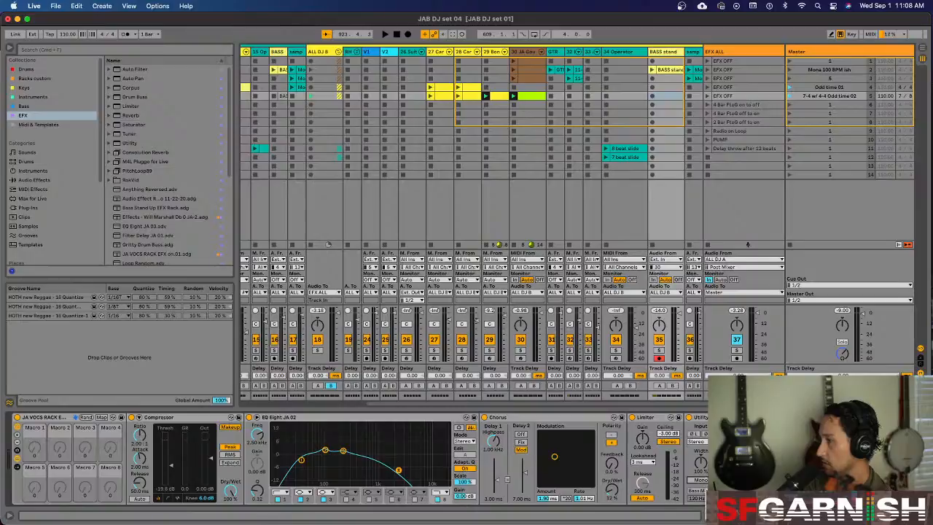
pyautogui.click(698, 490)
pyautogui.moveTo(698, 499); pyautogui.dragTo(698, 505)
pyautogui.click(700, 480)
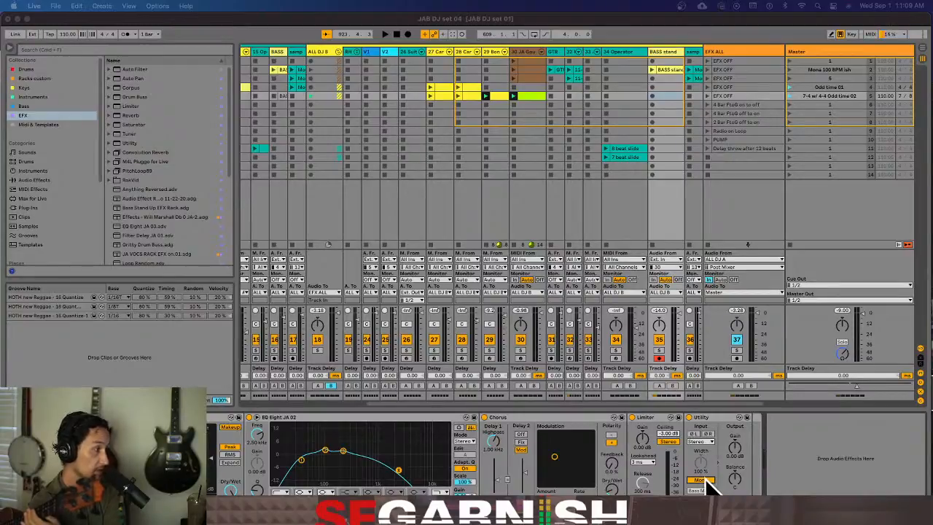
# Try inverting the phase of the left and right channels in the BASS stand track's Utility device
pyautogui.click(698, 443)
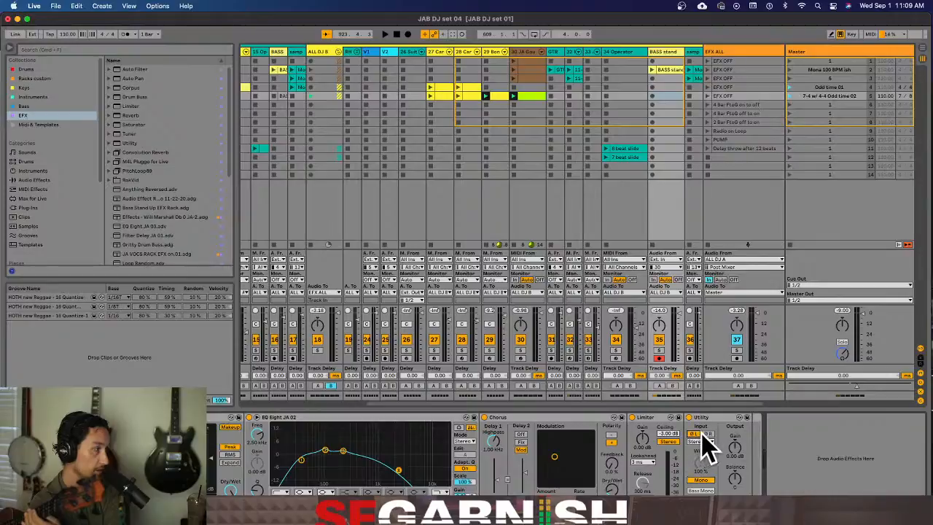
pyautogui.click(708, 434)
pyautogui.click(696, 434)
pyautogui.click(708, 434)
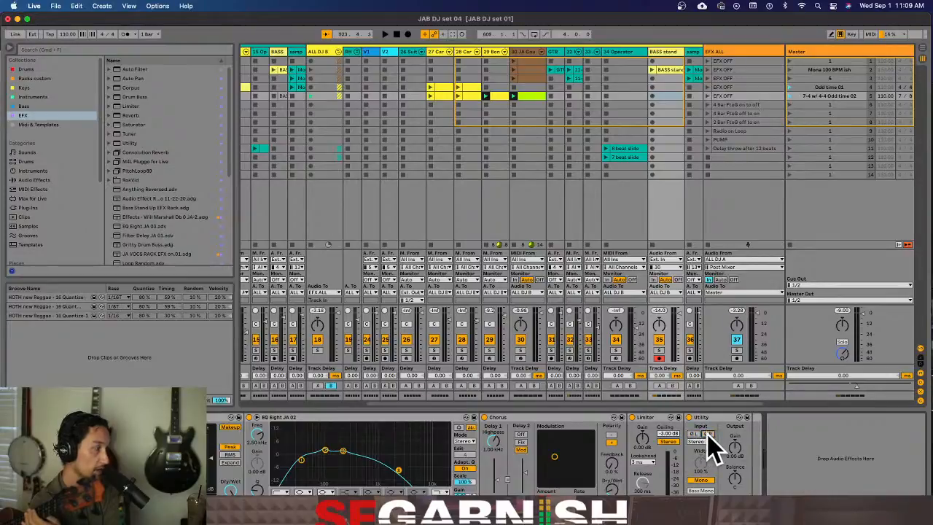
pyautogui.click(708, 434)
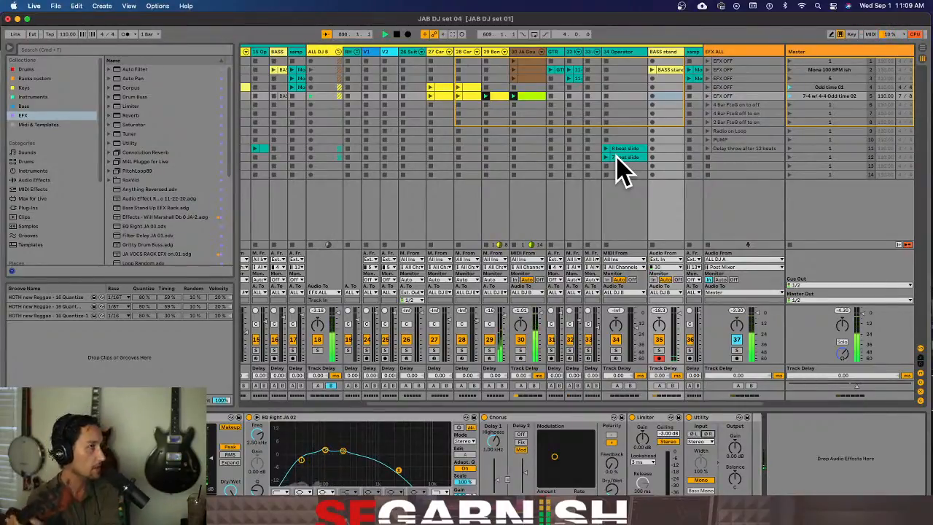
# Show the MIDI notes of the gourd drum clip on track 30 in the "7-4 w/ 4-4 Odd time 02" scene
pyautogui.click(530, 102)
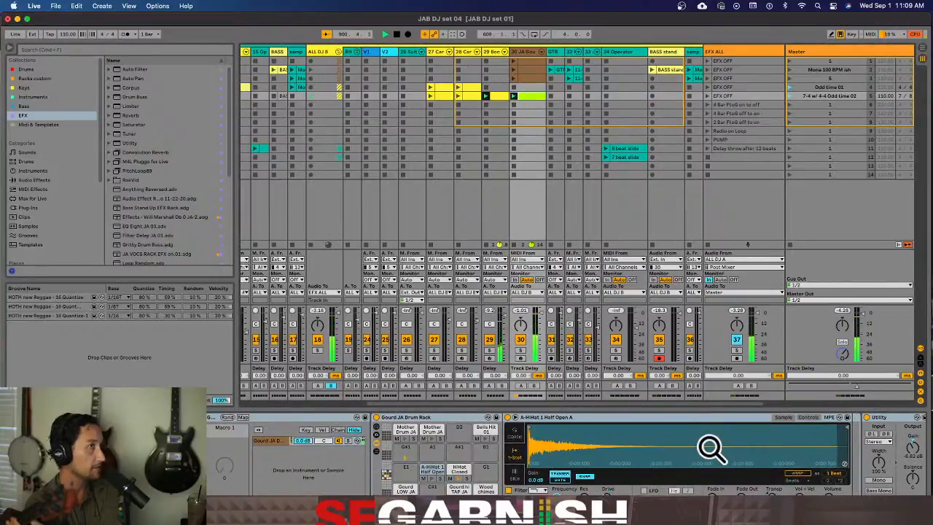
pyautogui.hotkey('shift', 'Tab')
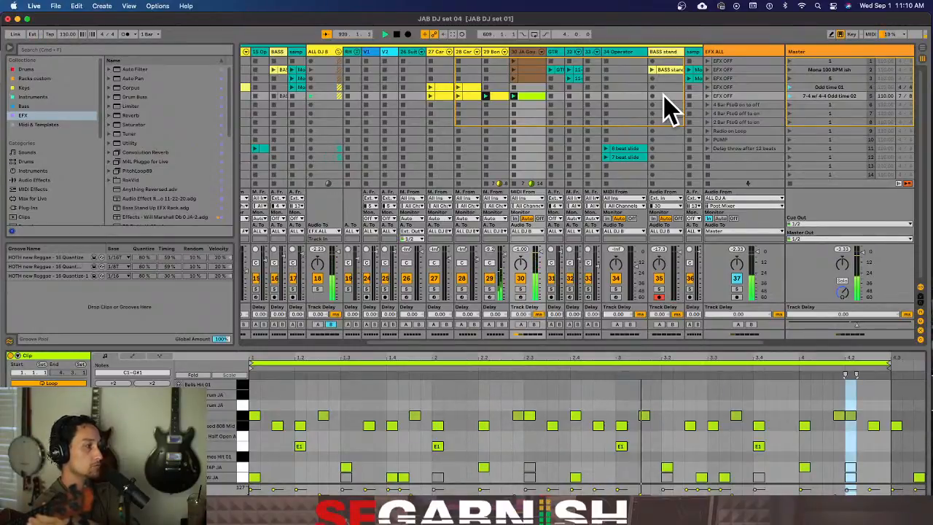
# Try a bass take in the BASS stand track's "7-4 w/ 4-4 Odd time 02" slot with its start at 1.3.1, and delete it
pyautogui.click(663, 95)
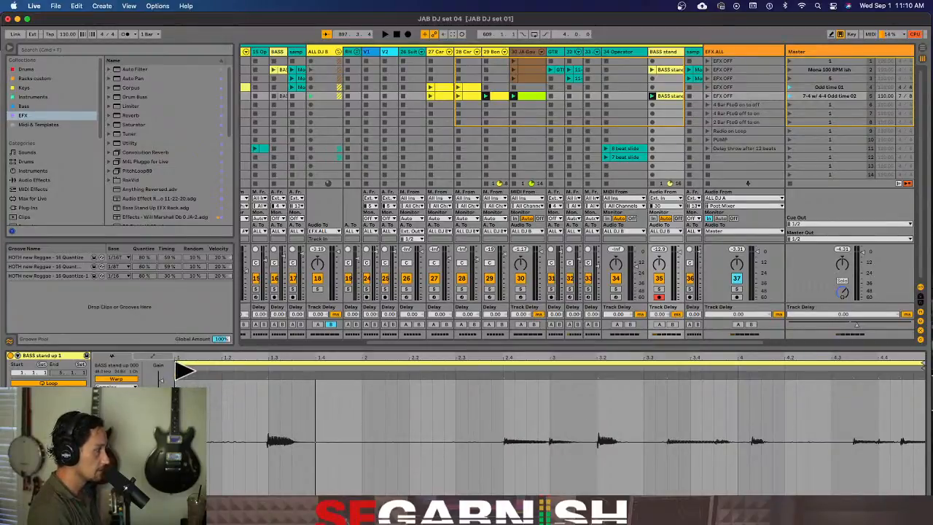
pyautogui.moveTo(178, 370); pyautogui.dragTo(270, 374)
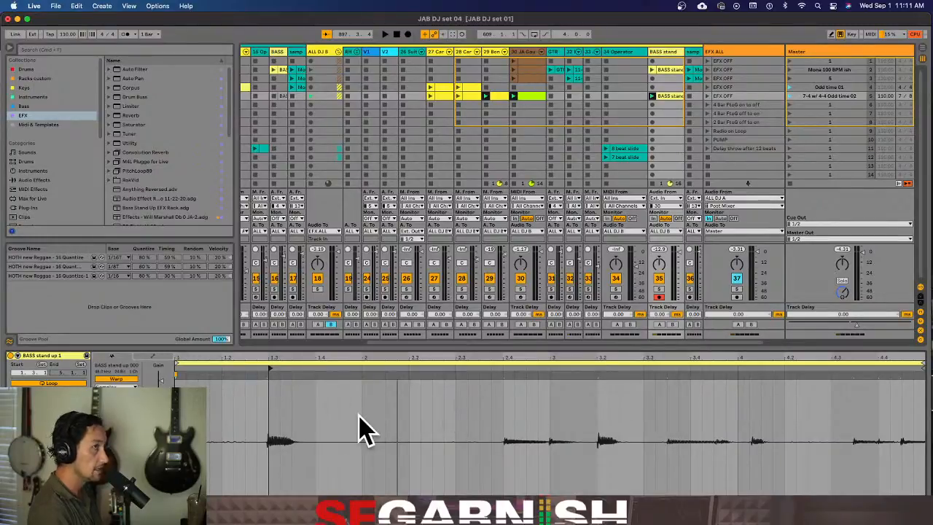
pyautogui.press('space')
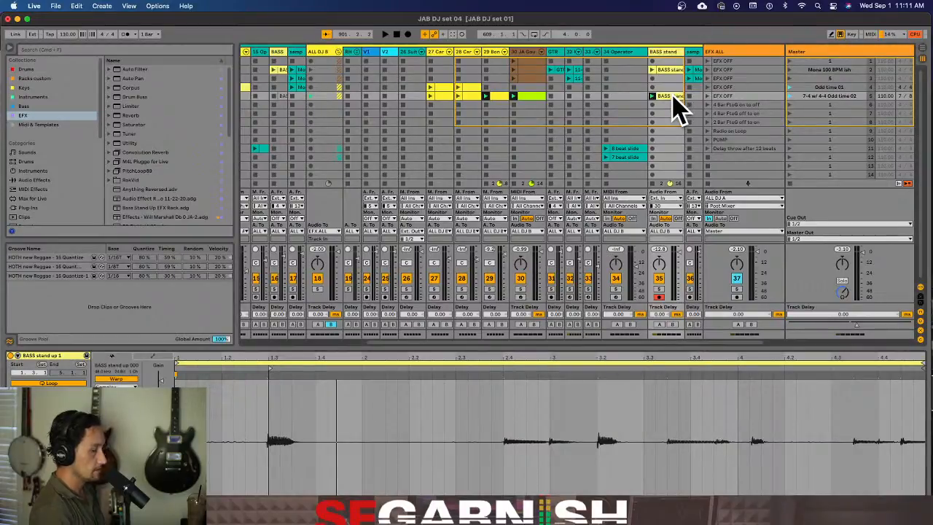
pyautogui.press('Delete')
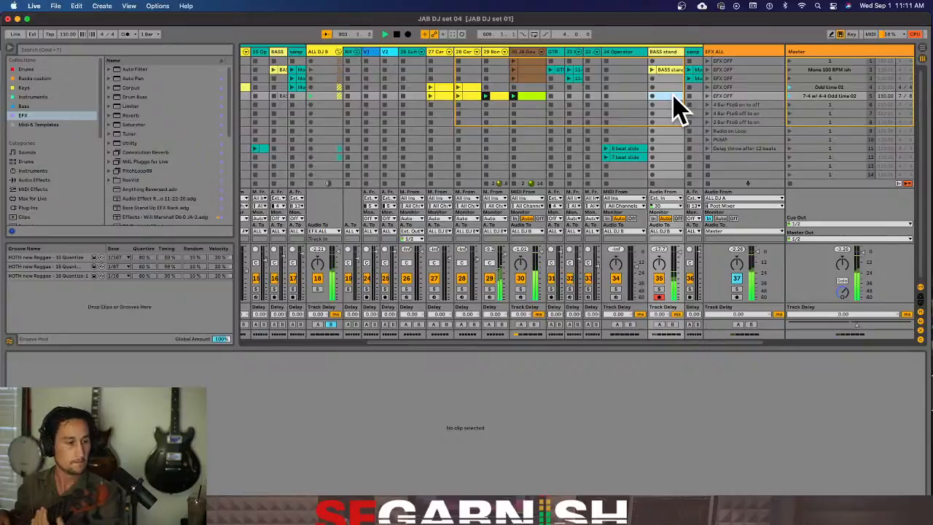
# Record a new bass take in the same BASS stand slot and set its start marker and loop start to 4.3.1
pyautogui.click(673, 96)
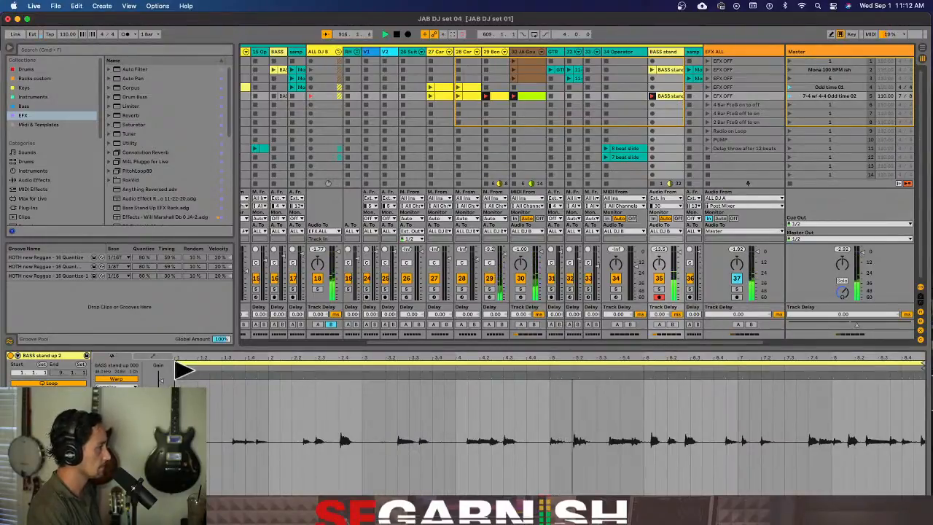
pyautogui.moveTo(388, 393); pyautogui.dragTo(503, 406)
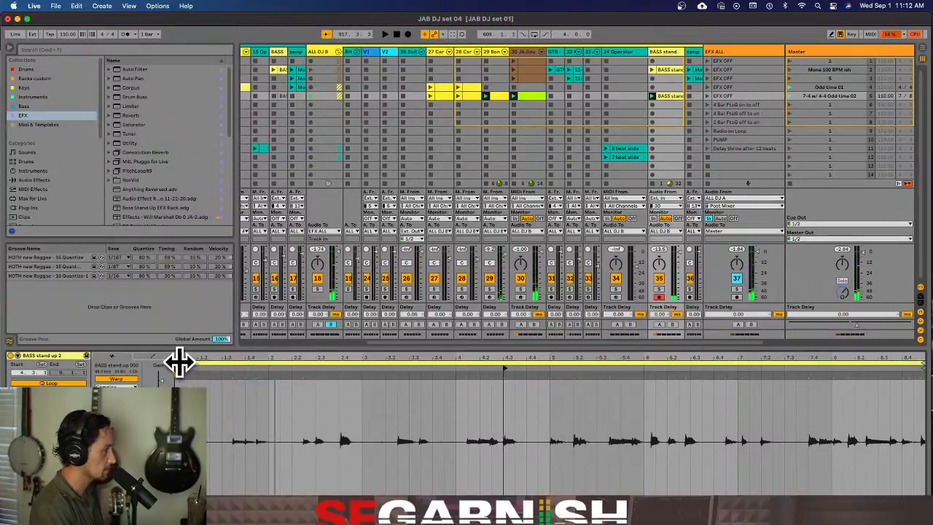
pyautogui.moveTo(180, 362); pyautogui.dragTo(500, 396)
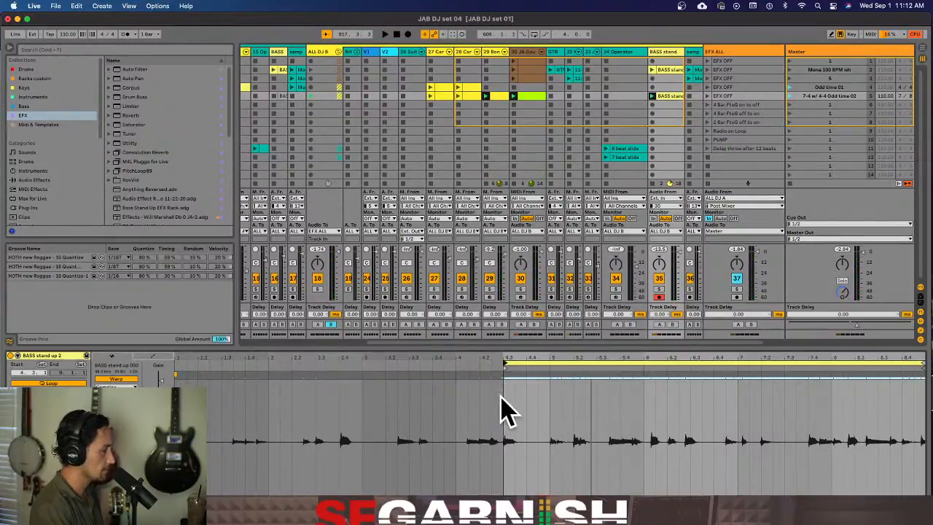
pyautogui.press('space')
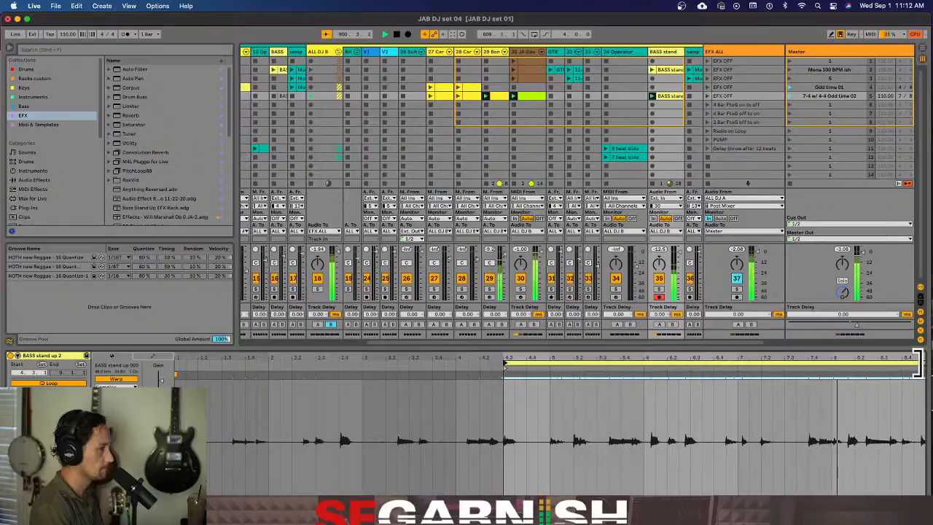
# Adjust the bass clip's loop to run from bar 4 to bar 7 and play it back with the groove
pyautogui.moveTo(917, 363); pyautogui.dragTo(636, 362)
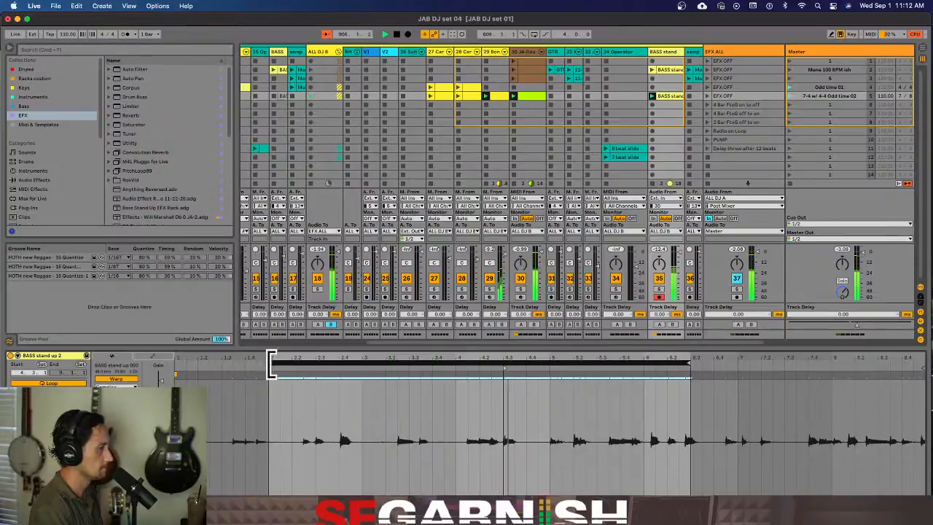
pyautogui.moveTo(271, 363); pyautogui.dragTo(501, 390)
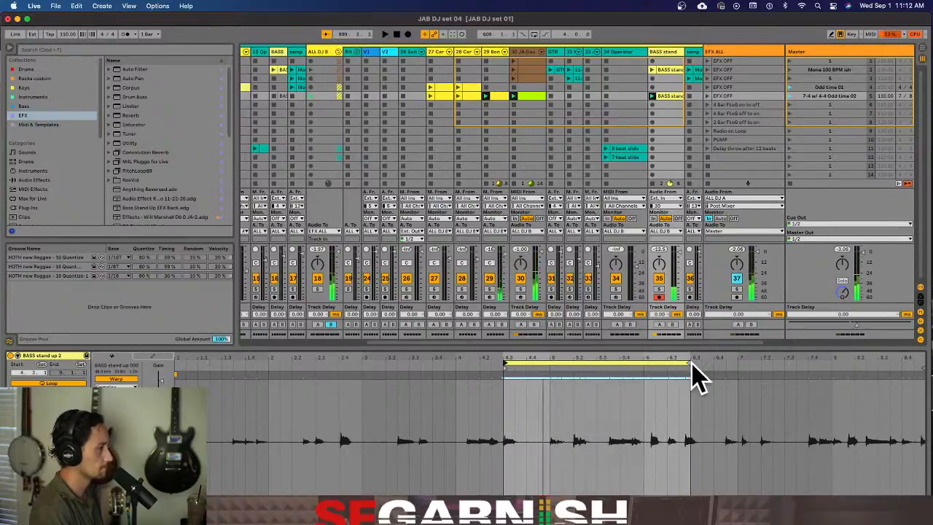
pyautogui.moveTo(683, 366); pyautogui.dragTo(735, 366)
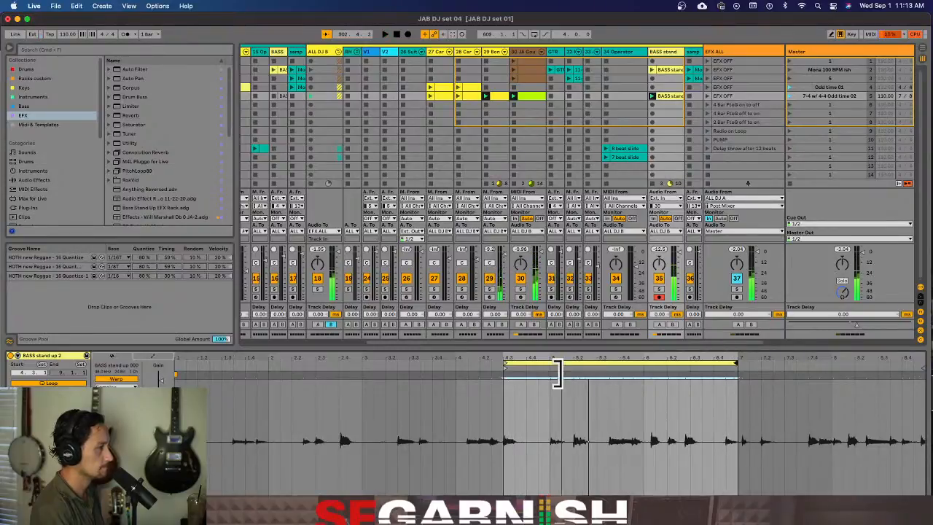
pyautogui.moveTo(506, 359); pyautogui.dragTo(461, 361)
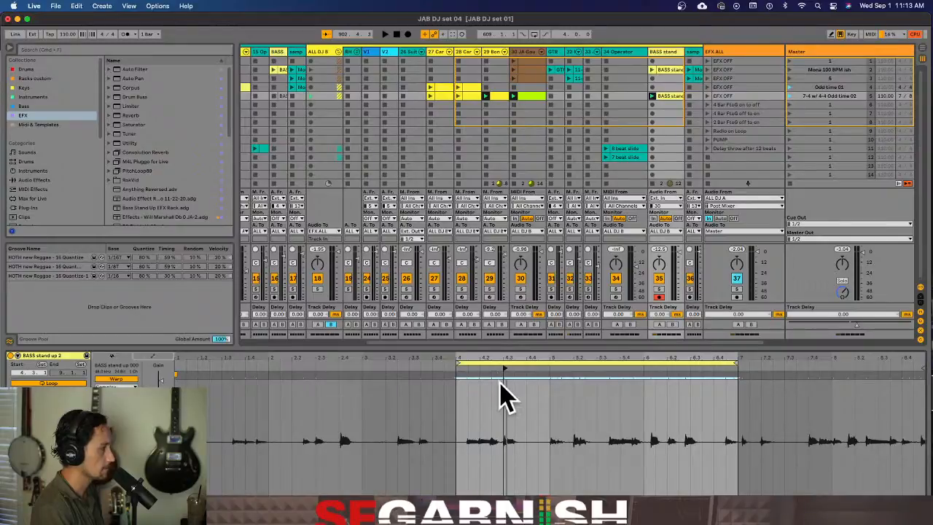
pyautogui.press('space')
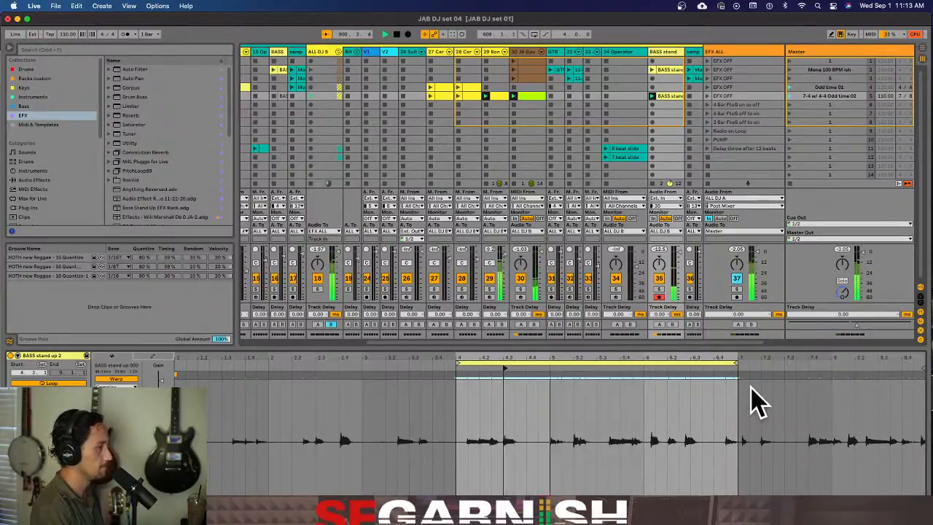
# Lengthen the BASS stand clip's loop to 3.2.0 and shift its start to 3.2.3, checking it against the scene and gourd drum clip
pyautogui.moveTo(733, 365); pyautogui.dragTo(760, 369)
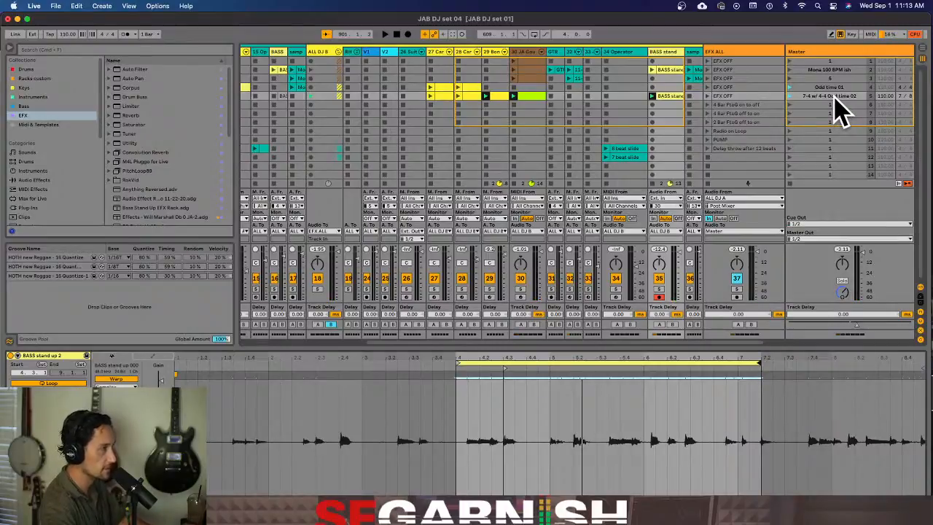
pyautogui.click(836, 98)
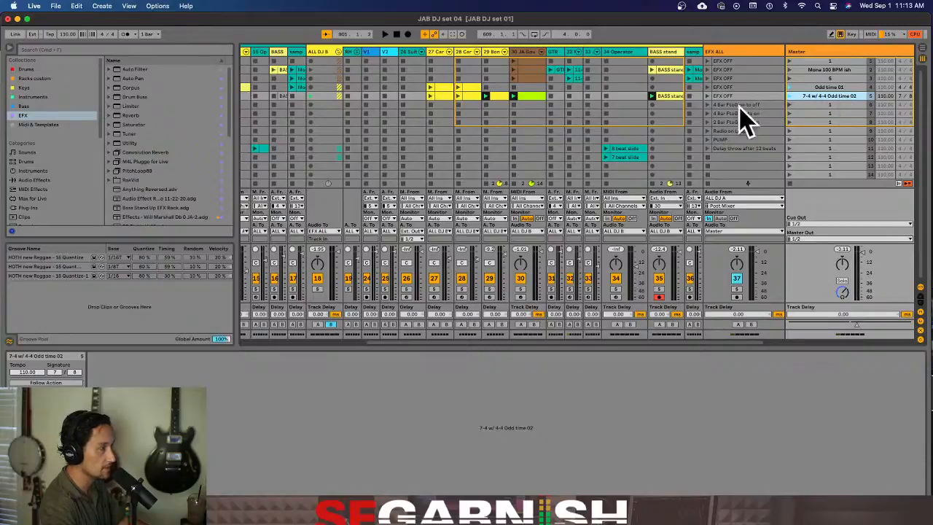
pyautogui.click(533, 96)
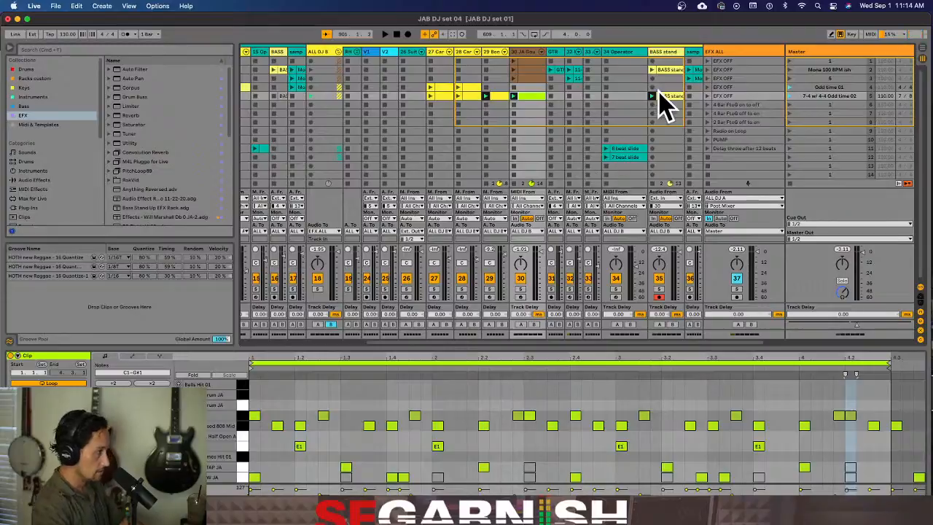
pyautogui.click(669, 106)
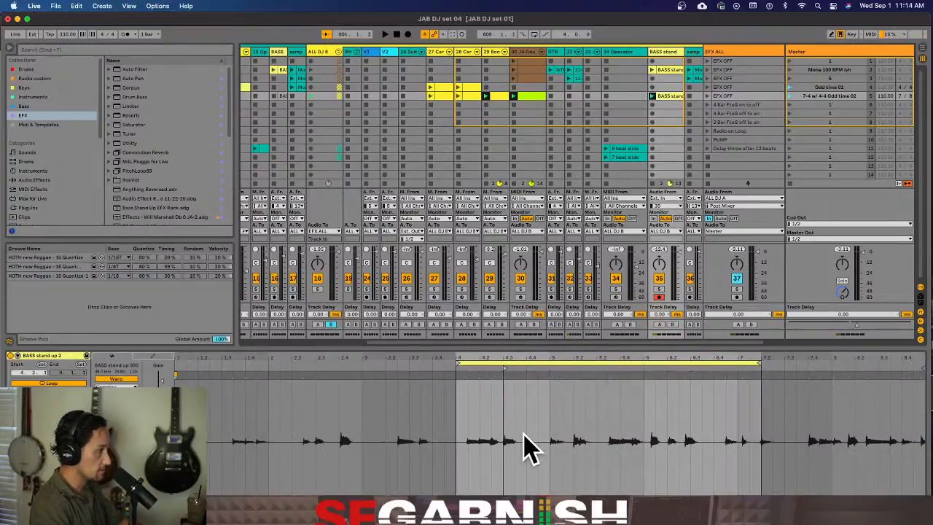
pyautogui.click(653, 96)
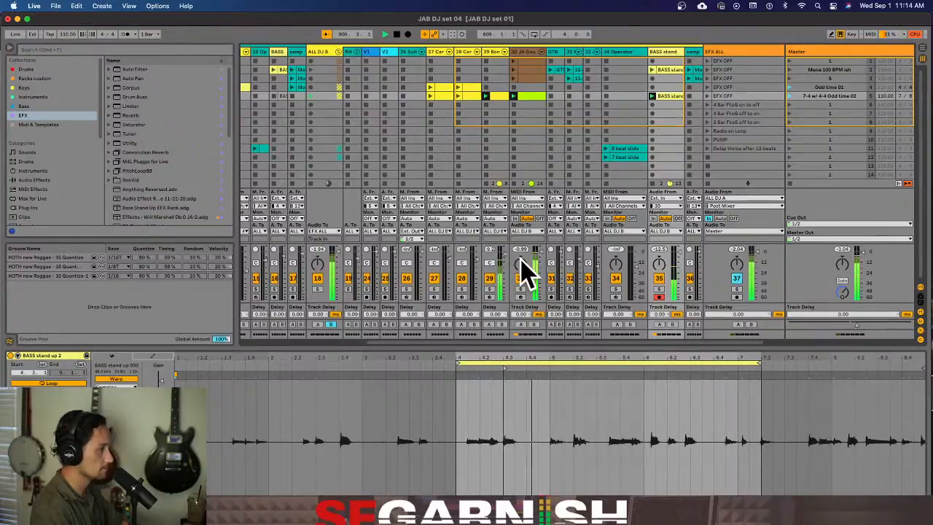
pyautogui.moveTo(462, 363); pyautogui.dragTo(434, 362)
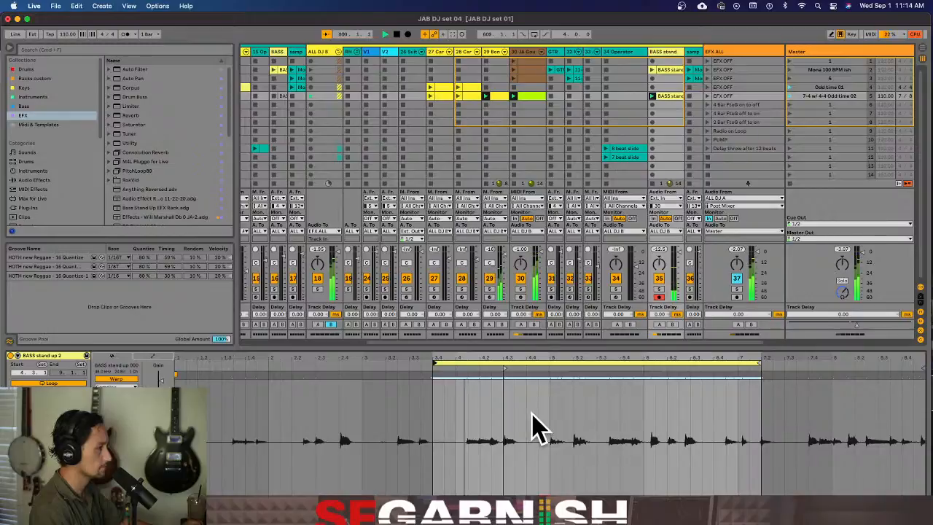
pyautogui.moveTo(562, 361); pyautogui.dragTo(531, 361)
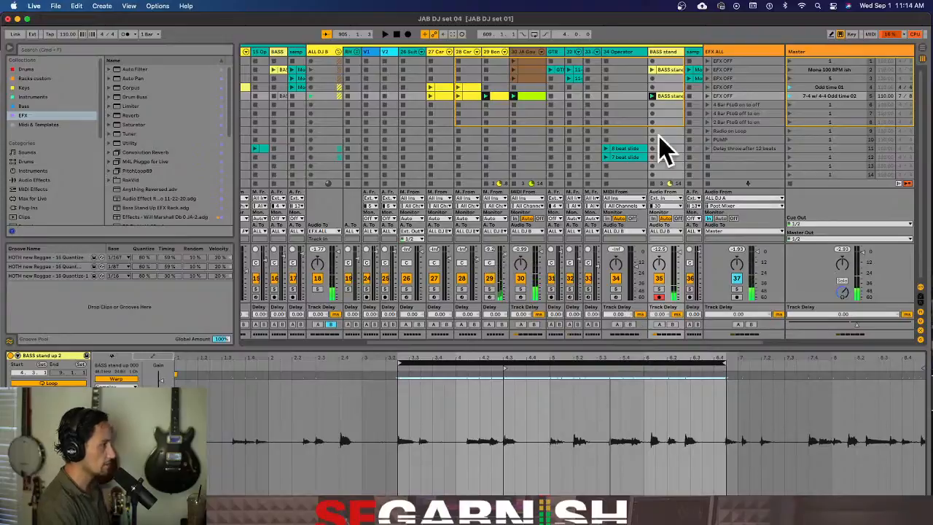
# Raise the BASS stand clip's gain to about 7 dB
pyautogui.click(668, 96)
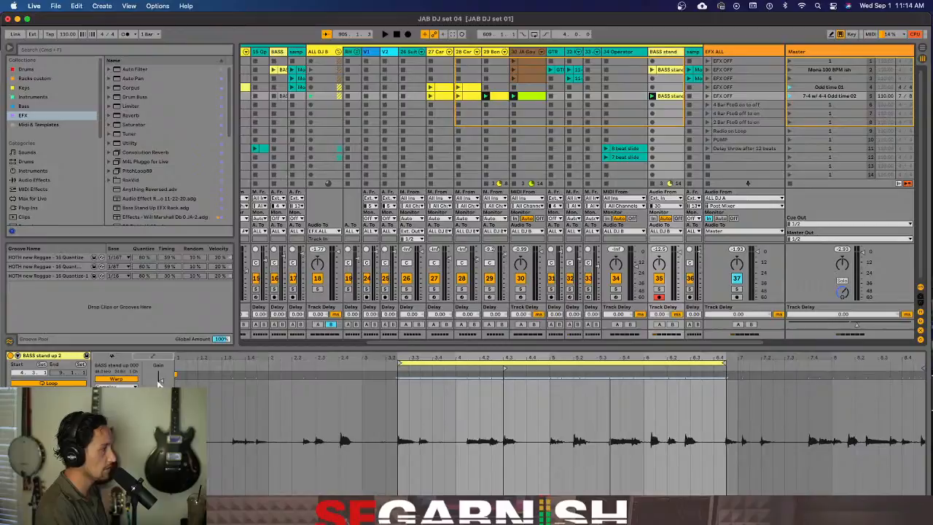
pyautogui.moveTo(161, 379); pyautogui.dragTo(162, 374)
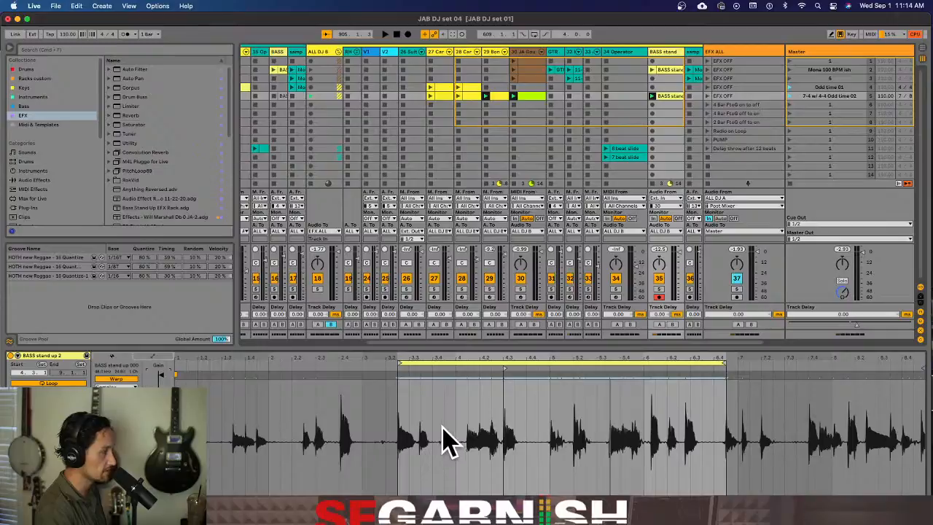
pyautogui.moveTo(166, 379); pyautogui.dragTo(167, 389)
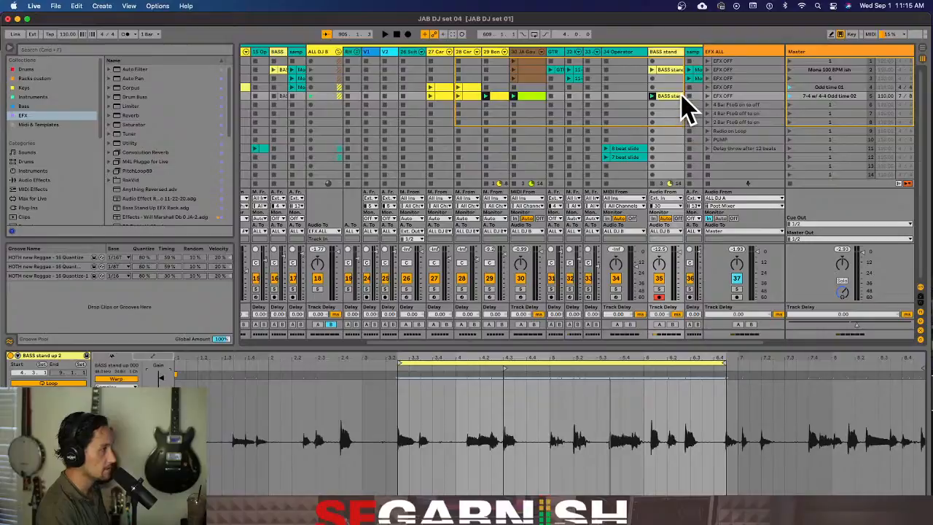
# Show the BASS stand track's effects, solo the track and compare its playback with the JA VOCS rack off and on
pyautogui.click(860, 516)
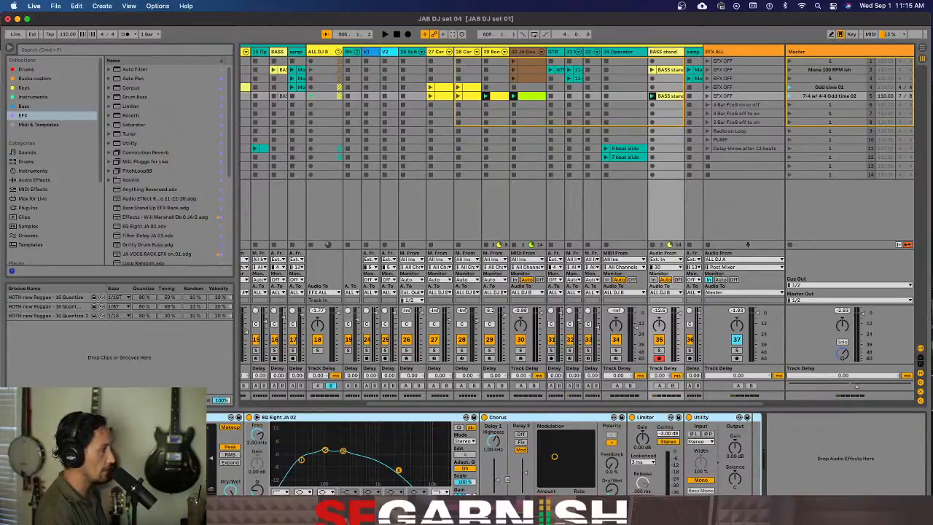
pyautogui.click(658, 352)
pyautogui.press('space')
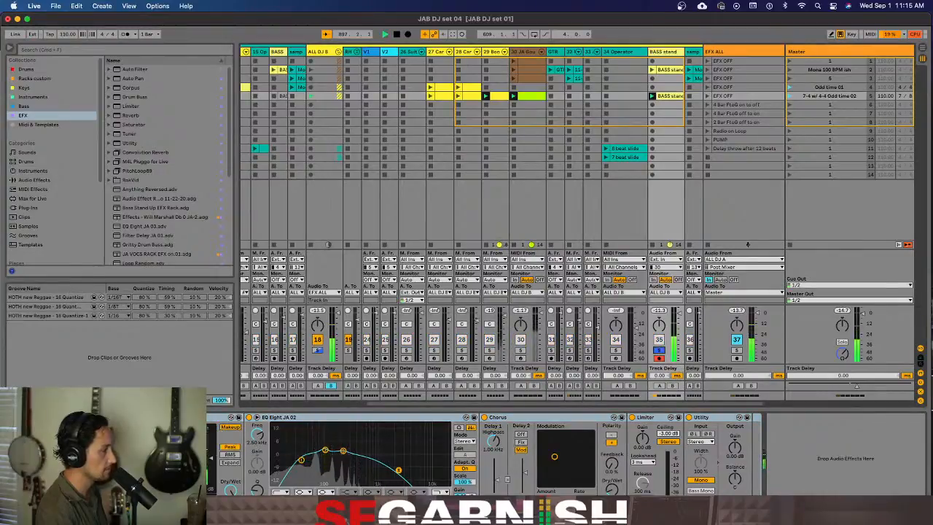
pyautogui.click(11, 417)
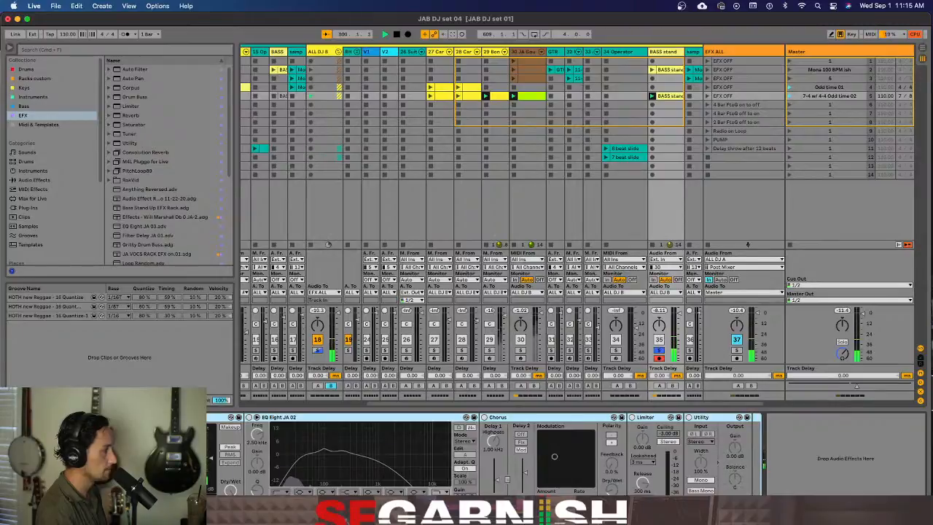
pyautogui.click(10, 417)
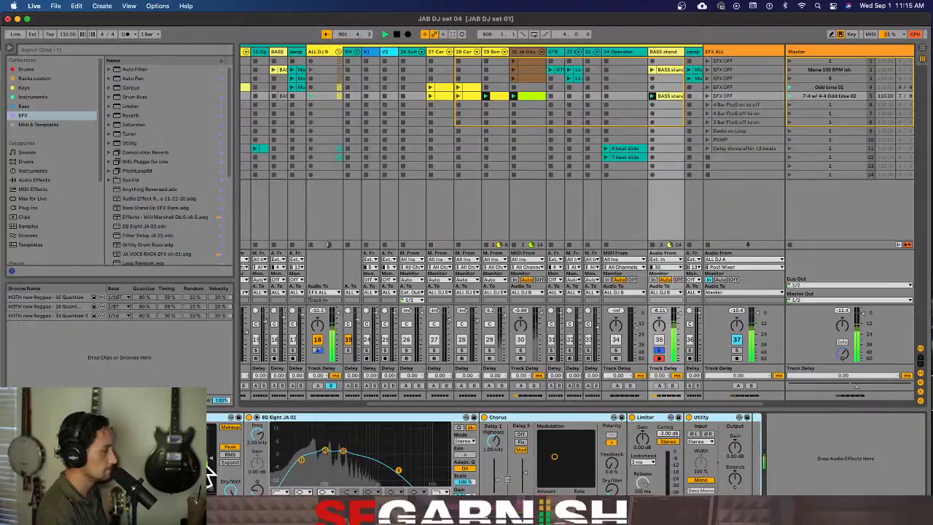
# Lower the highest band of EQ Eight JA 02 on the bass to about 1.02 kHz
pyautogui.moveTo(400, 470); pyautogui.dragTo(364, 468)
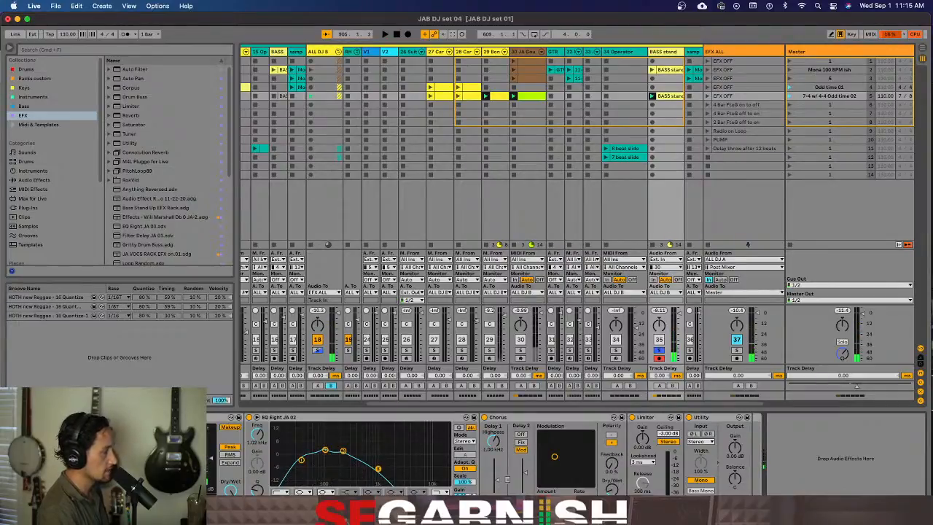
pyautogui.press('0')
pyautogui.press('0')
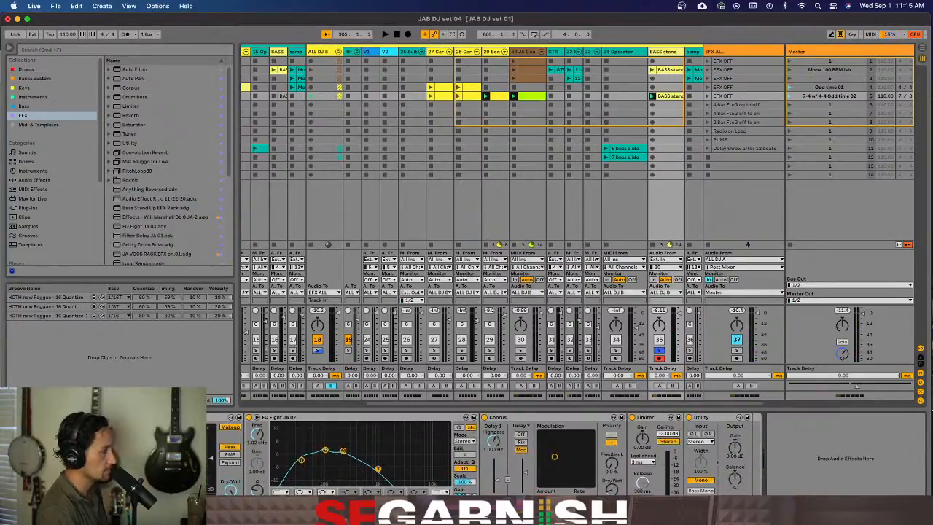
pyautogui.press('0')
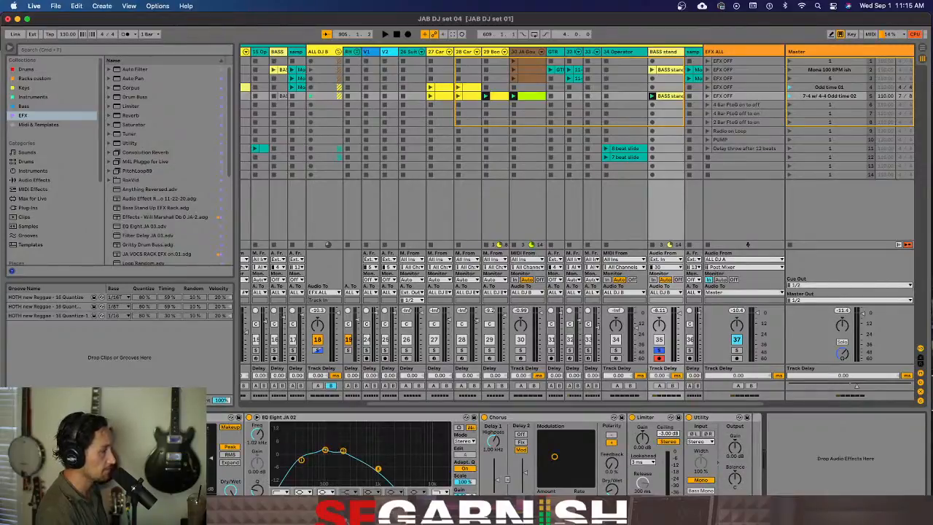
# Review the BASS stand track's clip and effect chain, and reduce the JA VOCS rack's macro controls to Macro 1 only
pyautogui.click(663, 51)
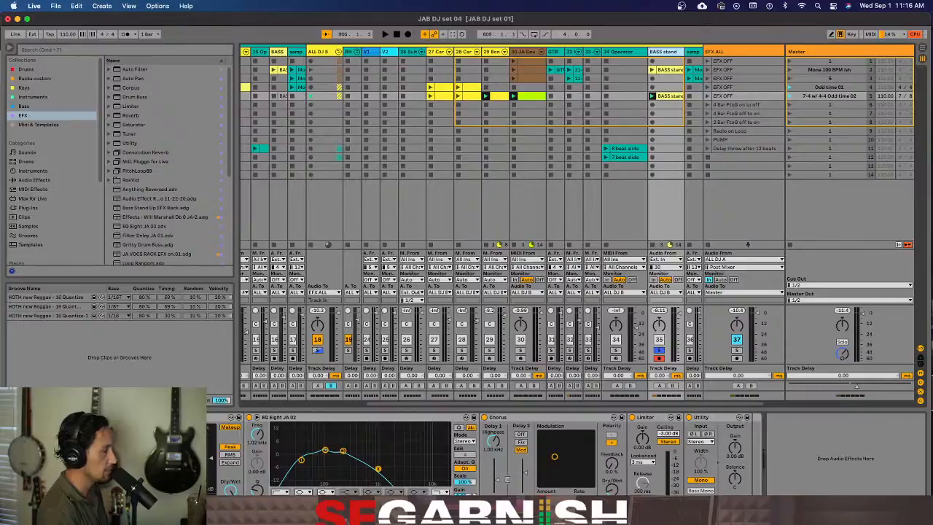
pyautogui.click(22, 418)
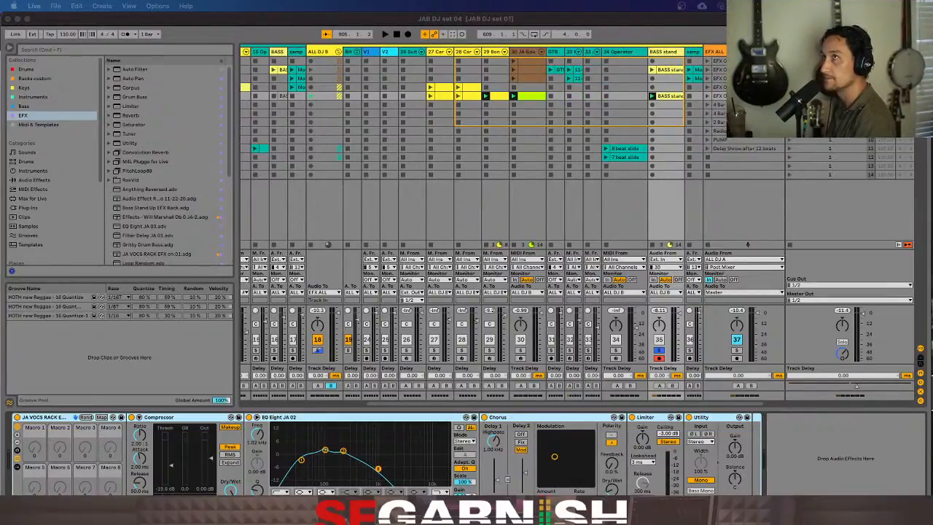
pyautogui.click(267, 25)
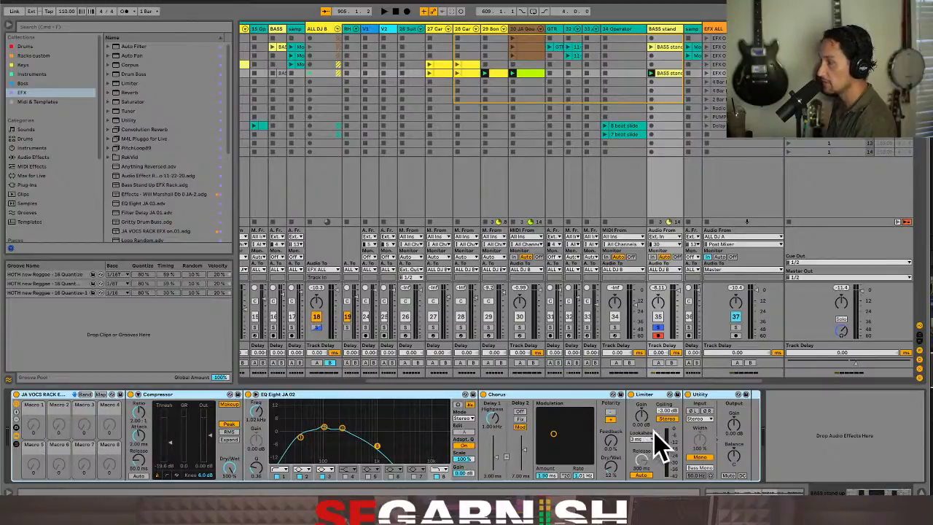
pyautogui.click(751, 494)
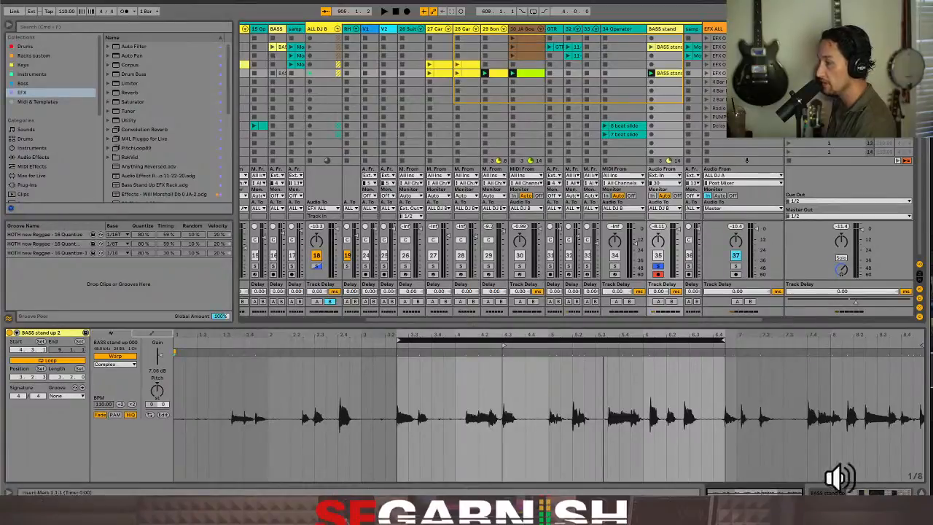
pyautogui.click(883, 493)
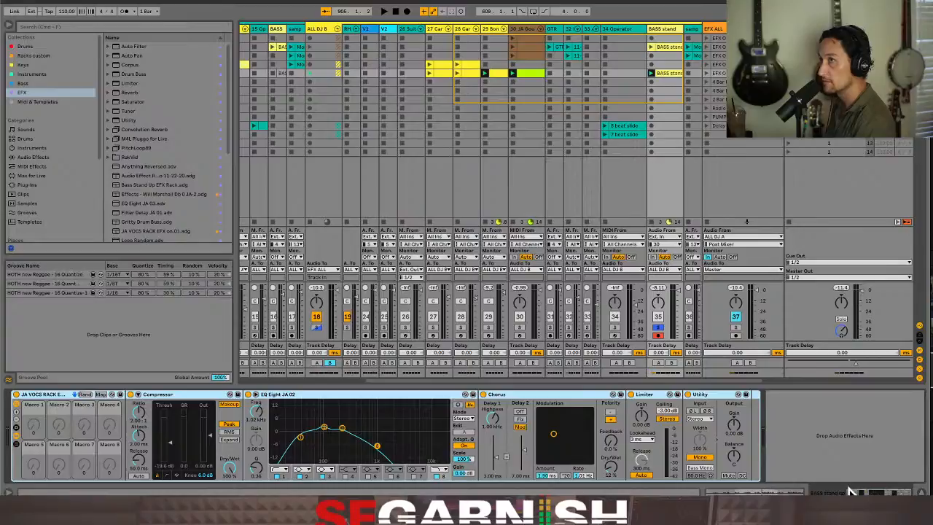
pyautogui.click(16, 423)
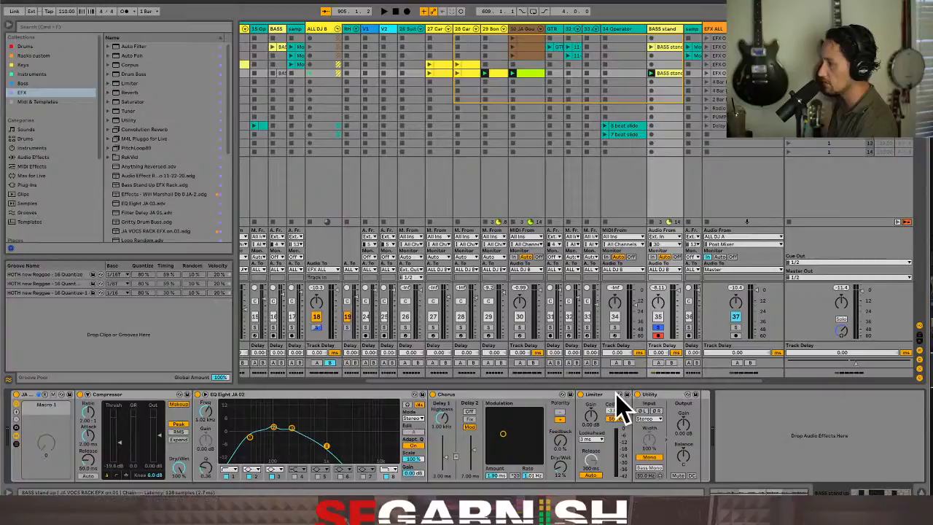
# Try a Limiter after Utility inside the bass rack, move it outside the rack and back in, and delete it
pyautogui.click(131, 84)
pyautogui.moveTo(132, 86); pyautogui.dragTo(704, 451)
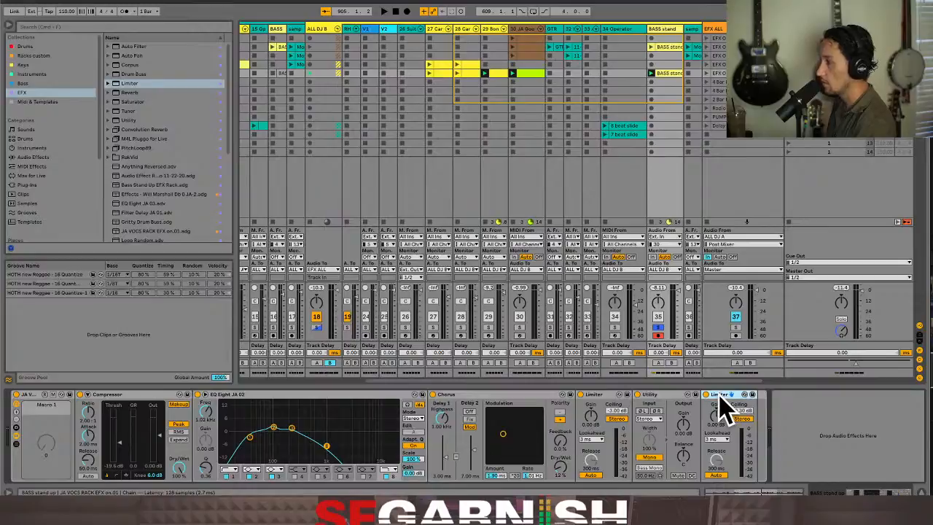
pyautogui.moveTo(720, 407)
pyautogui.mouseDown()
pyautogui.moveTo(753, 415)
pyautogui.moveTo(788, 407)
pyautogui.moveTo(787, 438)
pyautogui.moveTo(752, 429)
pyautogui.moveTo(789, 432)
pyautogui.mouseUp()
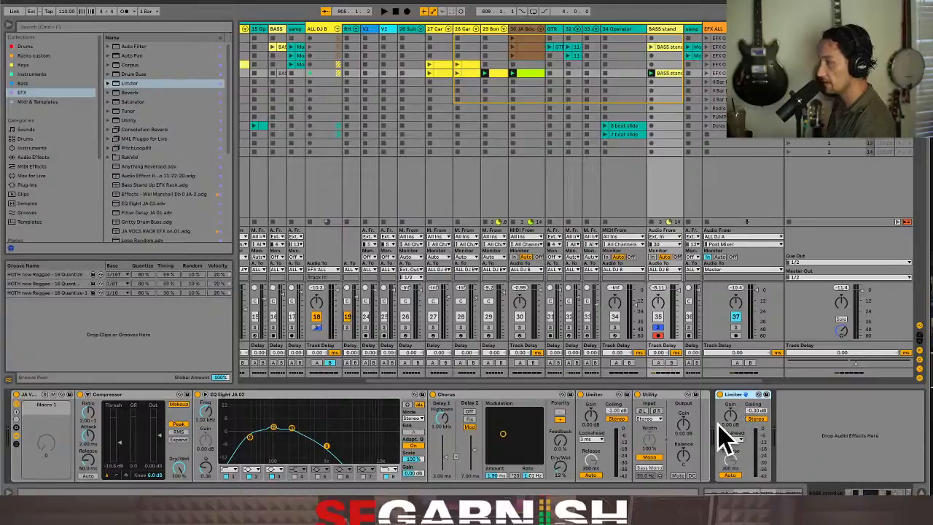
pyautogui.click(27, 398)
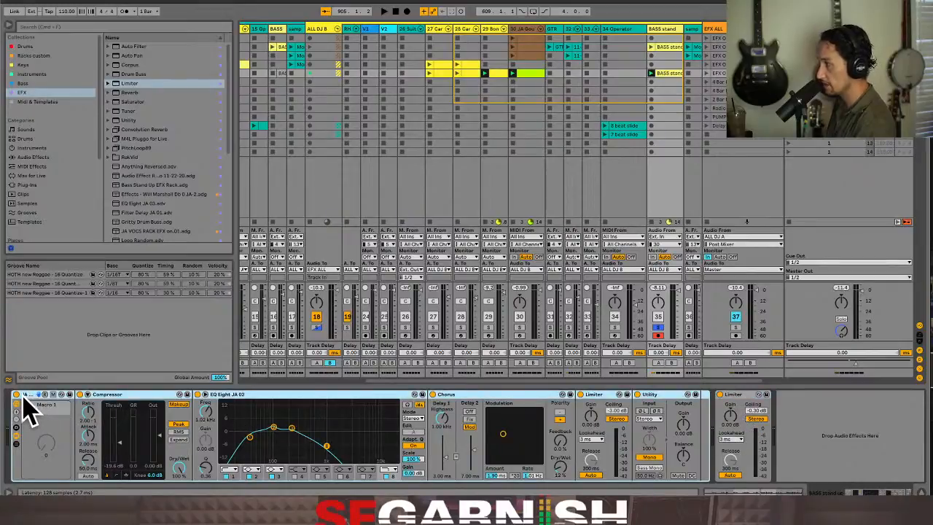
pyautogui.click(753, 411)
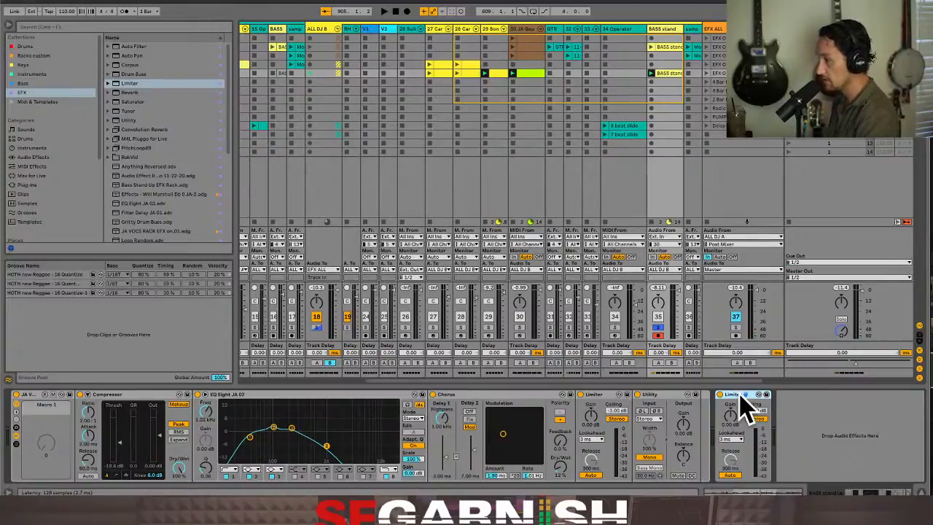
pyautogui.moveTo(740, 394); pyautogui.dragTo(698, 416)
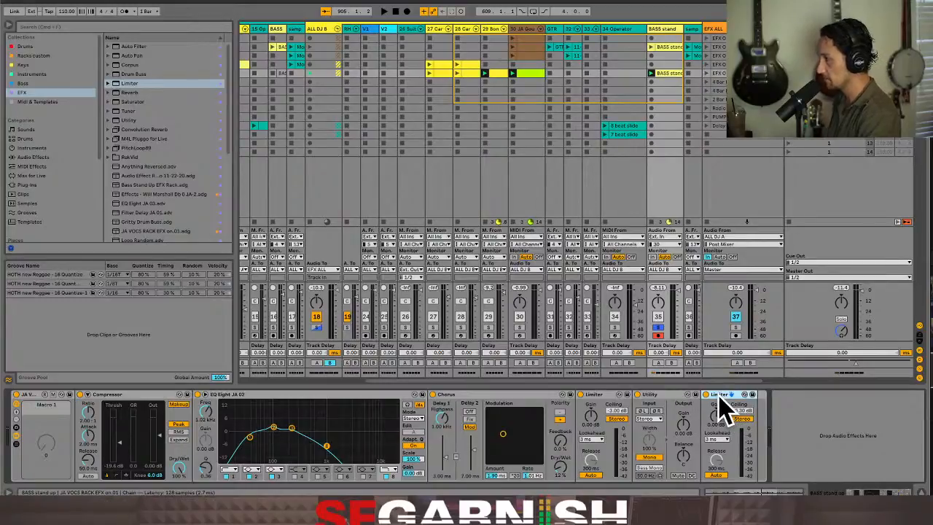
pyautogui.press('Delete')
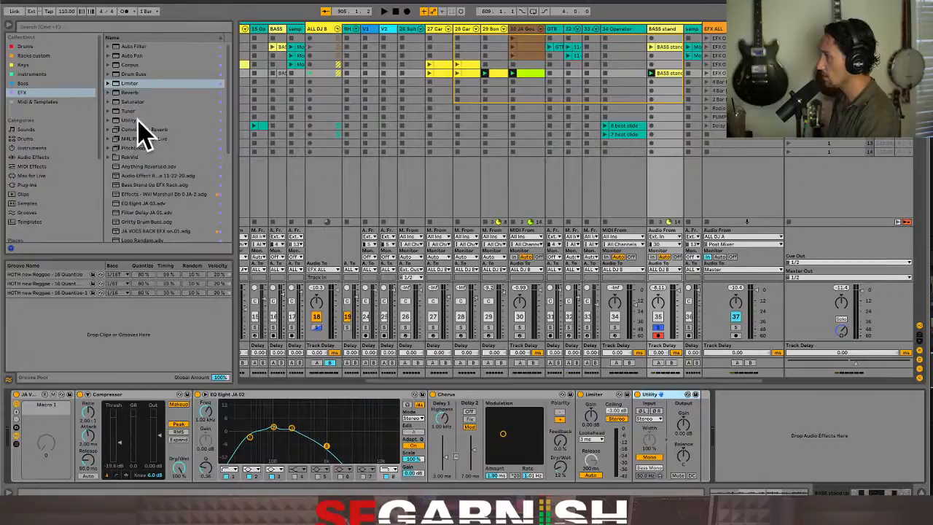
# Find the Crossover Phaser rack by searching the audio effects for "phaser", and add it after Utility inside the bass rack
pyautogui.click(91, 29)
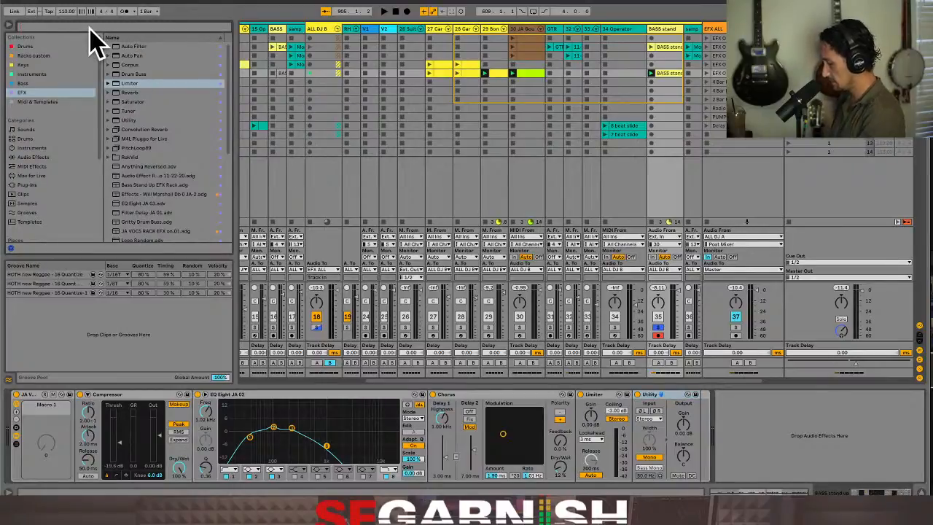
pyautogui.write('phaser')
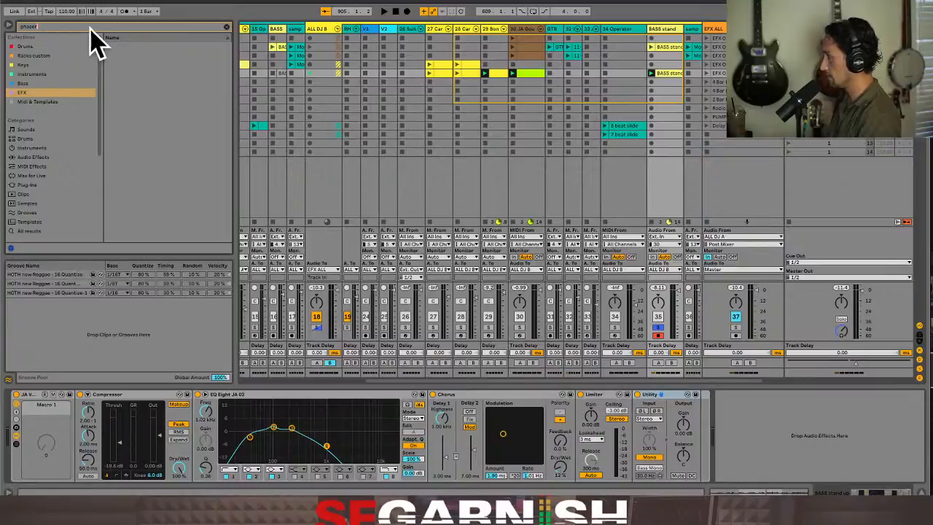
pyautogui.click(42, 157)
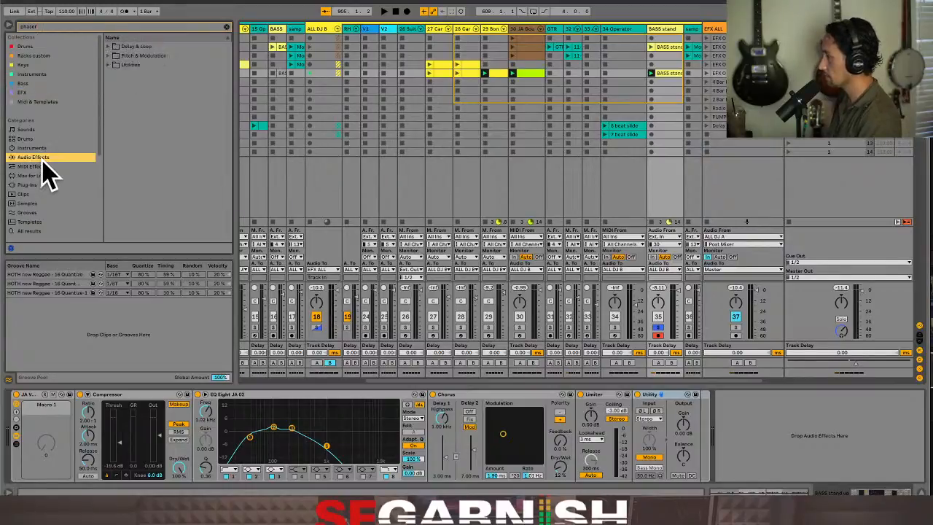
pyautogui.click(108, 65)
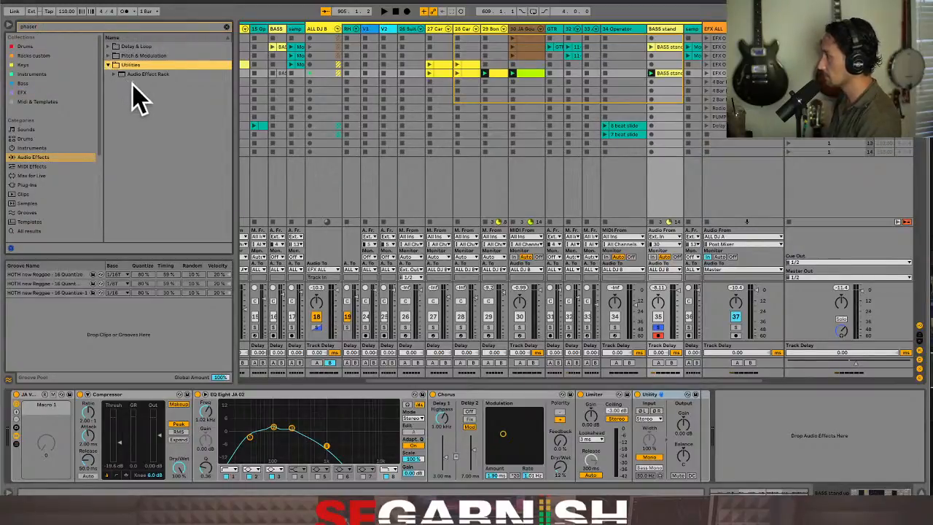
pyautogui.click(115, 74)
pyautogui.click(120, 83)
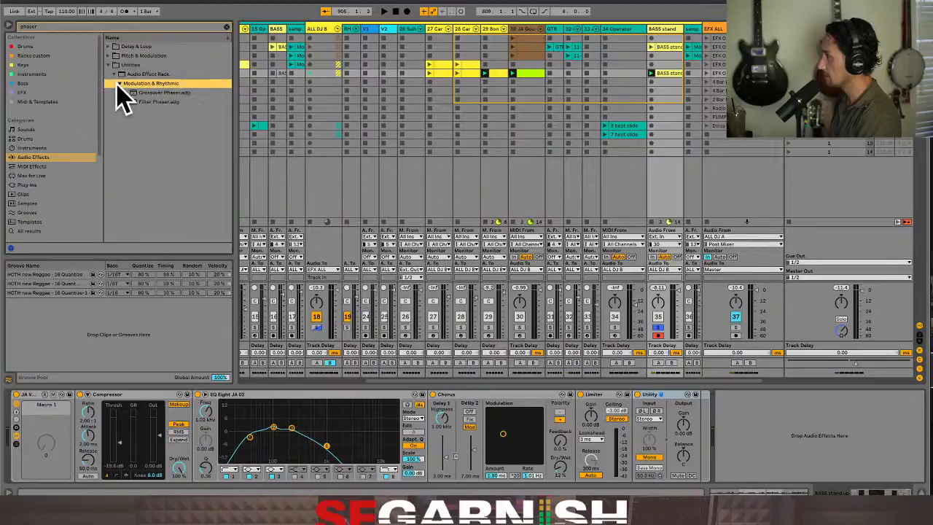
pyautogui.click(169, 94)
pyautogui.click(168, 102)
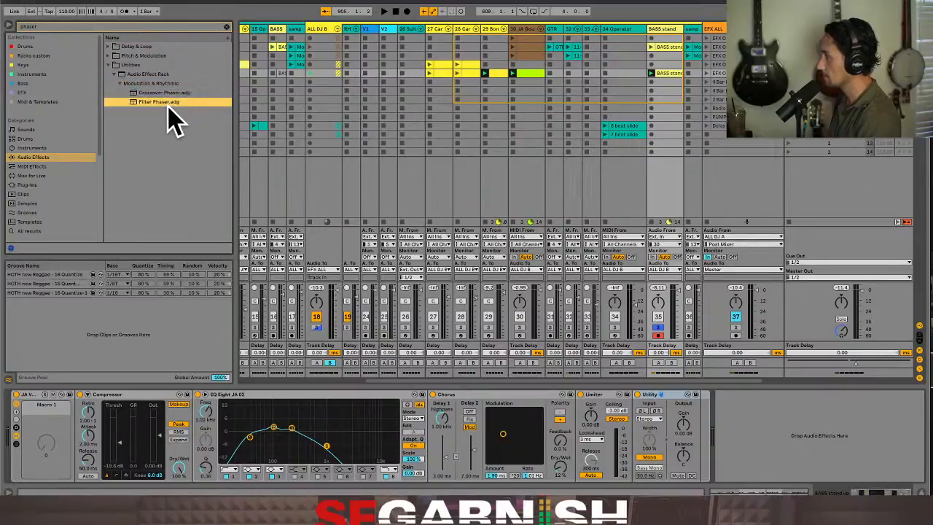
pyautogui.moveTo(168, 93); pyautogui.dragTo(697, 443)
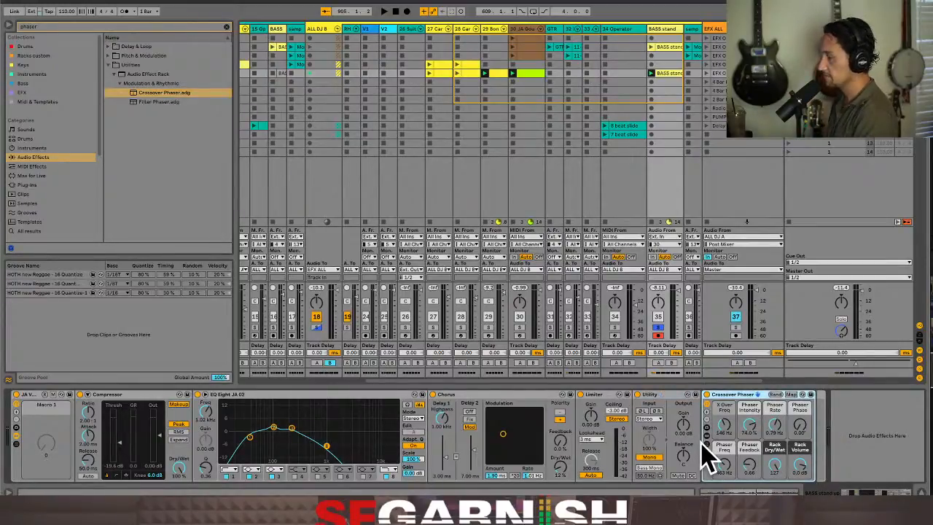
# During playback, set the Crossover Phaser's X Over Freq to 137 Hz, Phaser Rate to 0.74 Hz and Phaser Phase to about 116°
pyautogui.press('space')
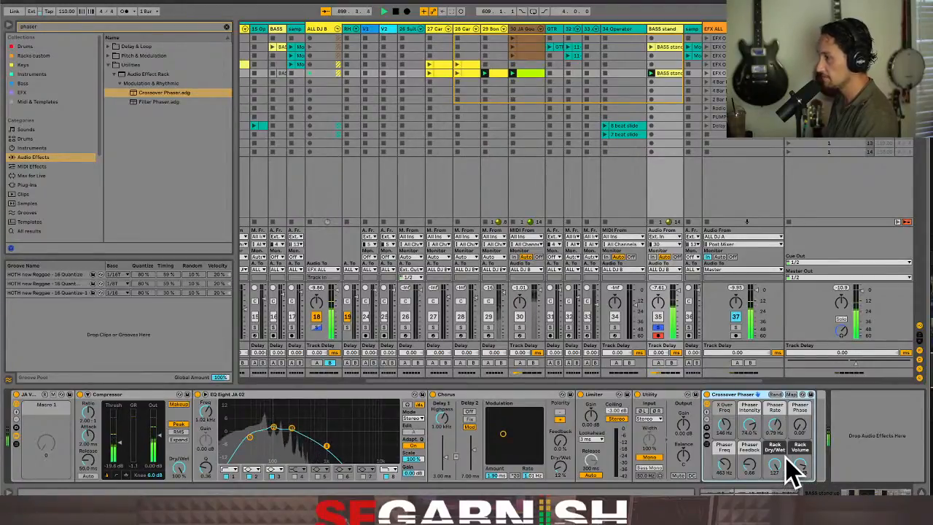
pyautogui.moveTo(730, 431); pyautogui.dragTo(730, 423)
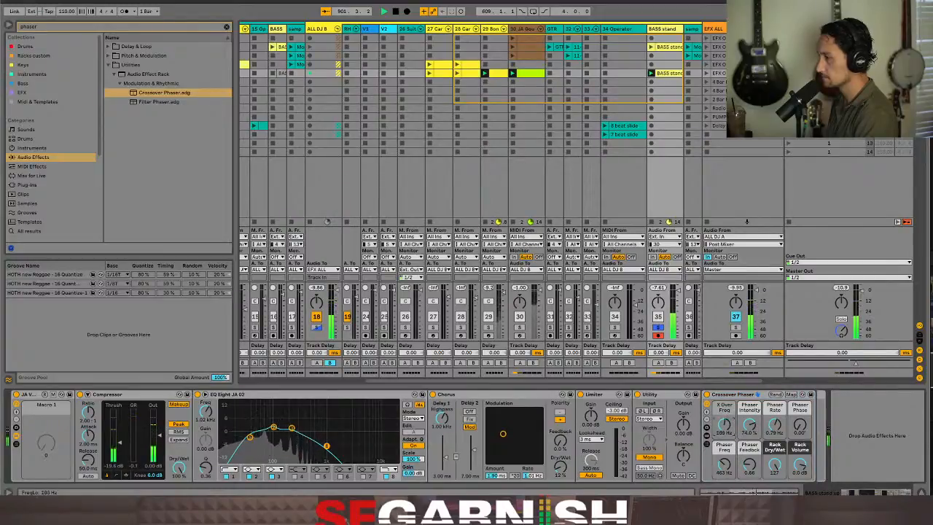
pyautogui.moveTo(730, 429); pyautogui.dragTo(777, 417)
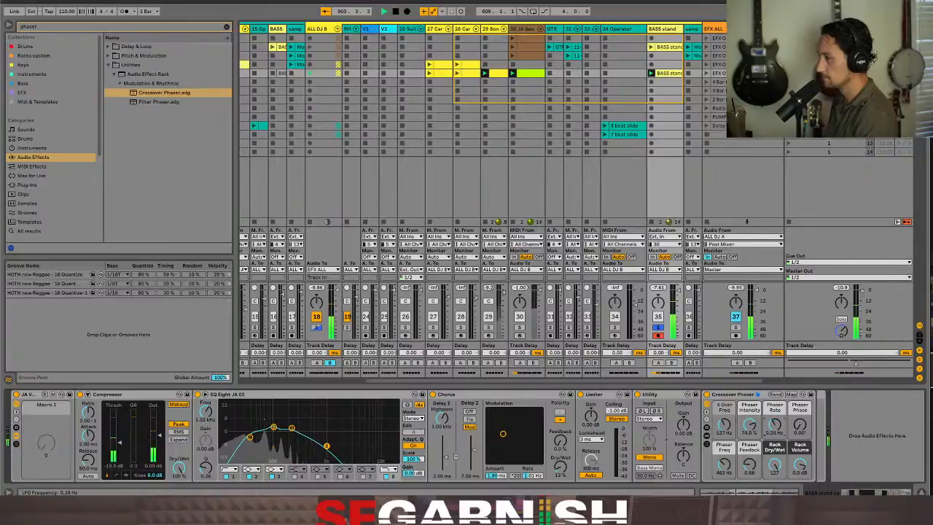
pyautogui.moveTo(776, 425); pyautogui.dragTo(797, 410)
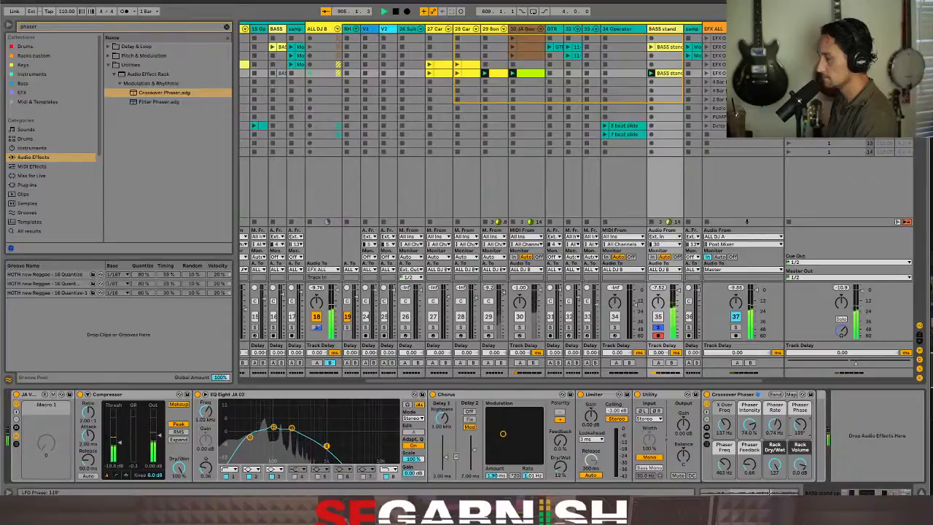
pyautogui.moveTo(800, 426); pyautogui.dragTo(800, 429)
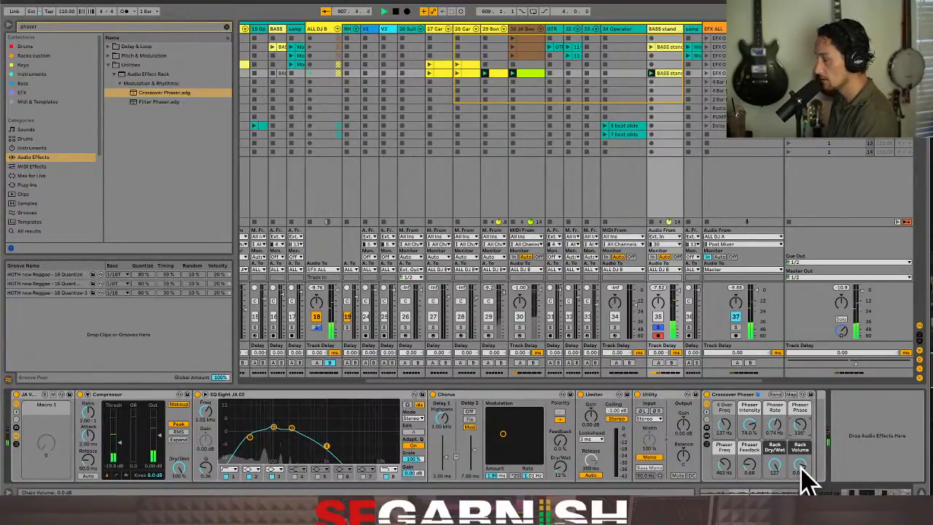
# Move Utility behind the Crossover Phaser, and set Phaser Phase to 201°, Phaser Feedback to 0.64 and Phaser Freq above 1 kHz
pyautogui.click(666, 398)
pyautogui.moveTo(670, 408)
pyautogui.mouseDown()
pyautogui.moveTo(702, 423)
pyautogui.moveTo(818, 430)
pyautogui.moveTo(813, 405)
pyautogui.mouseUp()
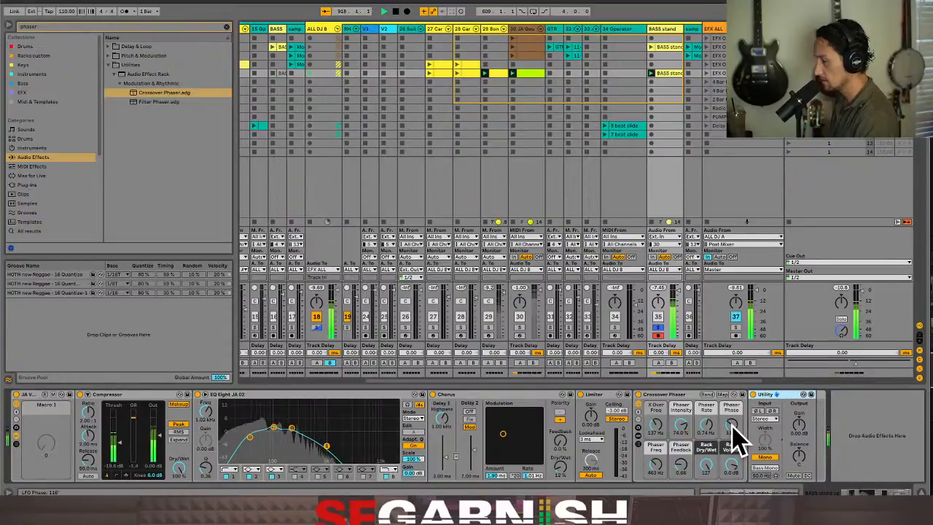
pyautogui.moveTo(731, 426); pyautogui.dragTo(731, 416)
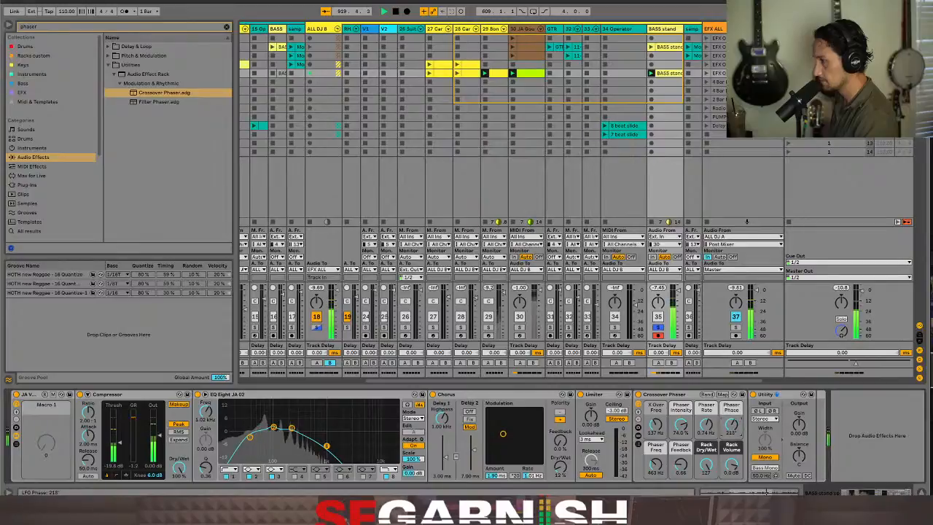
pyautogui.moveTo(731, 465); pyautogui.dragTo(731, 455)
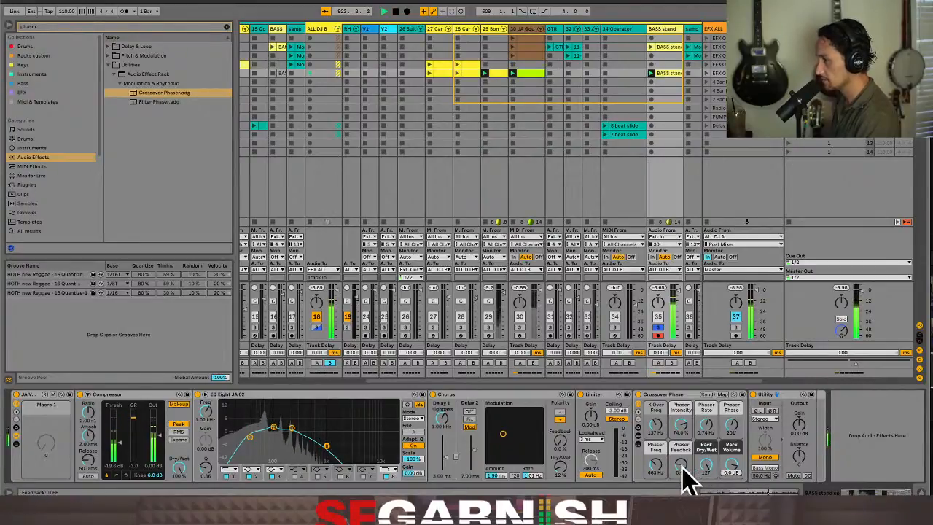
pyautogui.moveTo(683, 464); pyautogui.dragTo(682, 464)
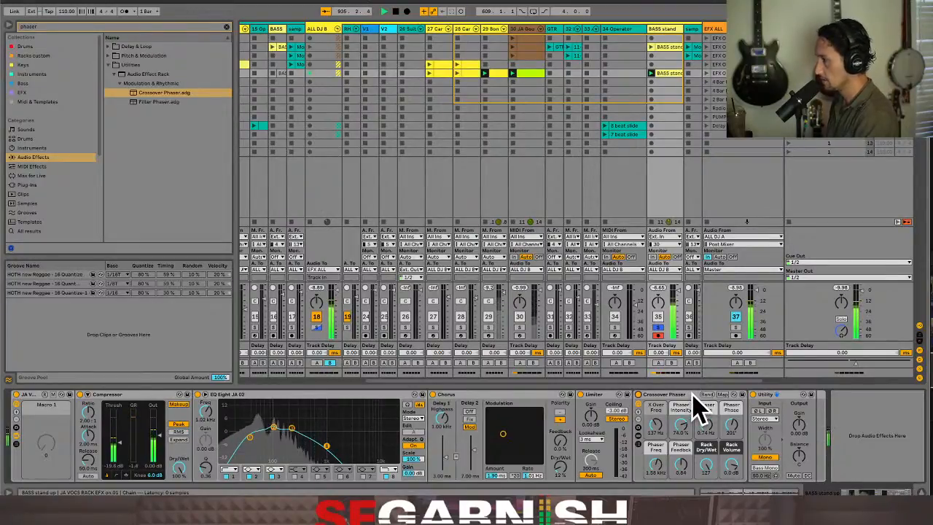
# Unsolo the BASS stand track and show the Mixer Track Volume envelope of its BASS stand up 2 clip
pyautogui.click(658, 328)
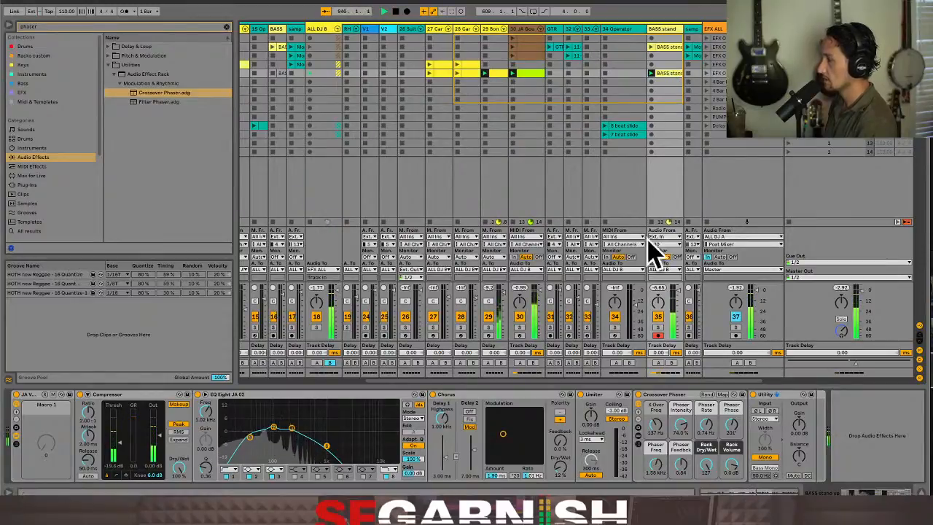
pyautogui.click(758, 490)
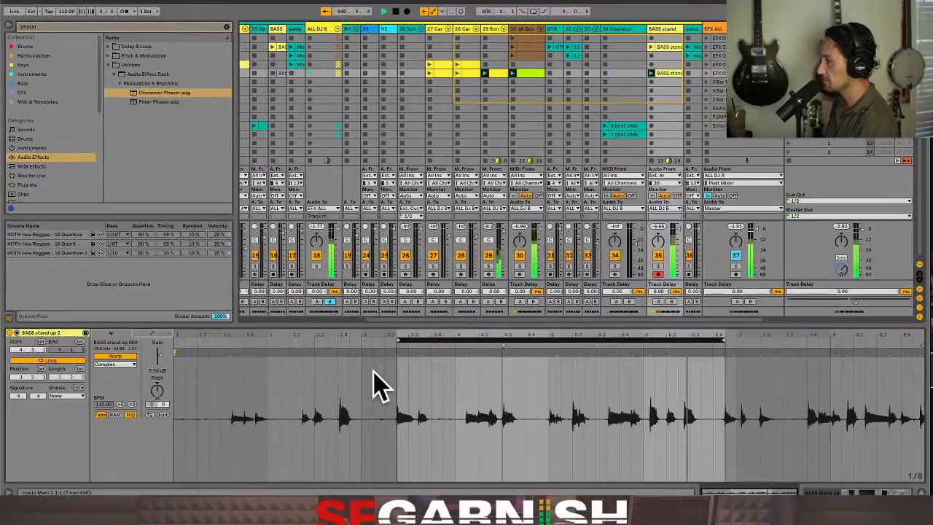
pyautogui.click(150, 334)
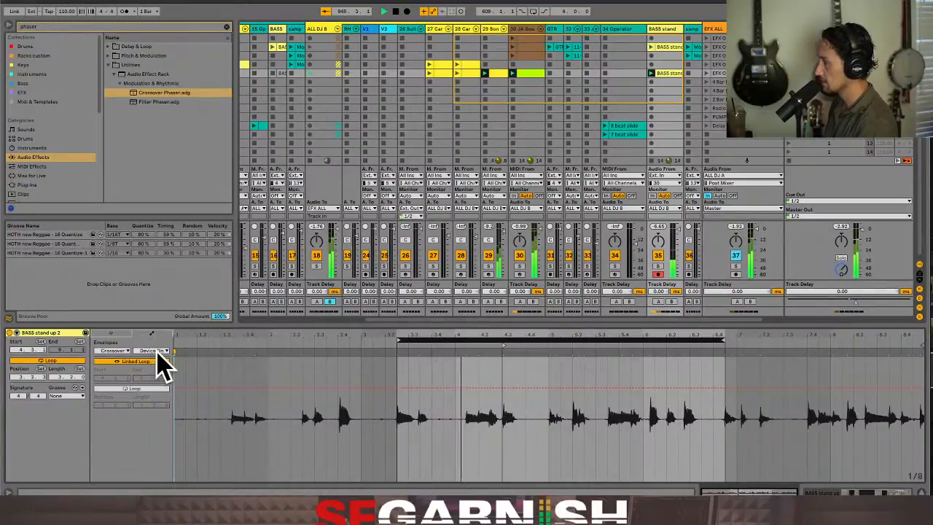
pyautogui.click(162, 352)
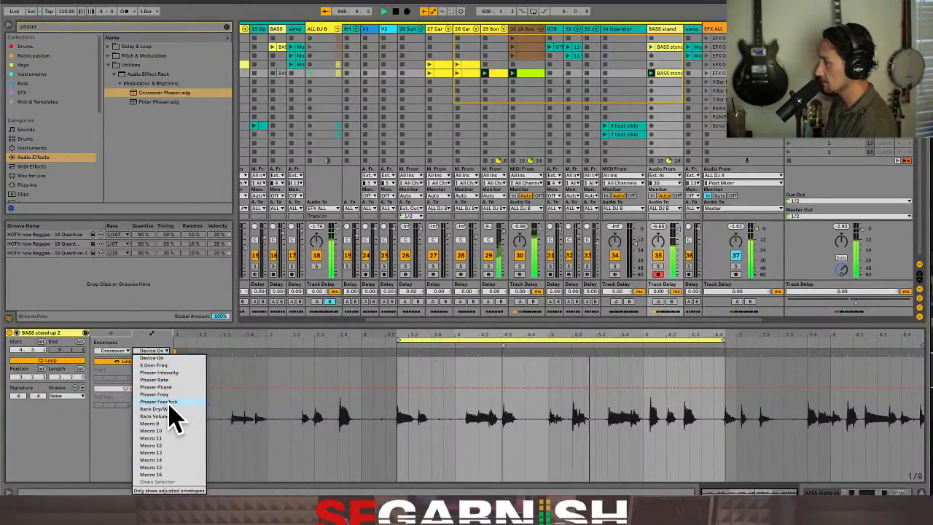
pyautogui.click(161, 359)
pyautogui.click(122, 353)
pyautogui.click(128, 357)
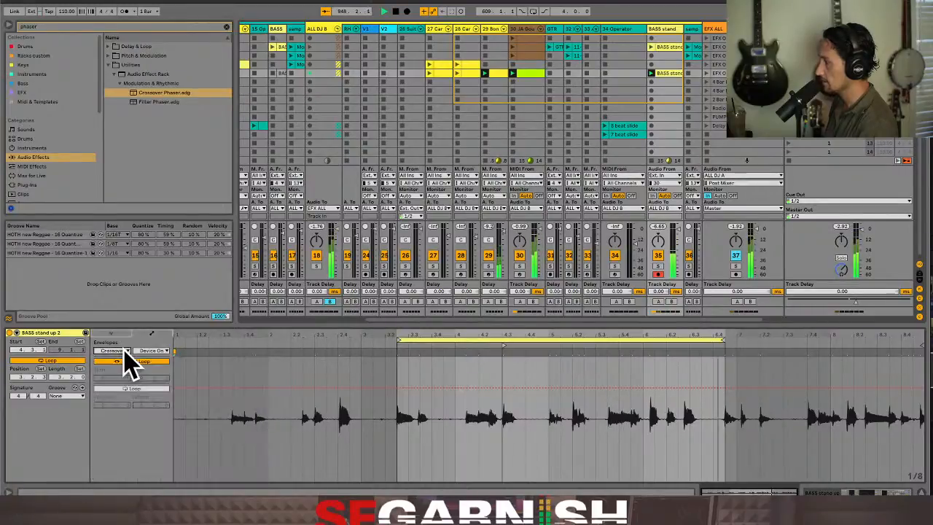
pyautogui.click(150, 353)
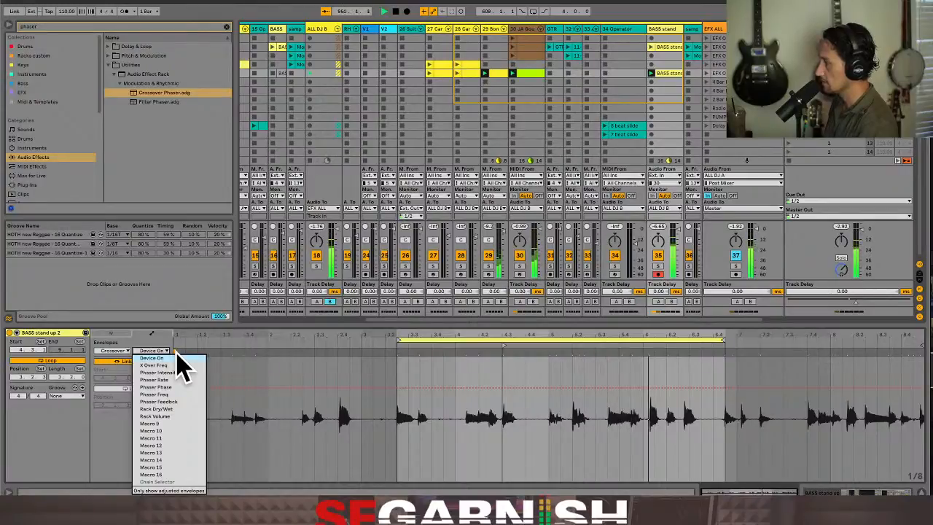
pyautogui.click(121, 350)
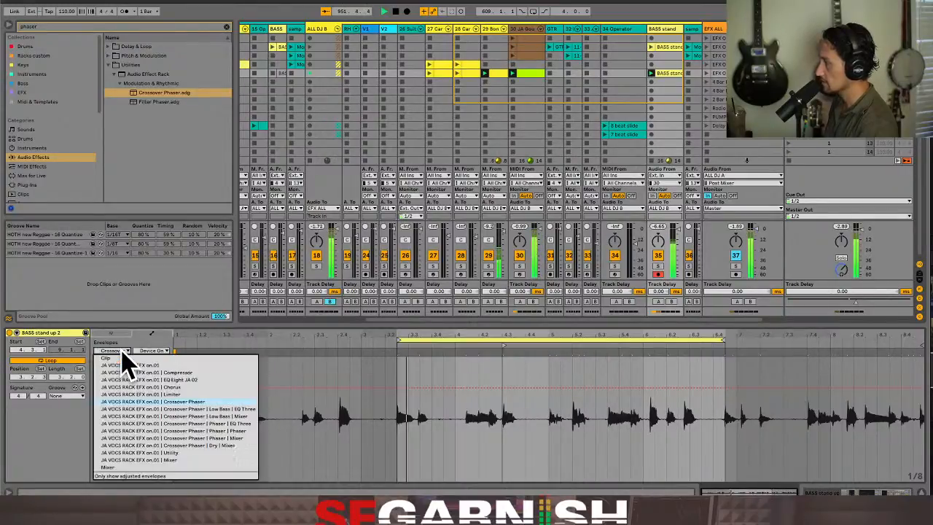
pyautogui.click(126, 468)
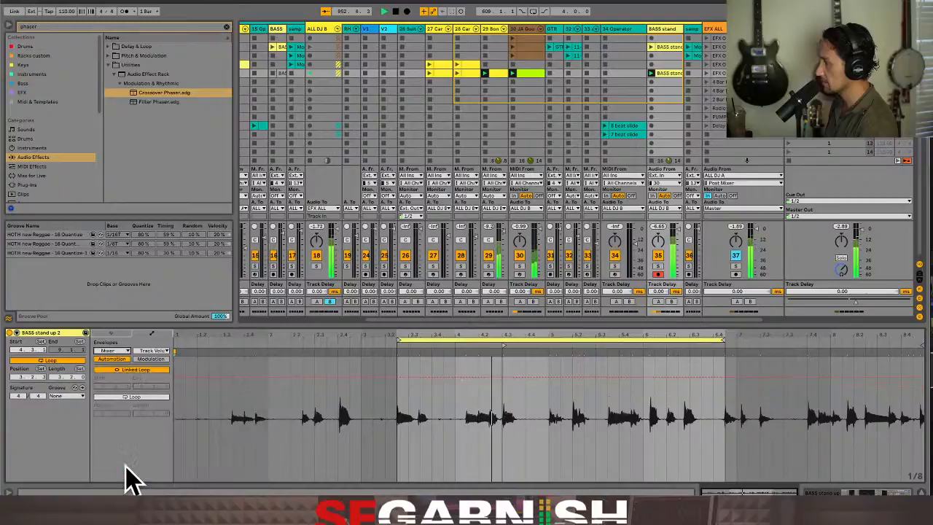
# Pull the clip's Track Volume envelope down to silence between 3.3.2 and 4.1.2
pyautogui.click(420, 438)
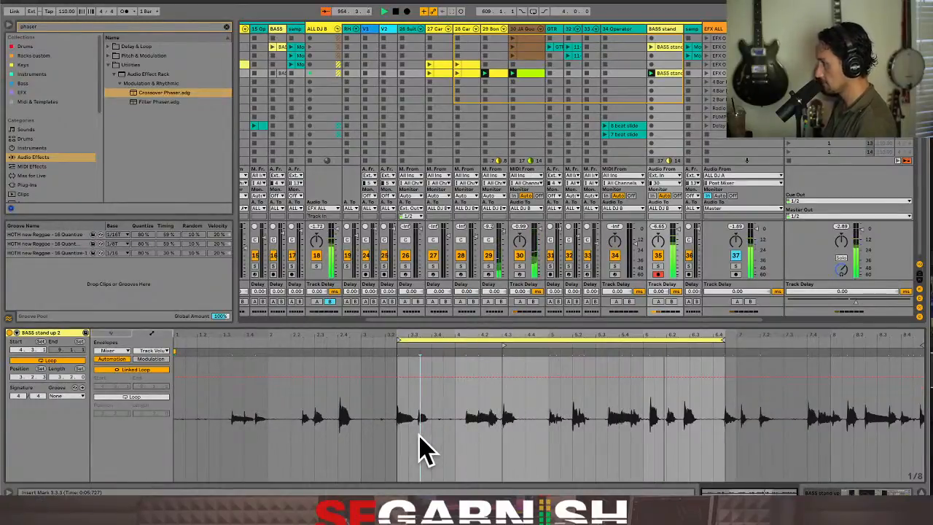
pyautogui.press('+')
pyautogui.press('+')
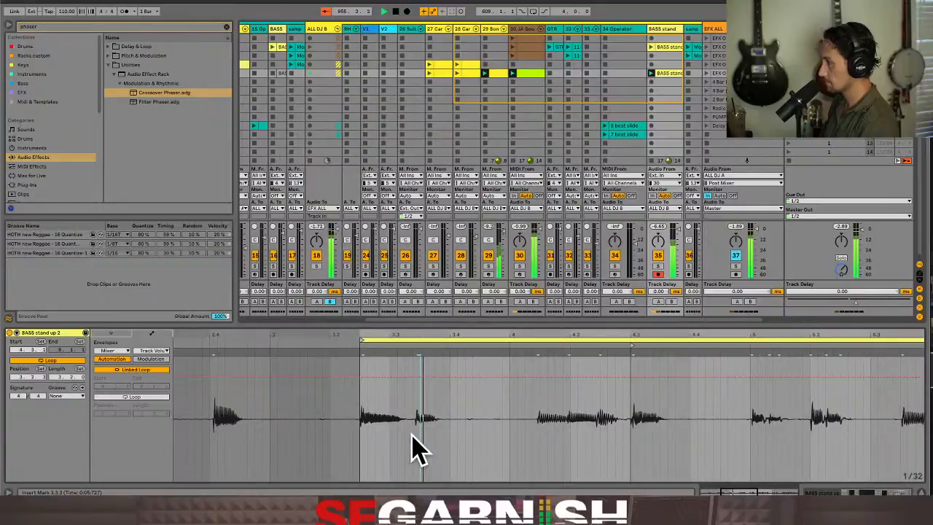
pyautogui.moveTo(414, 441); pyautogui.dragTo(531, 437)
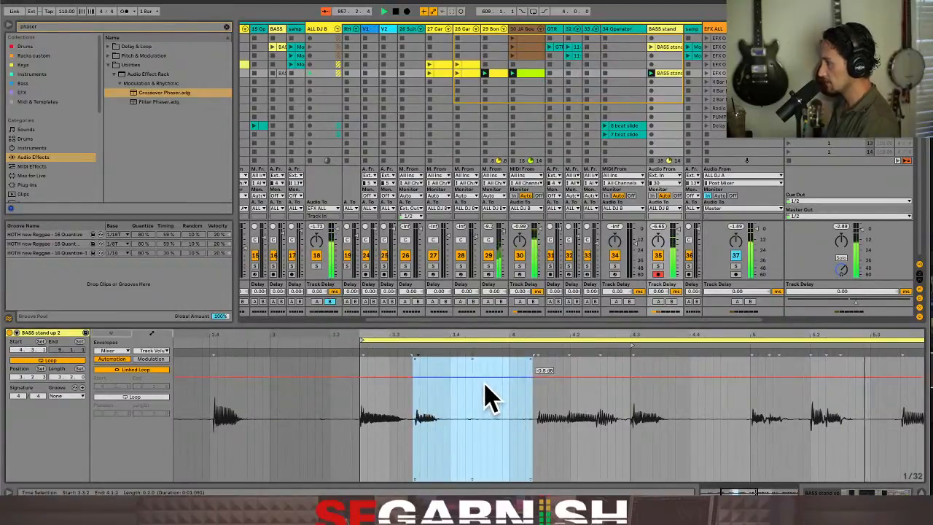
pyautogui.moveTo(484, 383); pyautogui.dragTo(484, 480)
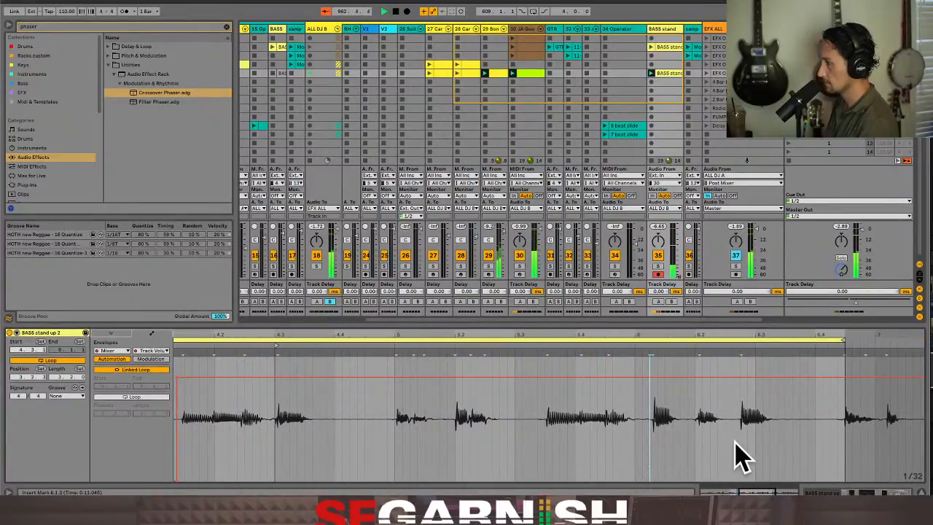
# Silence the end of the bass loop by pulling its Track Volume envelope fully down from 6.2.3 to 6.4.2
pyautogui.moveTo(733, 455); pyautogui.dragTo(850, 452)
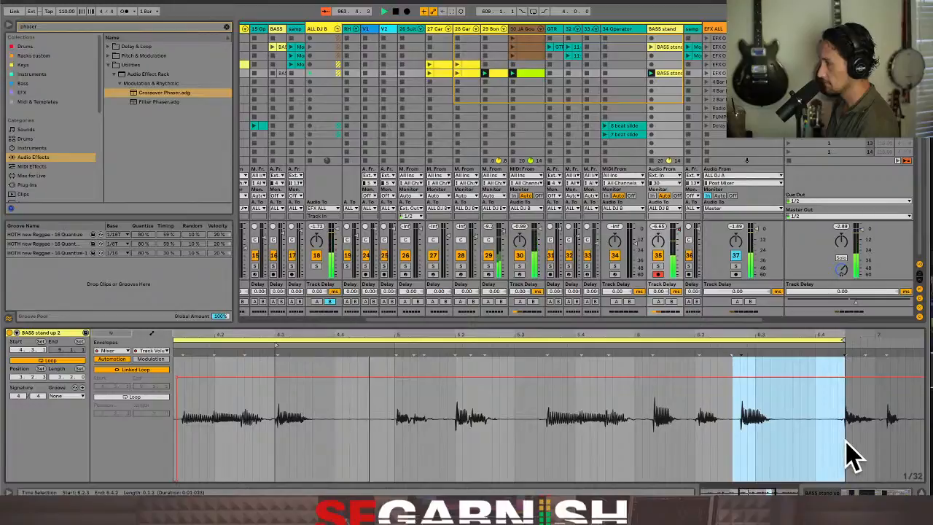
pyautogui.moveTo(802, 377); pyautogui.dragTo(802, 485)
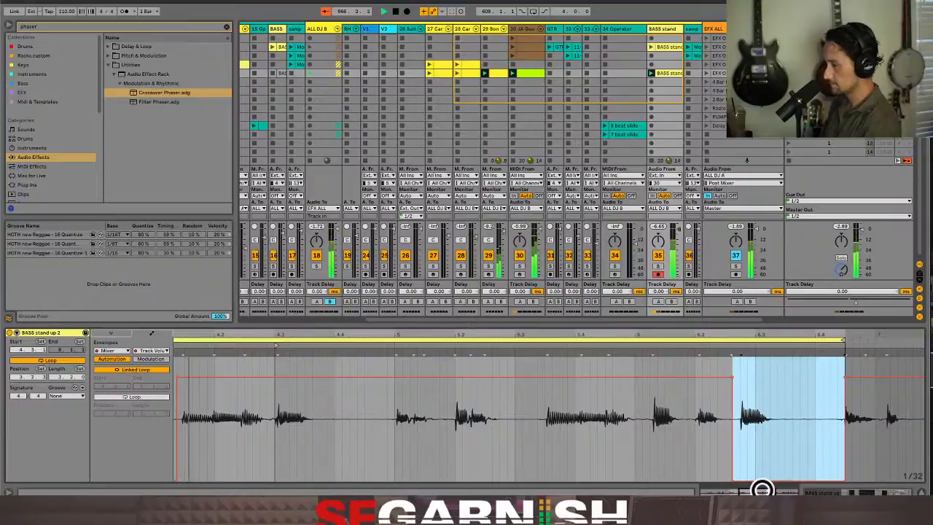
pyautogui.press('-')
pyautogui.press('-')
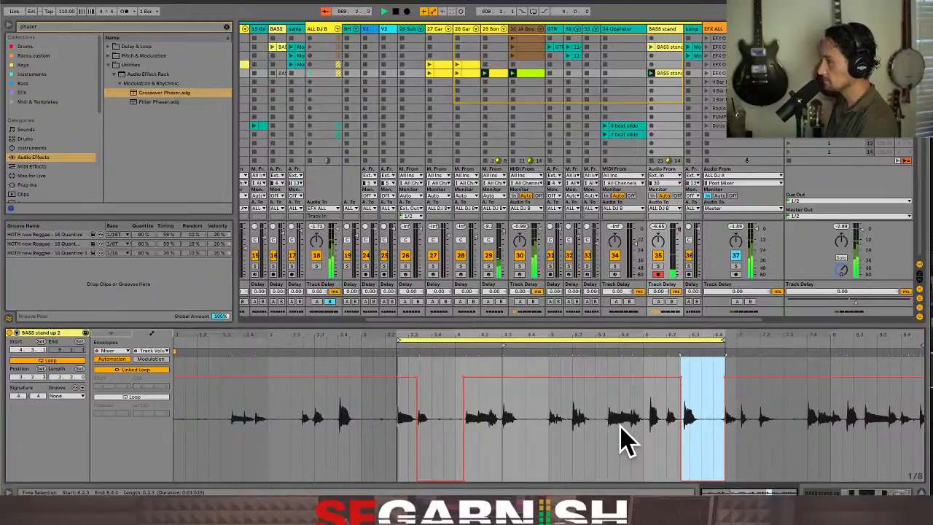
# Lower the Track Volume envelope slightly over the loud note from 6.1.1 to 6.1.4, and raise it slightly over the following note
pyautogui.click(644, 433)
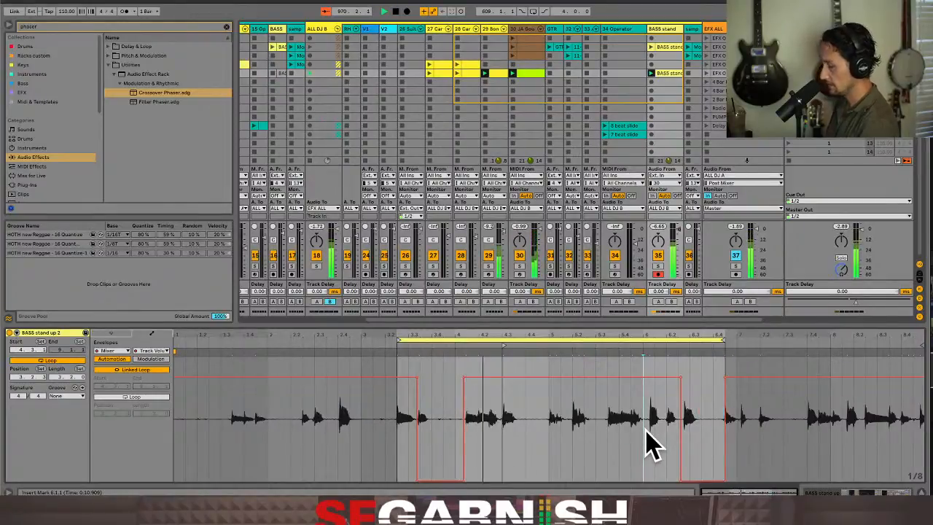
pyautogui.press('+')
pyautogui.moveTo(652, 447); pyautogui.dragTo(702, 447)
pyautogui.moveTo(670, 371); pyautogui.dragTo(662, 388)
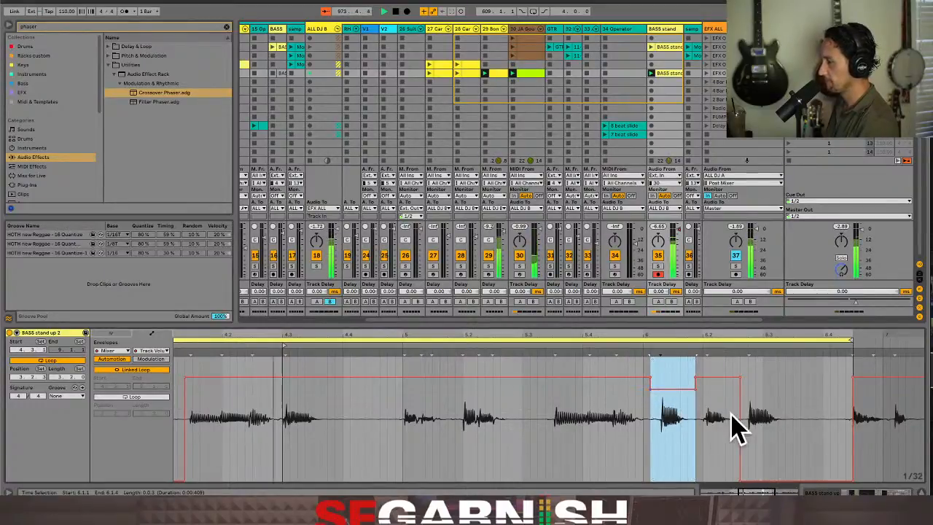
pyautogui.moveTo(729, 379); pyautogui.dragTo(728, 370)
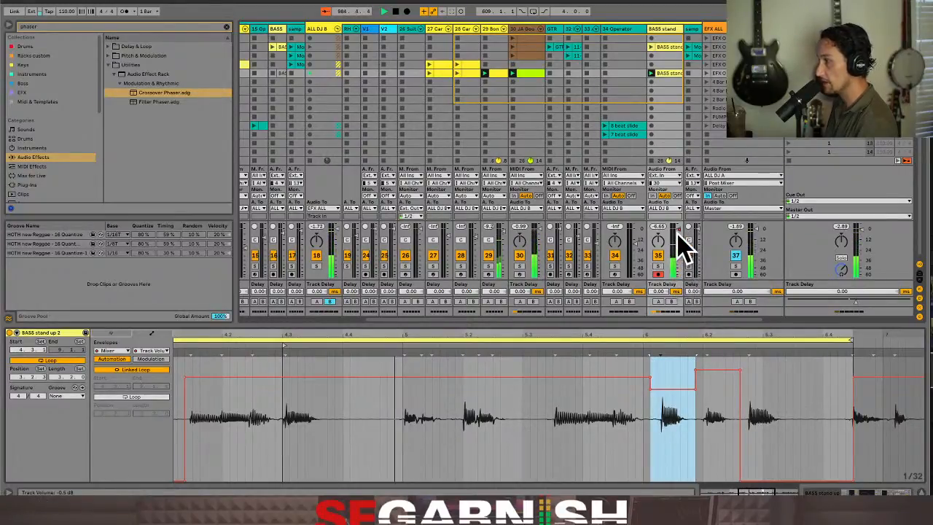
pyautogui.moveTo(678, 270)
pyautogui.mouseDown()
pyautogui.moveTo(681, 250)
pyautogui.moveTo(683, 277)
pyautogui.moveTo(686, 255)
pyautogui.mouseUp()
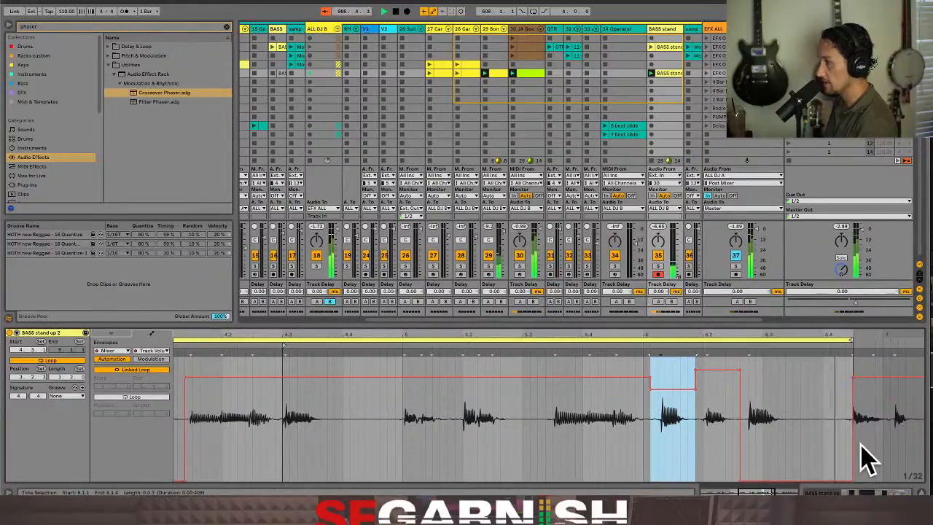
# Re-enable the BASS stand track's volume automation
pyautogui.click(859, 493)
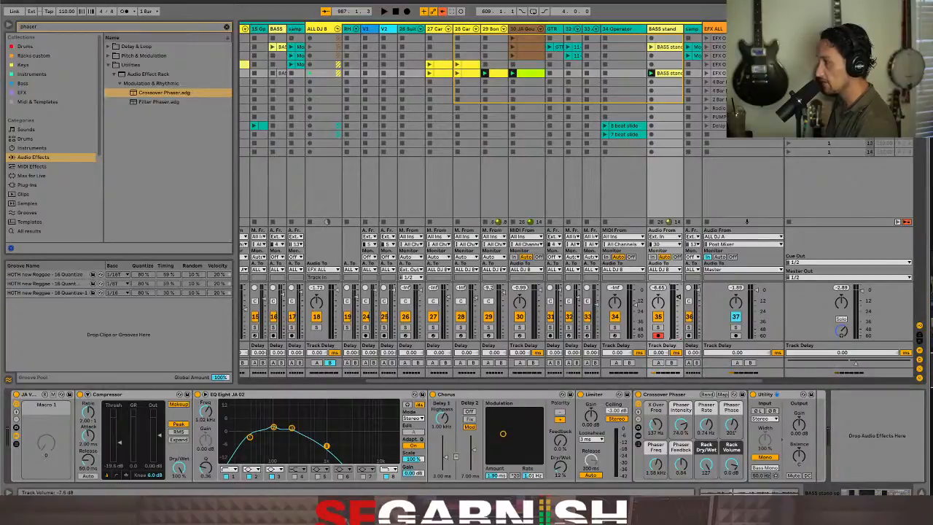
pyautogui.rightClick(681, 299)
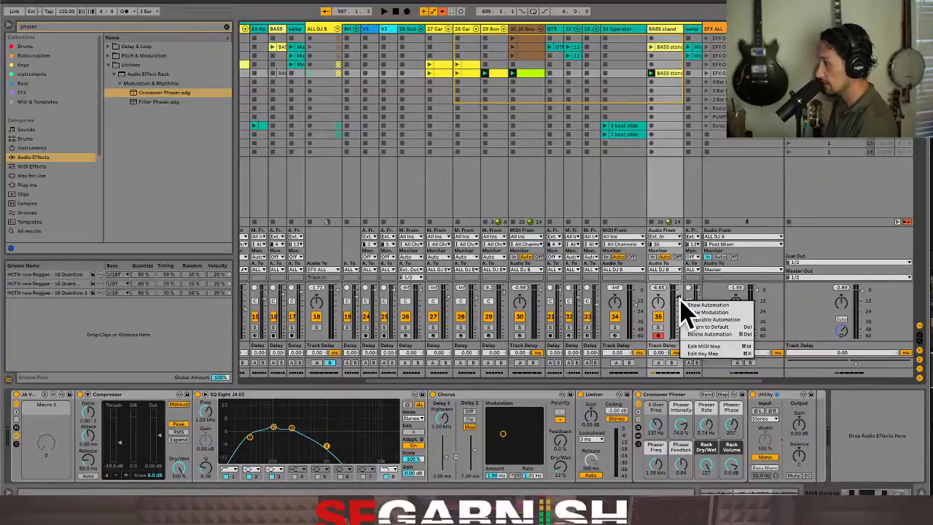
pyautogui.click(719, 321)
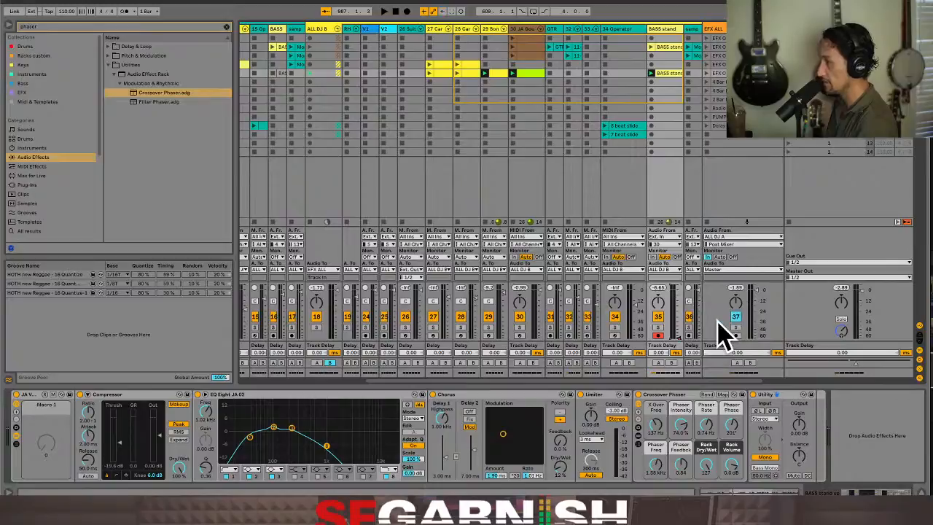
pyautogui.rightClick(681, 350)
pyautogui.click(692, 350)
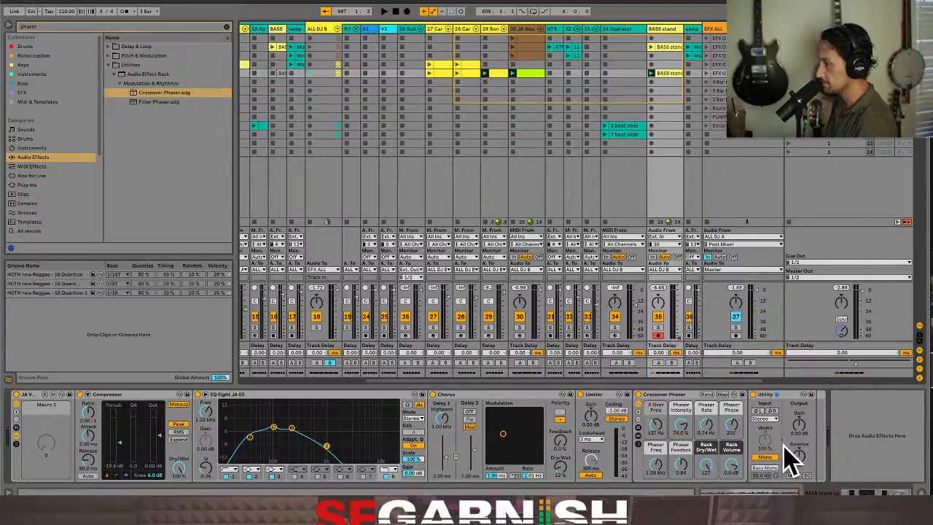
# Cut the BASS stand up 2 clip's Track Volume envelope across the whole loop, starting at 3.2.3
pyautogui.hotkey('shift', 'Tab')
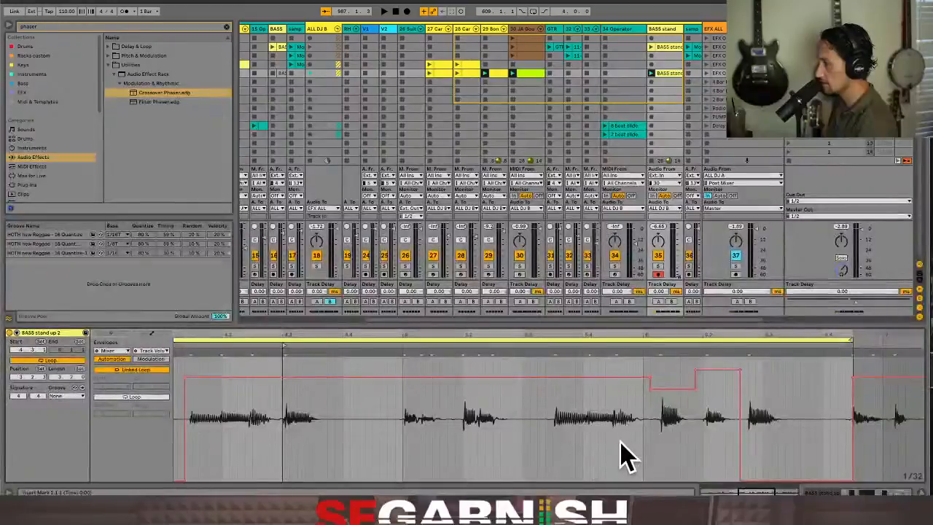
pyautogui.scroll(-2, 623, 456)
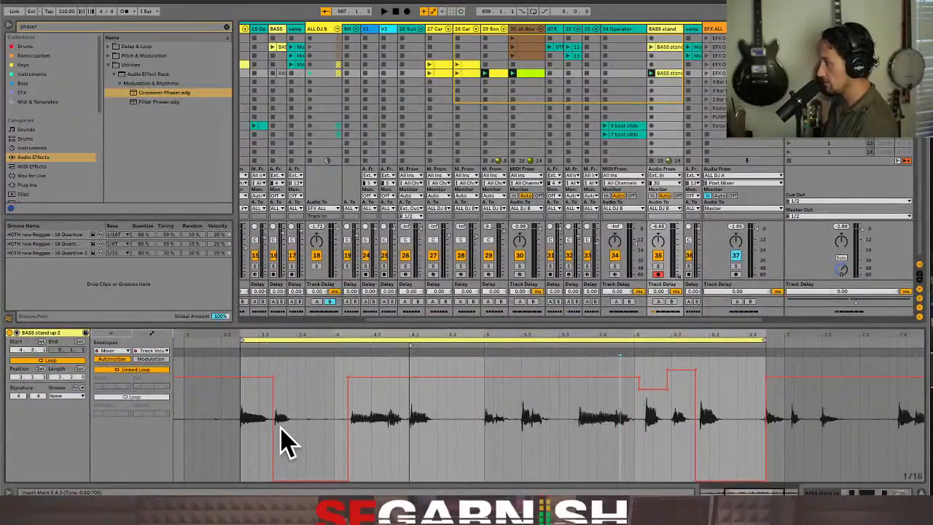
pyautogui.moveTo(256, 454); pyautogui.dragTo(768, 463)
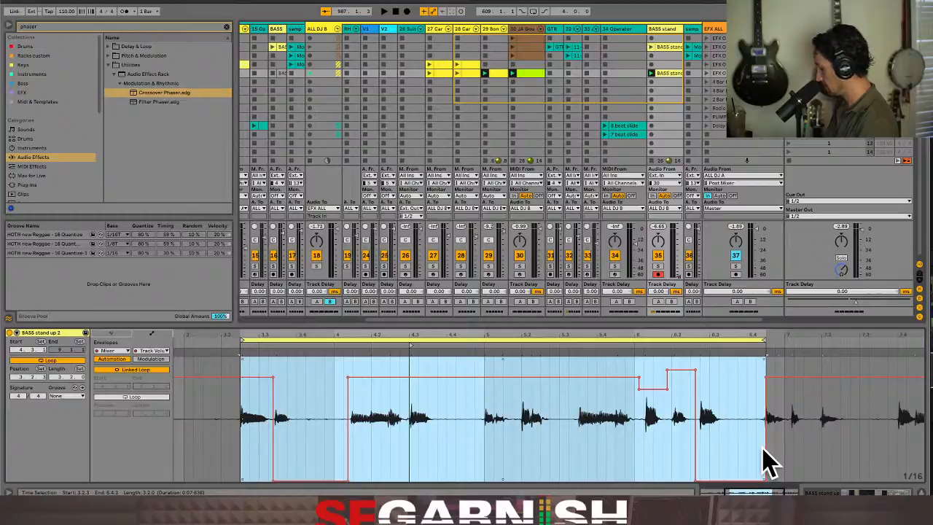
pyautogui.press('Delete')
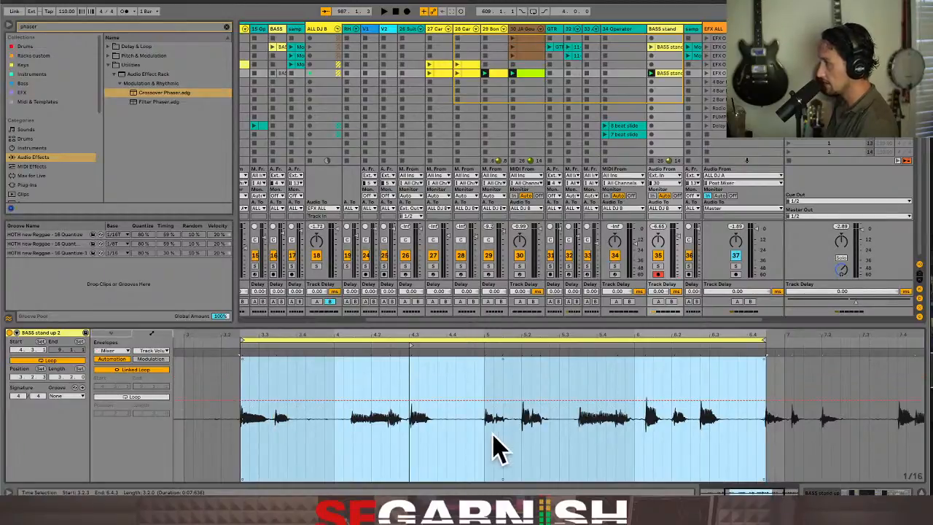
# Show the clip's Utility Gain envelope and paste the cut volume envelope into it across the whole loop
pyautogui.click(128, 352)
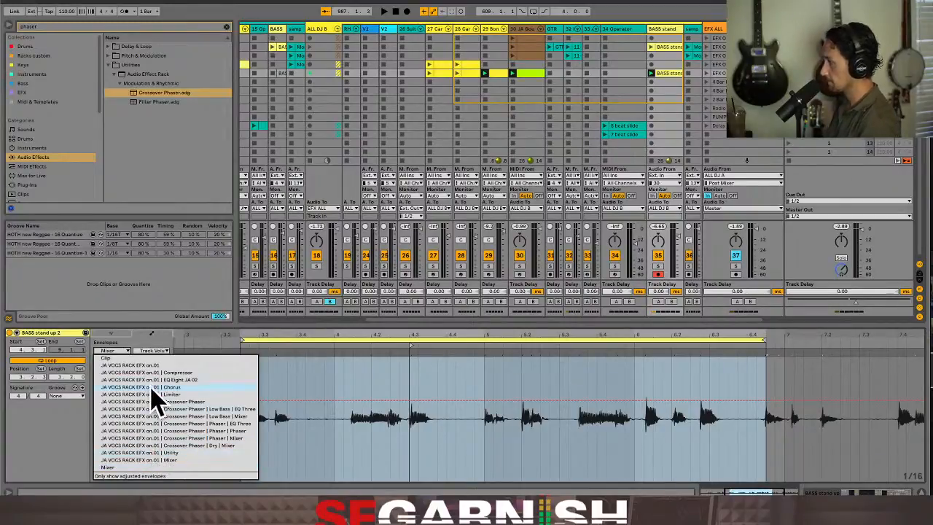
pyautogui.click(172, 453)
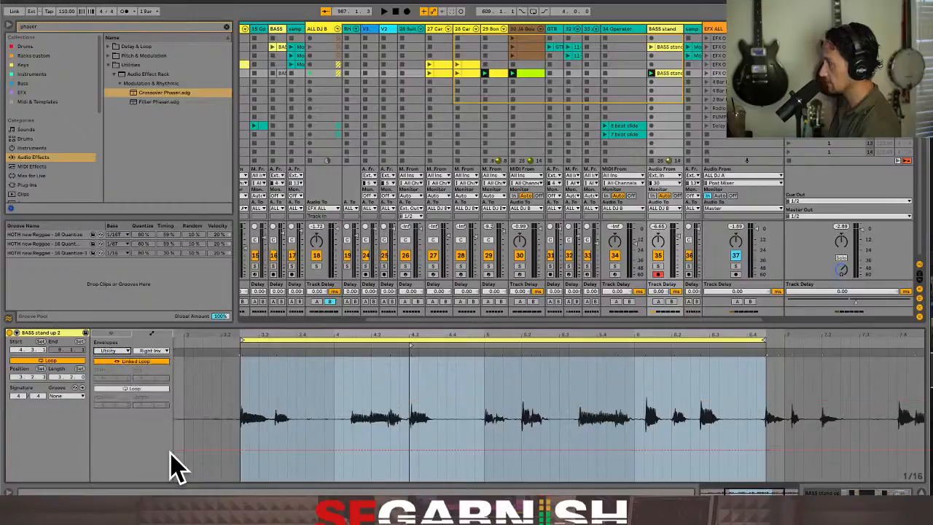
pyautogui.click(161, 352)
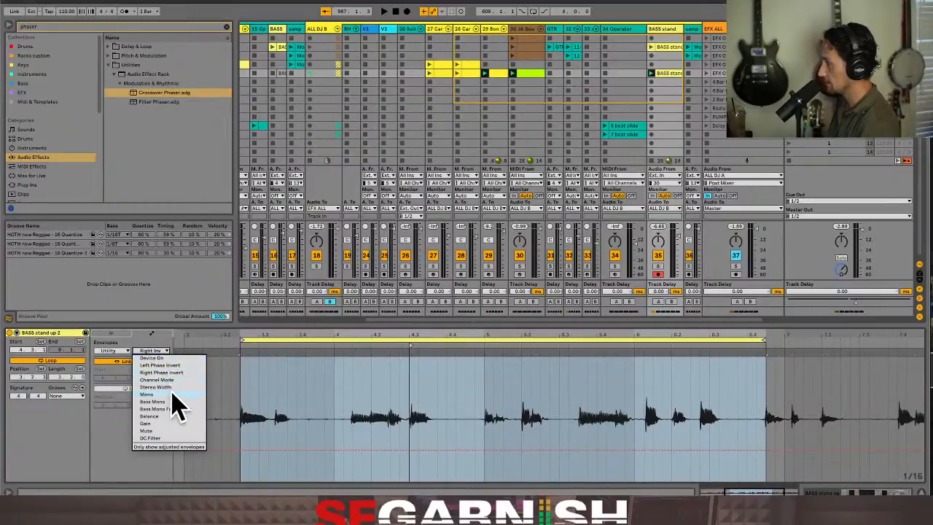
pyautogui.click(178, 424)
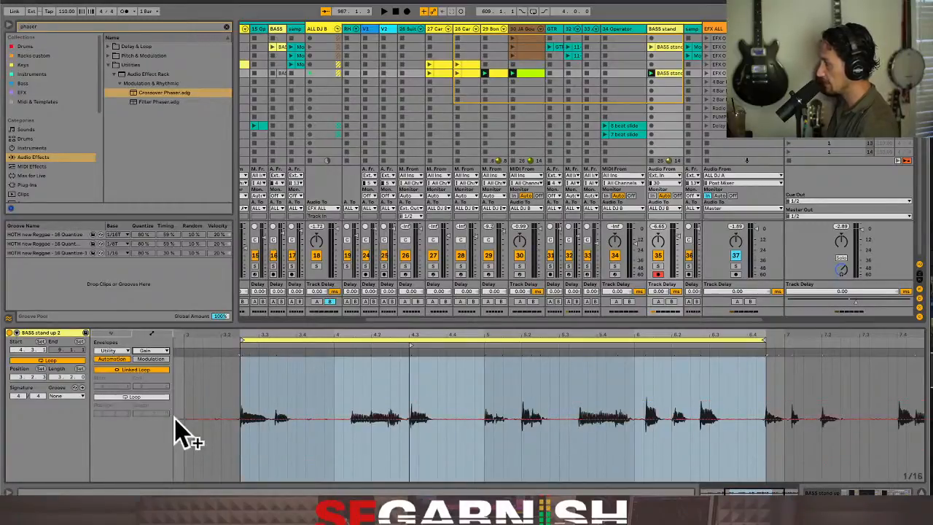
pyautogui.hotkey('ctrl', 'a')
pyautogui.click(243, 449)
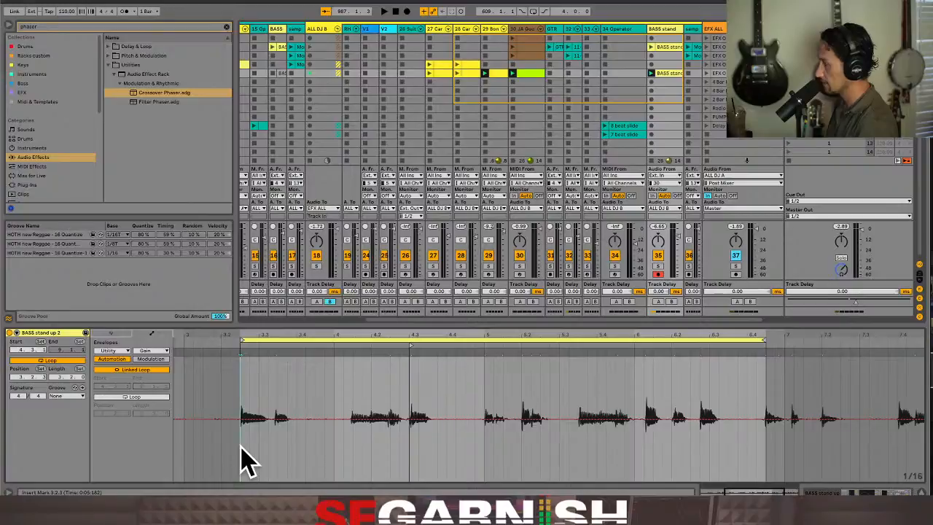
pyautogui.moveTo(243, 449); pyautogui.dragTo(767, 466)
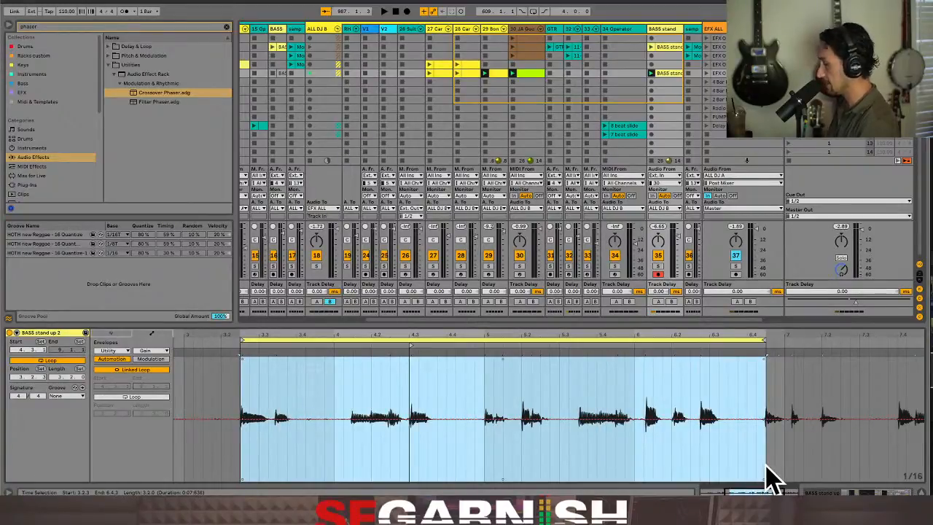
pyautogui.hotkey('ctrl', 'v')
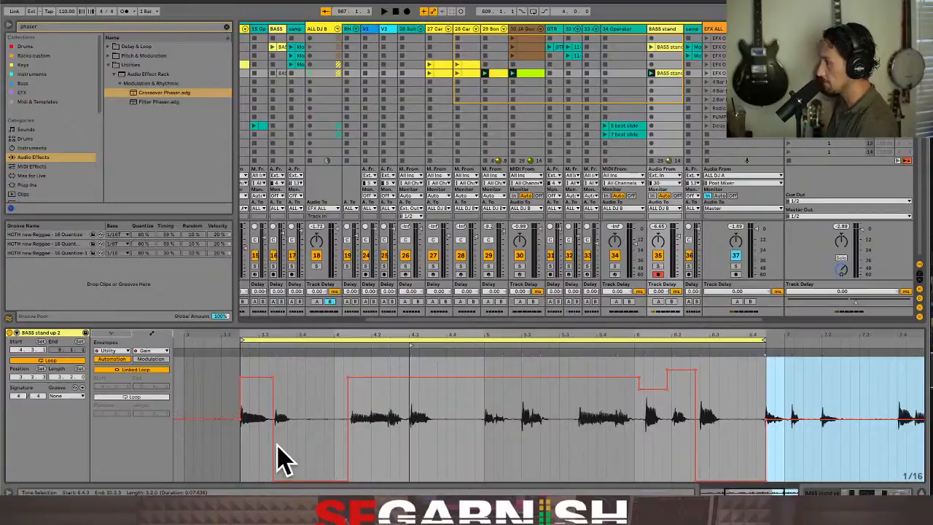
# Lower the looped Utility Gain envelope's main level to the flat line outside the loop, and raise the BASS stand track volume during playback
pyautogui.click(248, 474)
pyautogui.press('space')
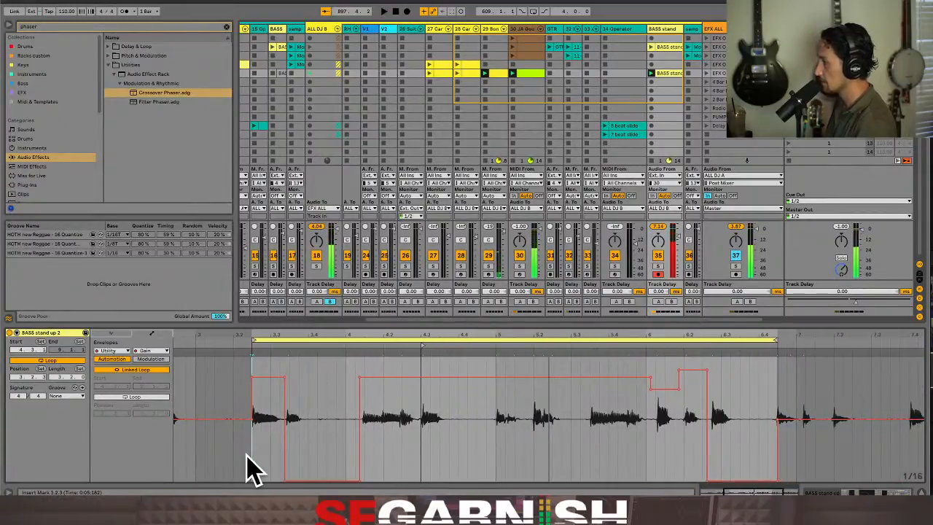
pyautogui.moveTo(251, 470); pyautogui.dragTo(783, 462)
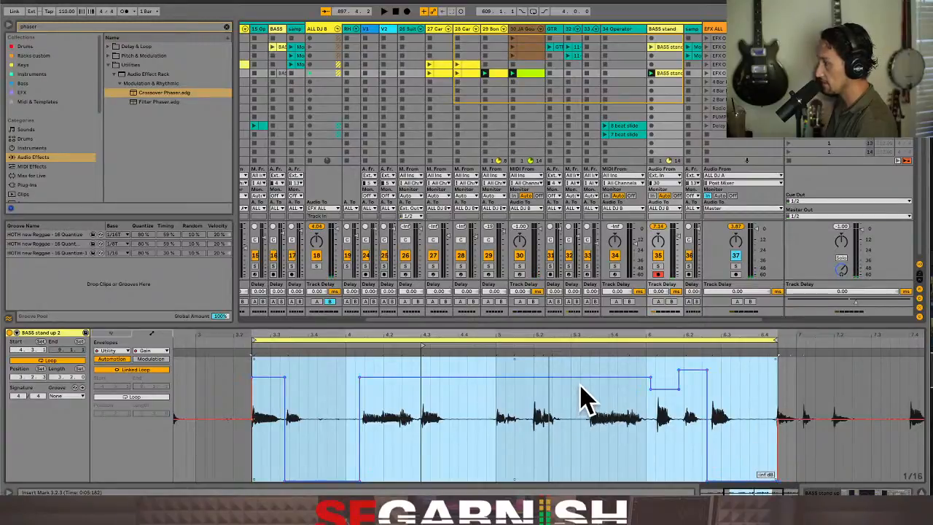
pyautogui.moveTo(581, 382); pyautogui.dragTo(581, 431)
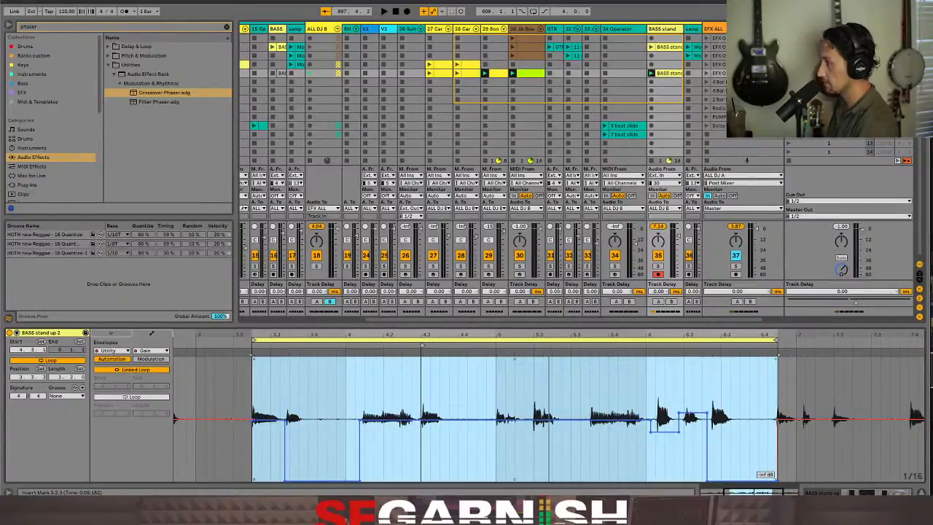
pyautogui.press('space')
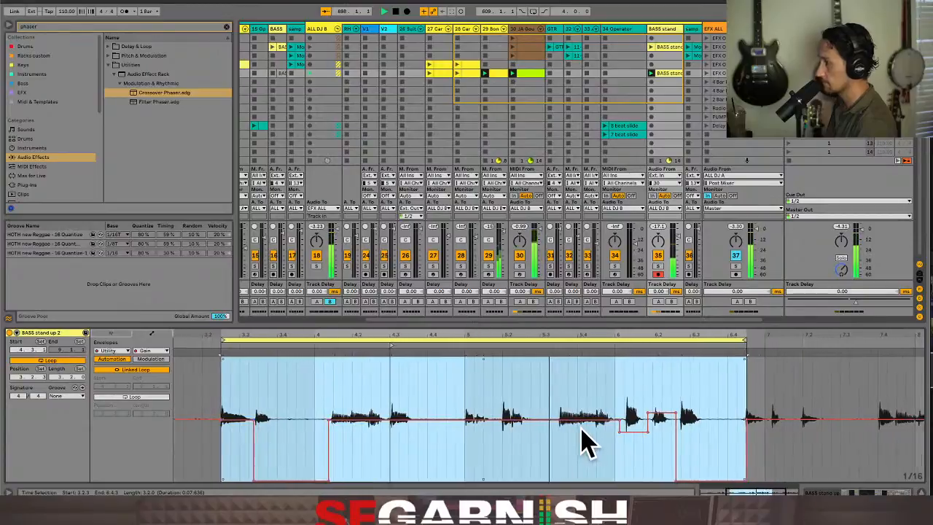
pyautogui.moveTo(678, 235); pyautogui.dragTo(679, 229)
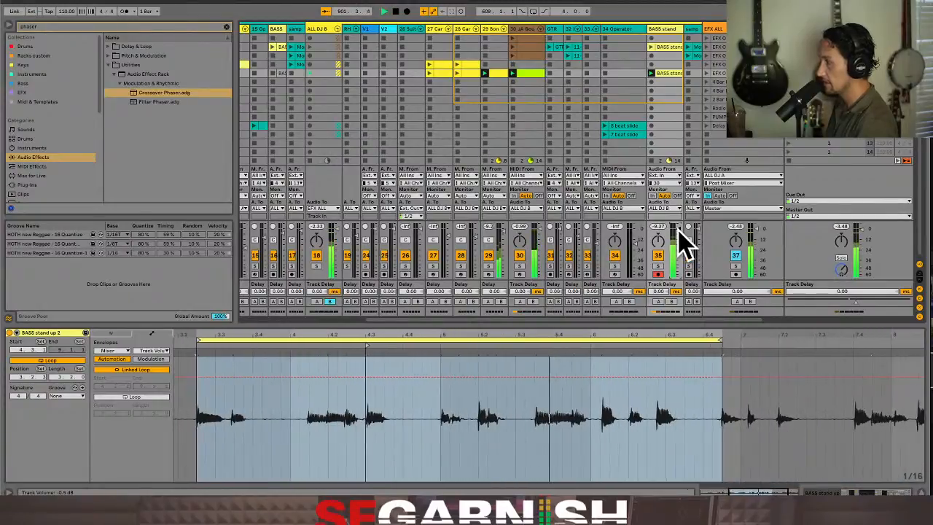
# On the Crossover Phaser, set Phaser Phase to about 216° and Phaser Feedback to 0.83
pyautogui.click(870, 489)
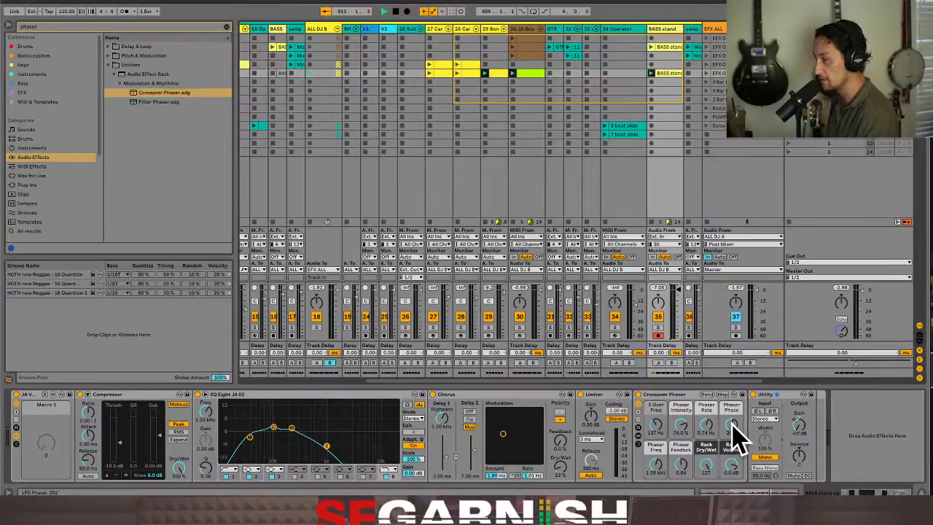
pyautogui.press('space')
pyautogui.moveTo(732, 424)
pyautogui.mouseDown()
pyautogui.moveTo(732, 447)
pyautogui.moveTo(732, 423)
pyautogui.mouseUp()
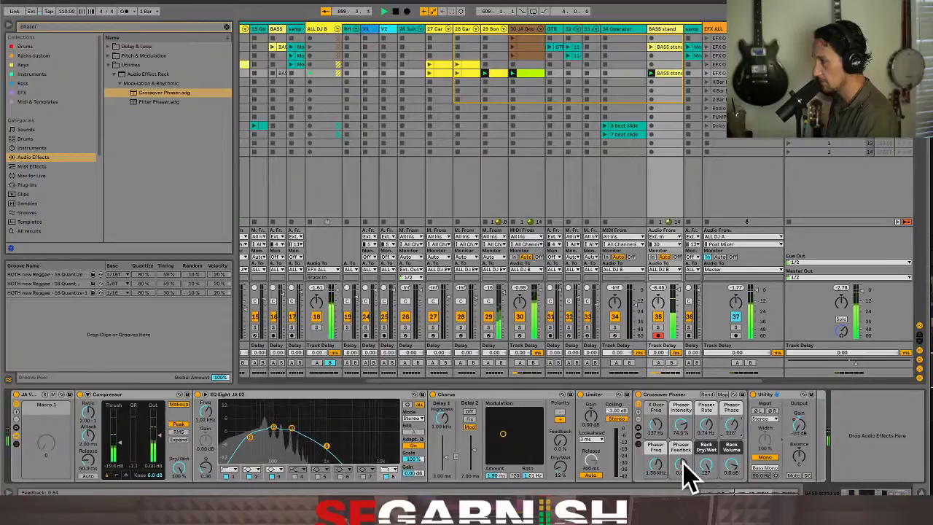
pyautogui.moveTo(684, 467)
pyautogui.mouseDown()
pyautogui.moveTo(684, 457)
pyautogui.moveTo(684, 467)
pyautogui.mouseUp()
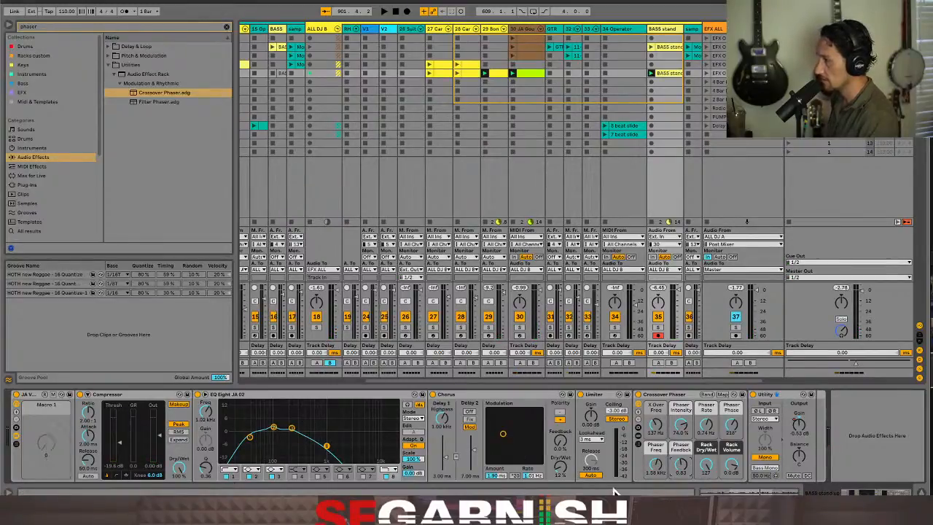
# Map the Crossover Phaser's Phaser Feedback to Macro 1 of the enclosing effect rack and set that macro to 0.80
pyautogui.rightClick(683, 467)
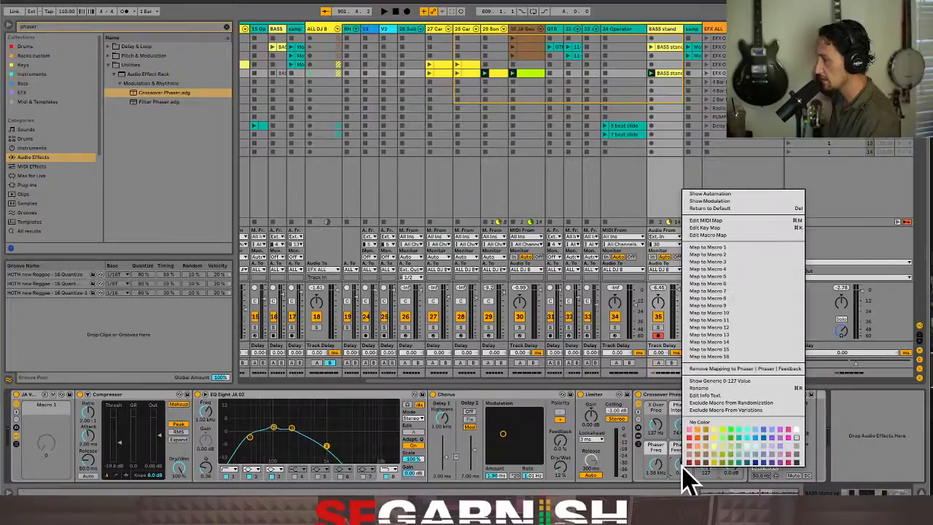
pyautogui.click(744, 252)
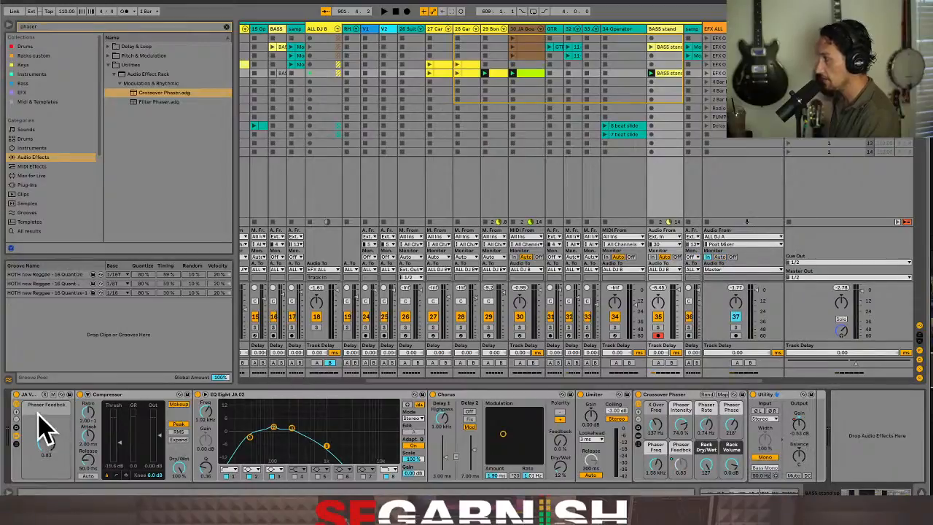
pyautogui.moveTo(52, 453); pyautogui.dragTo(51, 496)
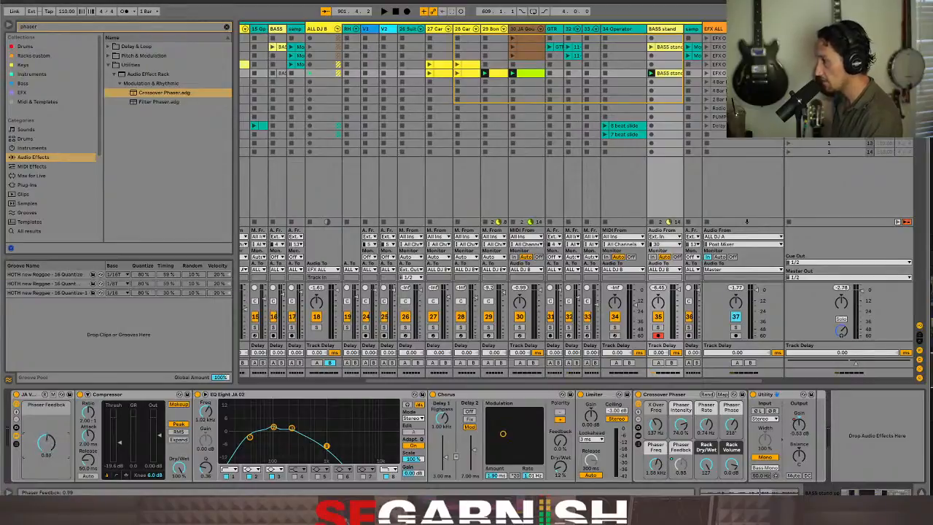
pyautogui.click(16, 414)
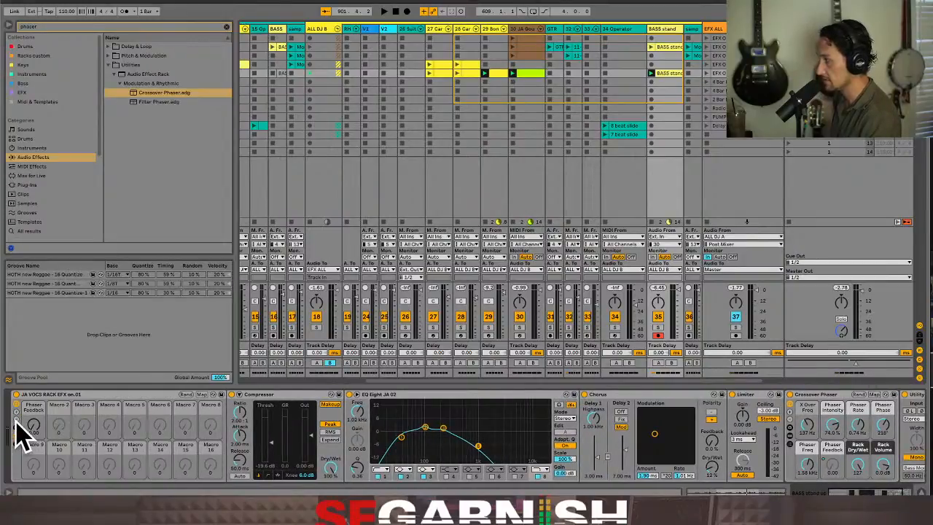
pyautogui.click(16, 423)
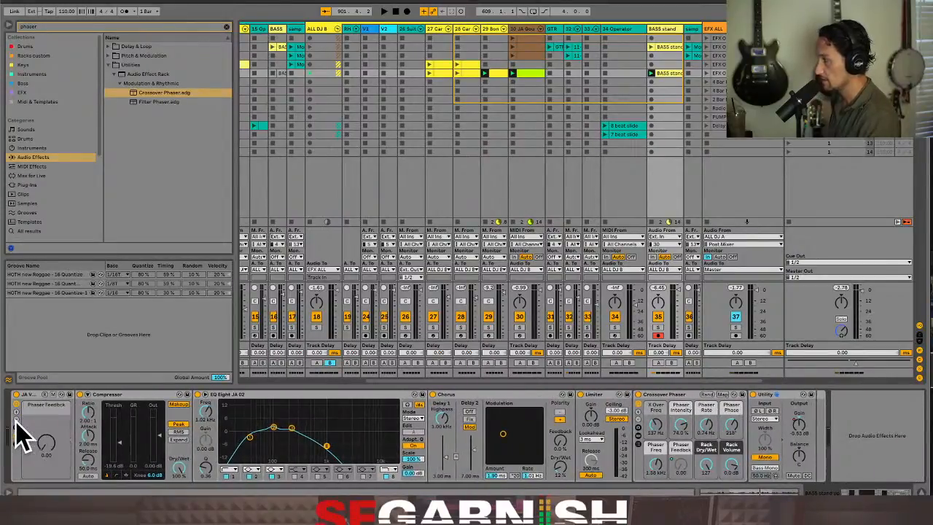
pyautogui.moveTo(47, 437); pyautogui.dragTo(47, 397)
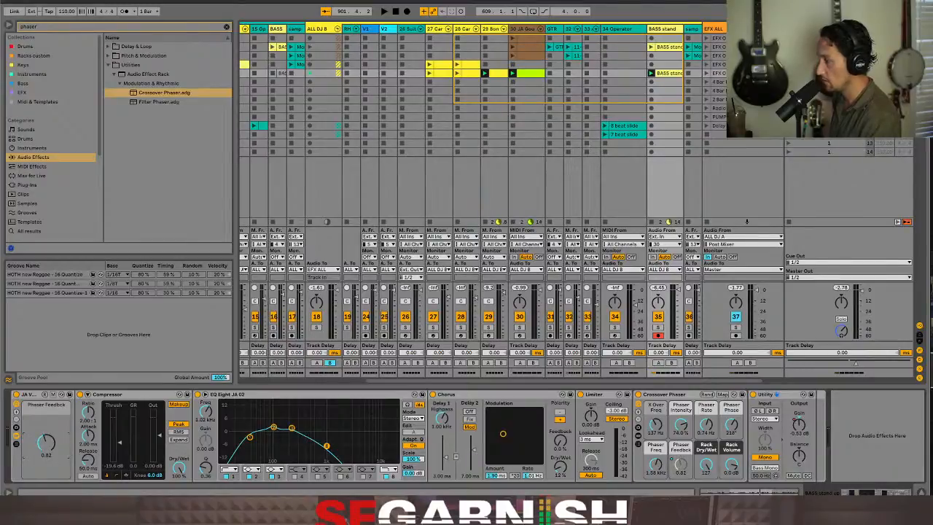
pyautogui.moveTo(47, 441); pyautogui.dragTo(46, 458)
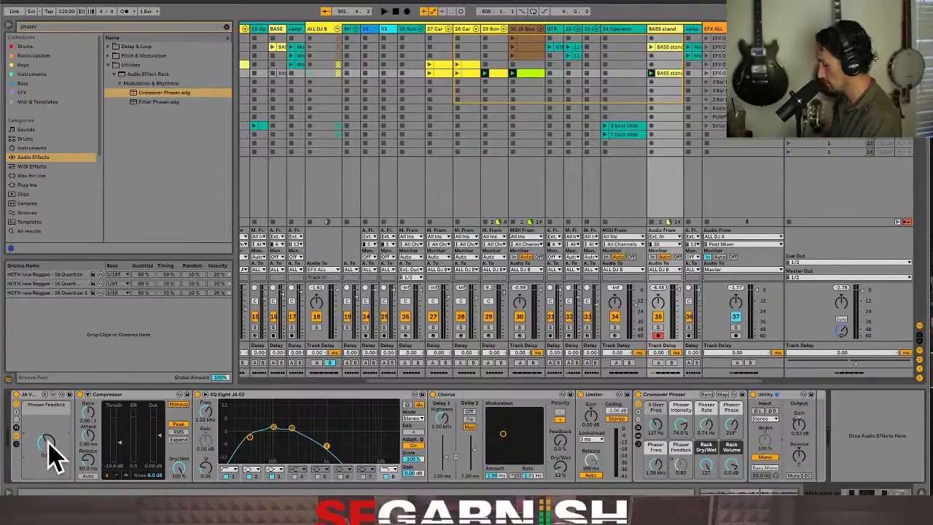
# Save the effect rack to the User Library as "Bass Ukulele w Phaser Wah 01" and show the Racks custom collection
pyautogui.click(70, 394)
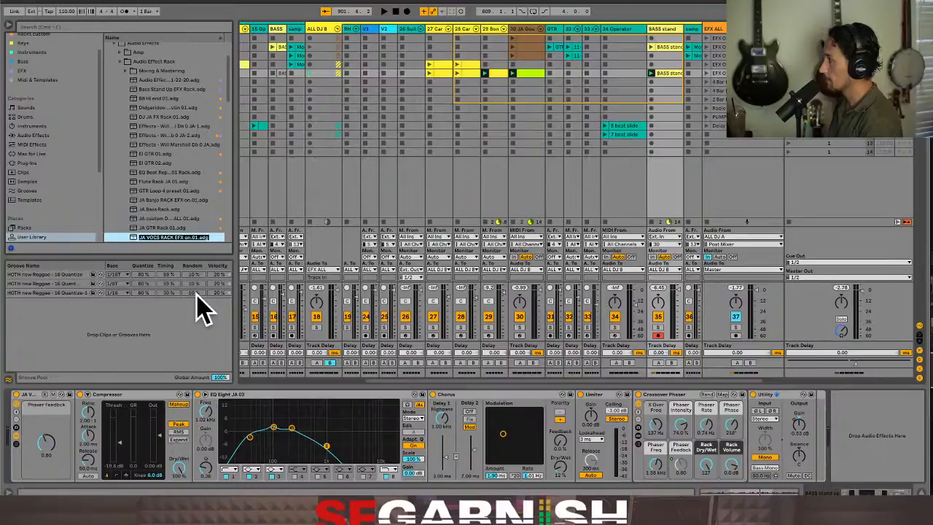
pyautogui.write('Bass Ukulele w Phaser Wah 01')
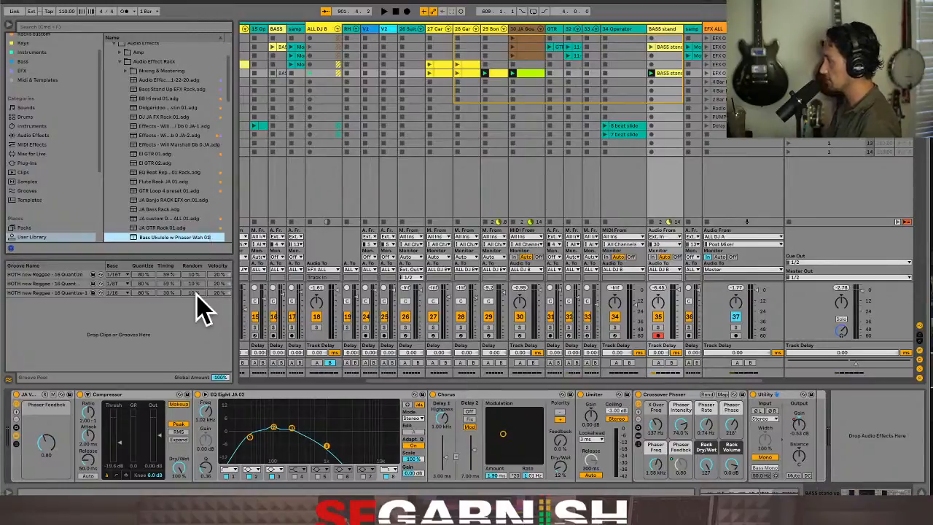
pyautogui.press('Return')
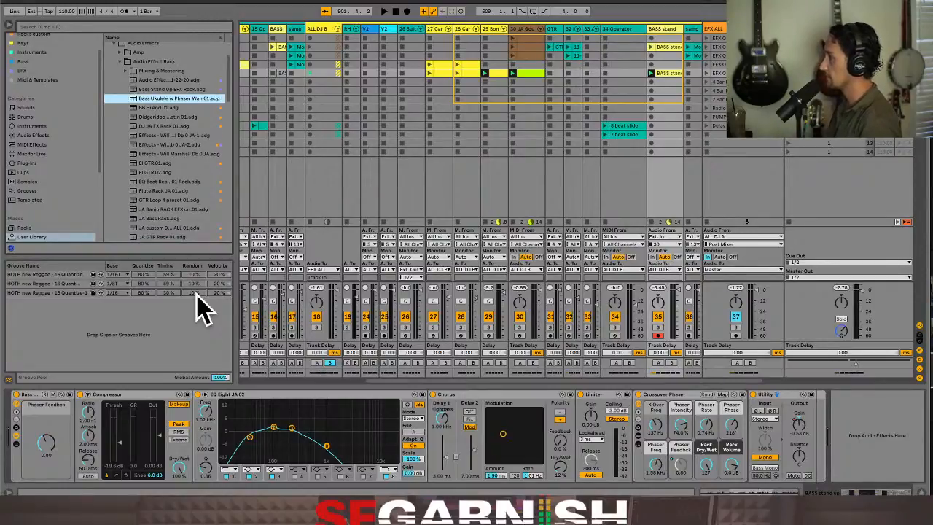
pyautogui.scroll(1, 40, 131)
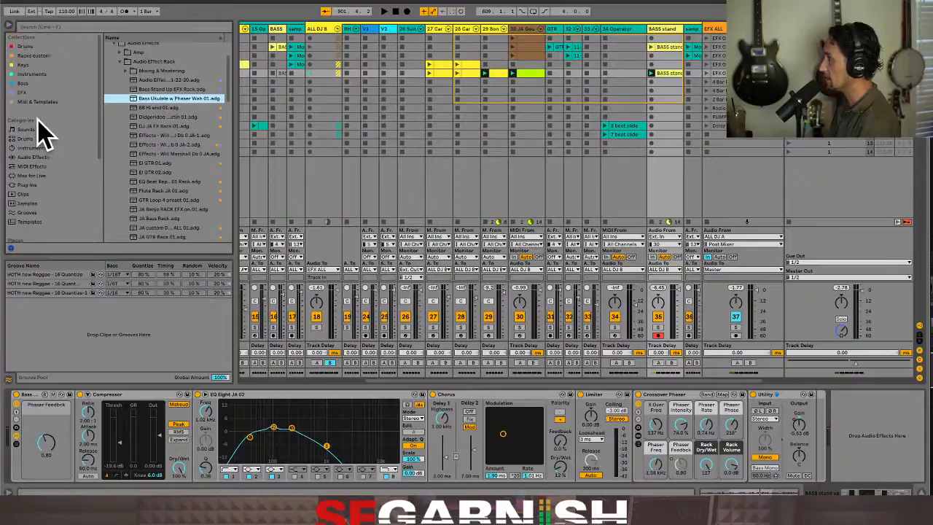
pyautogui.click(36, 56)
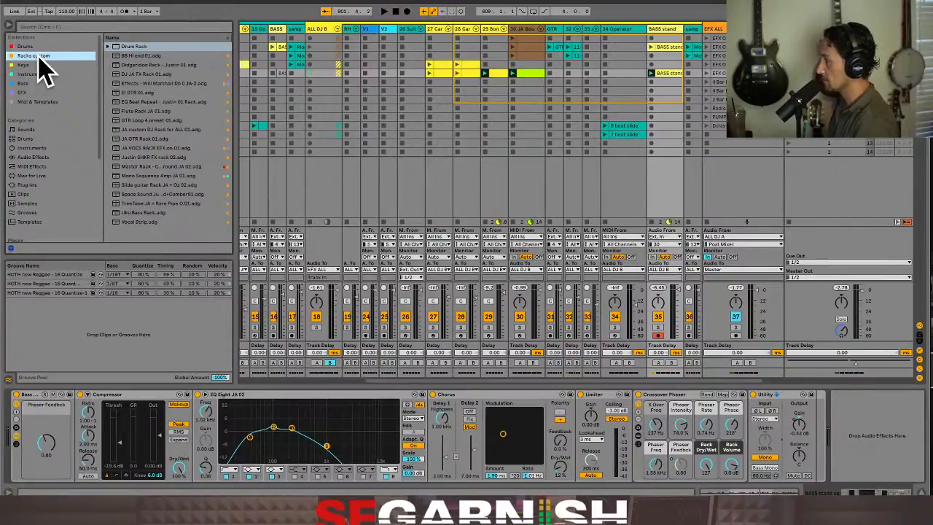
# Search the audio effects for "bass uku" and assign the Bass Ukulele w Phaser Wah 01 rack to the Racks custom collection
pyautogui.rightClick(39, 57)
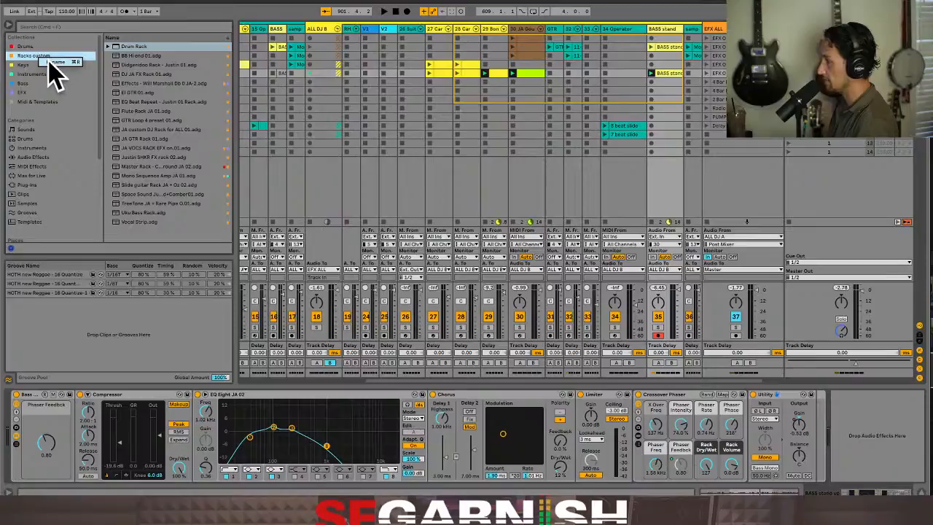
pyautogui.click(30, 64)
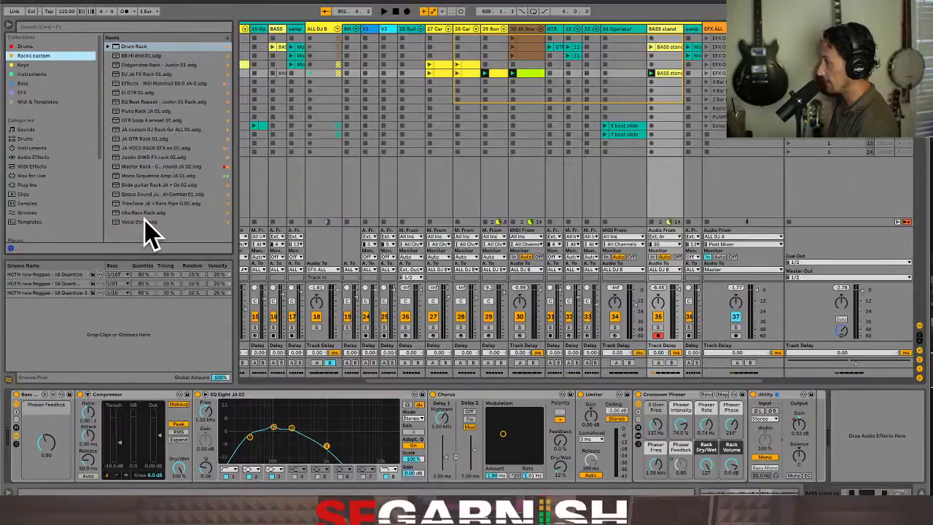
pyautogui.click(108, 28)
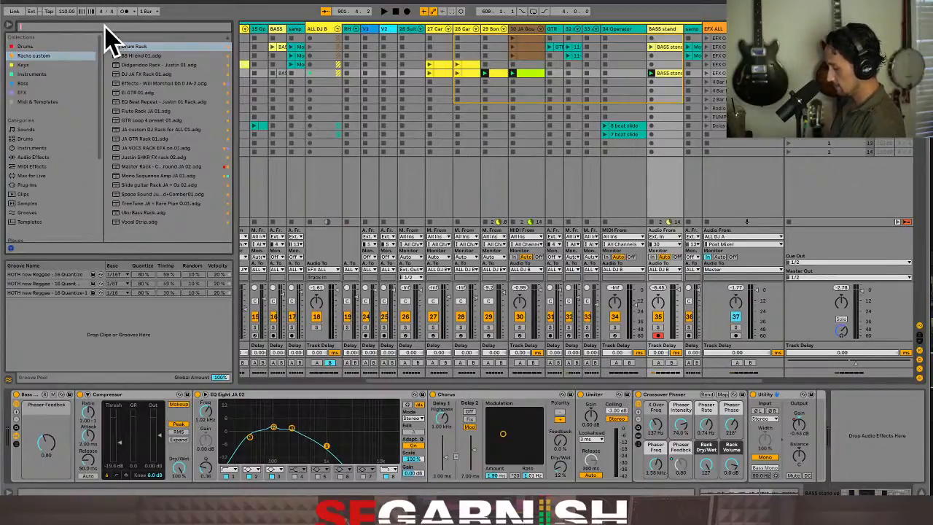
pyautogui.write('bass uku')
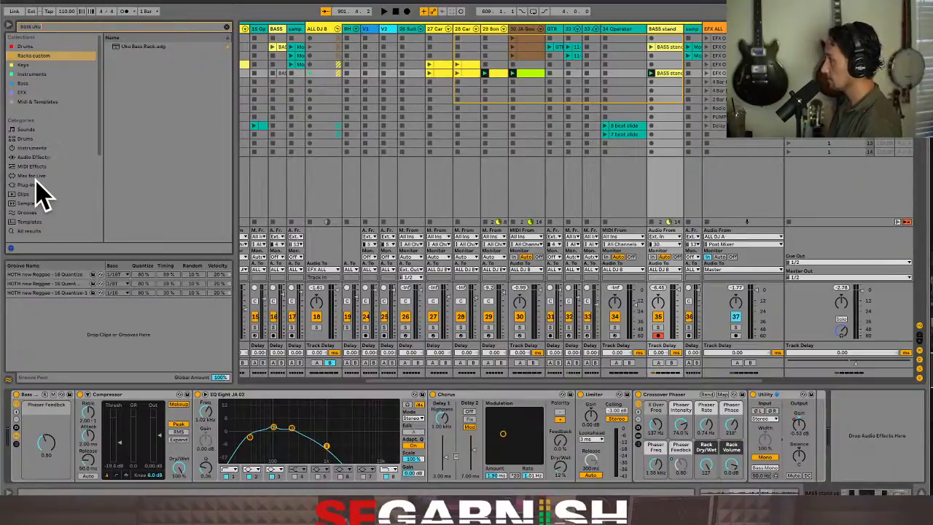
pyautogui.click(36, 158)
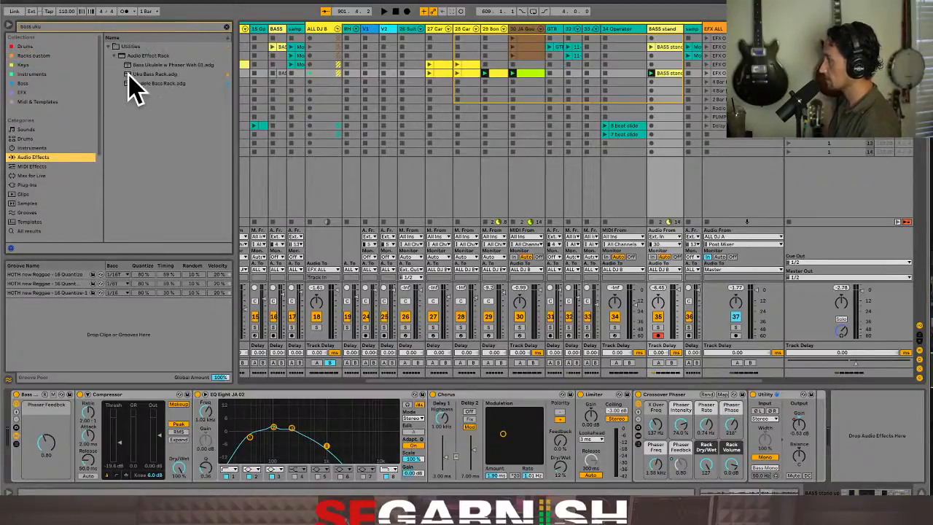
pyautogui.click(155, 66)
pyautogui.rightClick(157, 67)
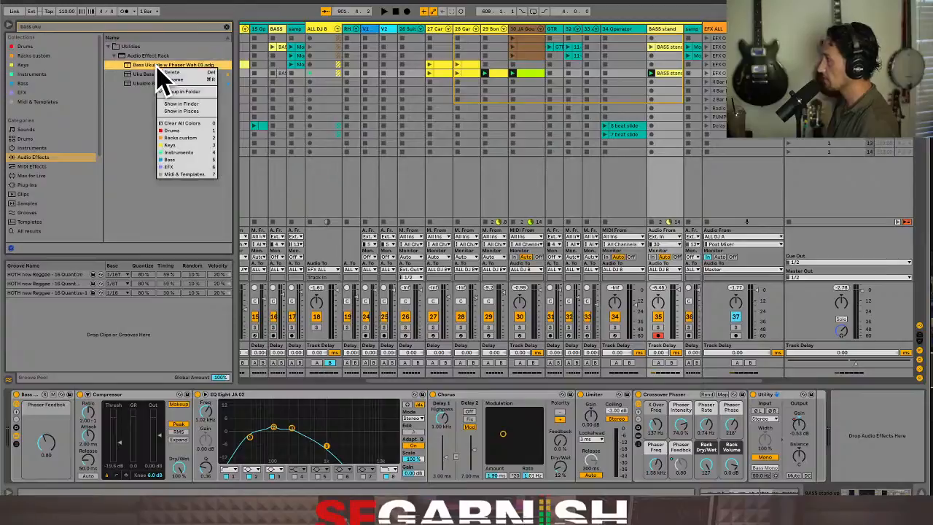
pyautogui.click(196, 138)
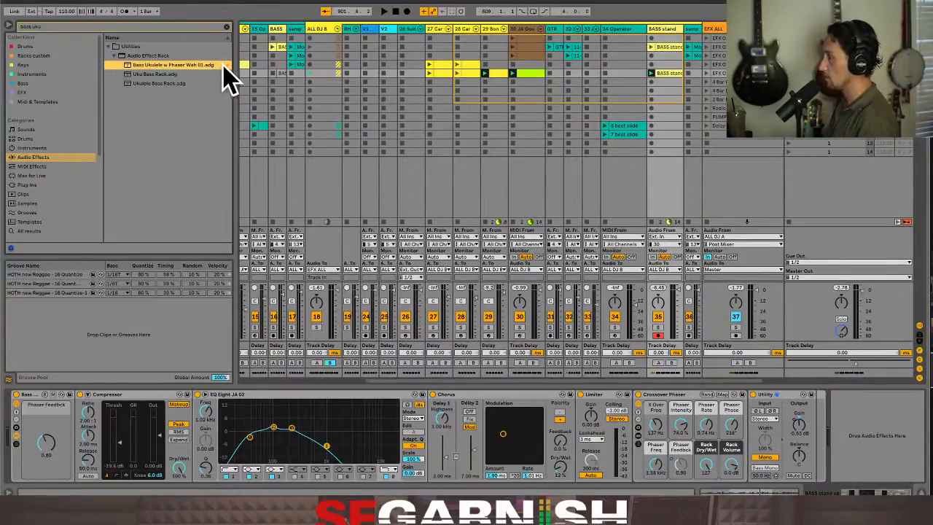
# Show the Racks custom collection, clear the search text and select the Bass Ukulele w Phaser Wah 01 preset
pyautogui.click(42, 56)
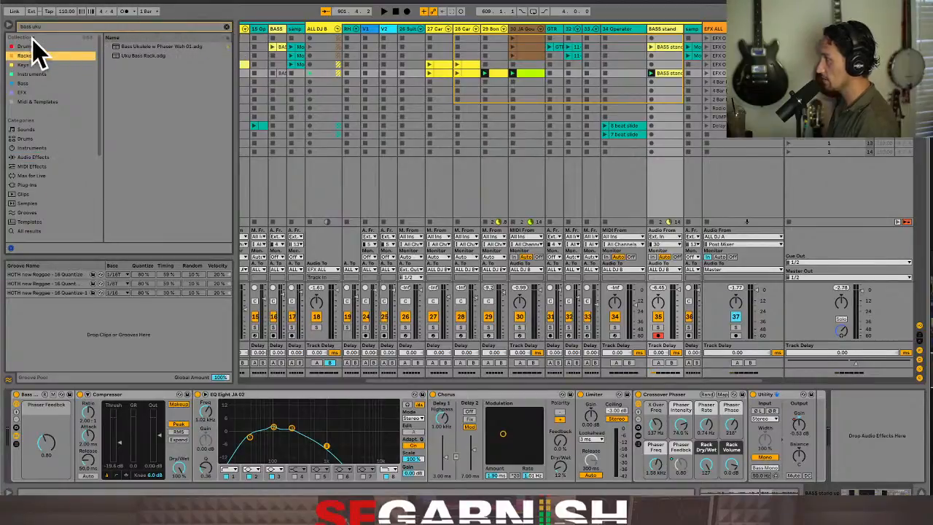
pyautogui.click(226, 27)
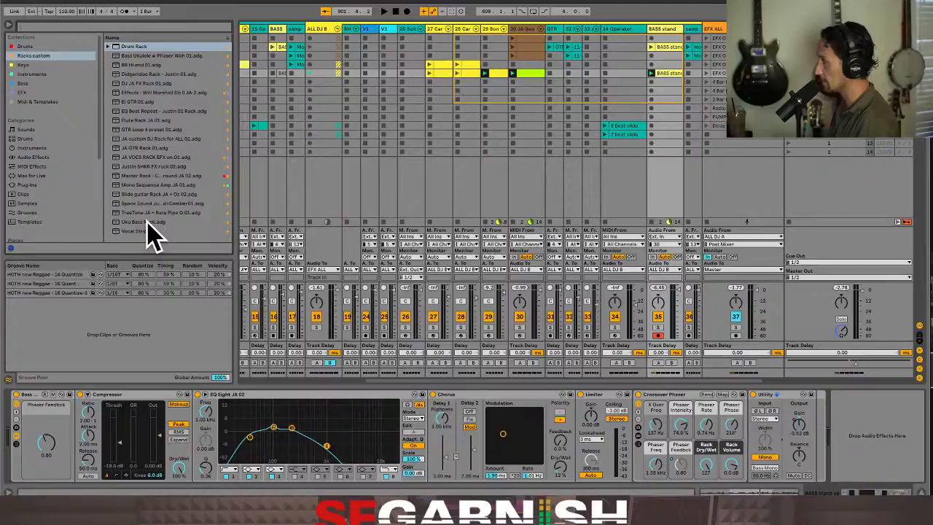
pyautogui.click(152, 57)
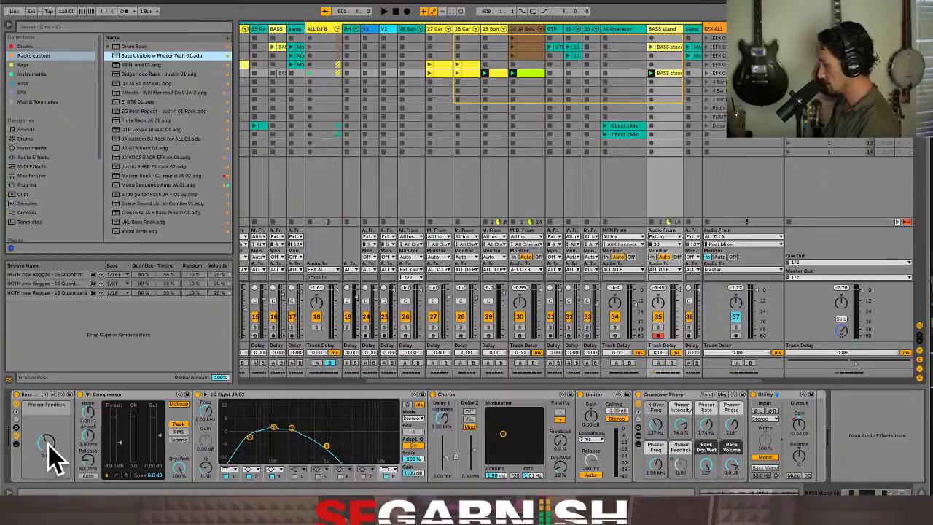
# MIDI-map the effect rack's Phaser Feedback macro to controller CC 2 on channel 1 and leave MIDI mapping mode
pyautogui.press('super+m')
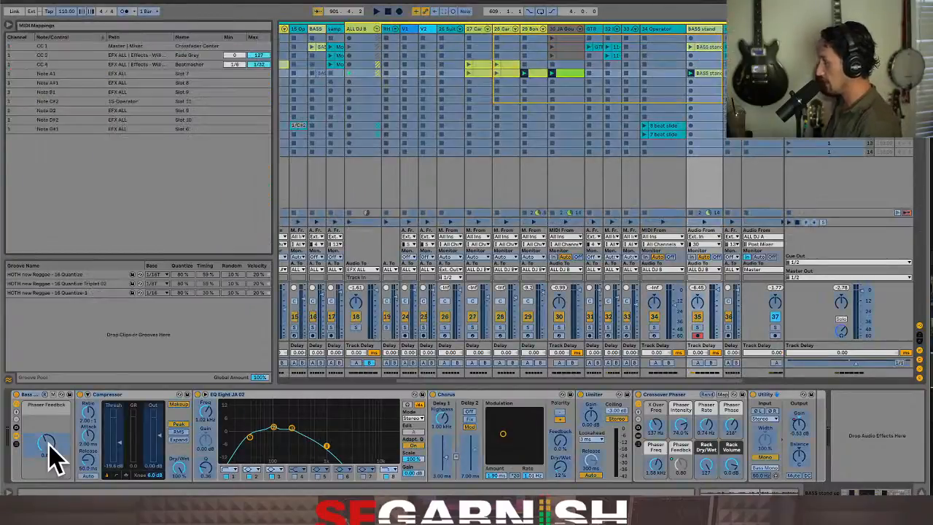
pyautogui.click(49, 443)
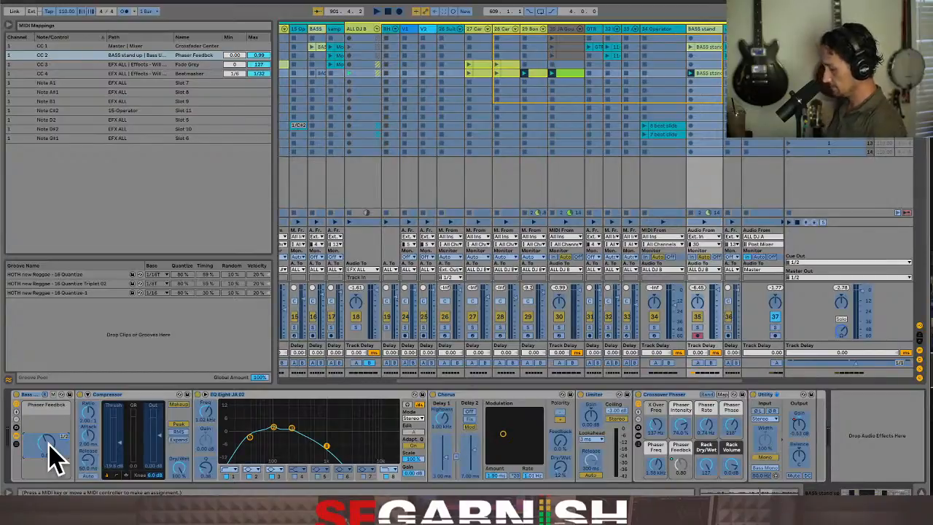
pyautogui.press('super+m')
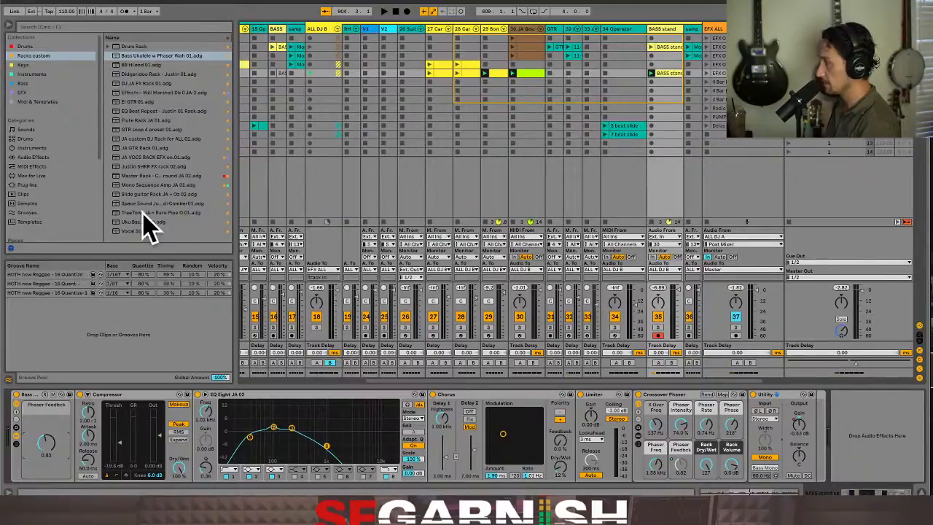
# Look through the EFX, Bass, Instruments, Keys and Racks custom collections, and examine the list of saved Instruments
pyautogui.click(29, 92)
pyautogui.click(40, 83)
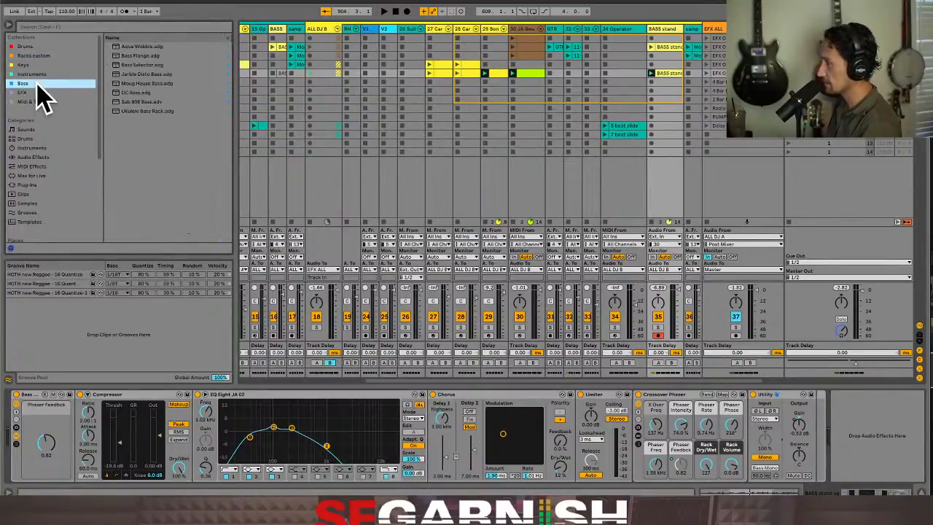
pyautogui.click(45, 75)
pyautogui.click(47, 65)
pyautogui.click(48, 56)
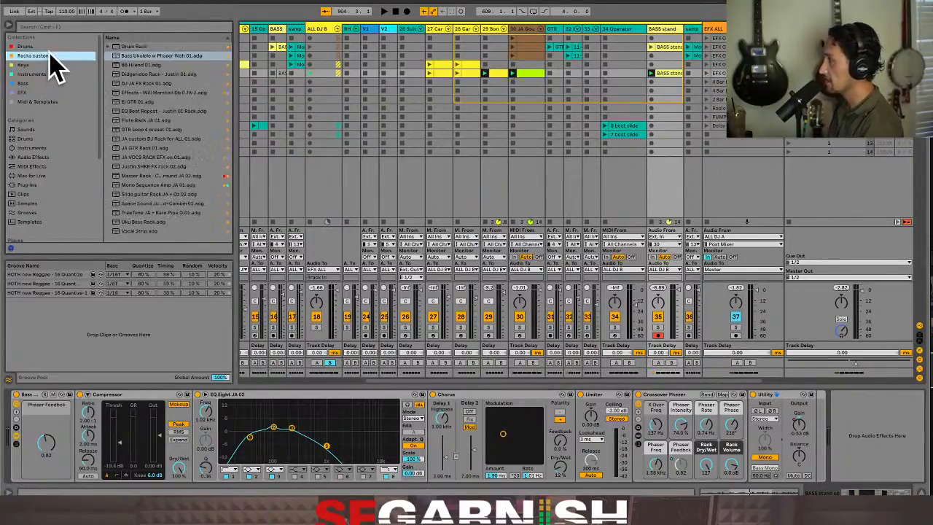
pyautogui.click(53, 75)
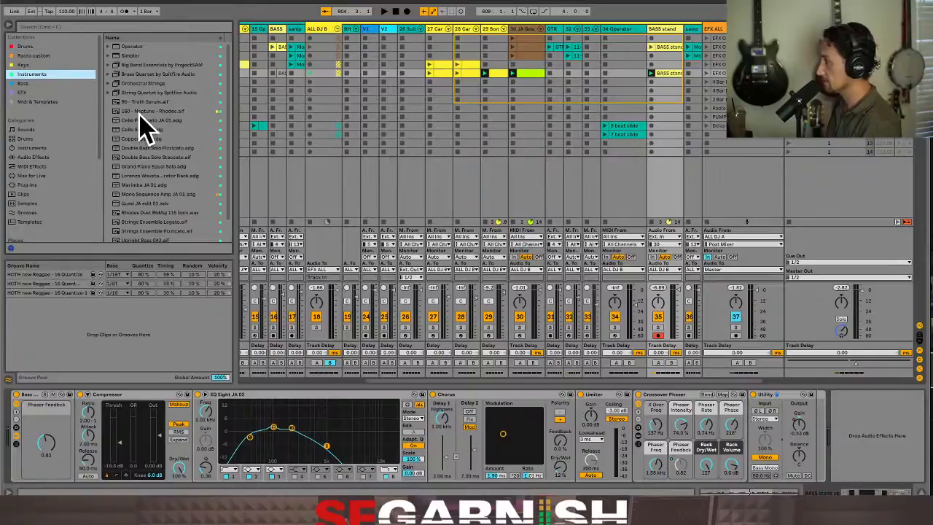
pyautogui.scroll(-2, 140, 114)
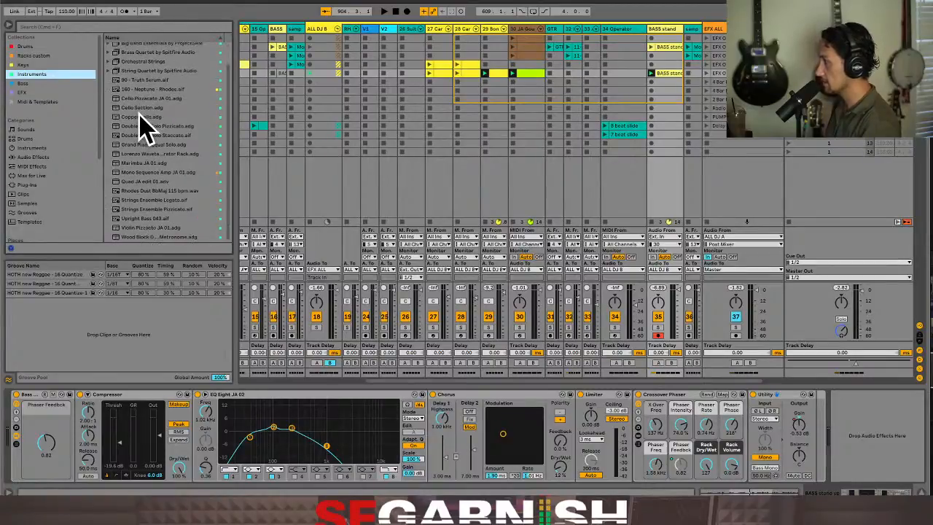
pyautogui.scroll(2, 140, 114)
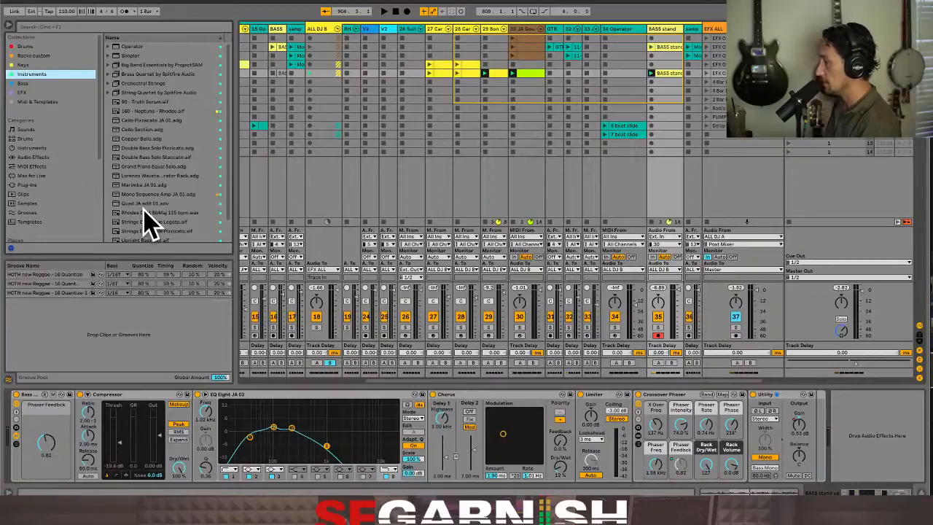
# Play the upper clip on the BASS stand track for comparison, and relaunch the looped clip below it
pyautogui.click(667, 33)
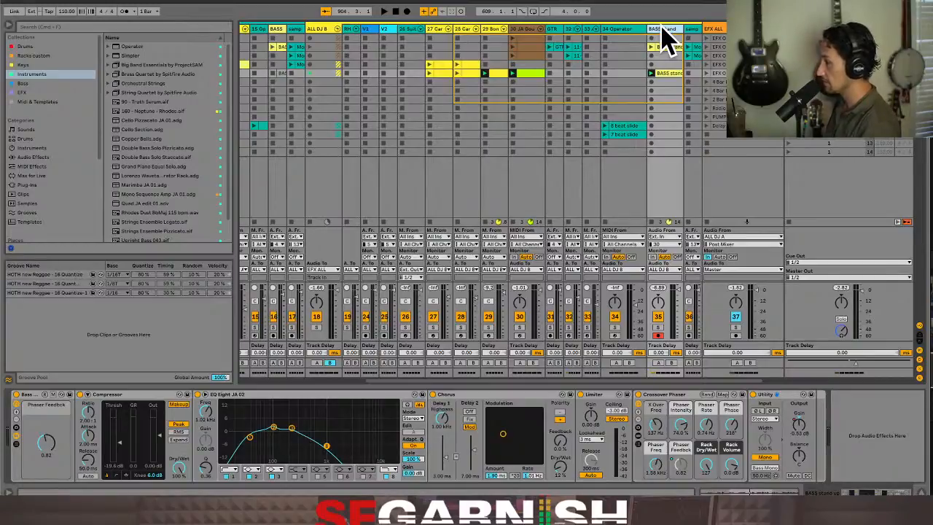
pyautogui.click(665, 48)
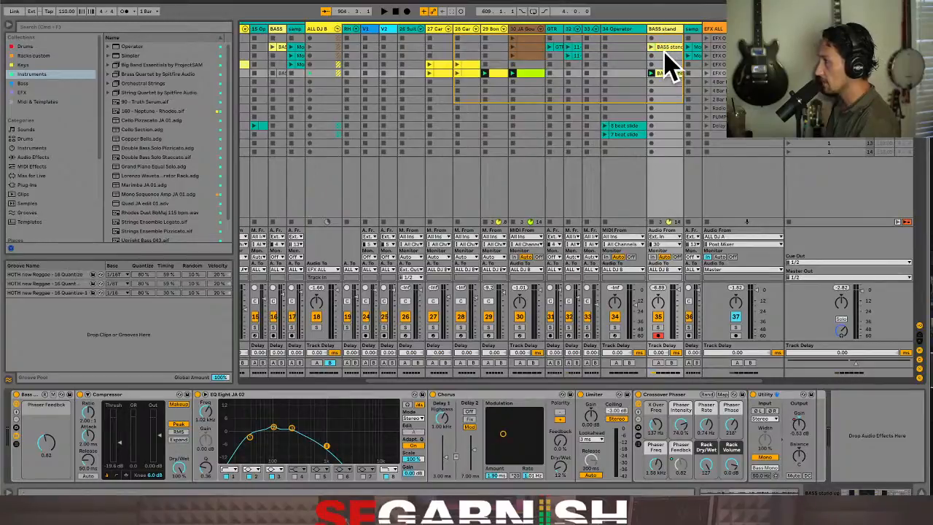
pyautogui.click(652, 48)
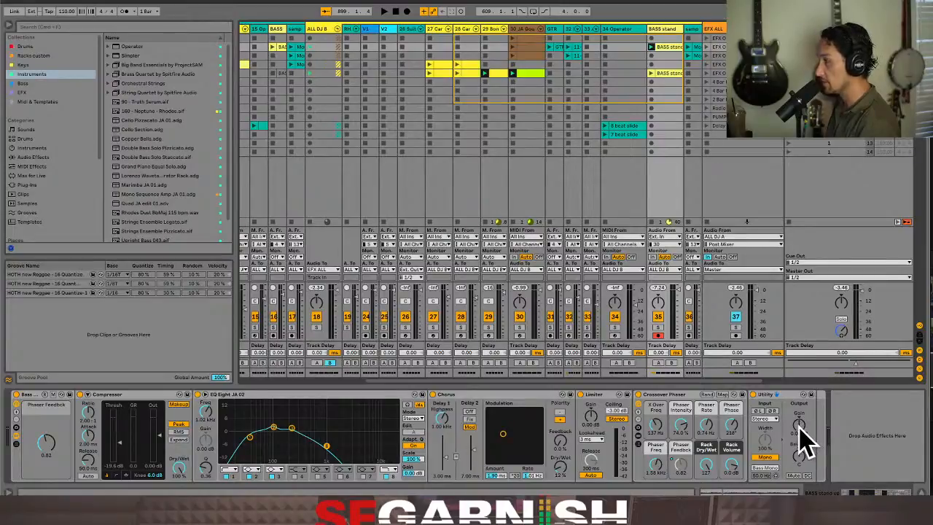
pyautogui.click(660, 73)
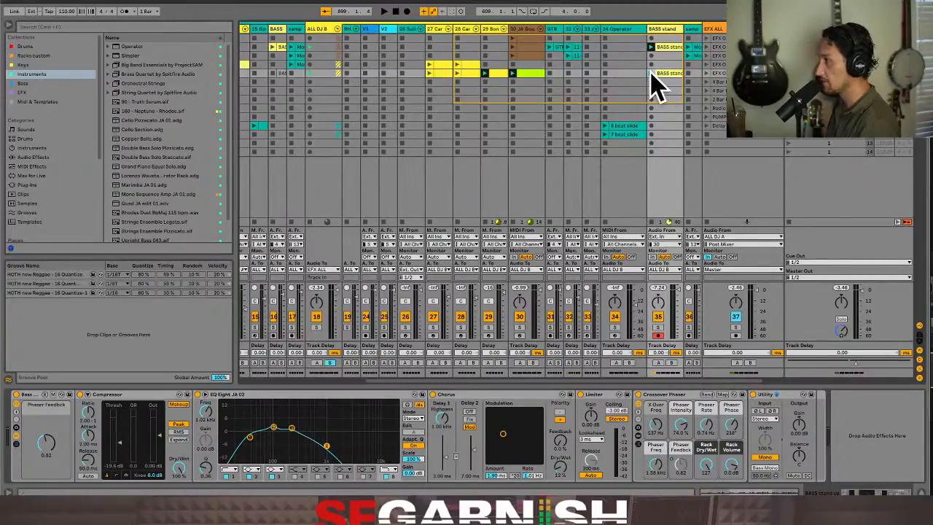
pyautogui.click(652, 73)
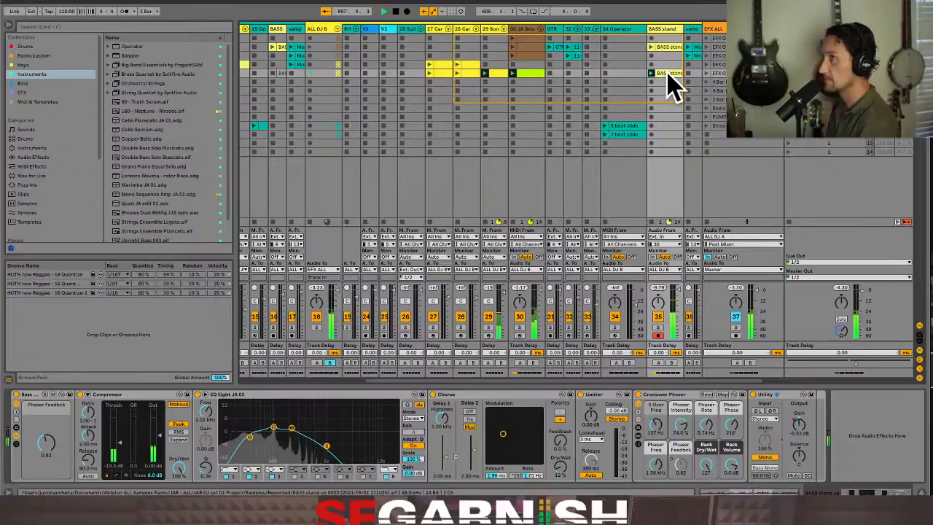
# Open the BASS stand up 2 clip and display its Utility Gain envelope across the entire loop
pyautogui.click(744, 490)
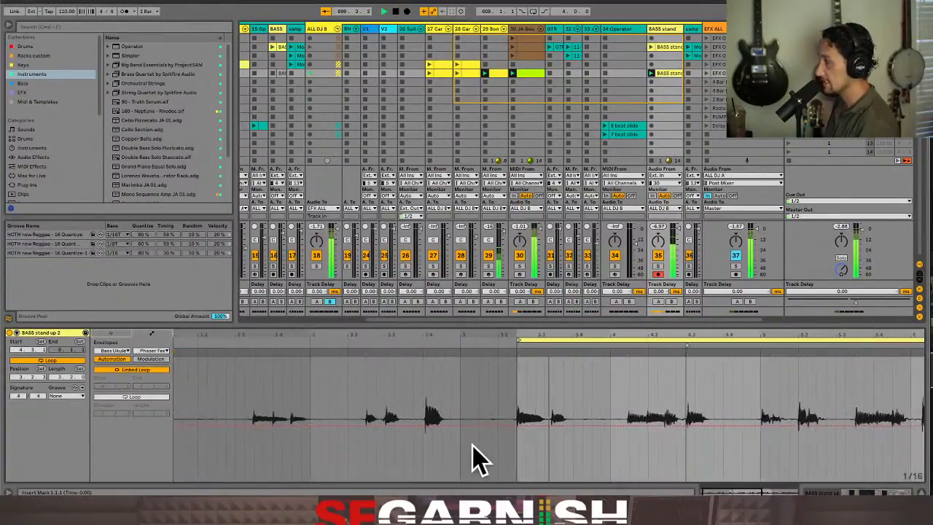
pyautogui.click(164, 357)
pyautogui.click(163, 358)
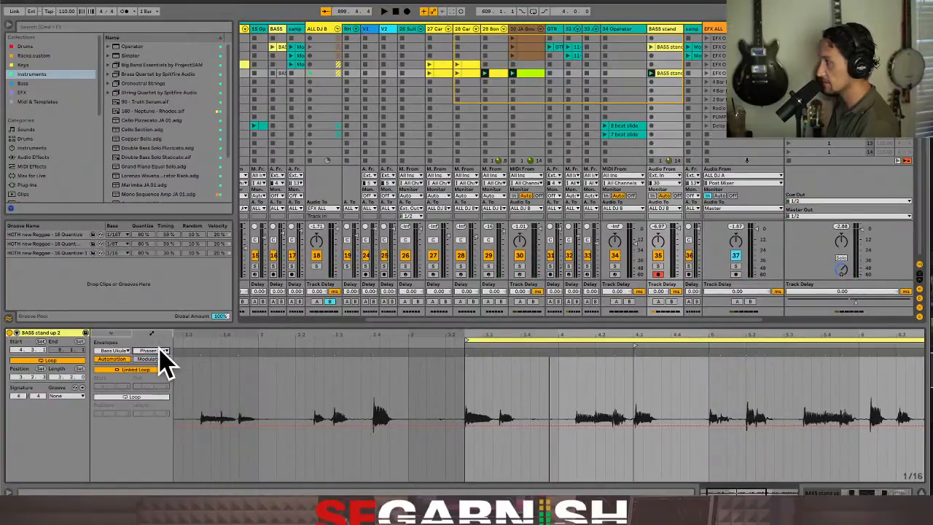
pyautogui.click(118, 355)
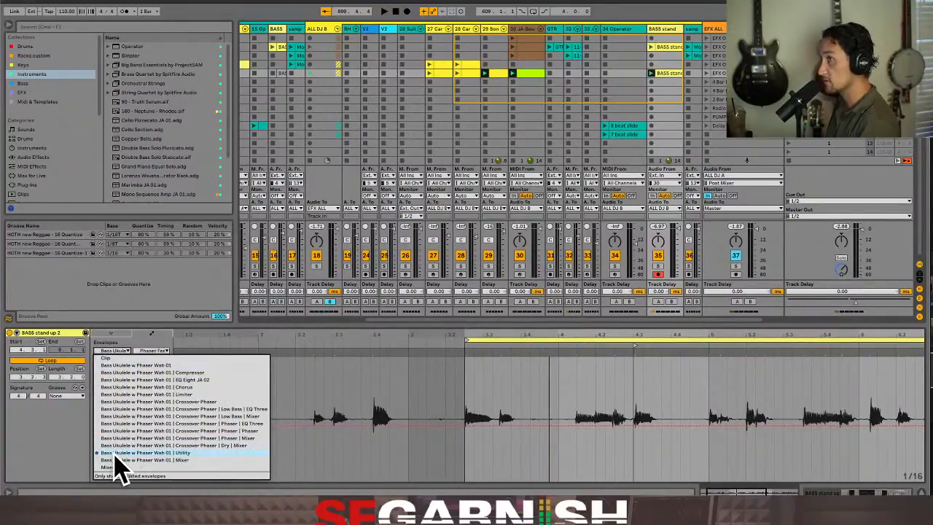
pyautogui.click(103, 454)
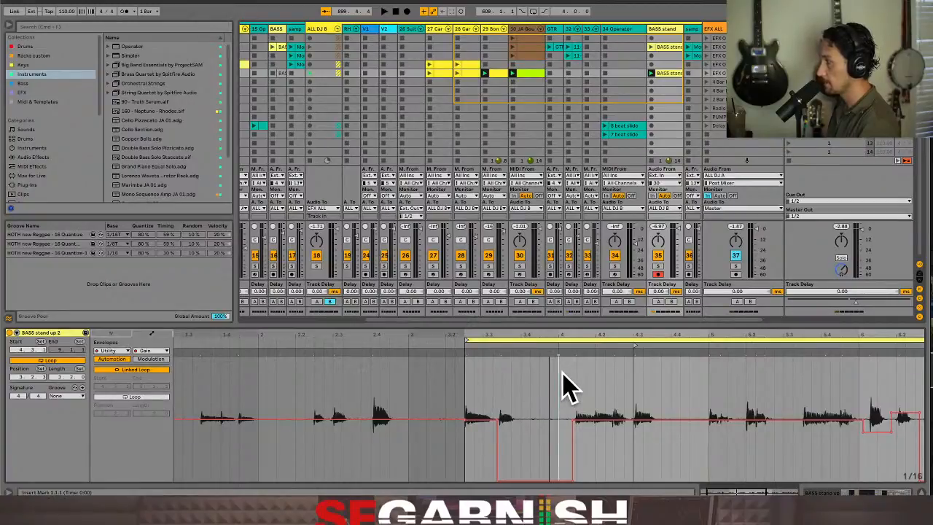
pyautogui.press('-')
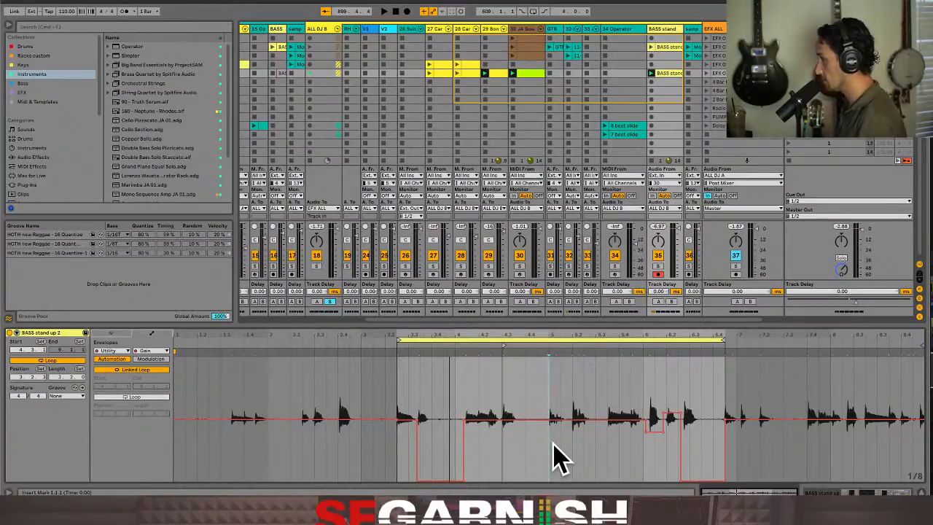
pyautogui.click(113, 351)
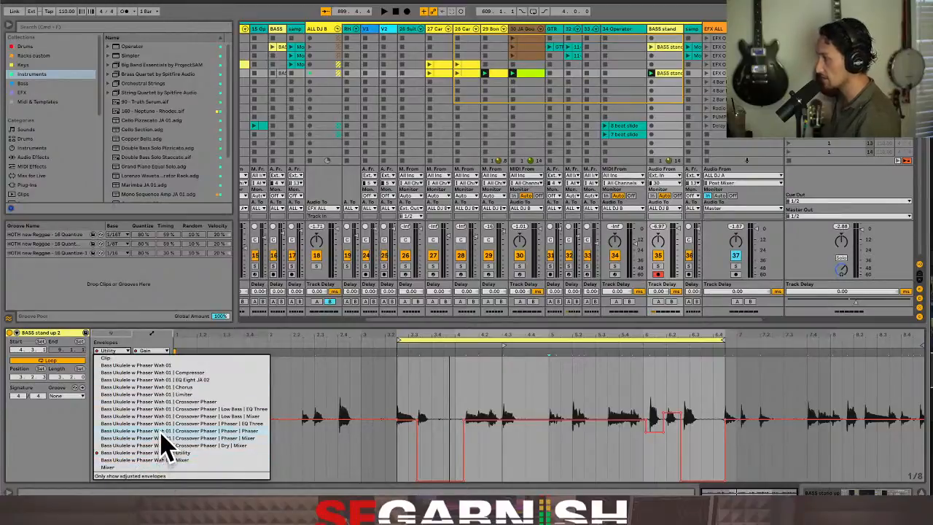
pyautogui.click(62, 438)
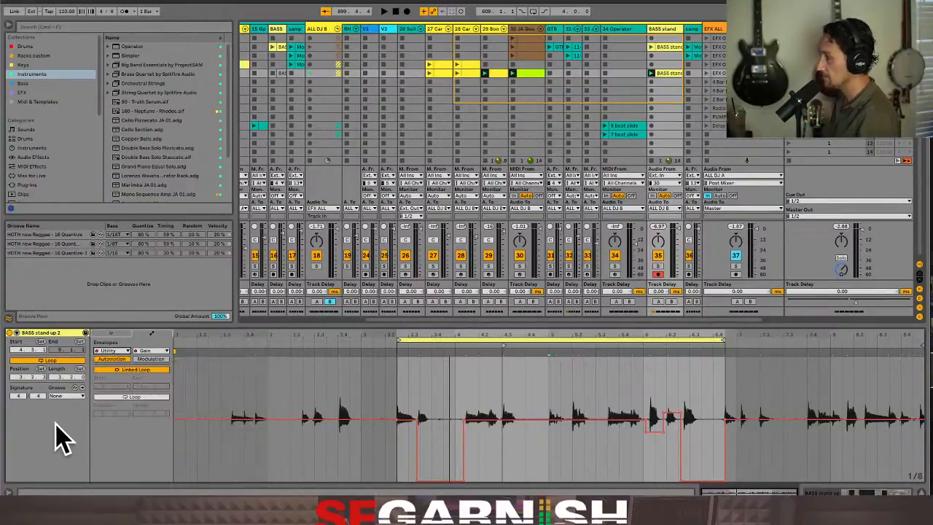
# Switch to the Arrangement View and look through its tracks, from EFX ALL up to the first BASS stand up track
pyautogui.press('Tab')
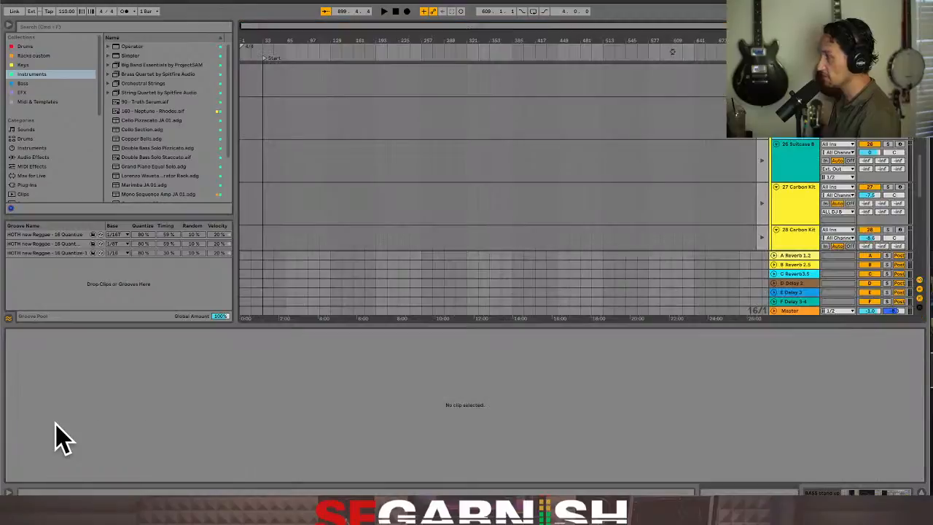
pyautogui.scroll(-6, 740, 146)
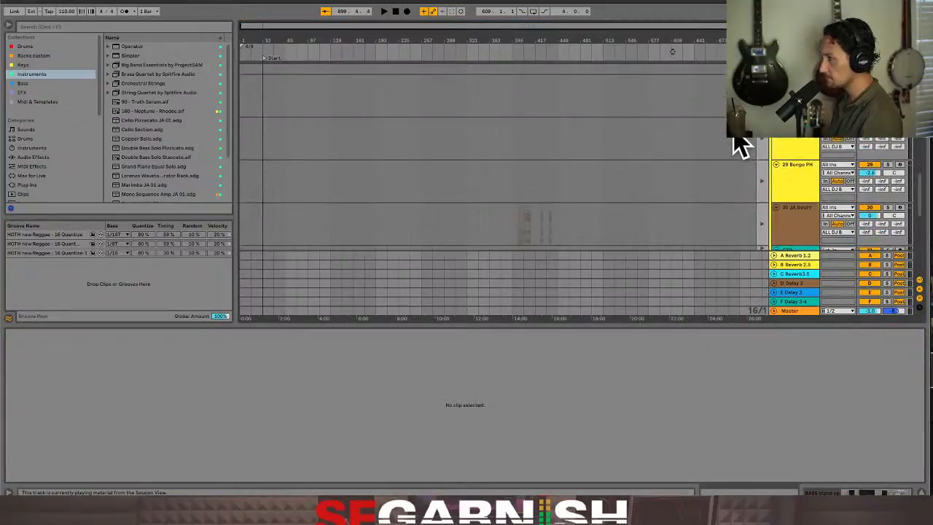
pyautogui.scroll(1, 738, 146)
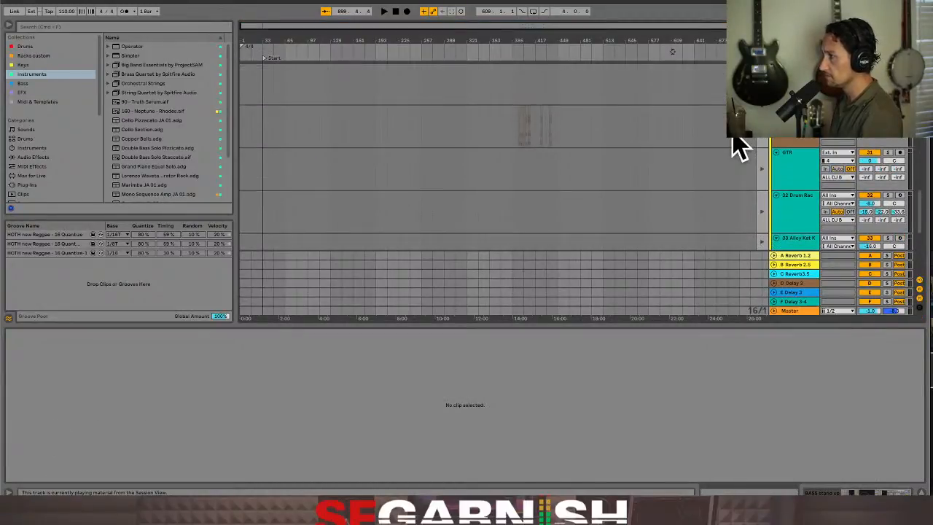
pyautogui.scroll(-3, 799, 138)
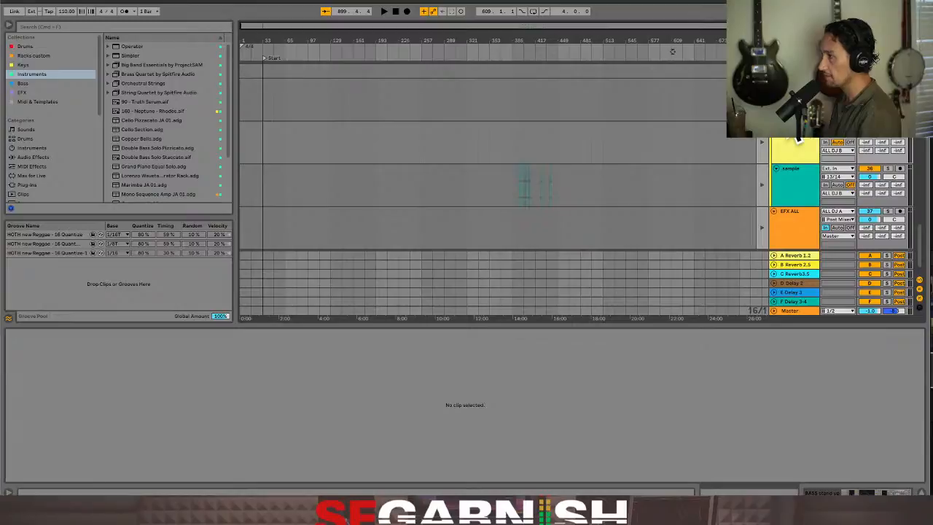
pyautogui.scroll(-1, 798, 138)
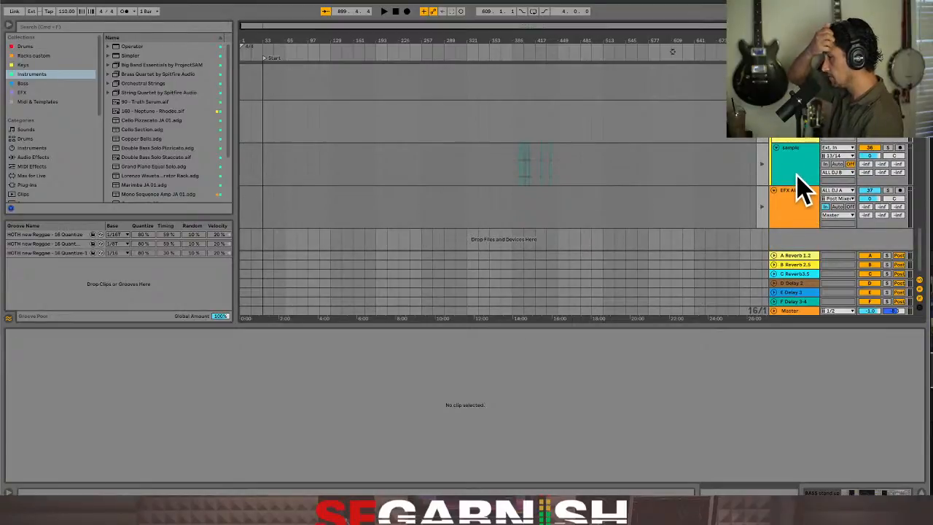
pyautogui.click(802, 206)
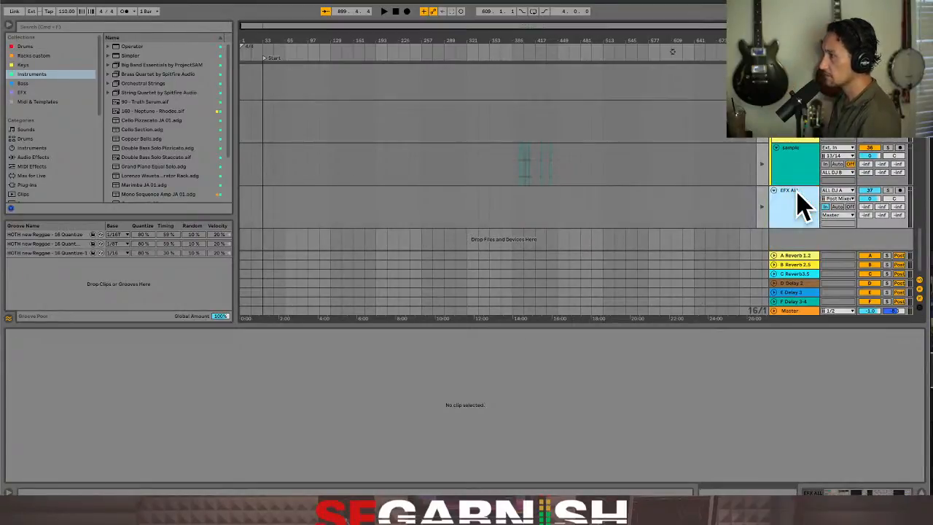
pyautogui.scroll(5, 799, 211)
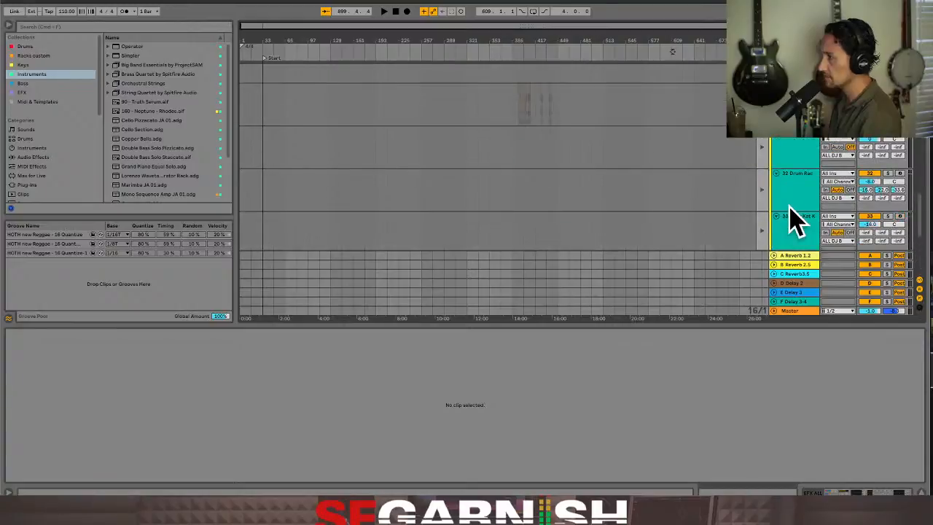
pyautogui.scroll(1, 673, 177)
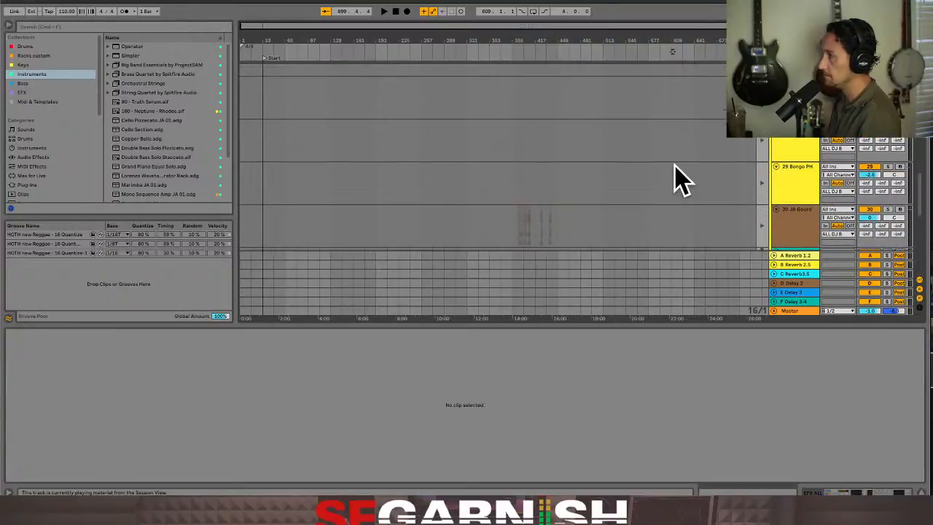
pyautogui.scroll(5, 729, 183)
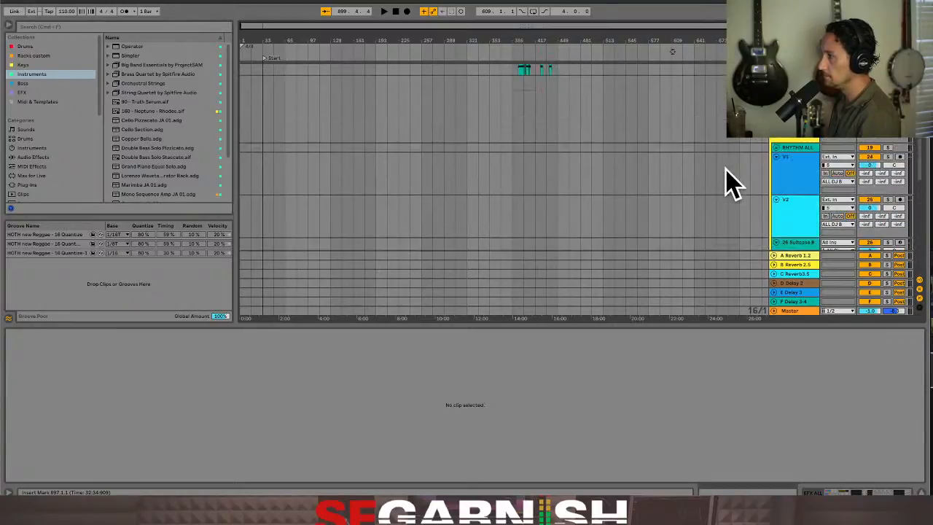
pyautogui.scroll(5, 791, 175)
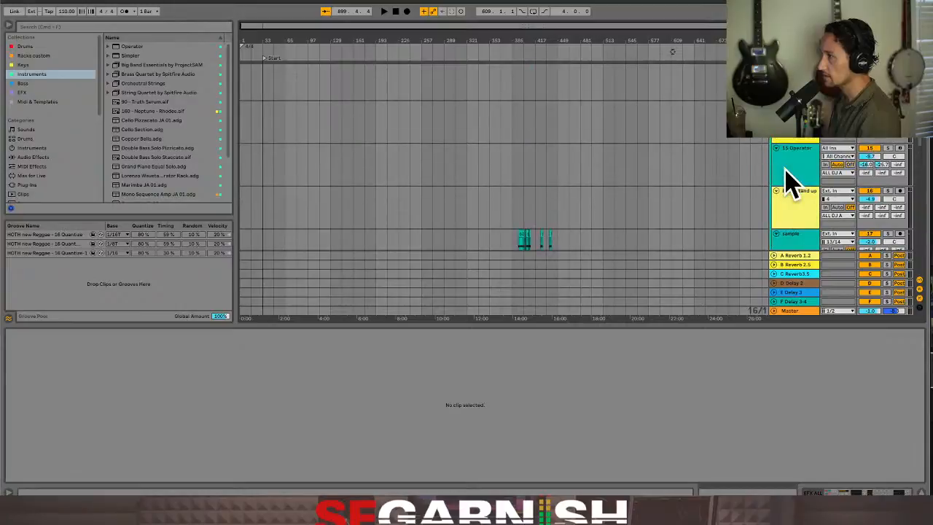
# Select BASS stand up track 16, fold and unfold it, and display its device chain
pyautogui.scroll(-1, 802, 175)
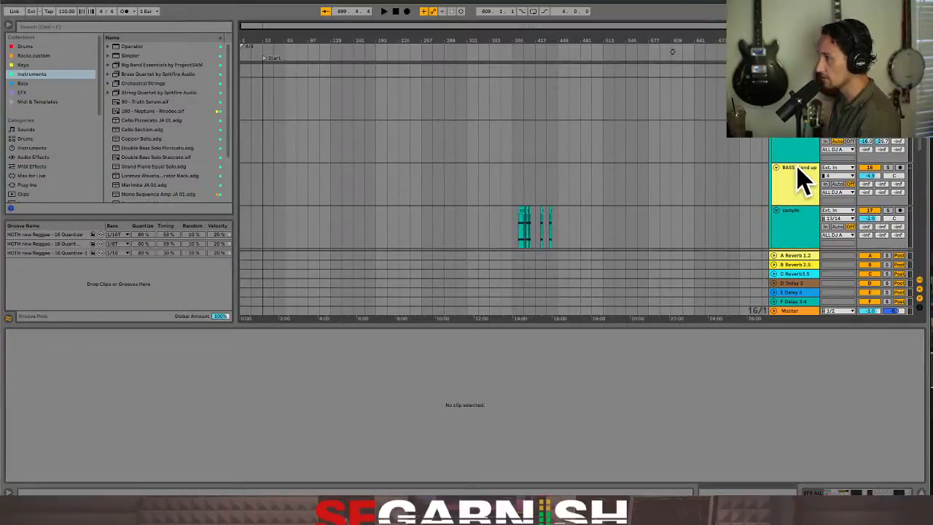
pyautogui.click(798, 182)
pyautogui.click(777, 168)
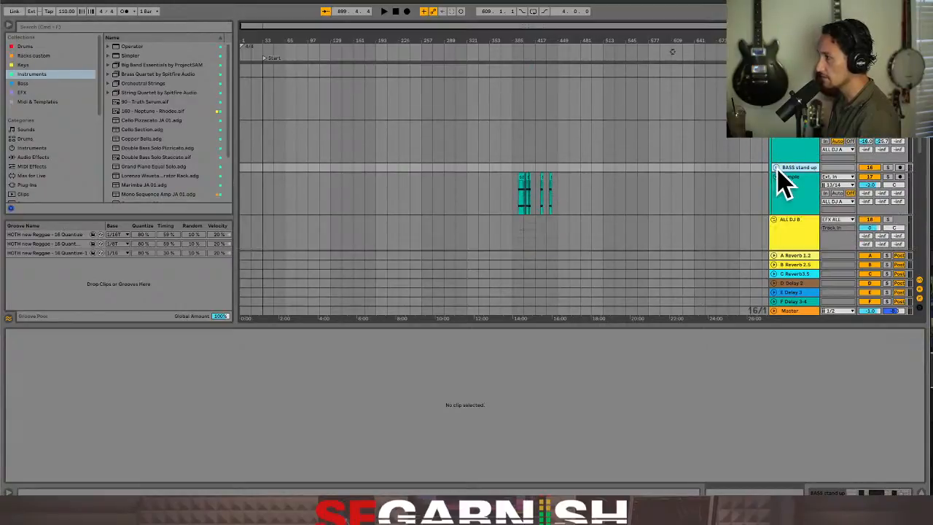
pyautogui.click(777, 169)
pyautogui.click(488, 183)
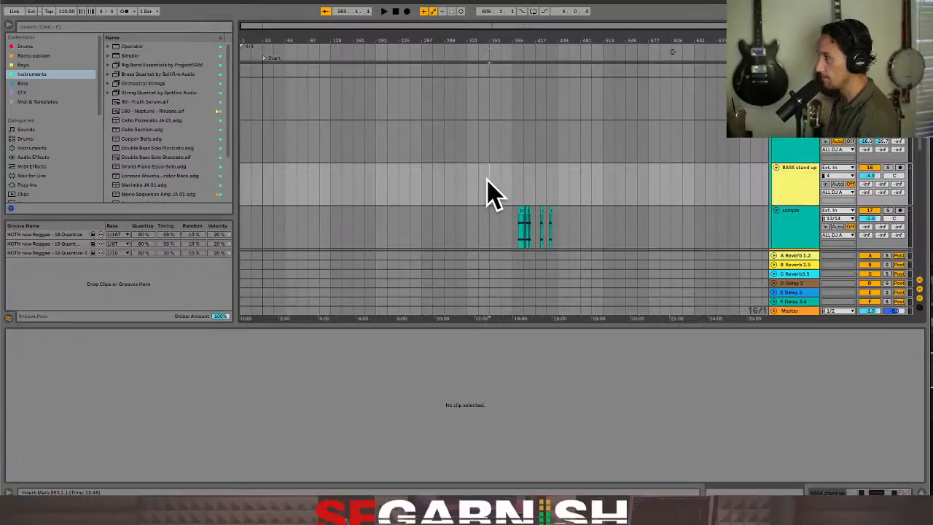
pyautogui.click(880, 493)
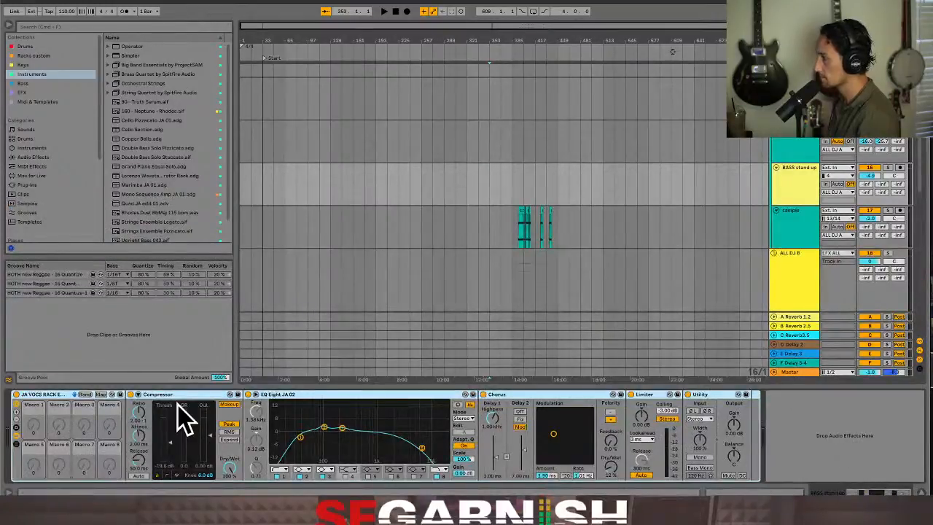
# Record the Session View performance into the arrangement starting at bar 641, and check the recorded clips on the tracks
pyautogui.click(684, 184)
pyautogui.click(693, 184)
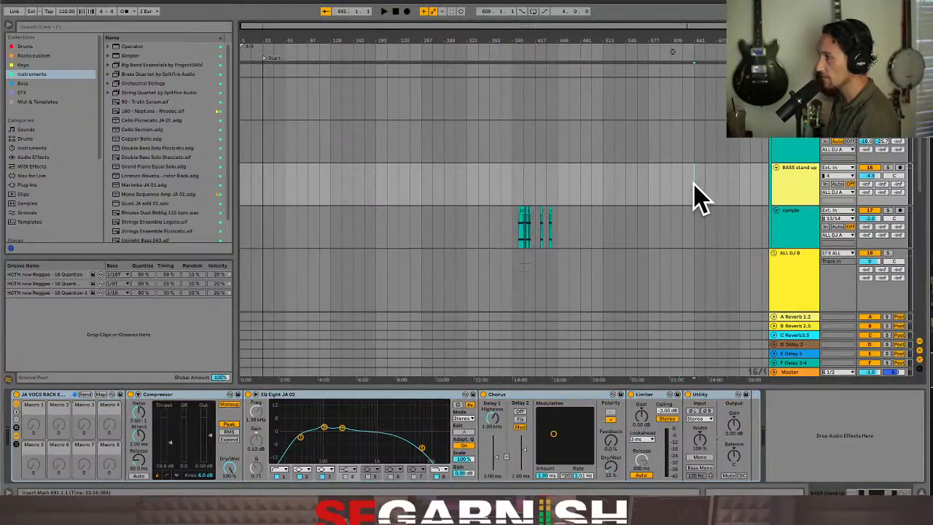
pyautogui.click(386, 15)
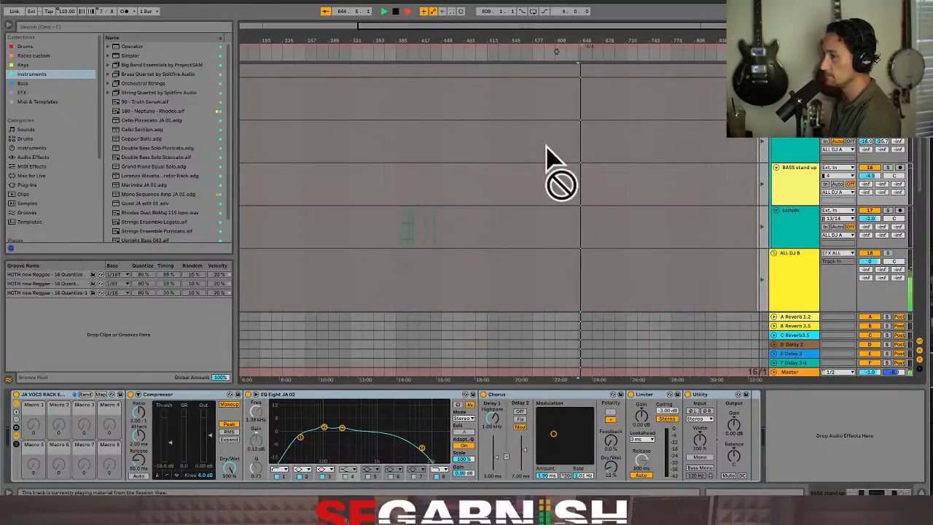
pyautogui.scroll(-3, 612, 209)
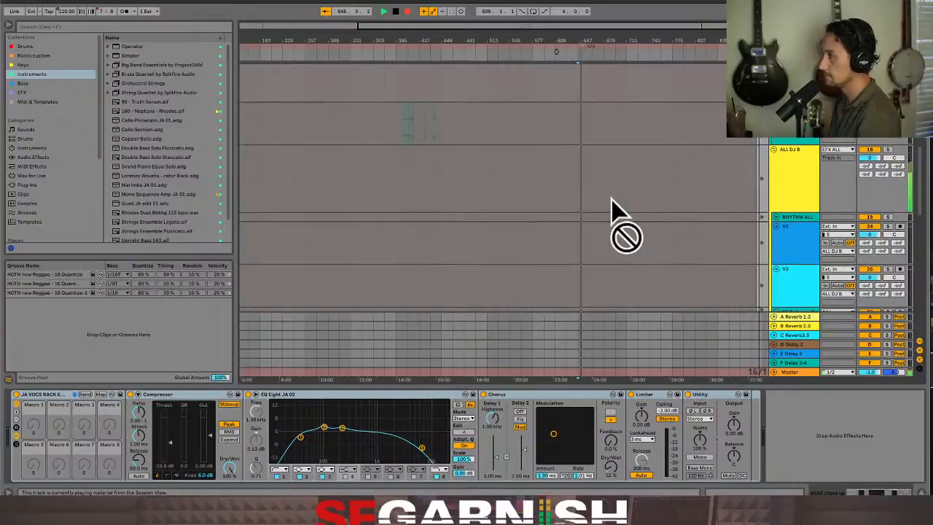
pyautogui.scroll(5, 611, 209)
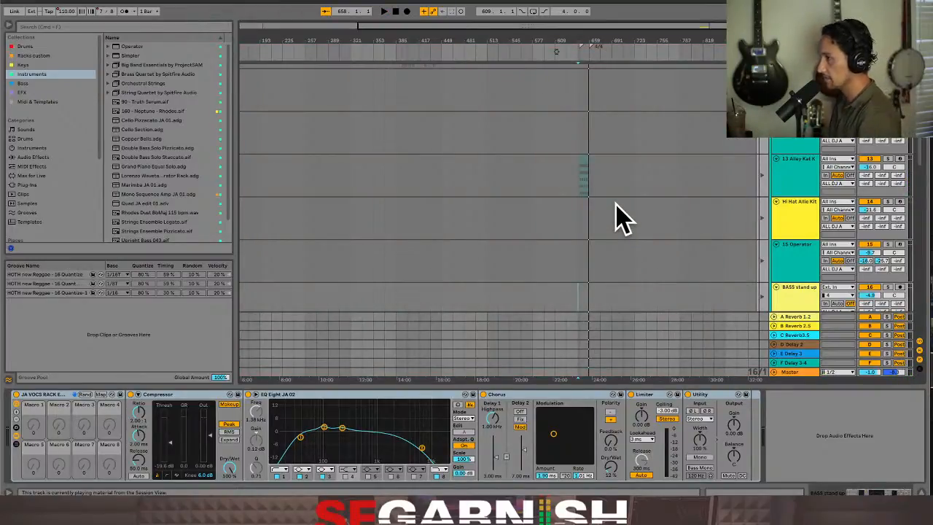
pyautogui.scroll(-10, 616, 219)
pyautogui.scroll(-5, 619, 217)
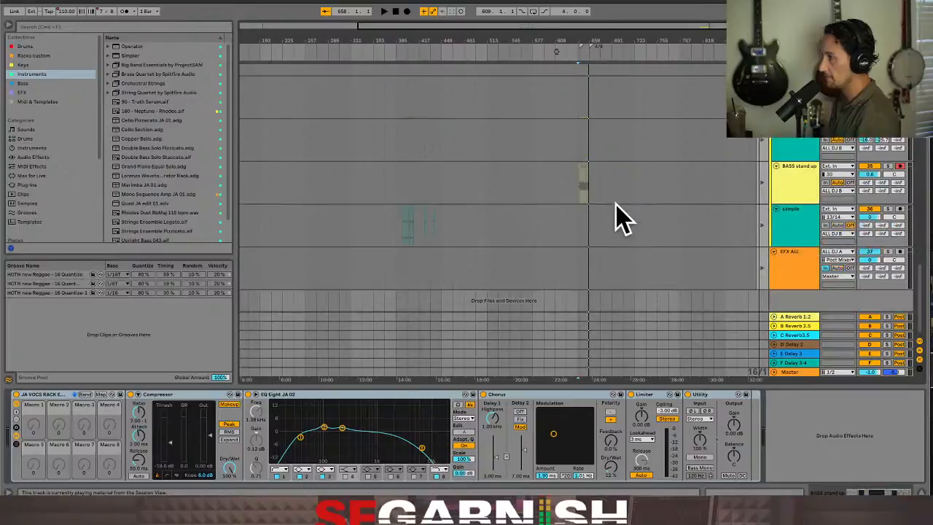
# Return the EFX ALL track to its arrangement material and place the insert marker at bar 641
pyautogui.click(583, 281)
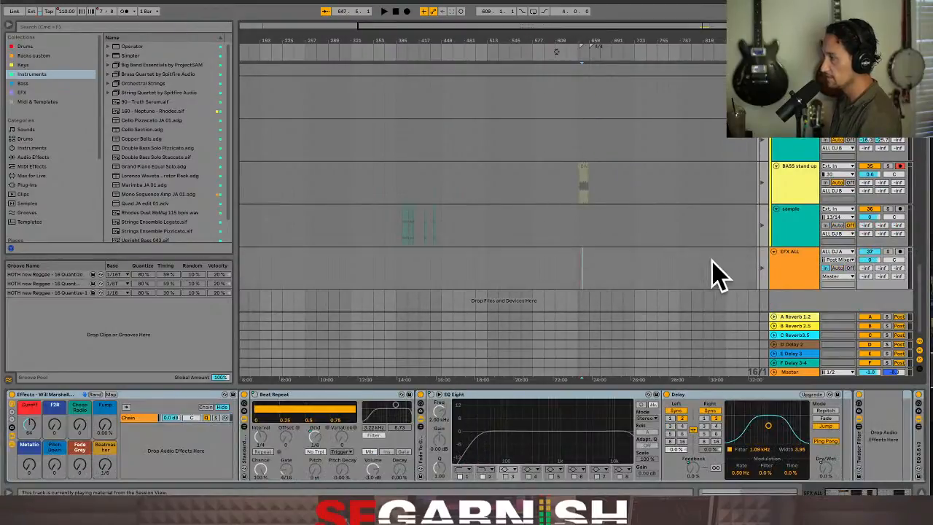
pyautogui.click(765, 271)
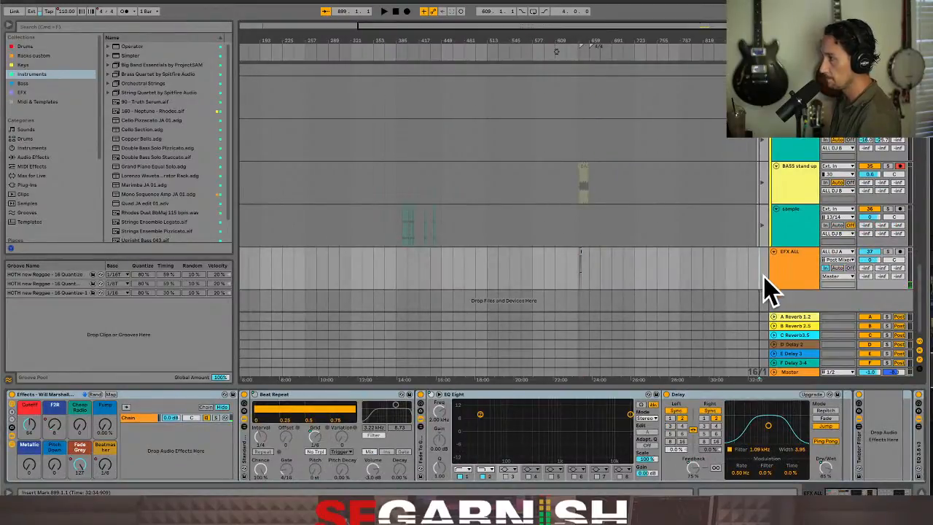
pyautogui.click(580, 272)
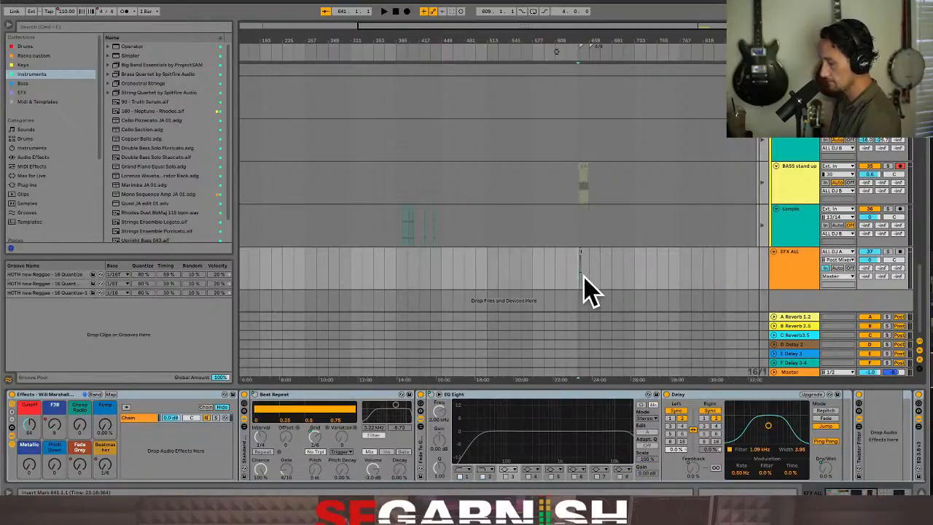
# Examine the recorded EFX OFF clip on the EFX ALL track up close, selecting the clip and its track
pyautogui.press('+')
pyautogui.press('+')
pyautogui.press('+')
pyautogui.press('+')
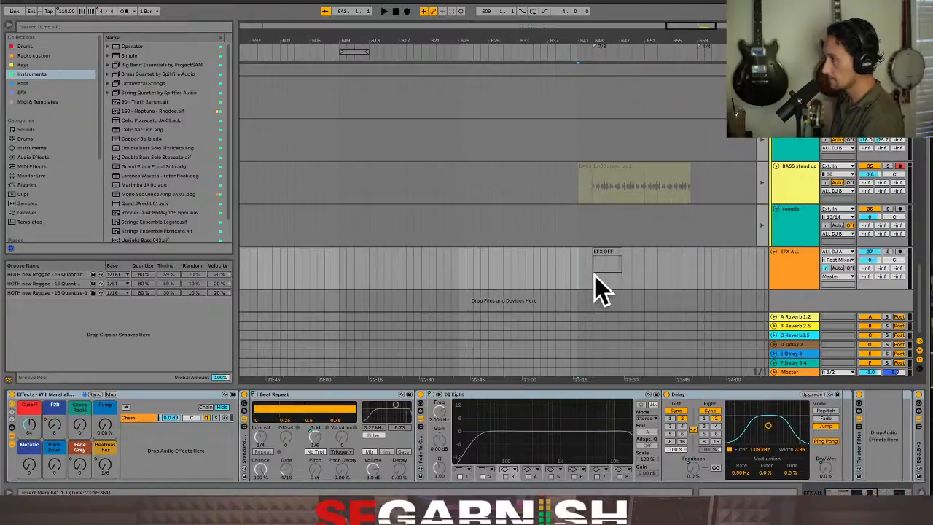
pyautogui.click(602, 253)
pyautogui.click(605, 272)
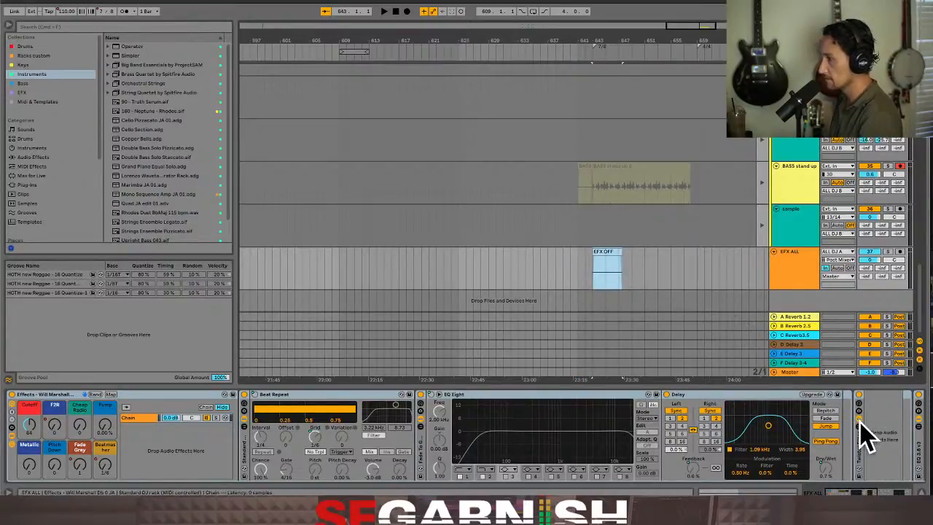
pyautogui.click(795, 275)
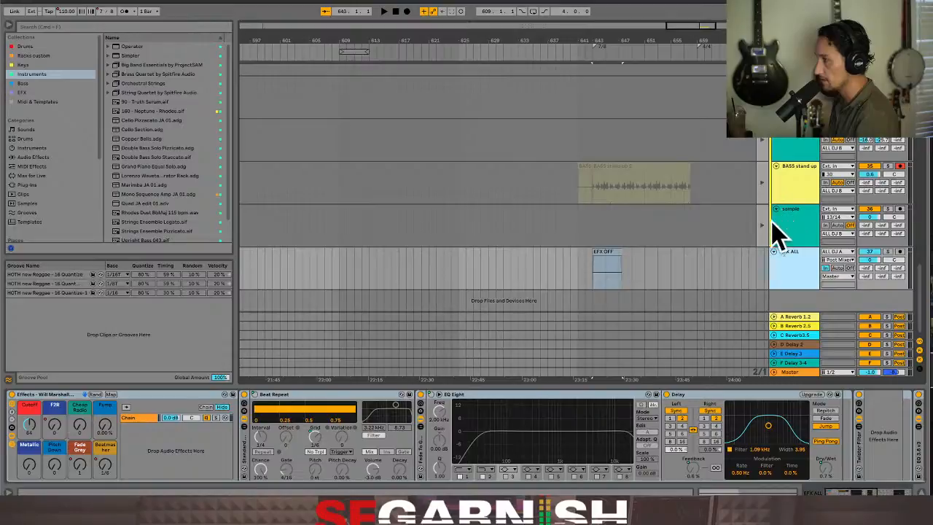
# Return BASS stand up track 35 to its arrangement material and play the recorded clip from bar 643
pyautogui.click(763, 184)
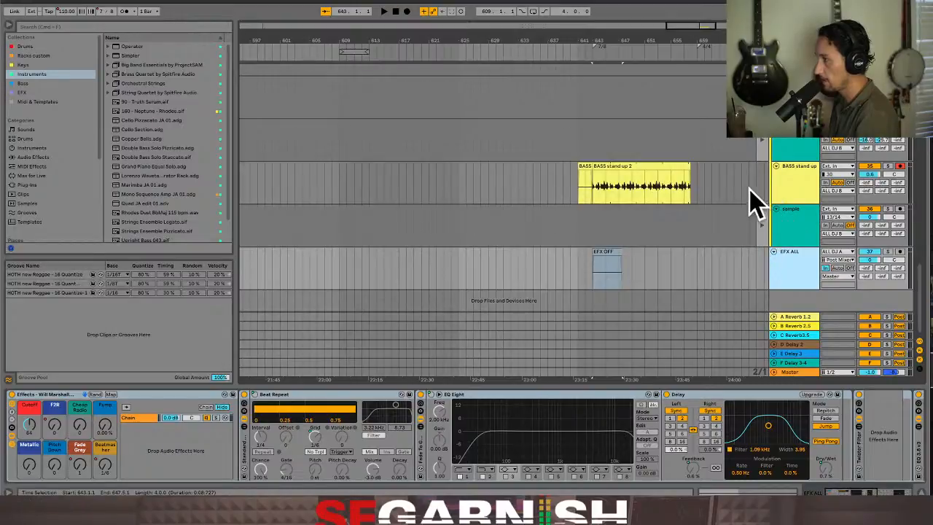
pyautogui.click(590, 194)
pyautogui.press('space')
pyautogui.press('space')
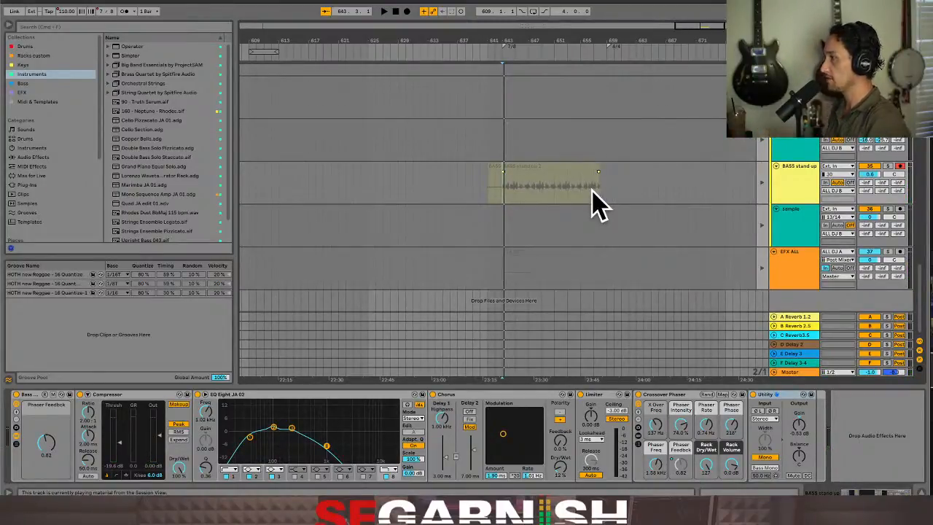
pyautogui.click(764, 183)
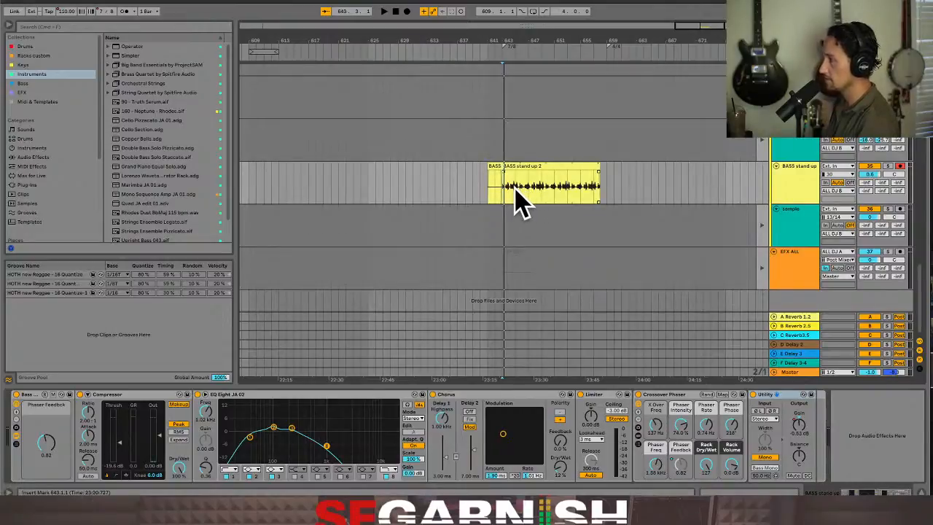
pyautogui.press('space')
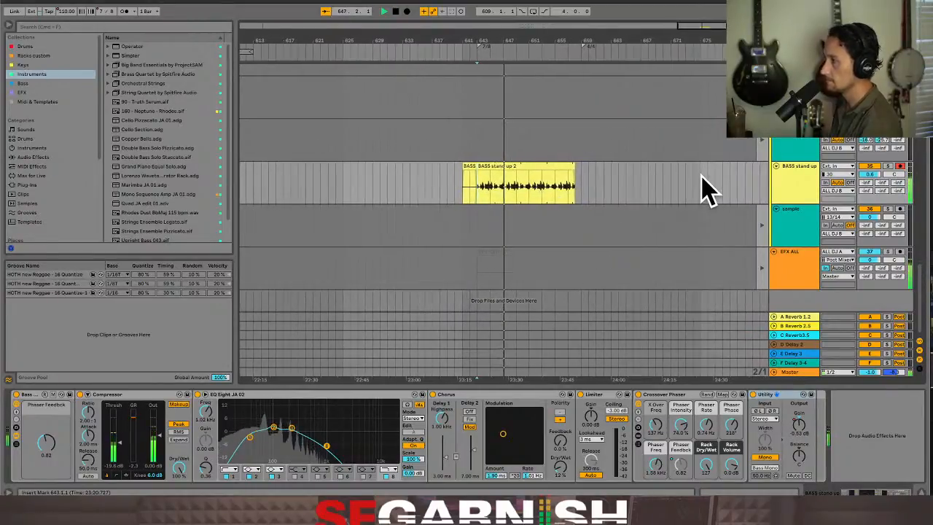
pyautogui.click(794, 179)
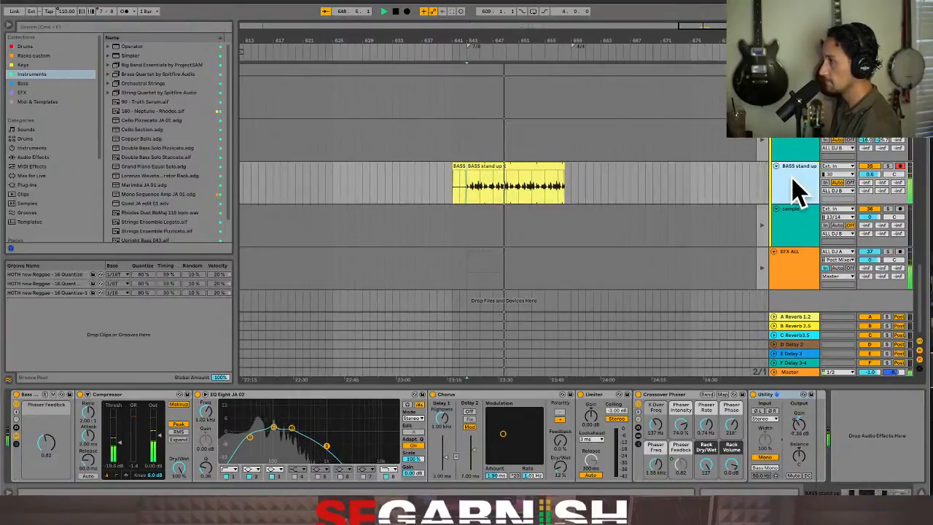
# Select the recorded BASS stand up 2 clip and review the clip commands available for it, including Consolidate
pyautogui.click(518, 204)
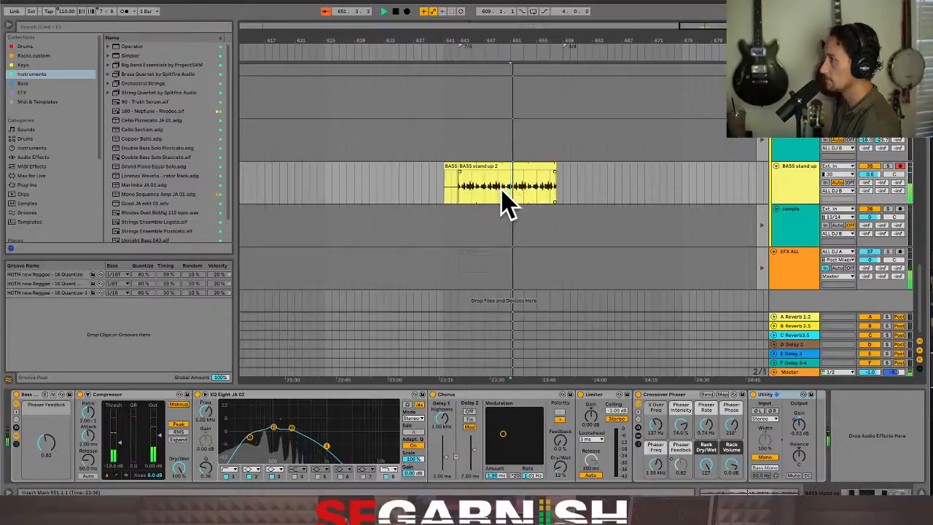
pyautogui.click(501, 192)
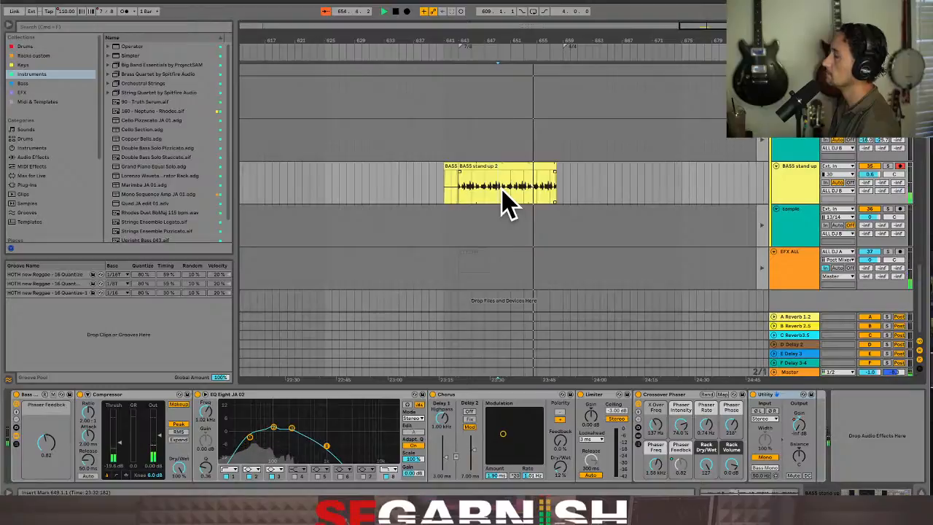
pyautogui.rightClick(508, 204)
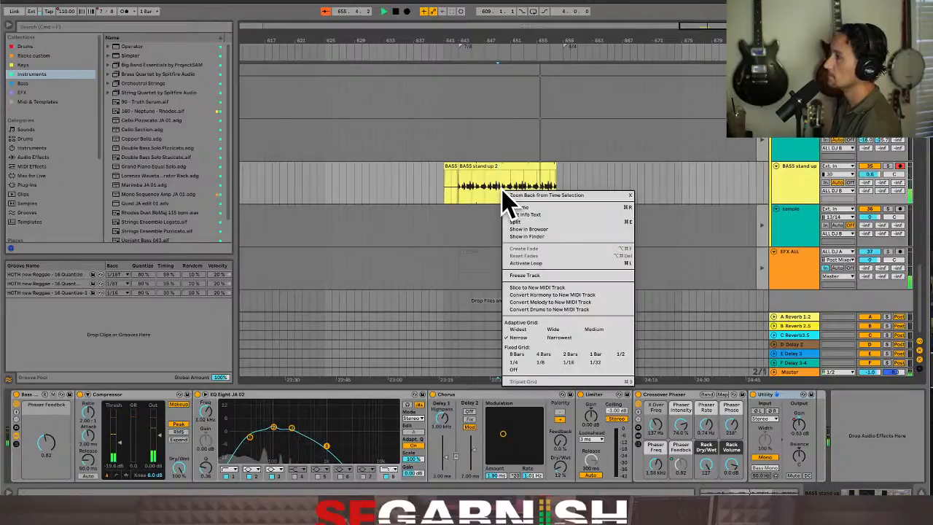
pyautogui.click(488, 166)
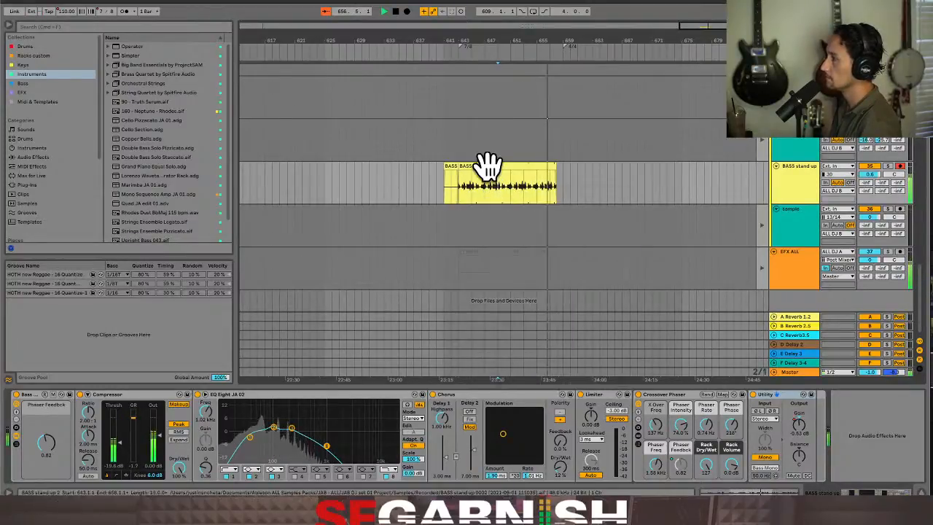
pyautogui.click(487, 166)
pyautogui.rightClick(489, 168)
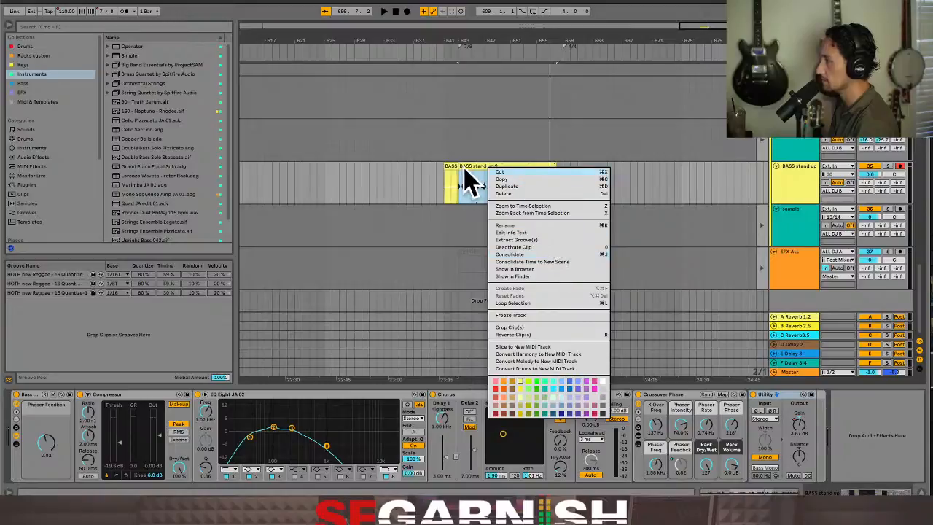
pyautogui.click(470, 187)
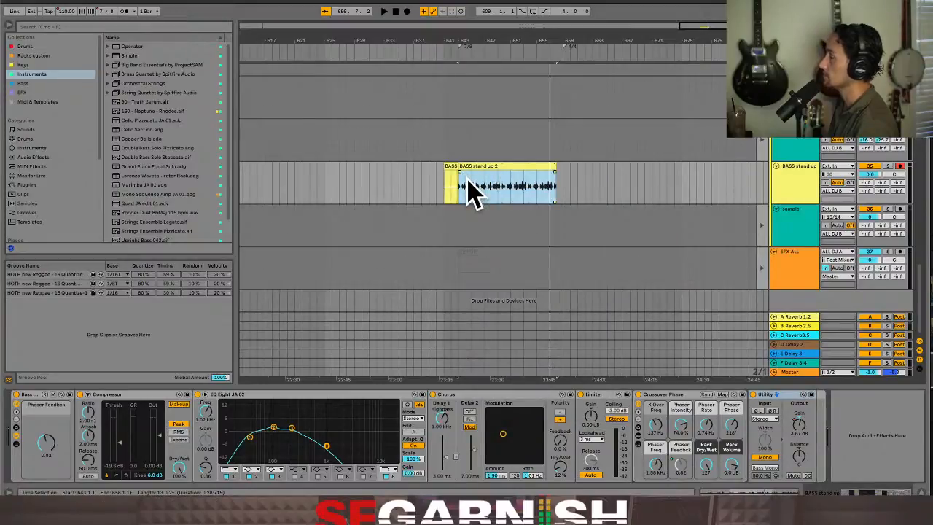
pyautogui.rightClick(488, 166)
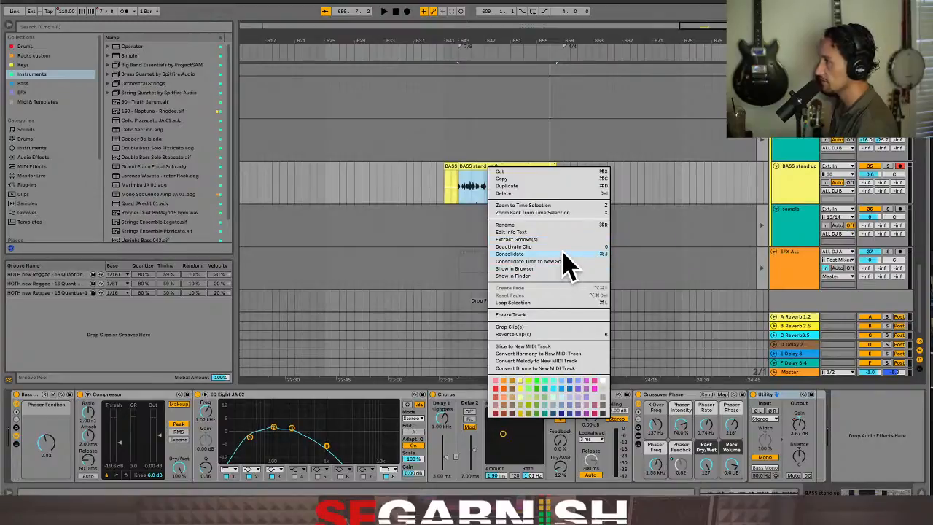
pyautogui.click(704, 177)
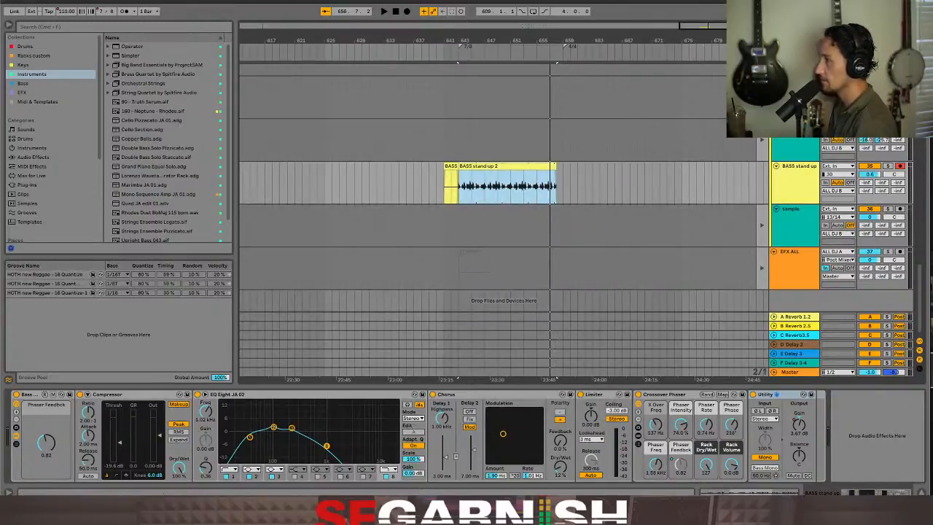
# Play the arrangement from bar 643 and look over the tracks around the recorded bass and EFX OFF clips
pyautogui.click(462, 198)
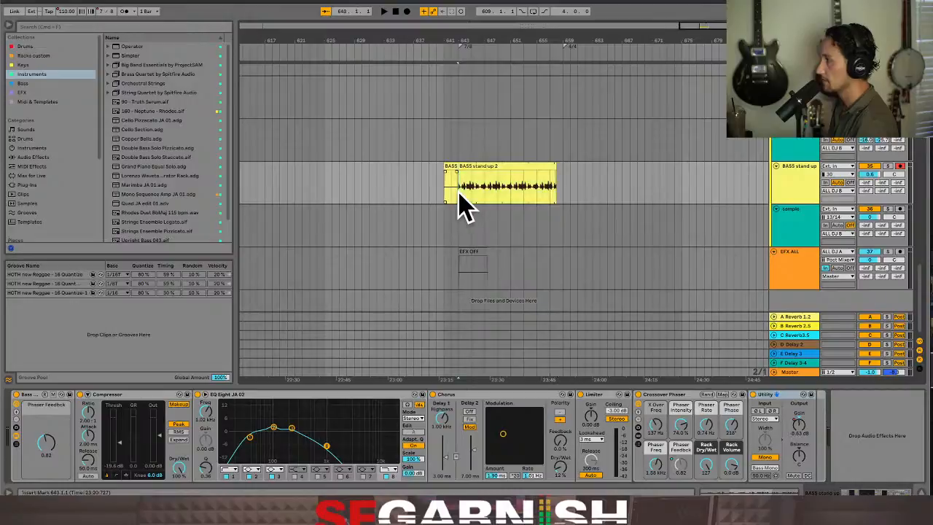
pyautogui.press('space')
pyautogui.scroll(5, 571, 188)
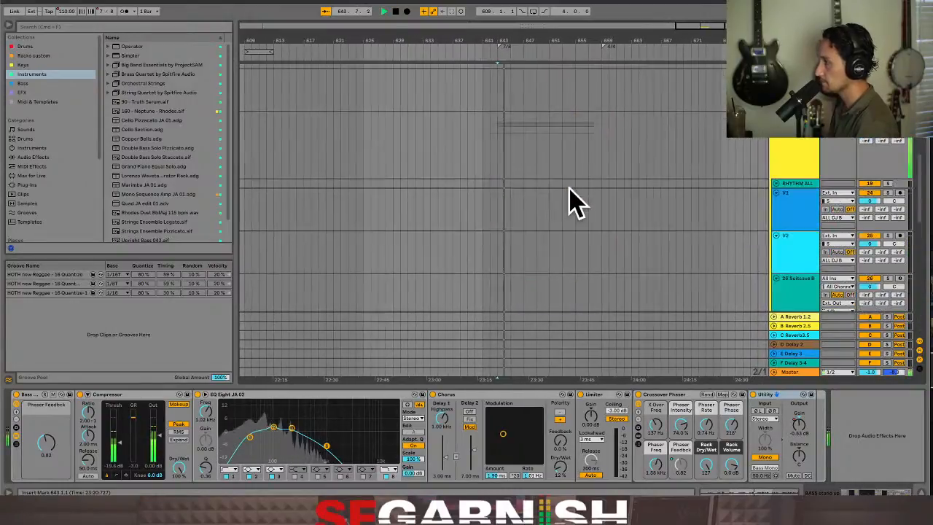
pyautogui.scroll(-4, 571, 188)
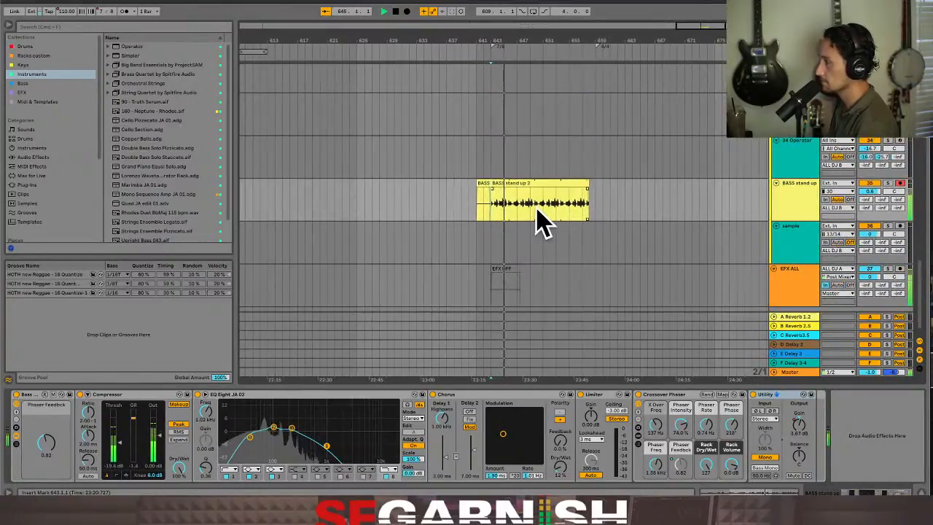
pyautogui.scroll(-1, 543, 222)
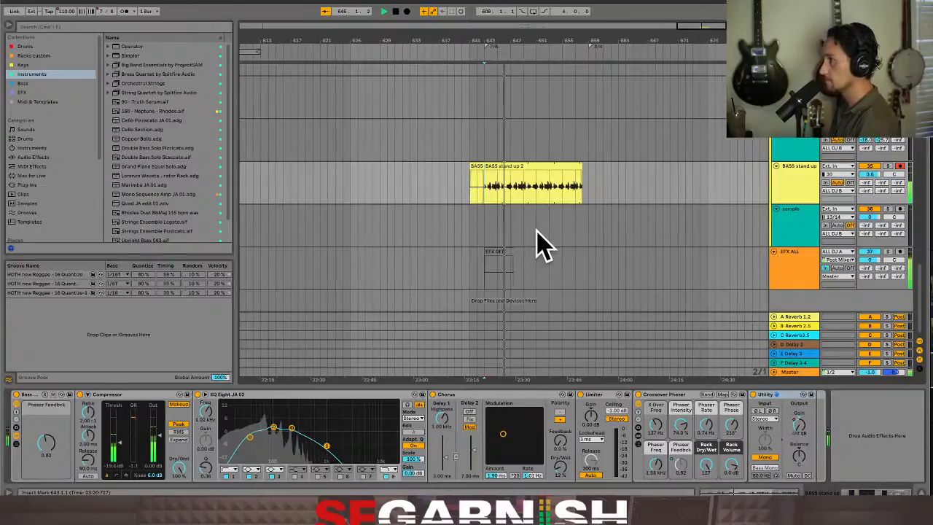
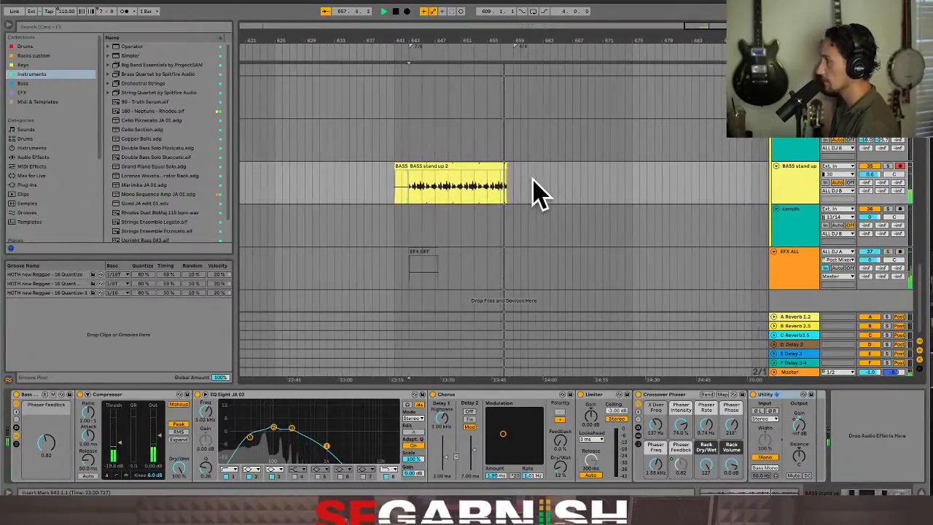
# Show the Fade Grey macro's automation on the EFX ALL track in its own automation lane
pyautogui.click(478, 279)
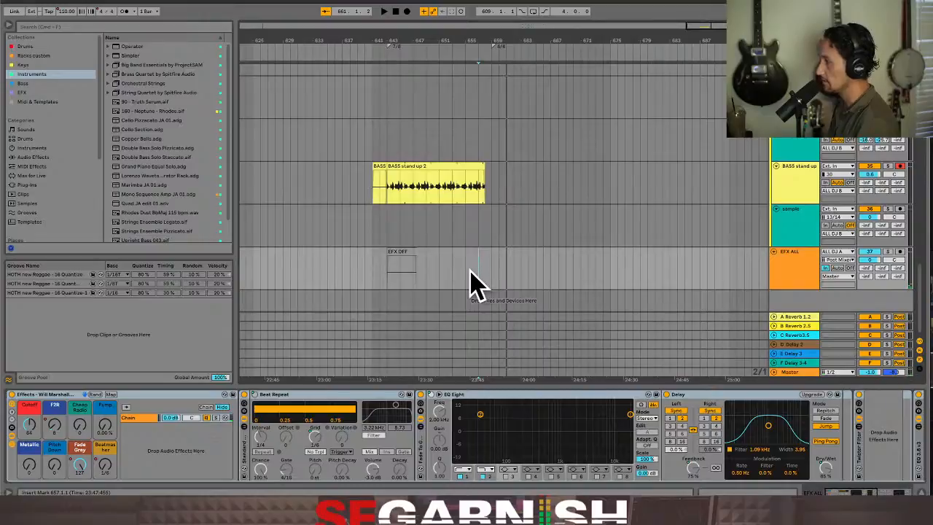
pyautogui.click(453, 281)
pyautogui.rightClick(82, 464)
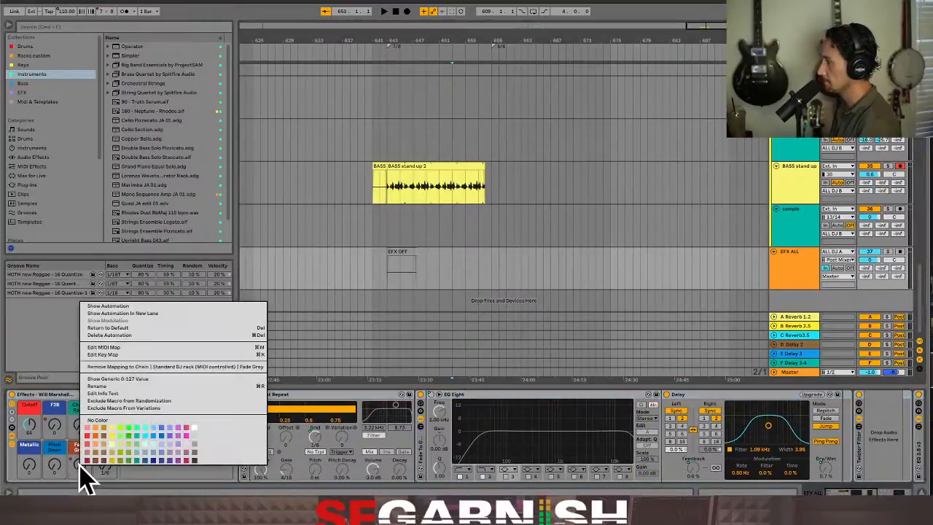
pyautogui.click(132, 306)
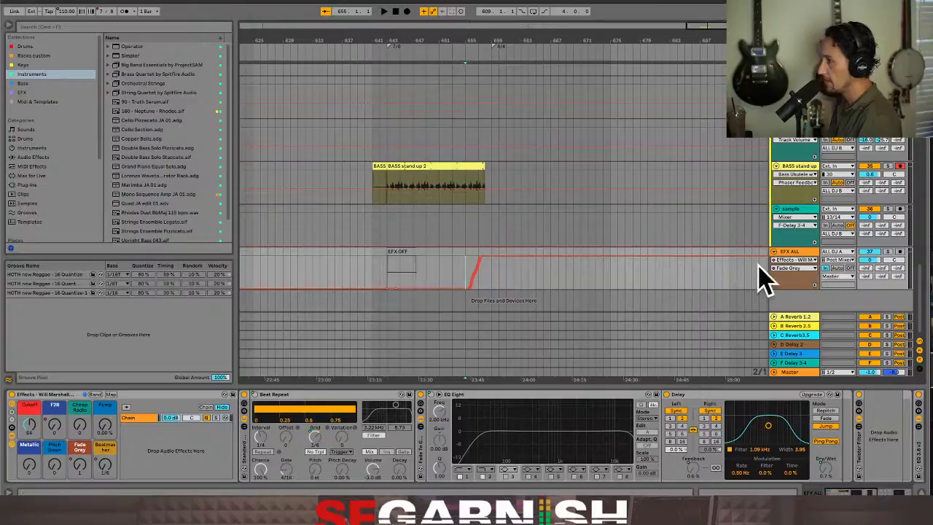
pyautogui.click(816, 287)
pyautogui.scroll(-1, 570, 270)
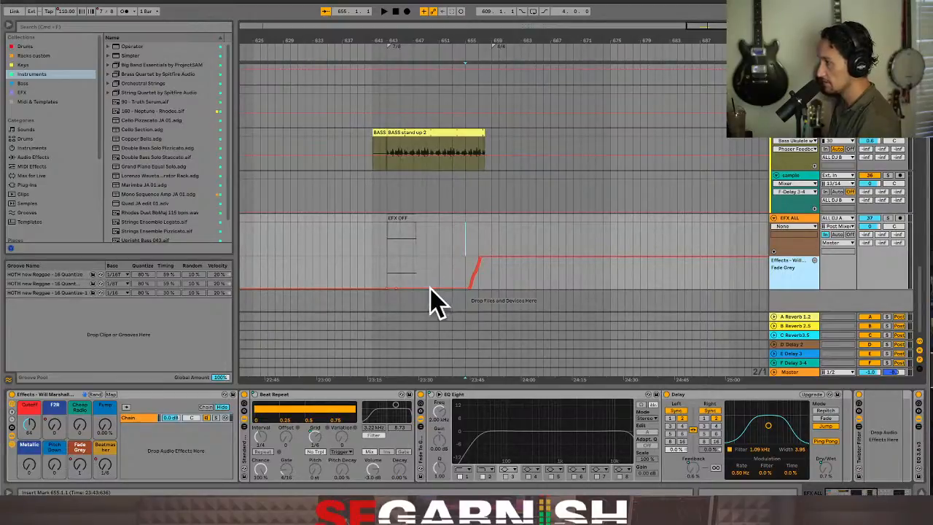
# Put the BASS stand up track's Phaser Feedback and Utility Gain automation into separate automation lanes
pyautogui.click(459, 165)
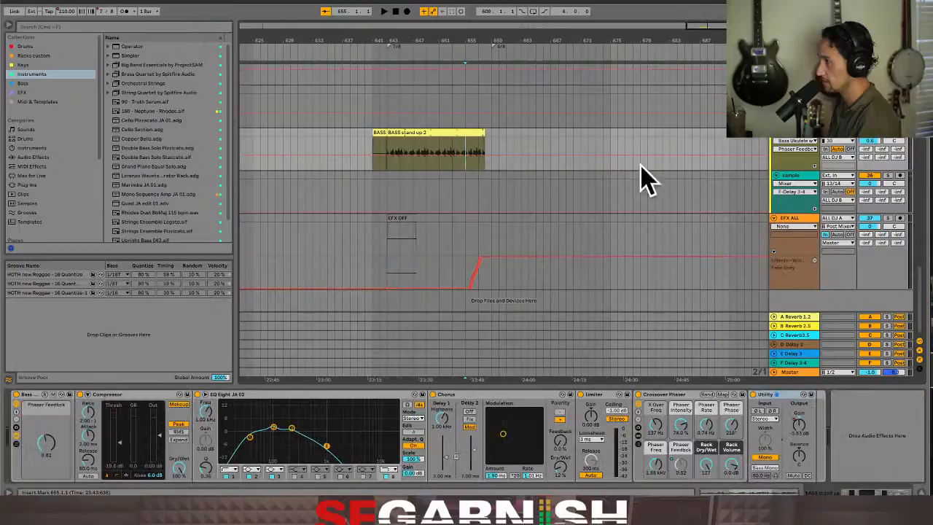
pyautogui.click(816, 166)
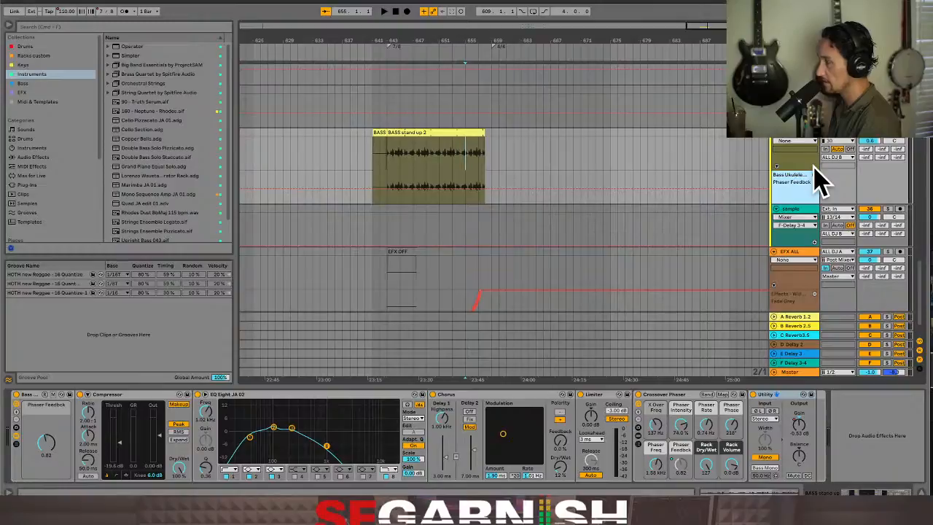
pyautogui.click(810, 146)
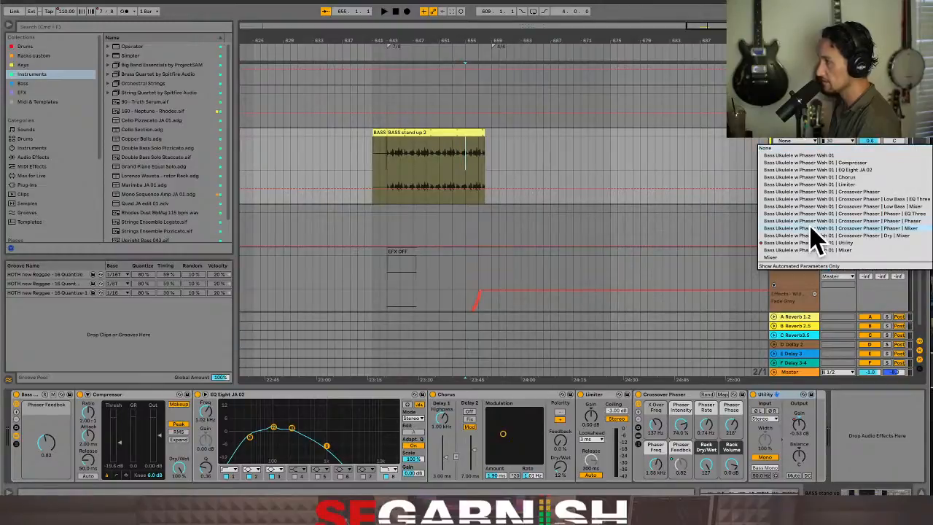
pyautogui.click(813, 250)
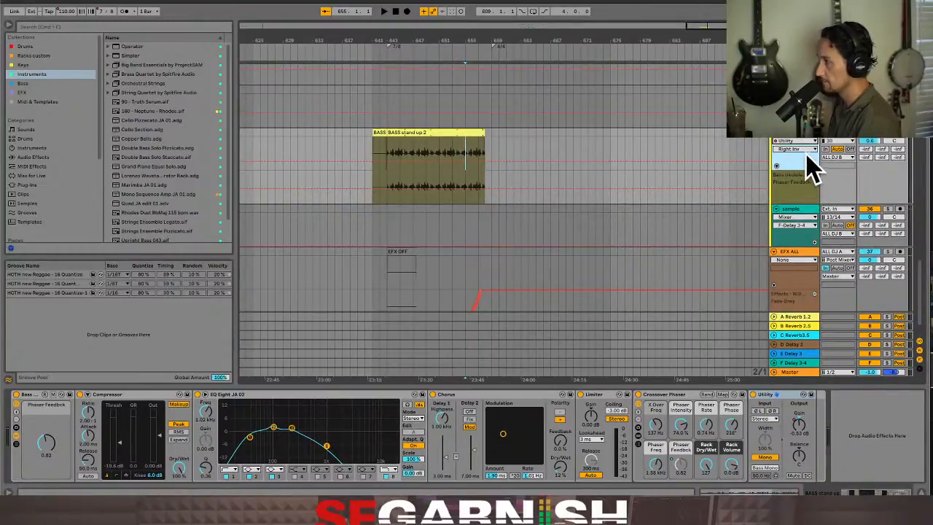
pyautogui.click(810, 149)
pyautogui.click(800, 223)
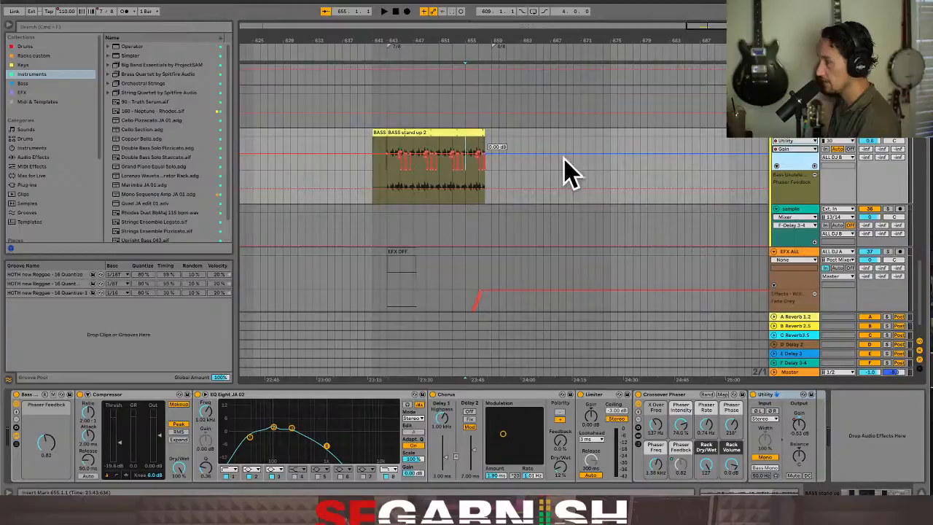
pyautogui.click(815, 165)
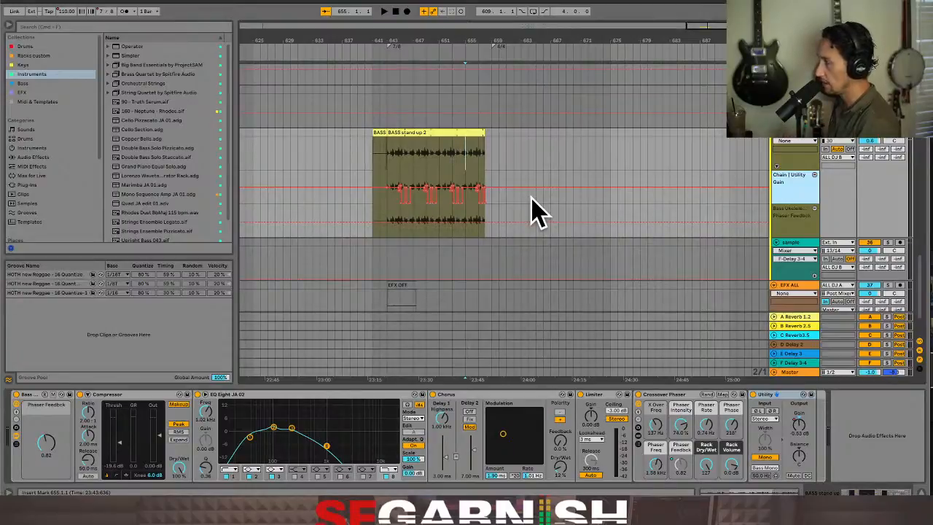
# Examine the Utility Gain automation under the recorded bass clip up close and play it from bar 648
pyautogui.click(414, 200)
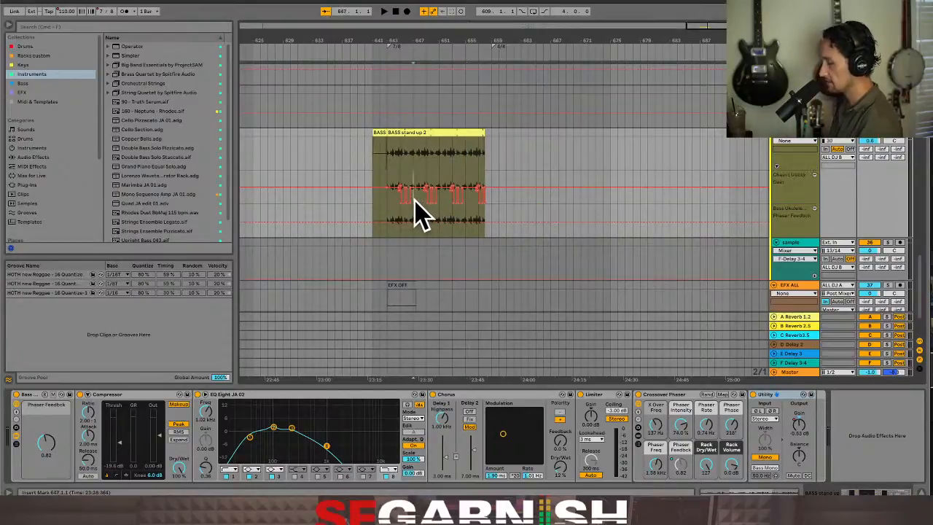
pyautogui.press('+')
pyautogui.press('+')
pyautogui.press('+')
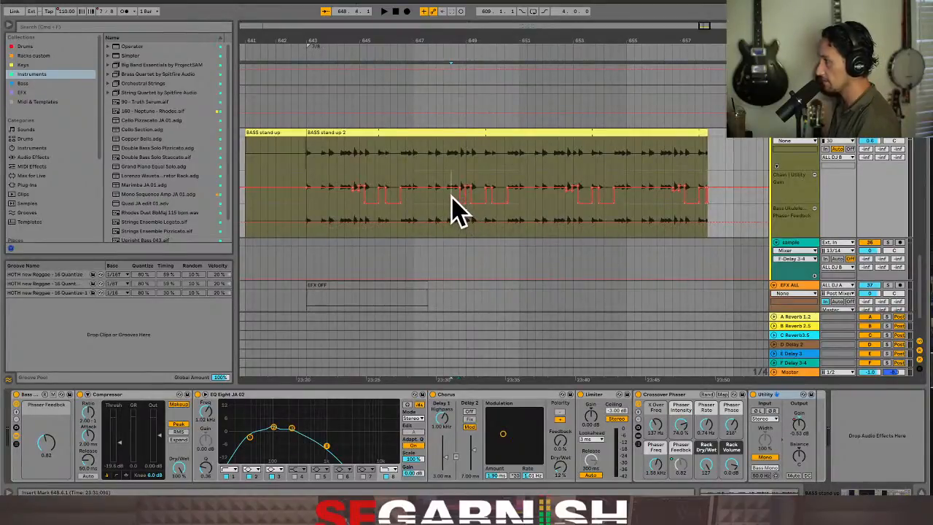
pyautogui.press('space')
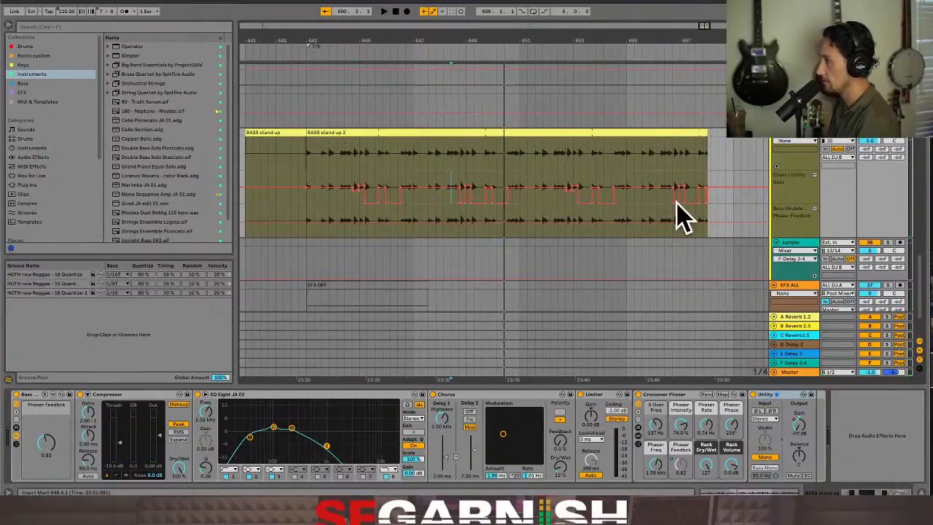
# Duplicate the recorded BASS stand up 2 clip with its automation directly after the original
pyautogui.click(348, 134)
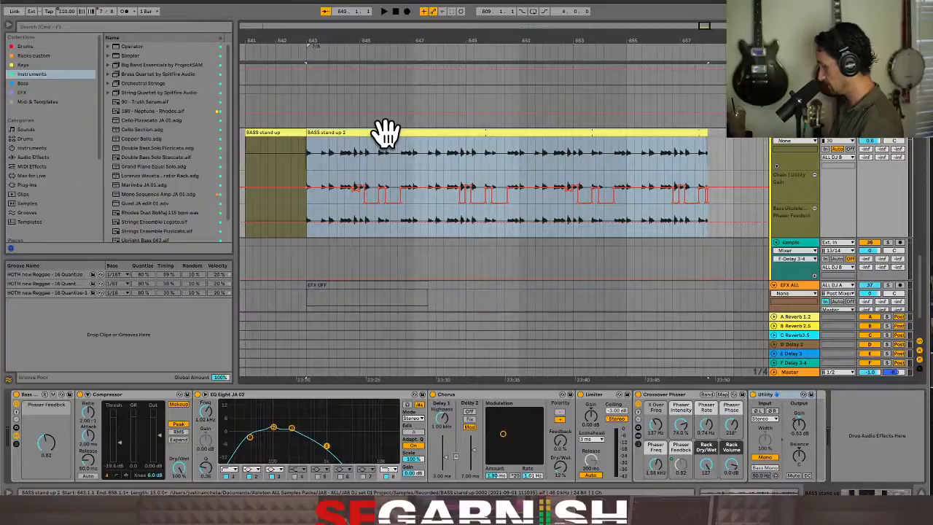
pyautogui.press('super+d')
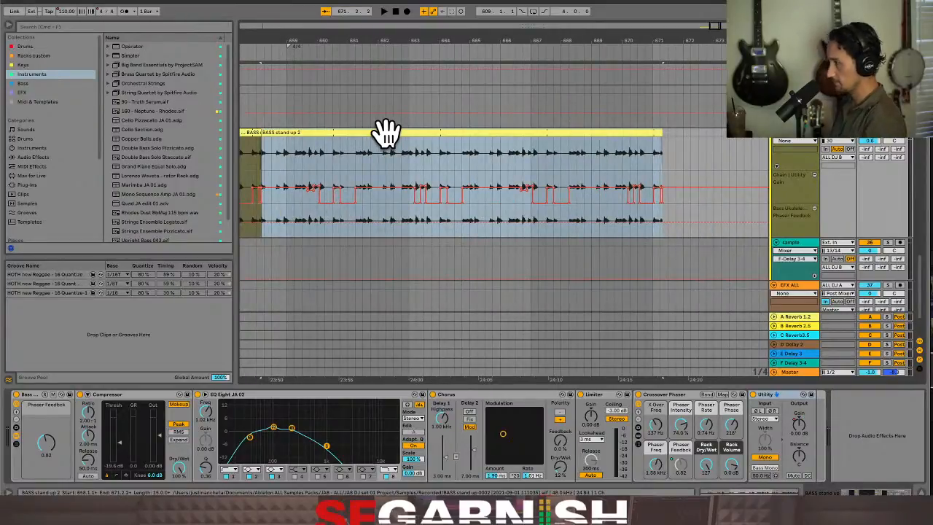
pyautogui.press('-')
pyautogui.press('-')
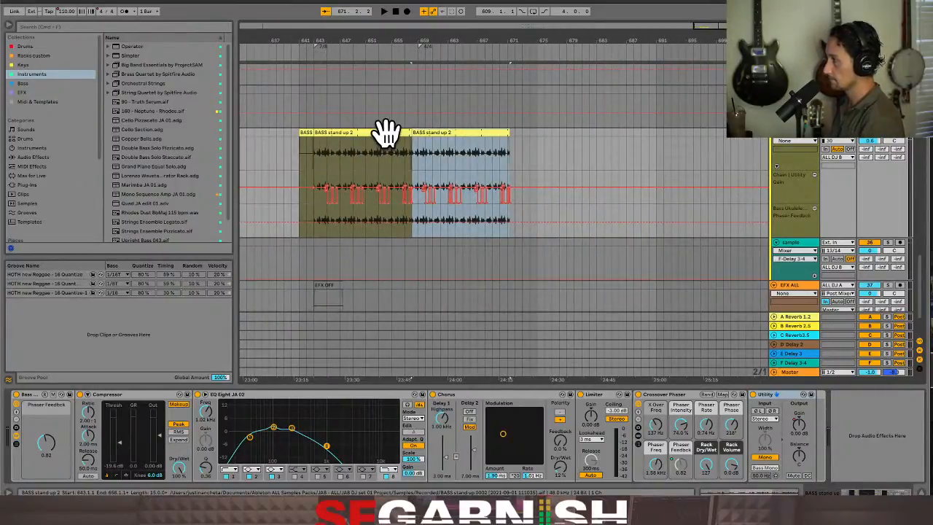
pyautogui.press('-')
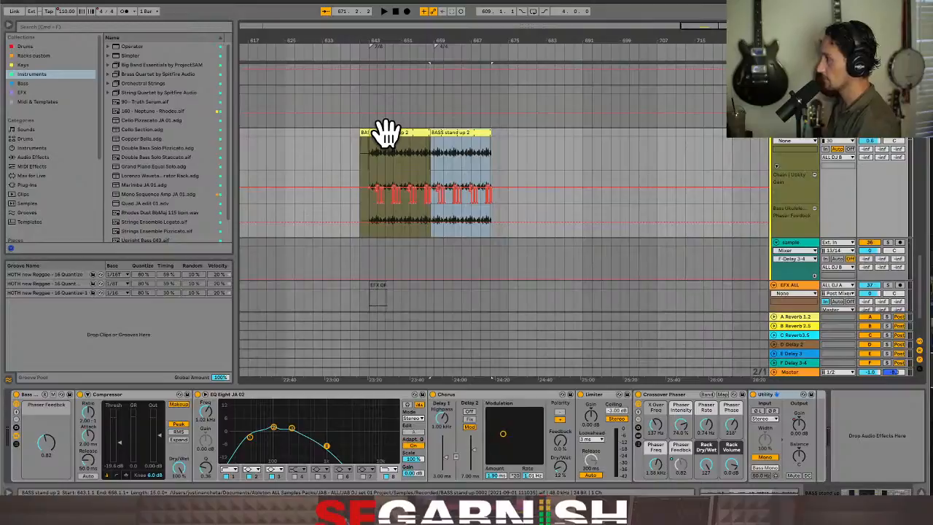
# Play the duplicated bass clip from bar 659
pyautogui.click(441, 164)
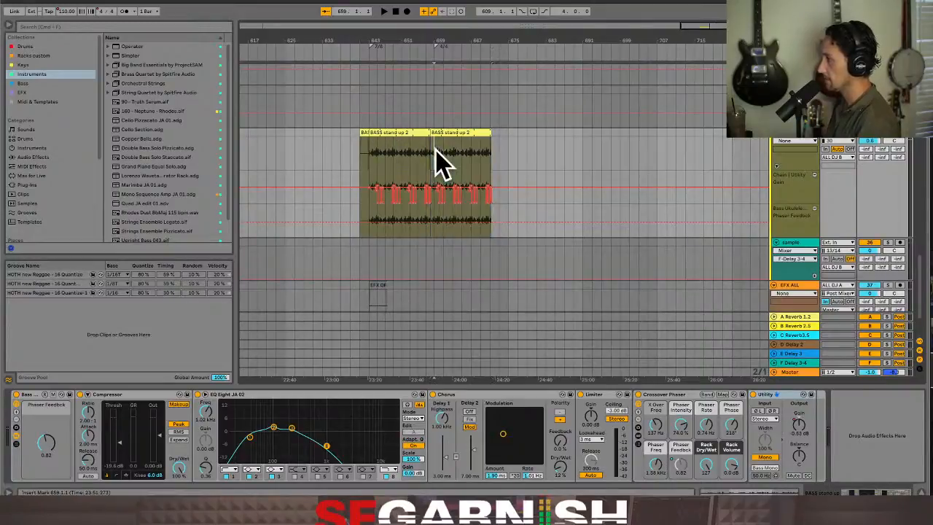
pyautogui.press('space')
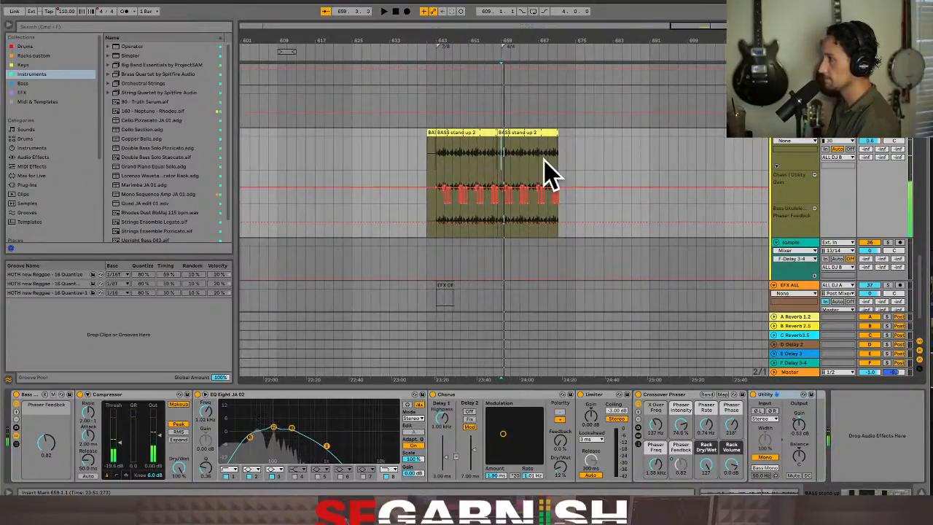
pyautogui.click(470, 158)
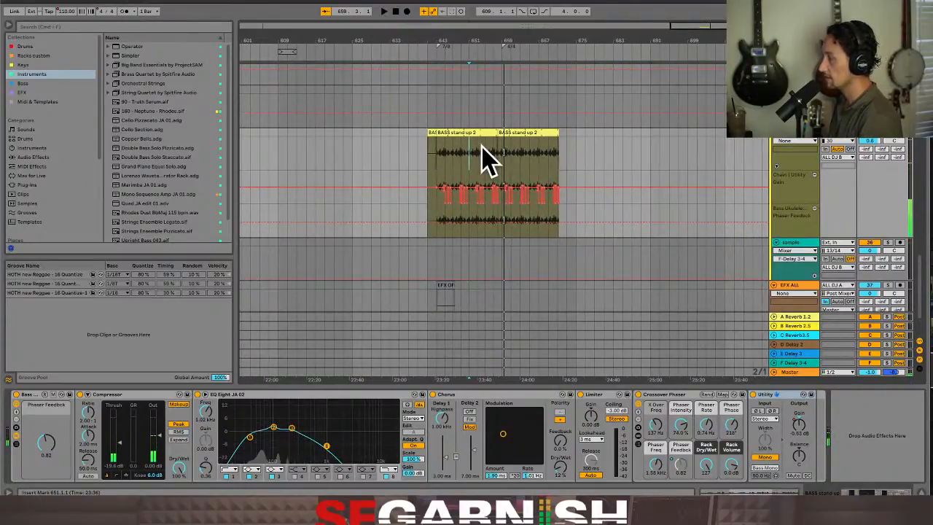
# Lower the Fade Grey automation on the EFX ALL track to its minimum from bar 659 to bar 681
pyautogui.scroll(-3, 486, 160)
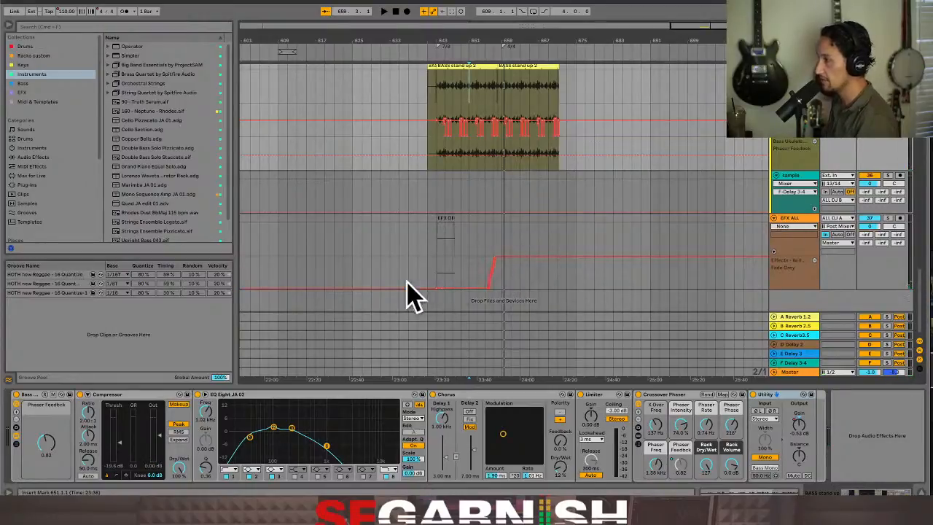
pyautogui.click(502, 275)
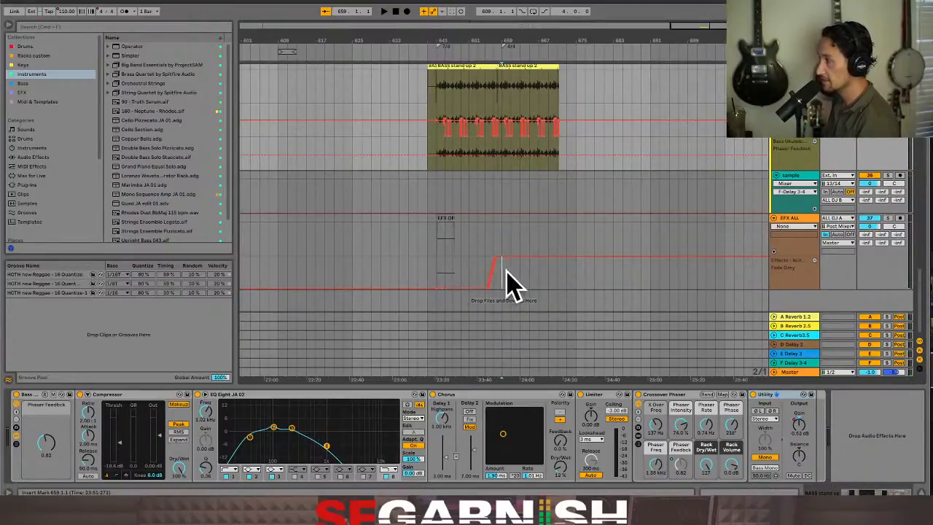
pyautogui.moveTo(506, 273); pyautogui.dragTo(557, 290)
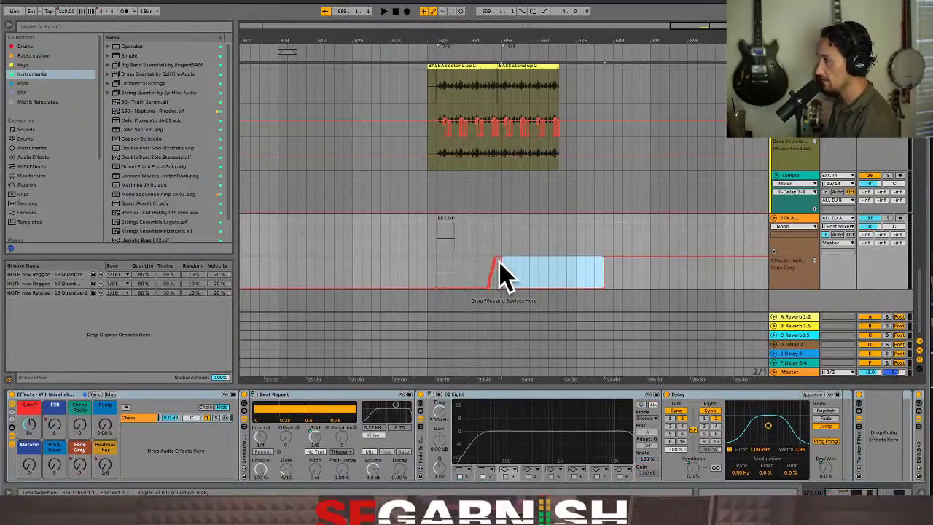
pyautogui.click(510, 274)
# Reshape the Fade Grey drop before bar 659 into a curved fall and lower the plateau preceding it to 83
pyautogui.press('+')
pyautogui.press('+')
pyautogui.press('+')
pyautogui.press('+')
pyautogui.press('+')
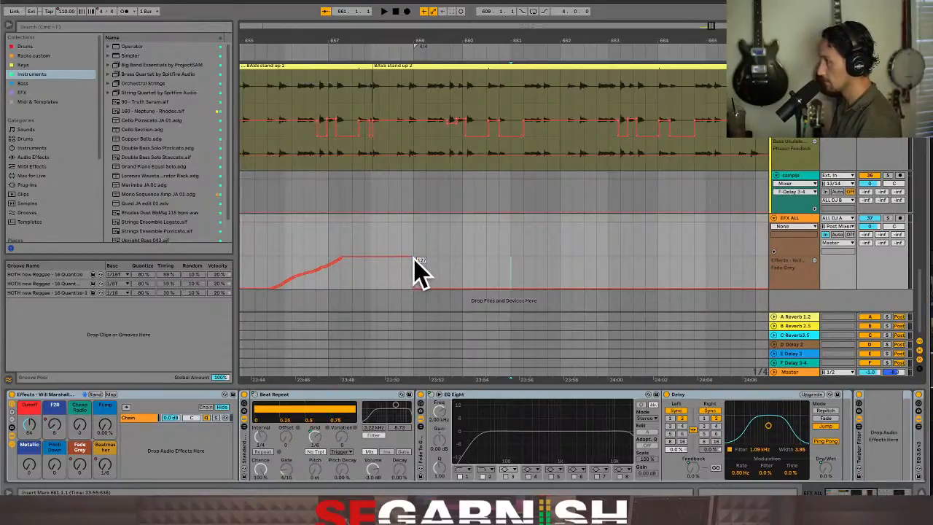
pyautogui.moveTo(414, 258); pyautogui.dragTo(401, 258)
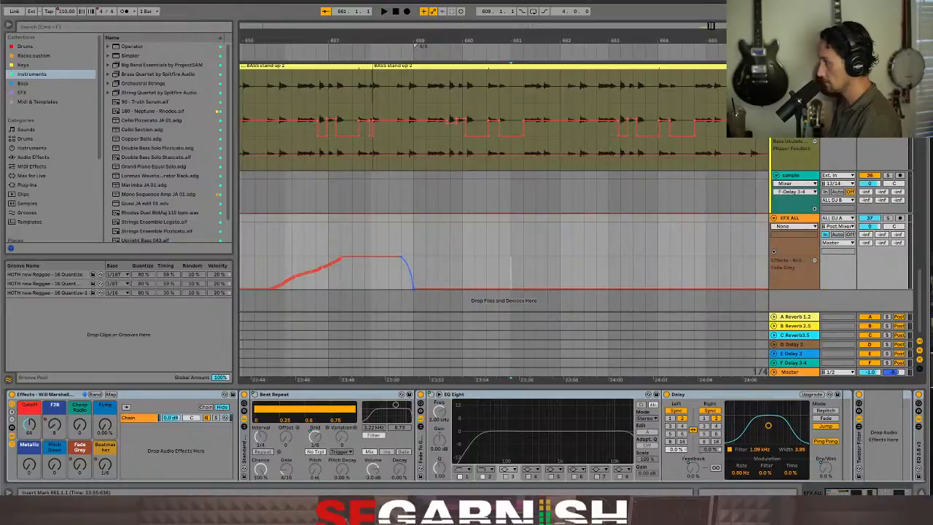
pyautogui.moveTo(388, 259); pyautogui.dragTo(389, 268)
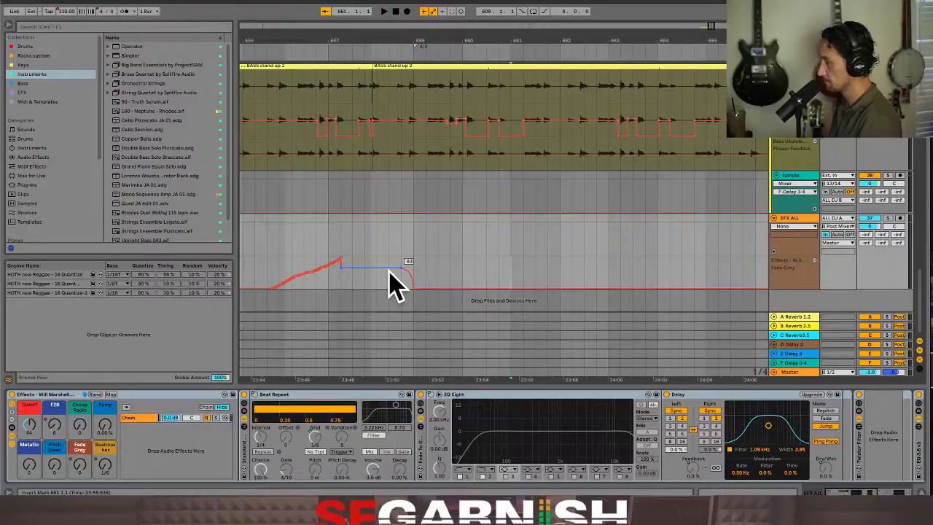
# Play the arrangement from bar 655 to audition the reshaped Fade Grey automation
pyautogui.press('space')
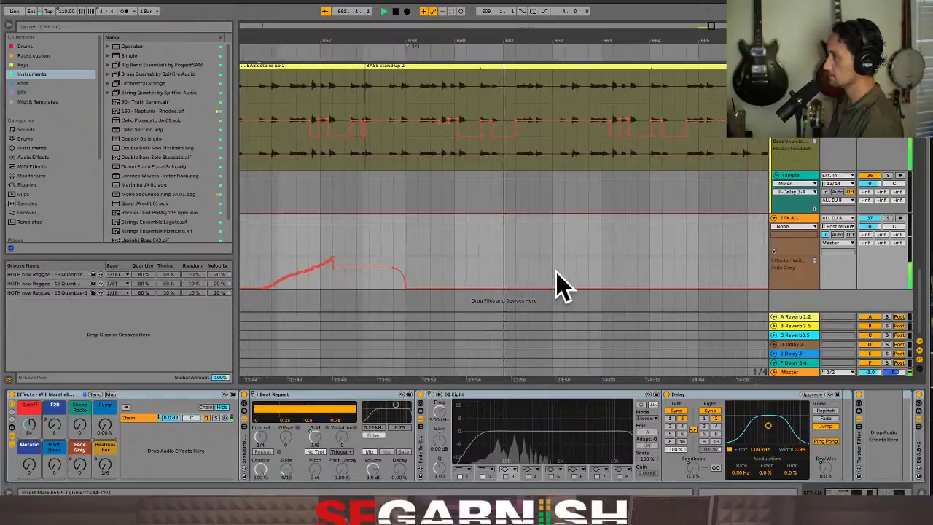
pyautogui.press('space')
pyautogui.click(509, 270)
# Look over the recorded drum and percussion clips and compare where they end with the duplicated bass clip
pyautogui.press('-')
pyautogui.press('-')
pyautogui.press('-')
pyautogui.press('-')
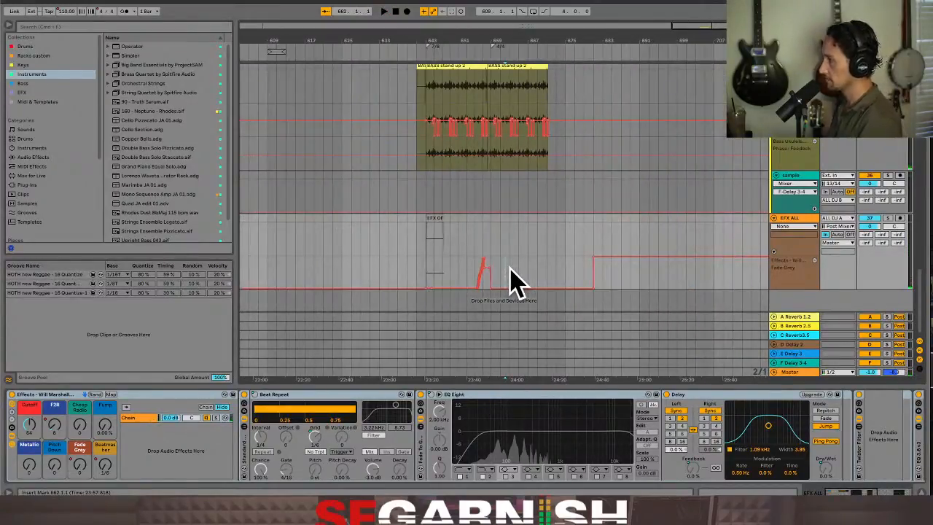
pyautogui.scroll(-5, 514, 281)
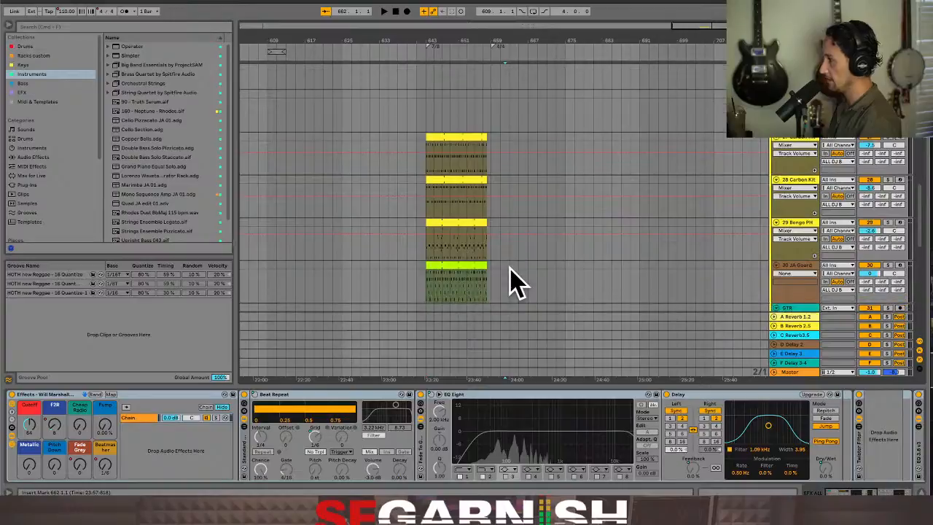
pyautogui.click(463, 166)
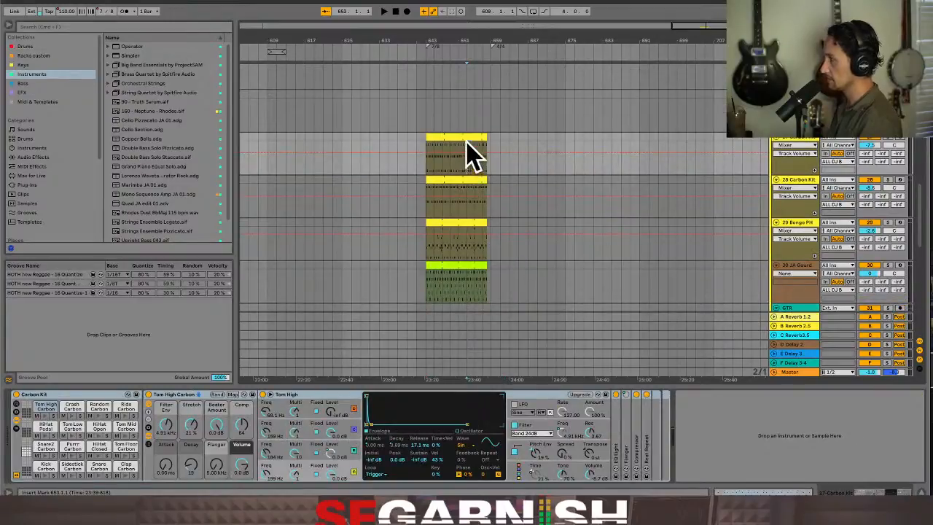
pyautogui.scroll(-3, 461, 203)
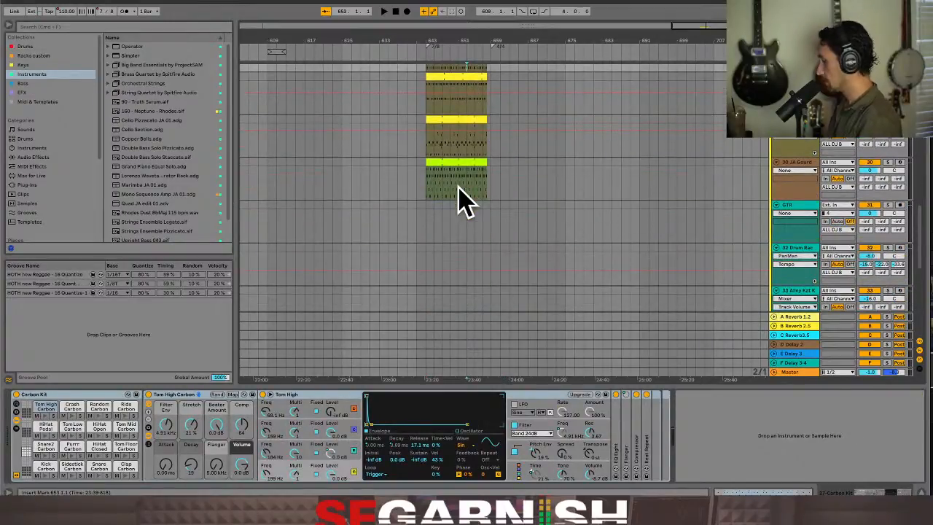
pyautogui.scroll(-4, 458, 191)
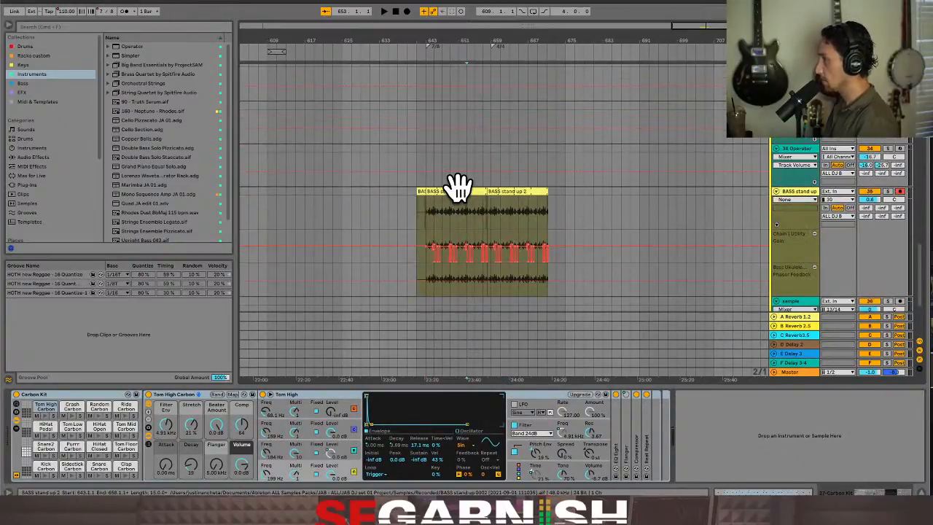
pyautogui.click(491, 217)
pyautogui.scroll(-3, 490, 222)
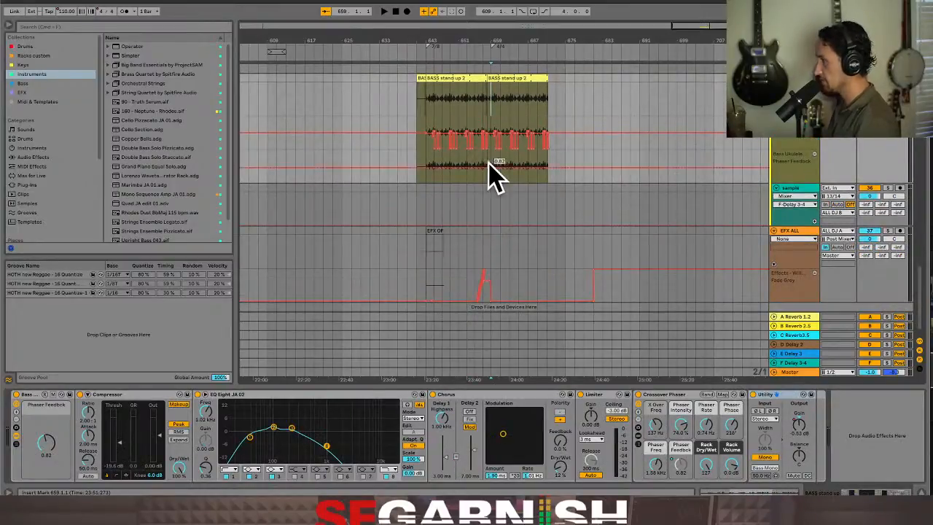
pyautogui.scroll(1, 493, 177)
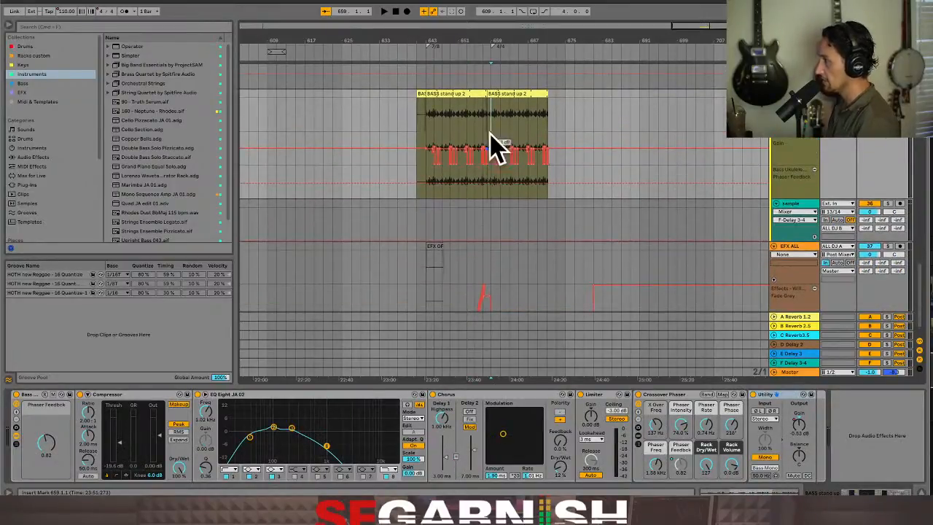
# Copy the bass clip starting at bar 658 into the empty Session View slot below the existing BASS stand clips and launch it
pyautogui.click(503, 92)
pyautogui.scroll(2, 508, 92)
pyautogui.scroll(3, 508, 92)
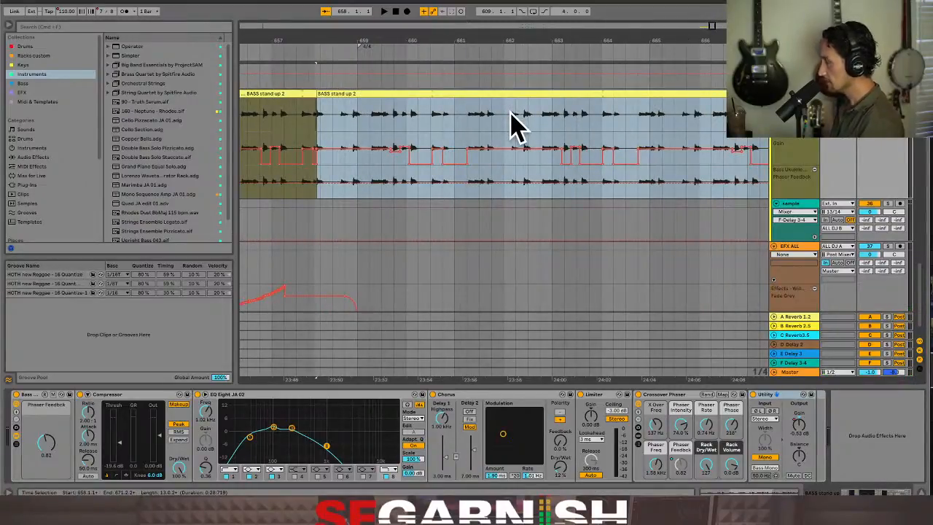
pyautogui.press('Tab')
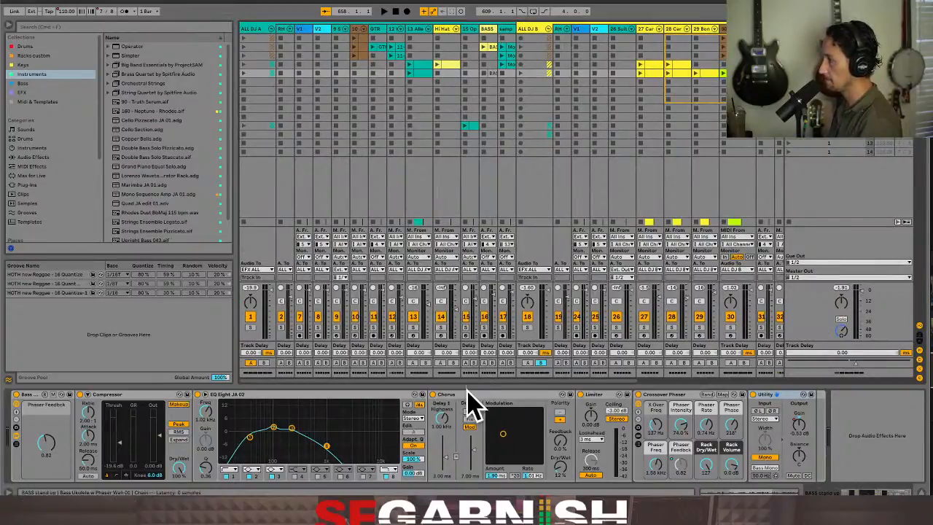
pyautogui.moveTo(469, 378); pyautogui.dragTo(646, 379)
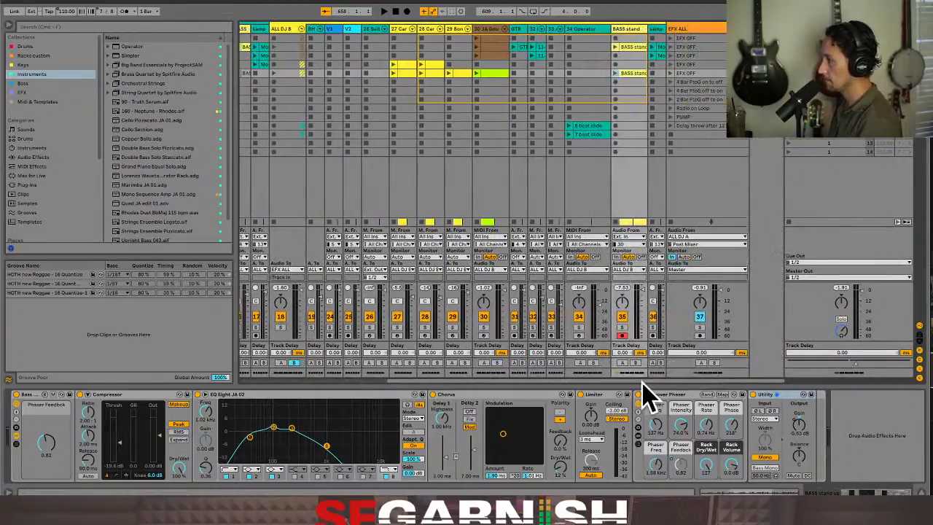
pyautogui.click(630, 83)
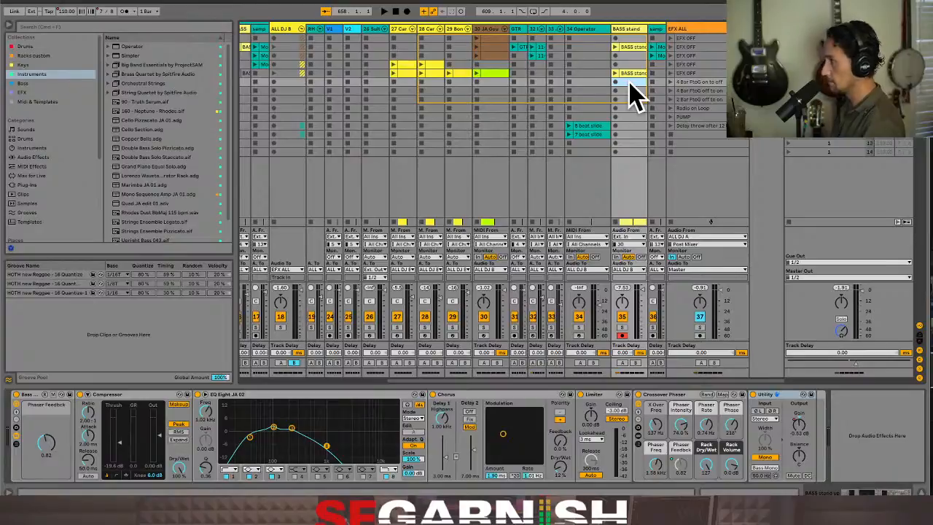
pyautogui.hotkey('ctrl', 'v')
pyautogui.click(616, 82)
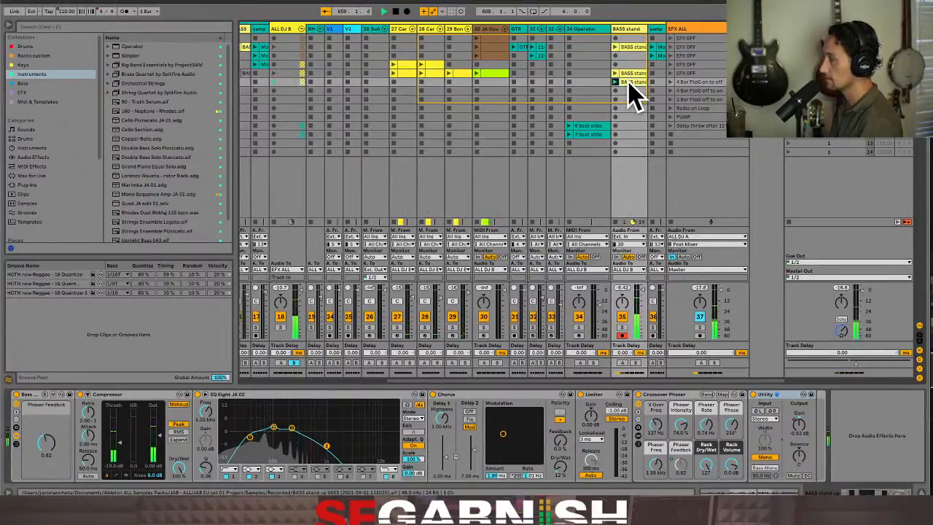
# Lower the remaining Fade Grey automation on the EFX ALL track to 0 from bar 681 onward
pyautogui.press('Tab')
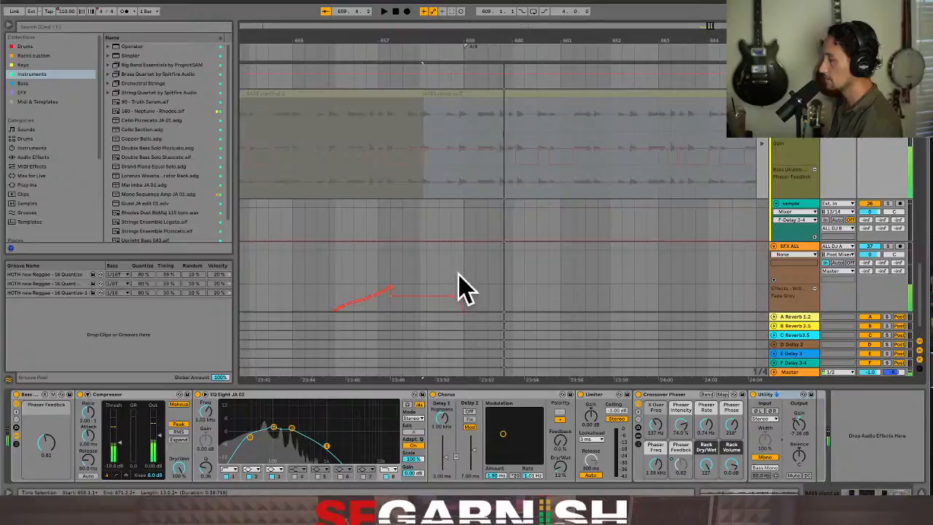
pyautogui.click(304, 282)
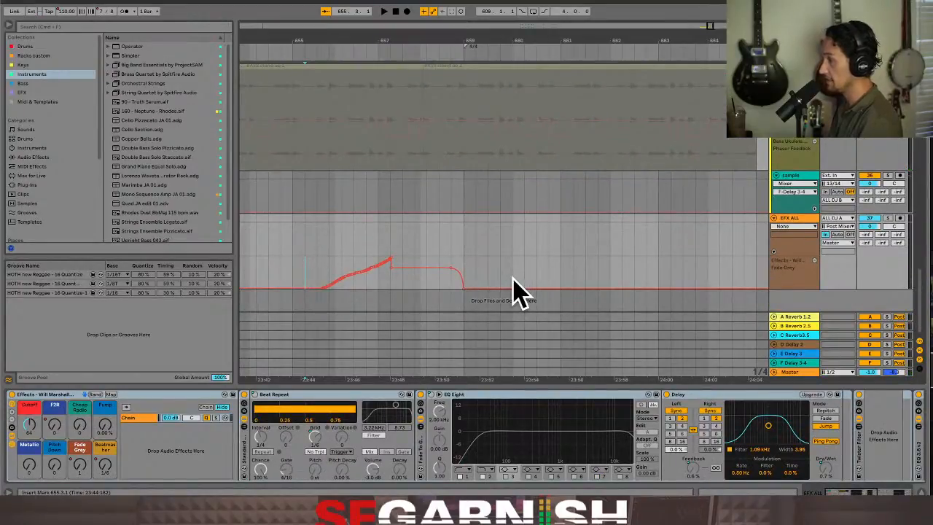
pyautogui.press('Tab')
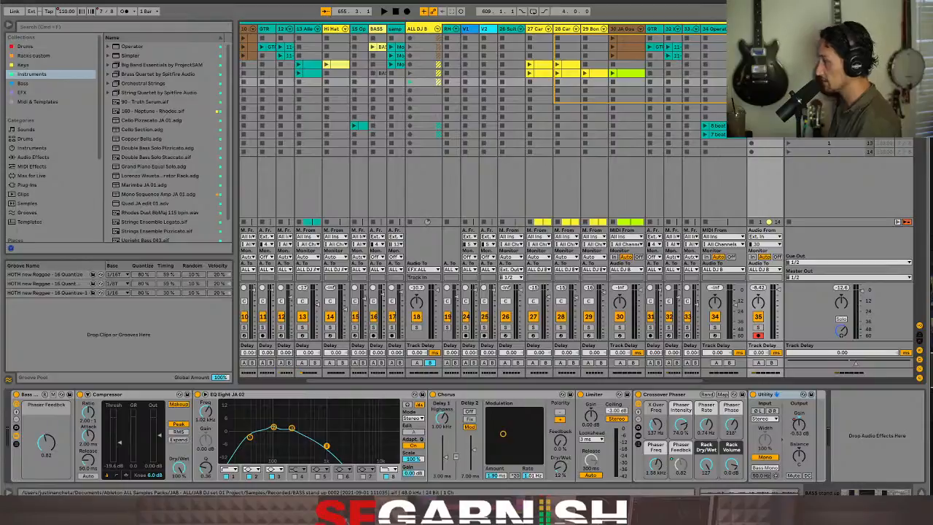
pyautogui.press('Tab')
pyautogui.click(515, 286)
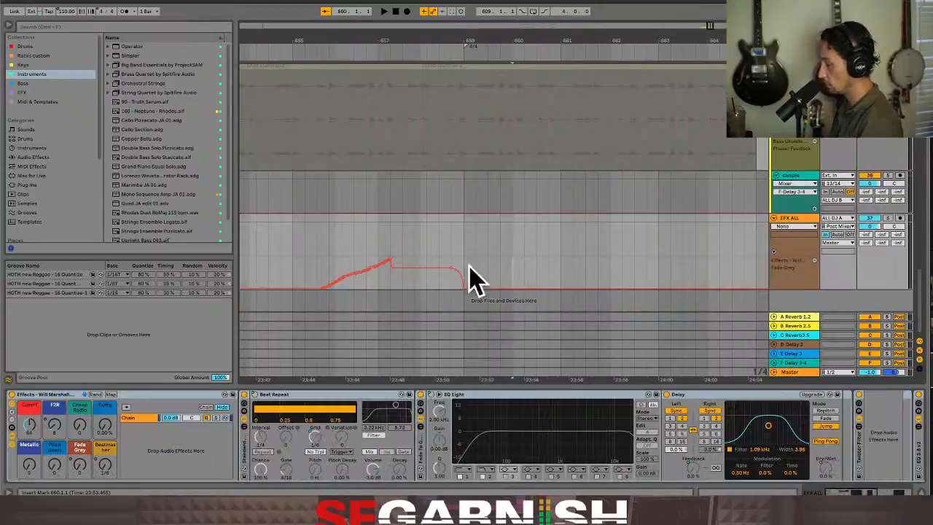
pyautogui.press('-')
pyautogui.press('-')
pyautogui.press('-')
pyautogui.press('-')
pyautogui.press('-')
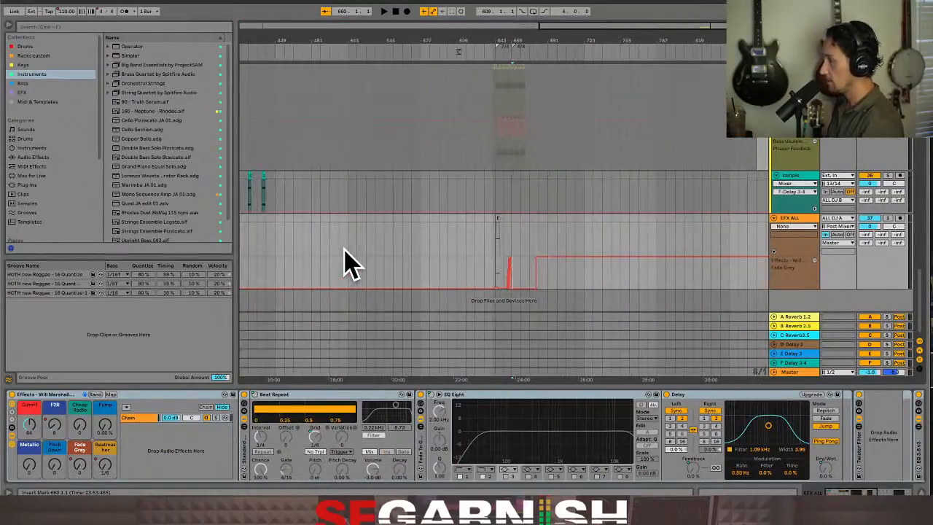
pyautogui.click(631, 276)
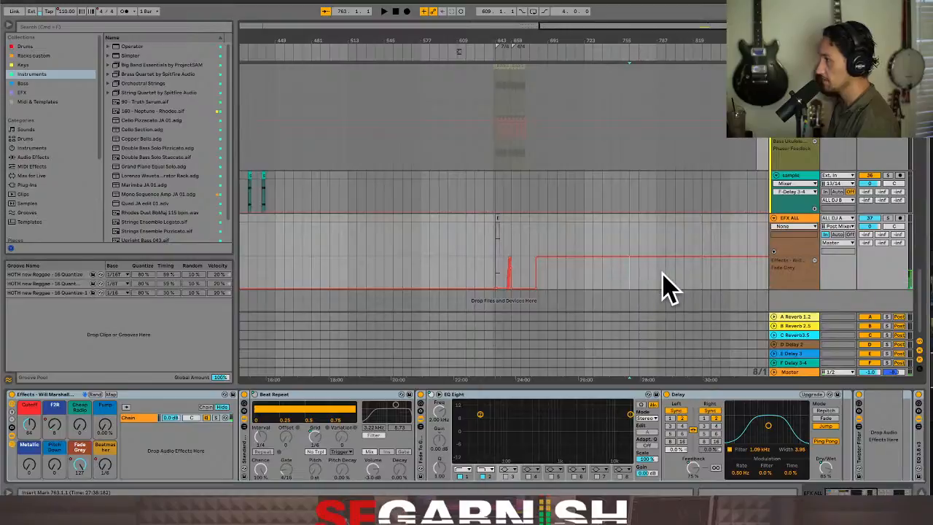
pyautogui.click(658, 284)
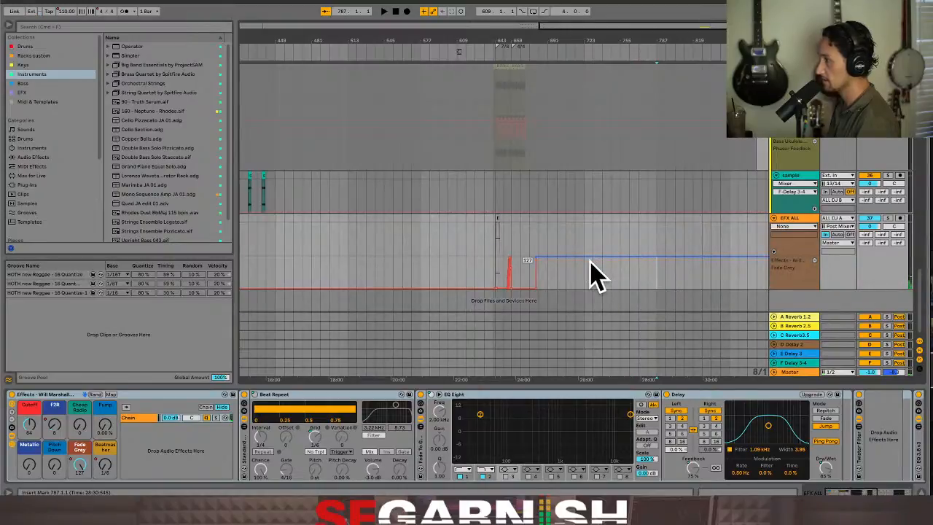
pyautogui.moveTo(592, 275); pyautogui.dragTo(592, 292)
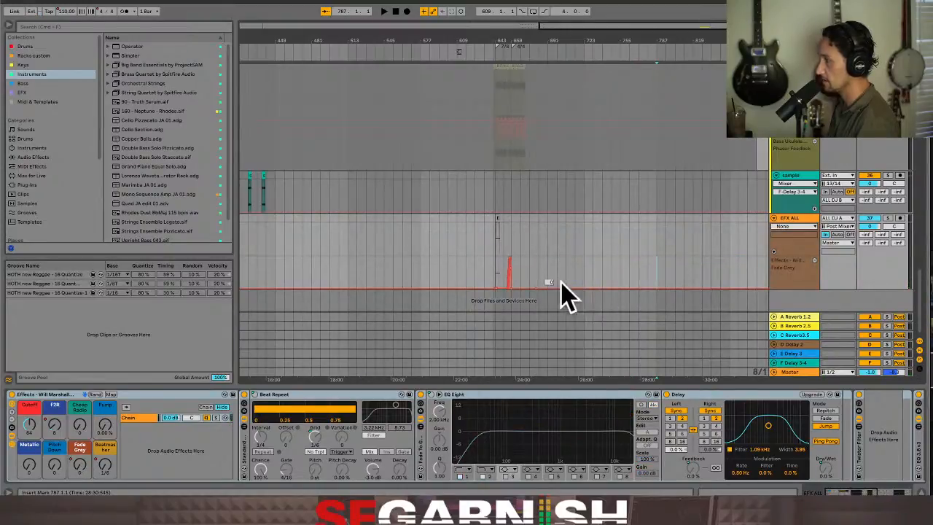
# Play the pasted Session View bass clip and examine its Utility Gain automation envelope across the loop
pyautogui.press('Tab')
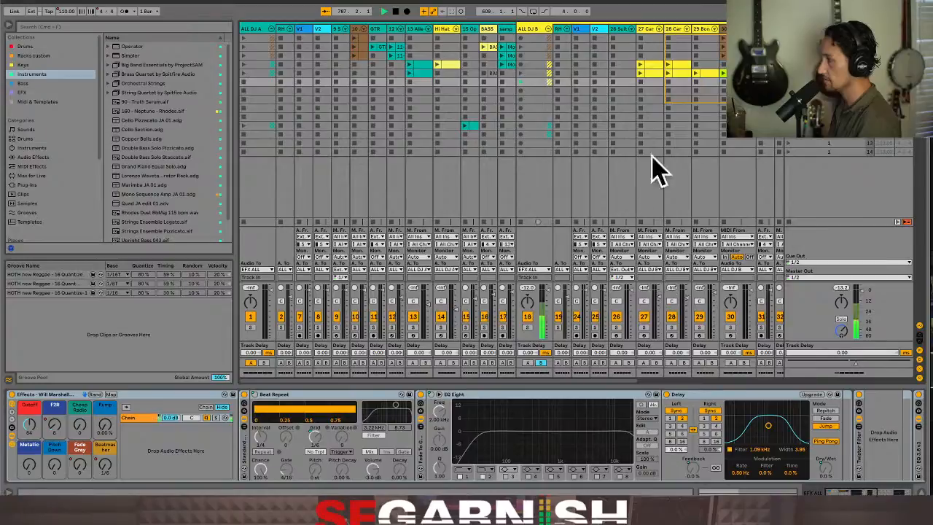
pyautogui.moveTo(459, 374); pyautogui.dragTo(606, 380)
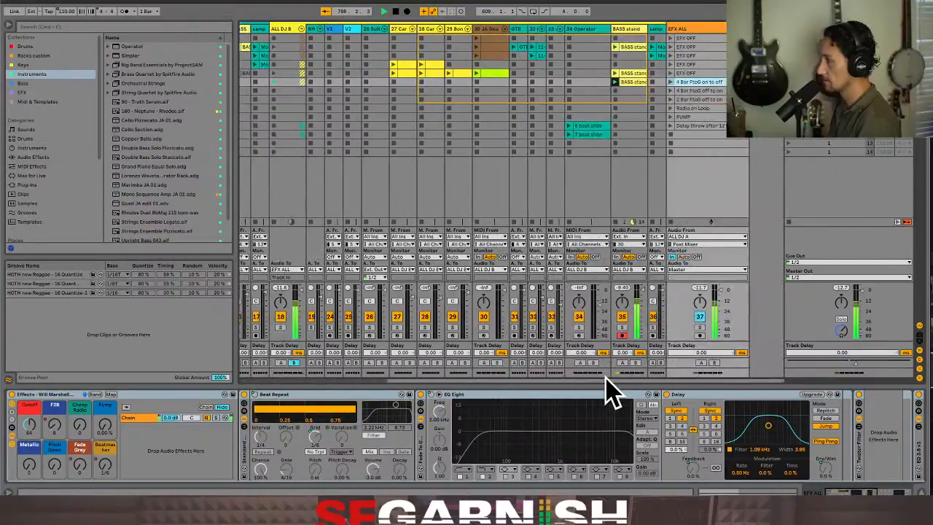
pyautogui.click(631, 83)
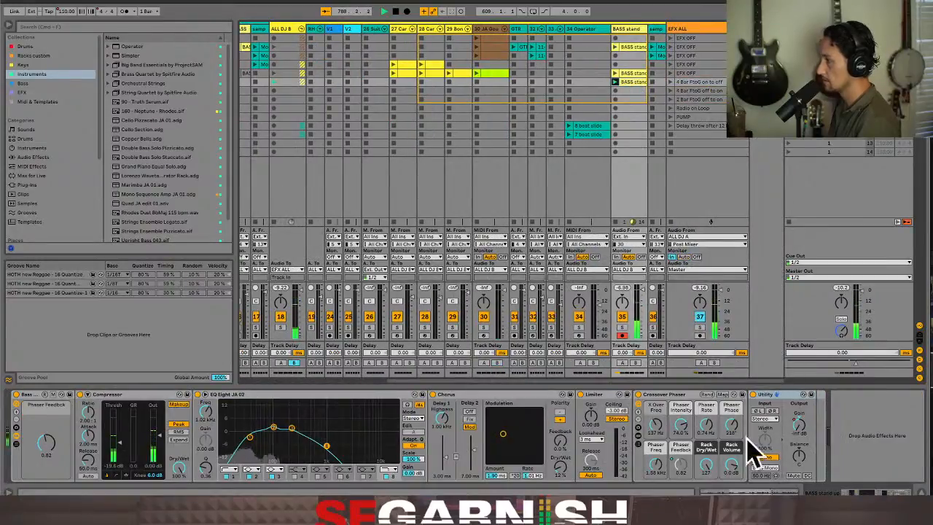
pyautogui.click(751, 493)
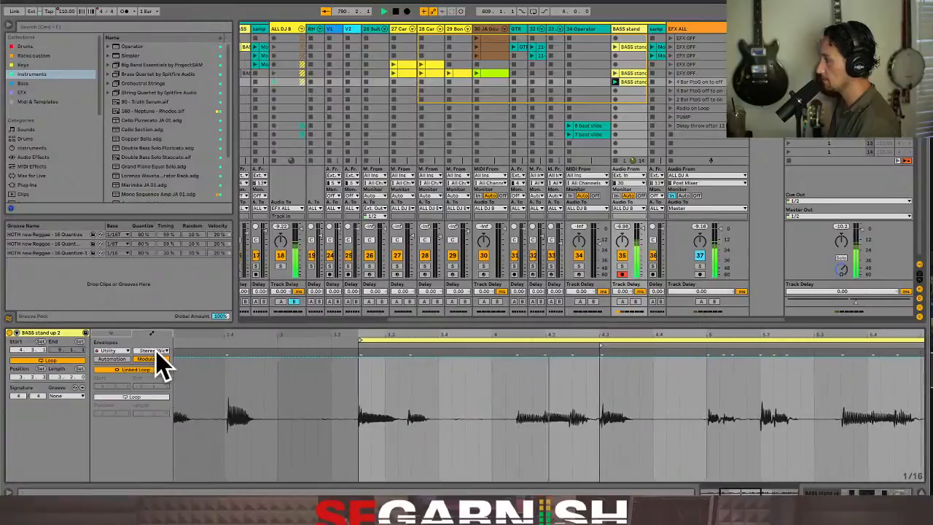
pyautogui.click(155, 352)
pyautogui.click(158, 425)
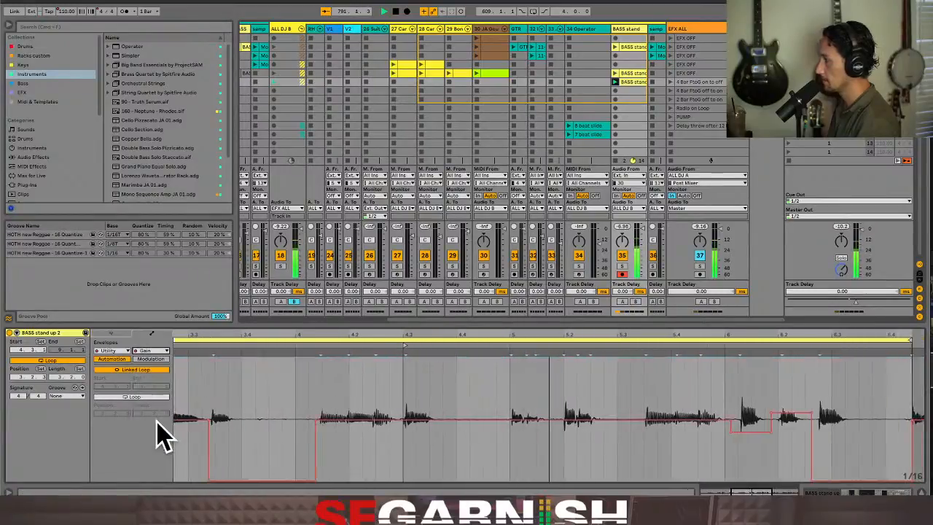
pyautogui.click(381, 466)
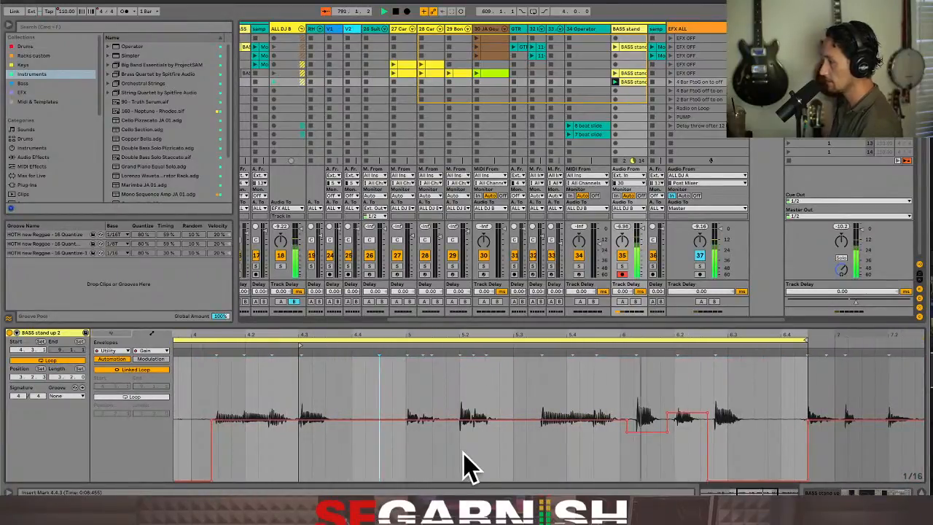
pyautogui.press('-')
pyautogui.press('-')
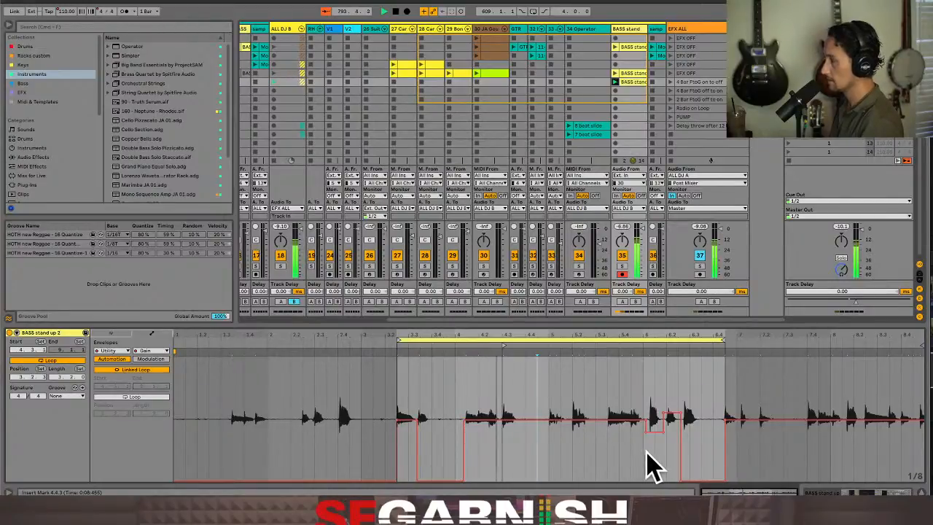
pyautogui.moveTo(656, 441)
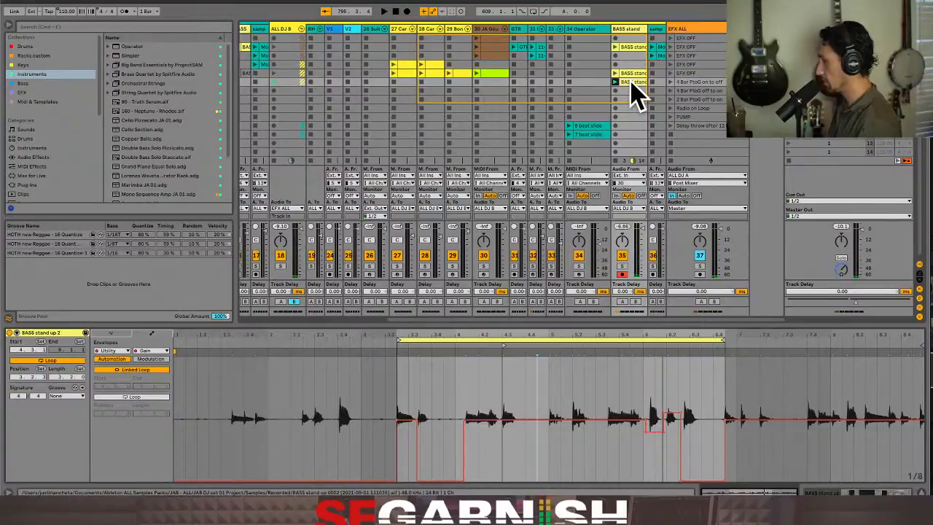
# Return the bass track to arrangement playback and consolidate its clip from bar 658 to the clip's end
pyautogui.press('Tab')
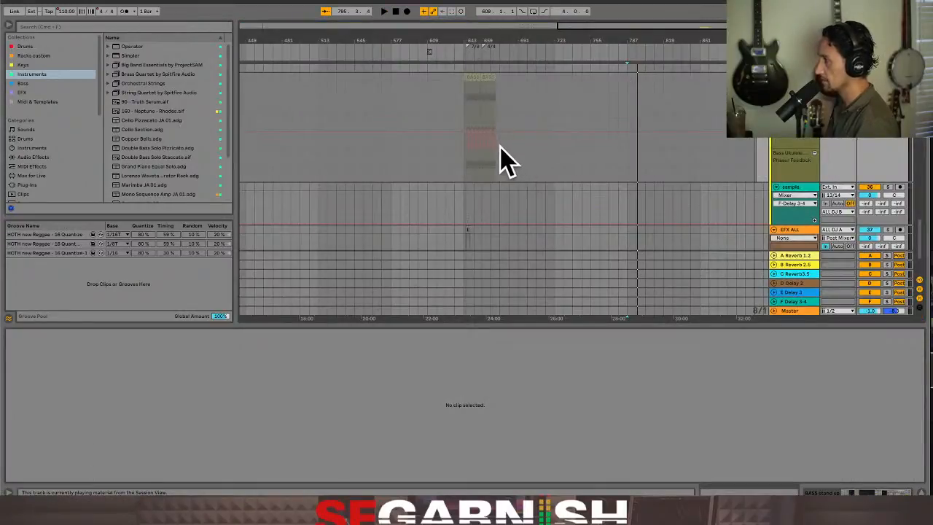
pyautogui.click(763, 52)
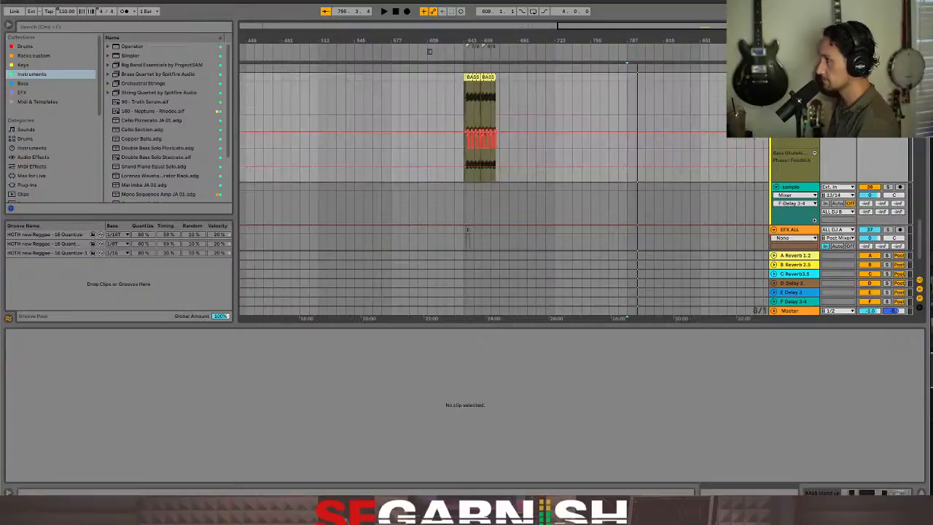
pyautogui.click(482, 116)
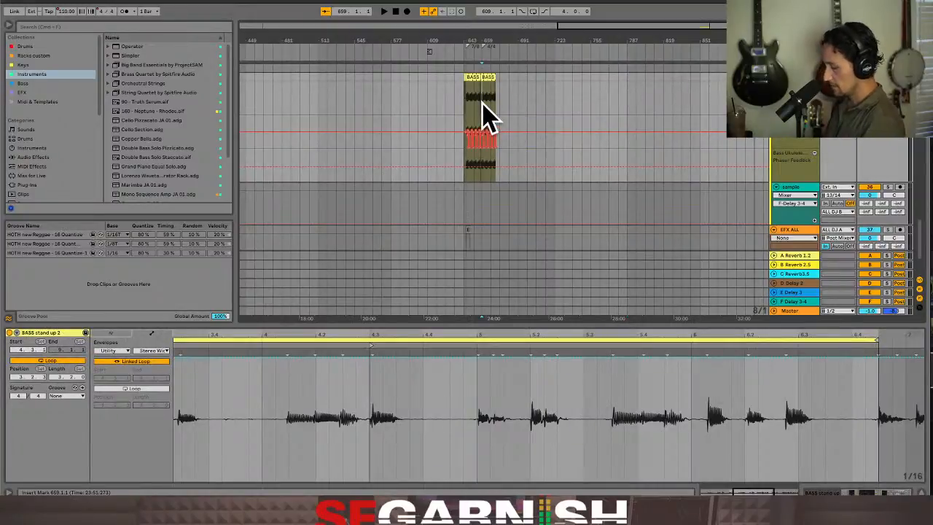
pyautogui.press('z')
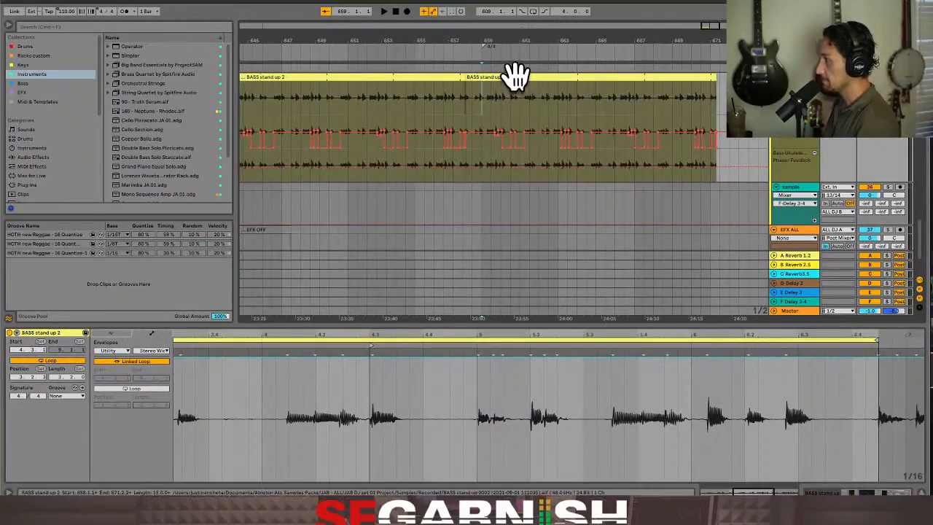
pyautogui.click(516, 75)
pyautogui.rightClick(517, 77)
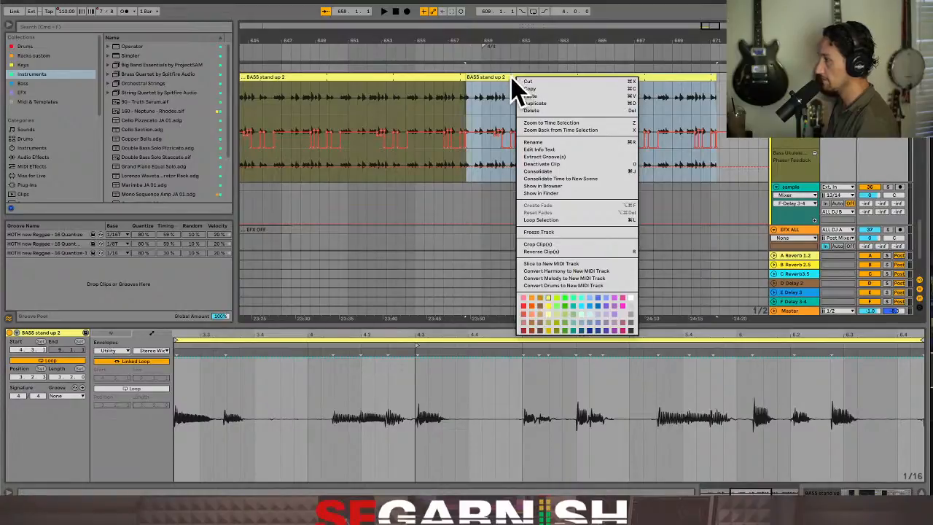
pyautogui.click(503, 78)
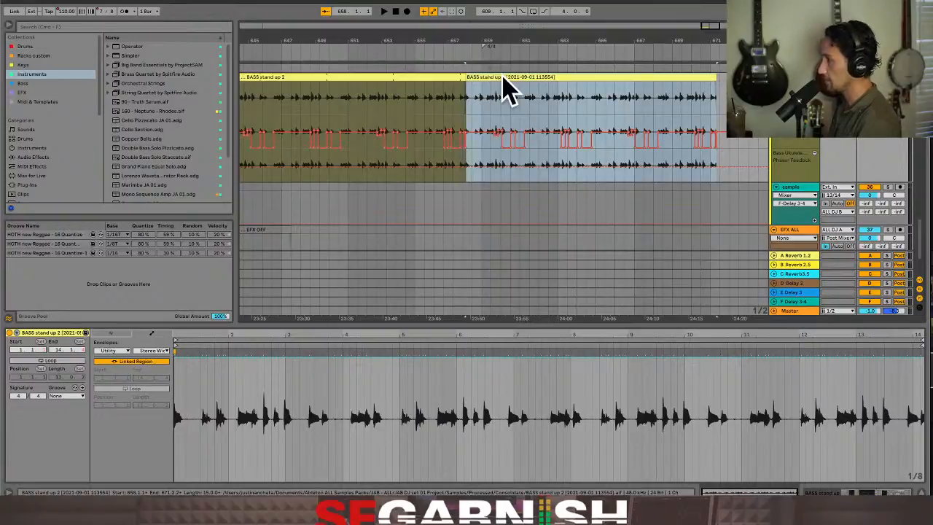
# Replace the earlier copy in the BASS stand track's Session View slot with the consolidated bass clip and colour it salmon orange
pyautogui.press('Tab')
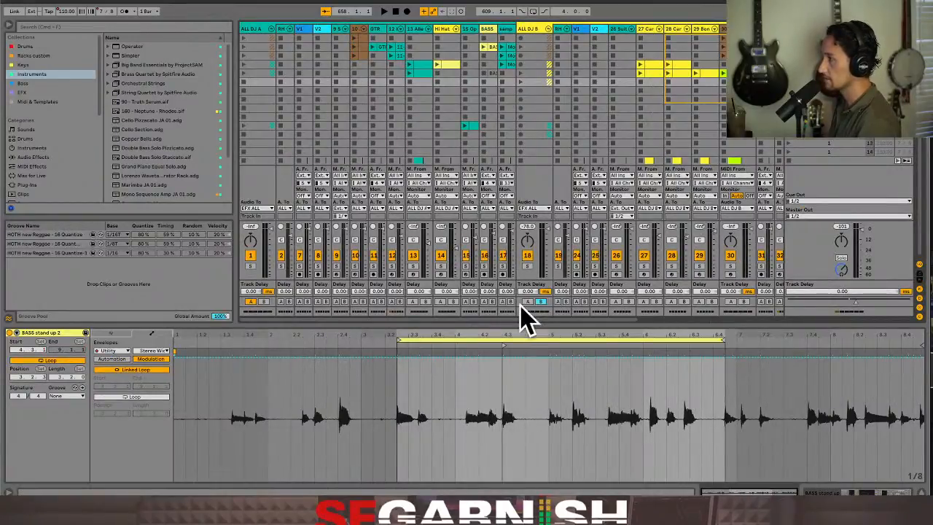
pyautogui.moveTo(512, 320); pyautogui.dragTo(735, 313)
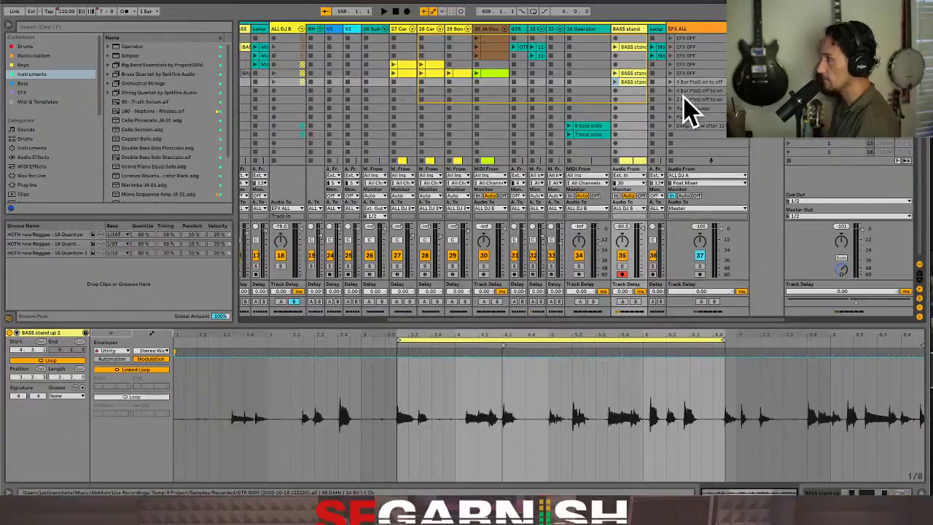
pyautogui.click(629, 83)
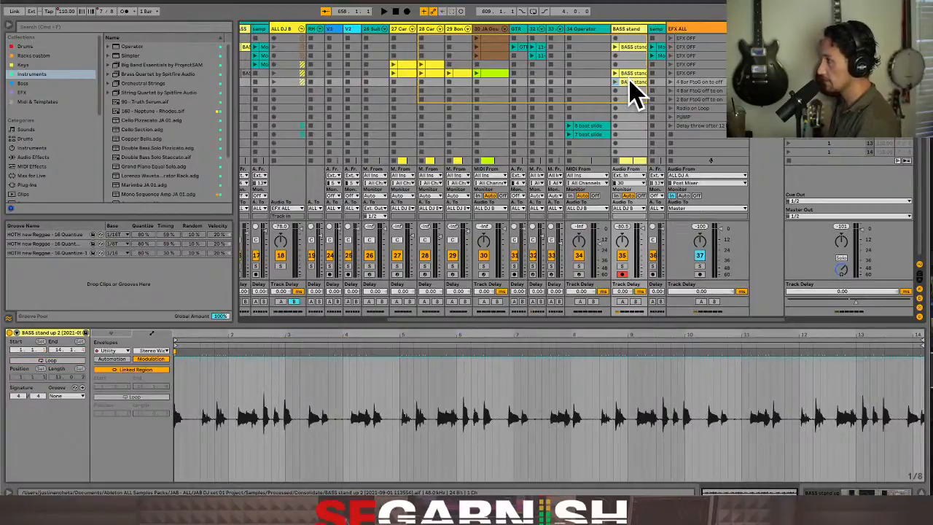
pyautogui.rightClick(629, 82)
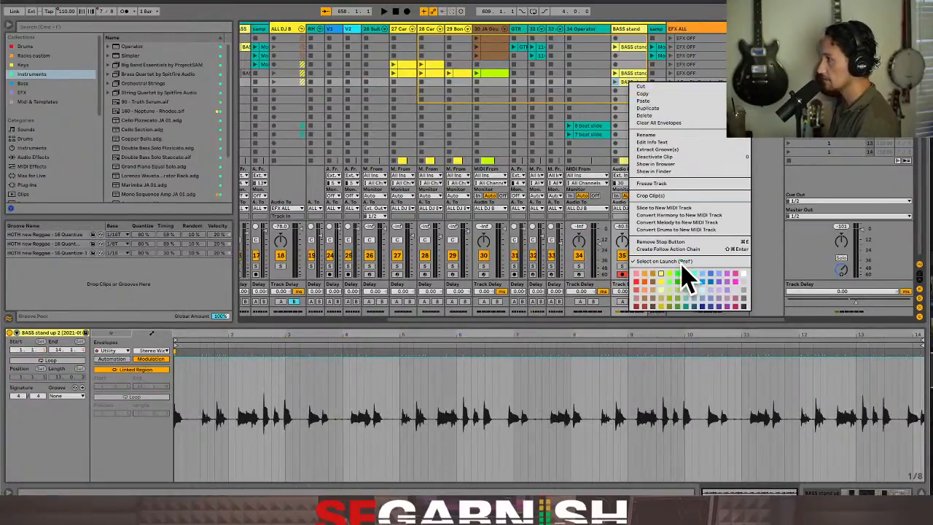
pyautogui.click(646, 290)
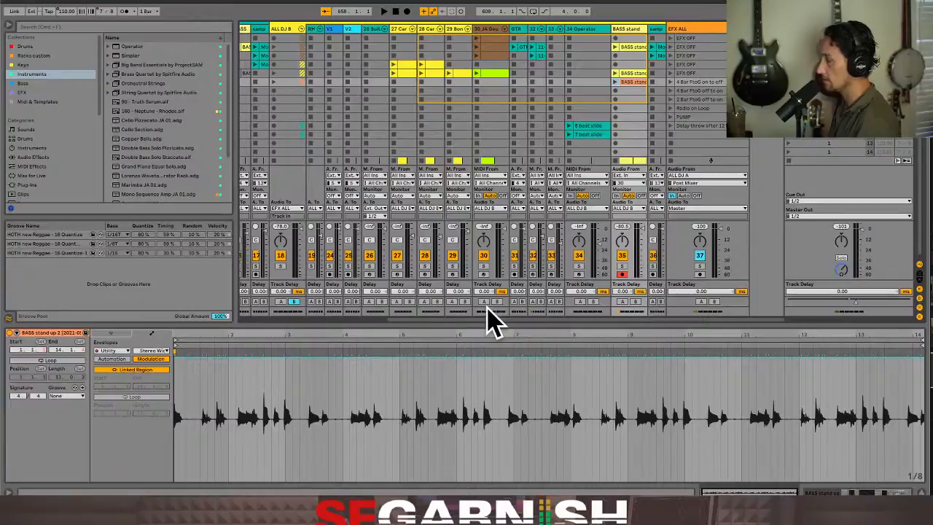
# Display the Utility Gain automation envelope of the consolidated bass clip
pyautogui.click(149, 350)
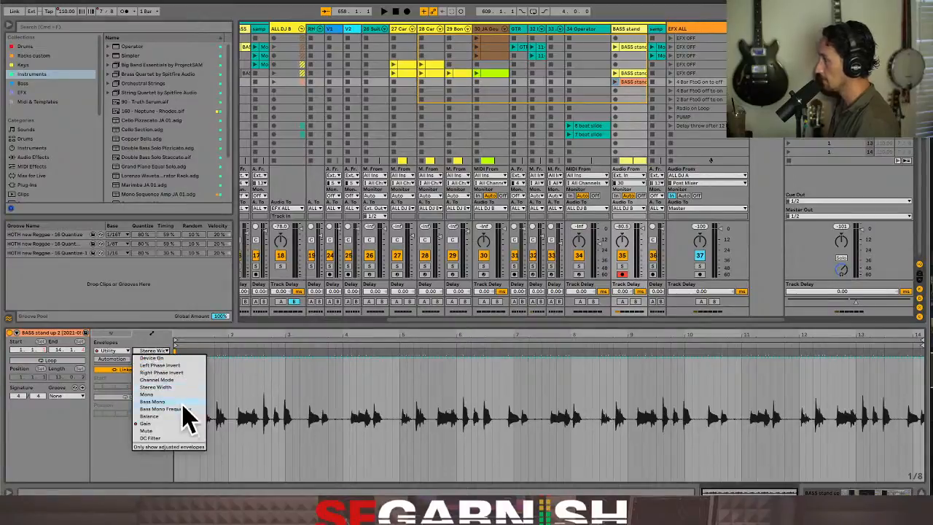
pyautogui.click(183, 423)
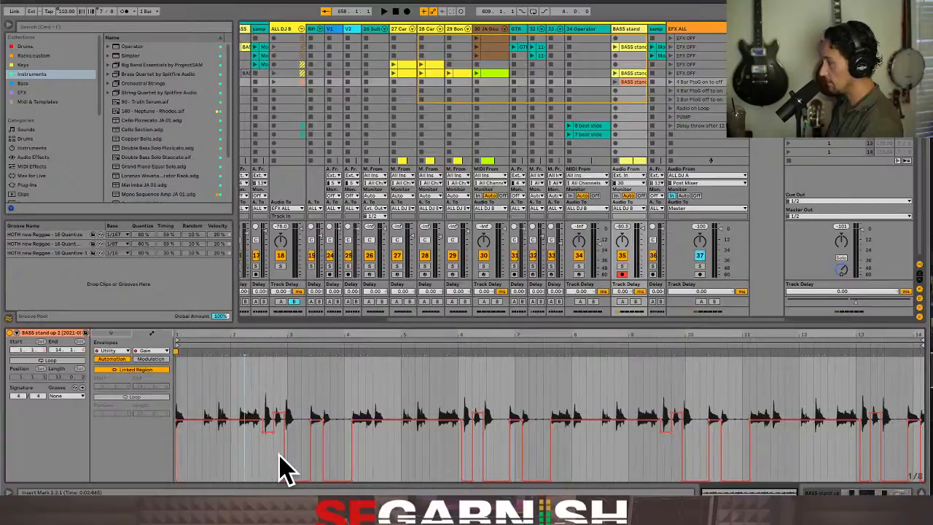
pyautogui.click(245, 467)
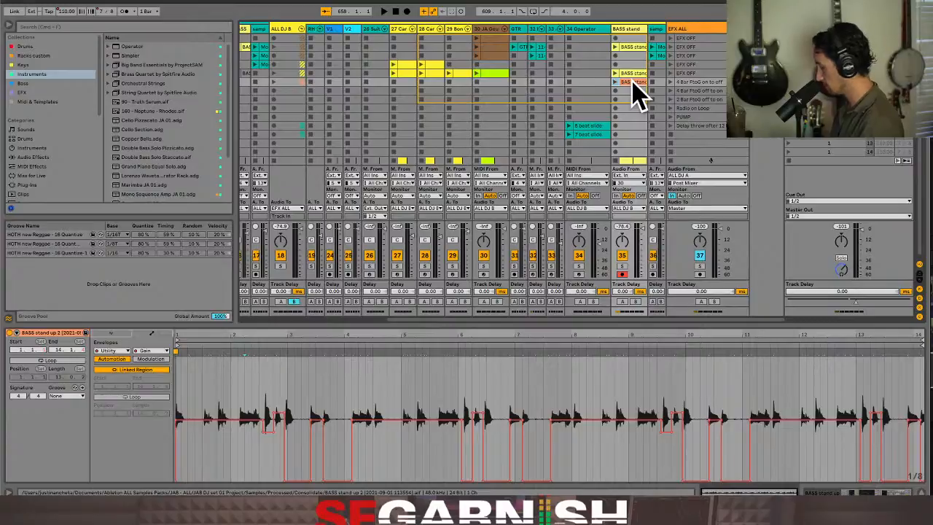
# Paste the consolidated Session View bass clip into the bass track's arrangement at bar 672
pyautogui.press('Tab')
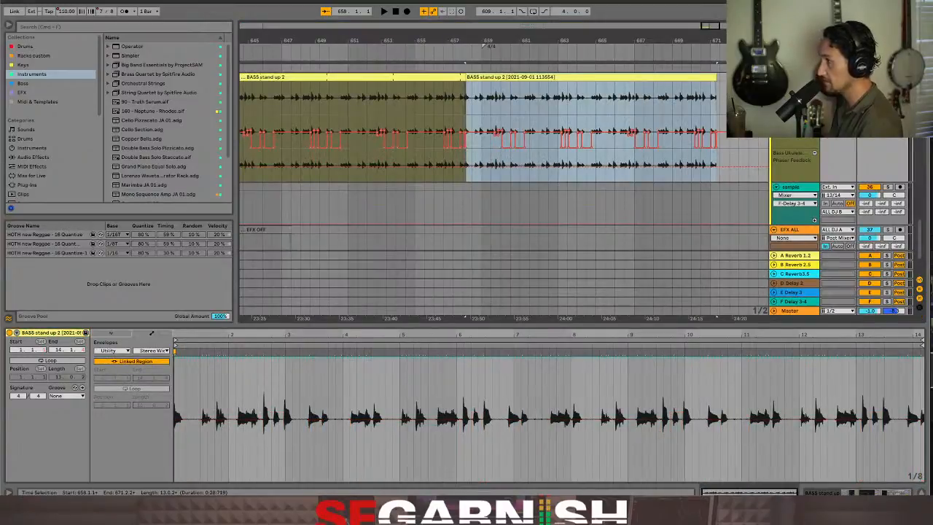
pyautogui.click(729, 318)
pyautogui.press('super+v')
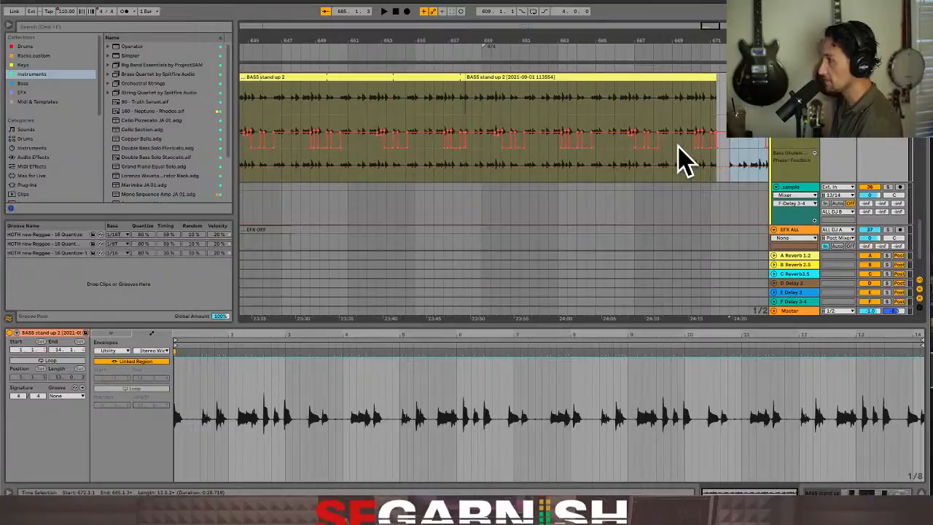
# Delete the bass material in the arrangement from 670.3.1 to 686.1.1, including the pasted copy
pyautogui.moveTo(701, 92); pyautogui.dragTo(904, 95)
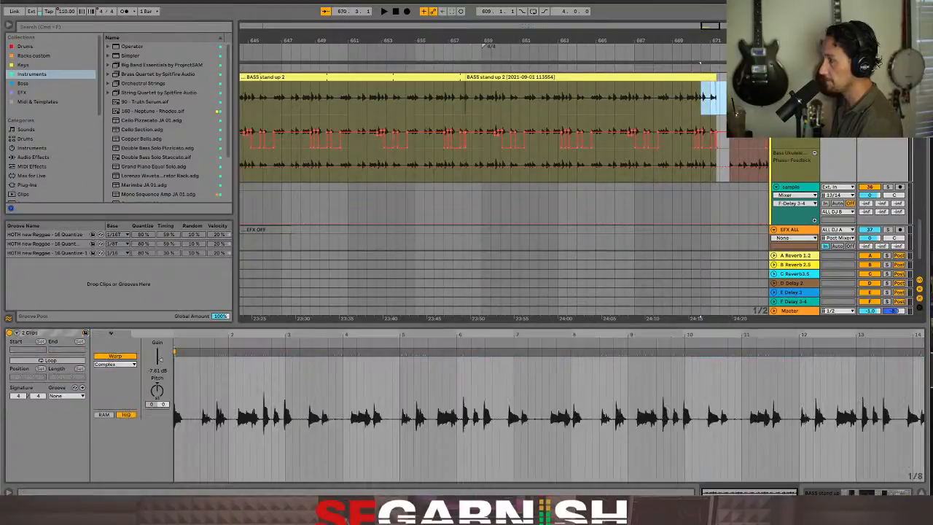
pyautogui.press('-')
pyautogui.press('-')
pyautogui.press('-')
pyautogui.press('-')
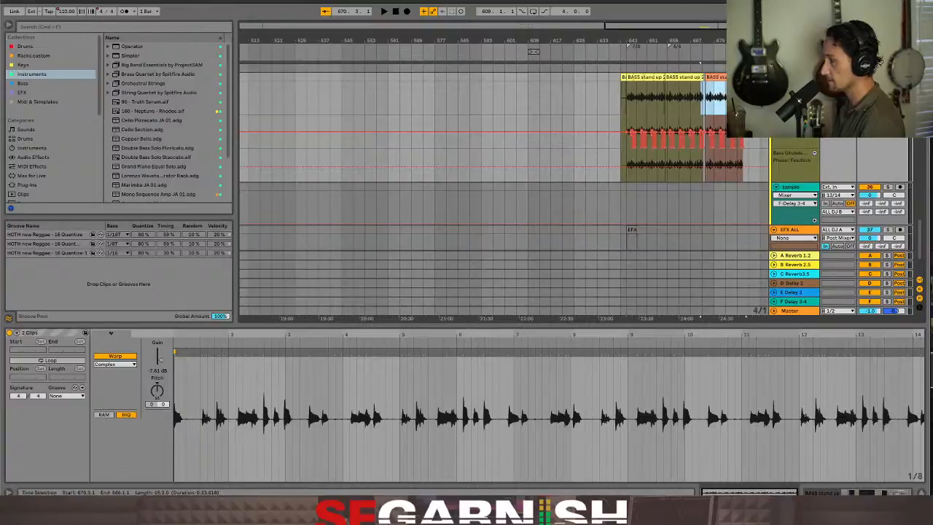
pyautogui.press('Delete')
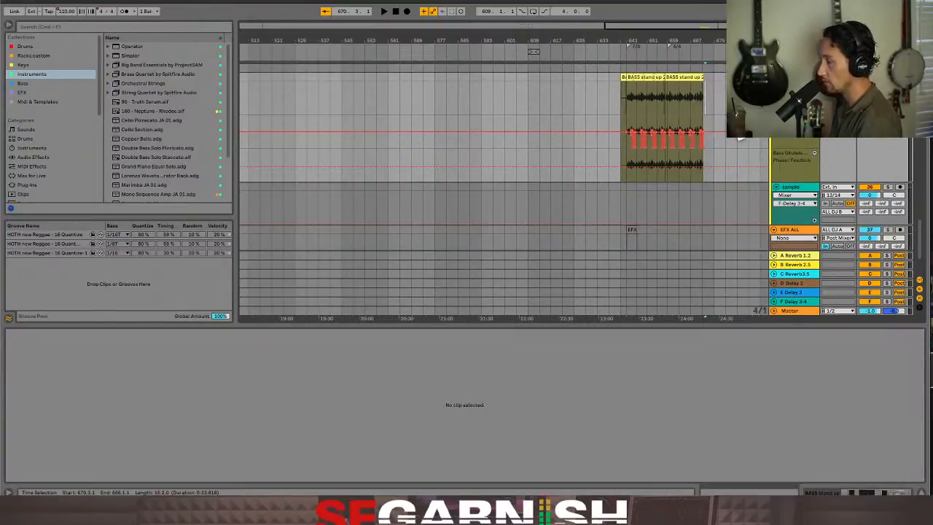
# Select and copy the four percussion clips in the fifth scene of tracks 27 to 30 in Session View
pyautogui.click(680, 101)
pyautogui.press('Tab')
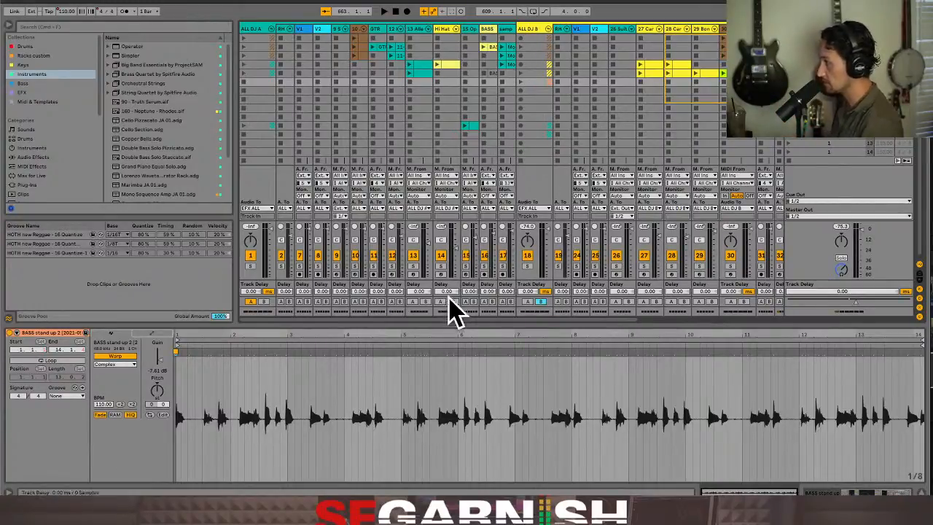
pyautogui.moveTo(444, 315); pyautogui.dragTo(569, 314)
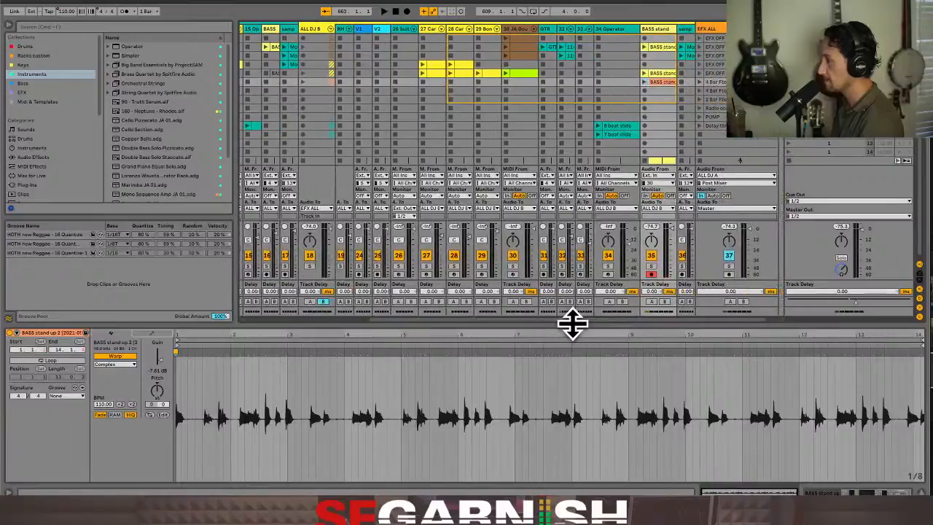
pyautogui.click(438, 73)
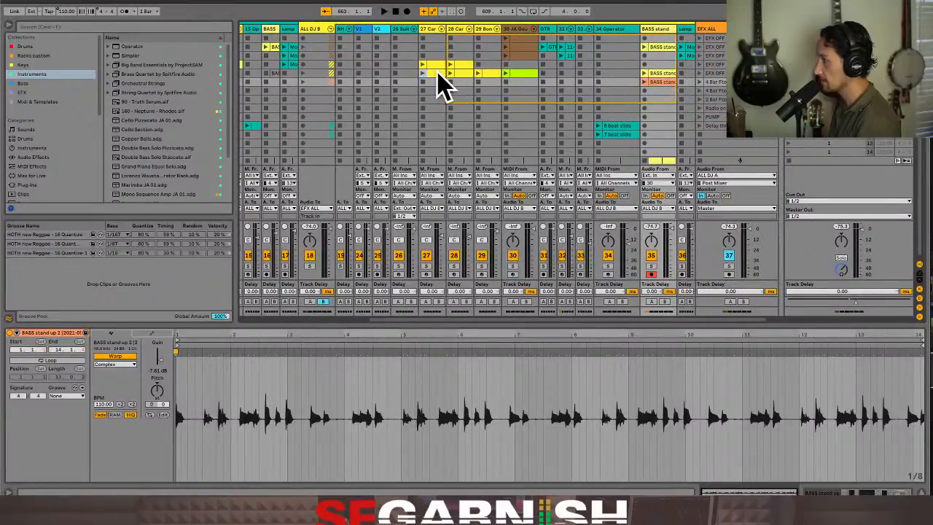
pyautogui.keyDown('shift'); pyautogui.click(530, 74); pyautogui.keyUp('shift')
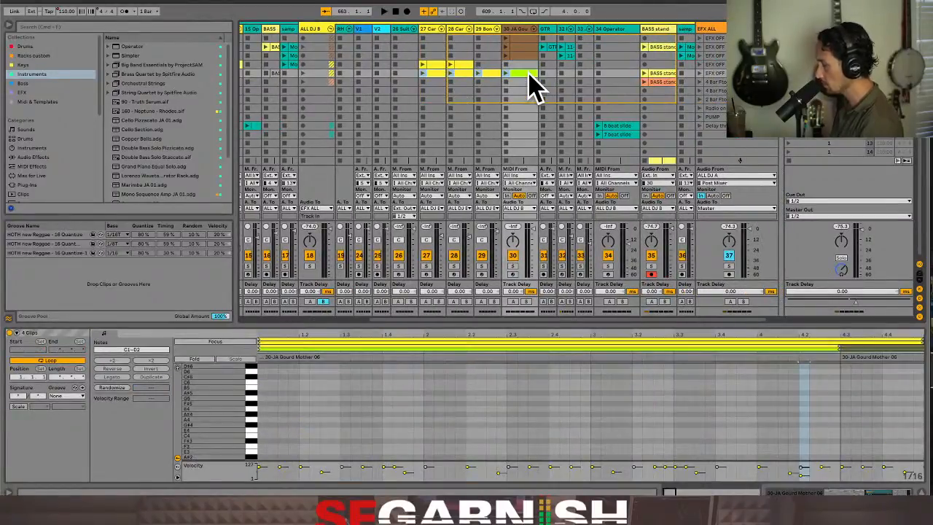
pyautogui.click(432, 73)
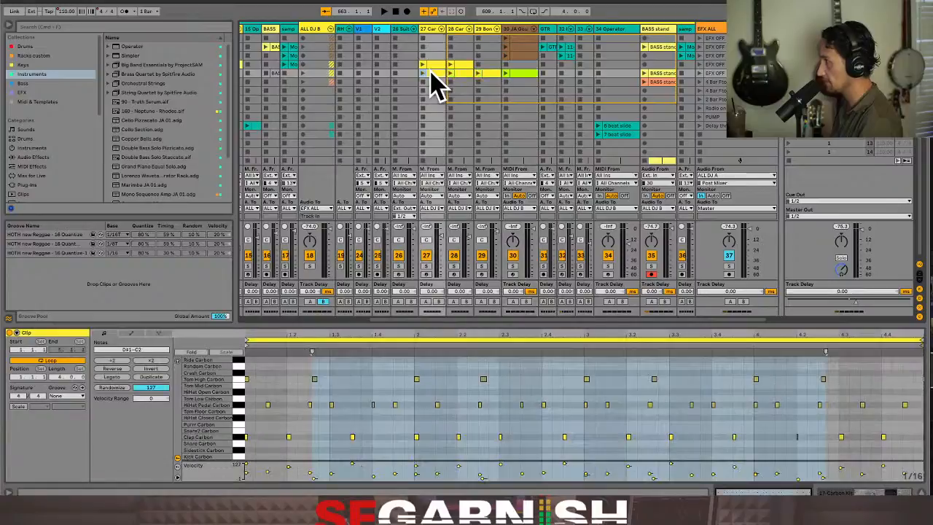
pyautogui.keyDown('shift'); pyautogui.click(528, 73); pyautogui.keyUp('shift')
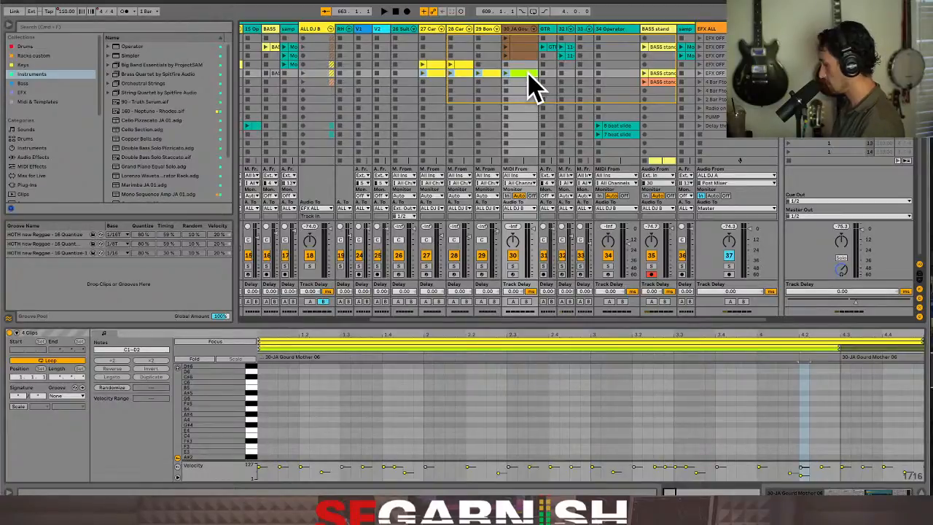
# Paste the four percussion clips into the arrangement on tracks 27 to 30 at bar 529
pyautogui.press('Tab')
pyautogui.moveTo(528, 74); pyautogui.dragTo(495, 117)
pyautogui.scroll(4, 494, 113)
pyautogui.scroll(5, 502, 131)
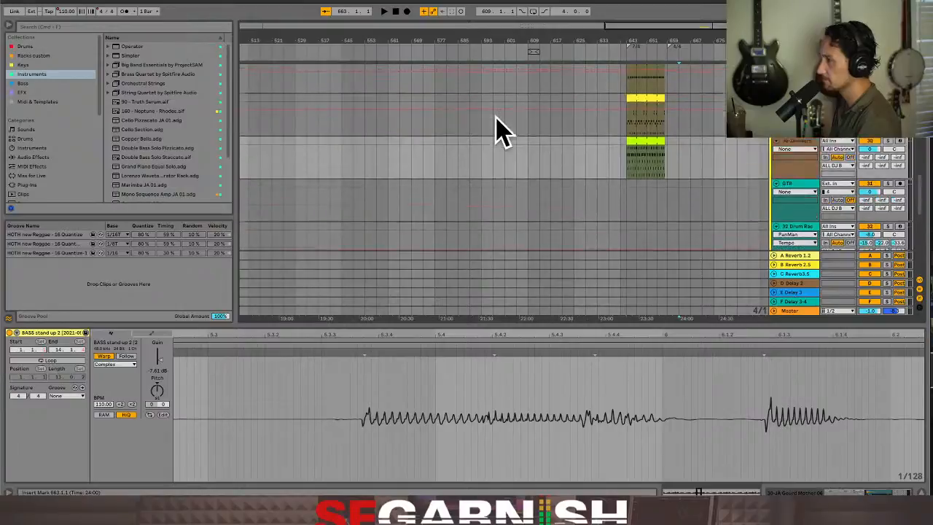
pyautogui.scroll(2, 502, 132)
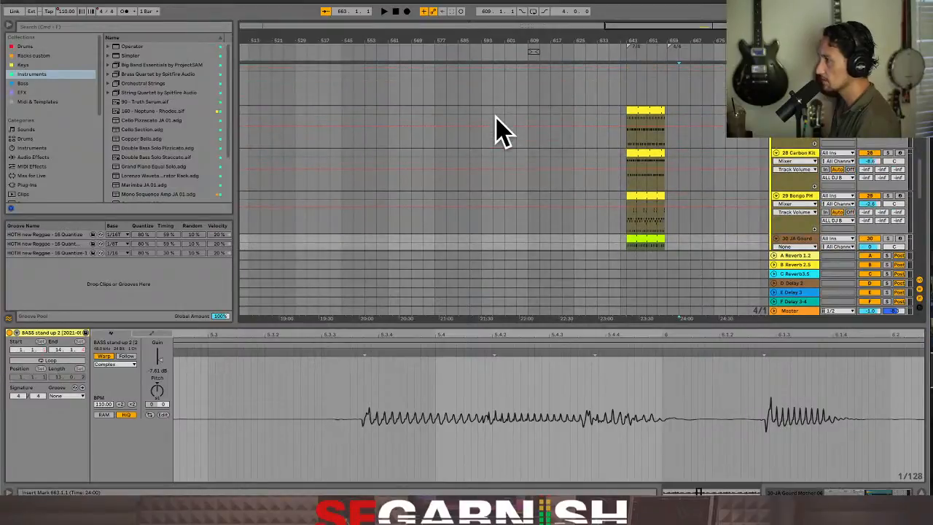
pyautogui.click(296, 143)
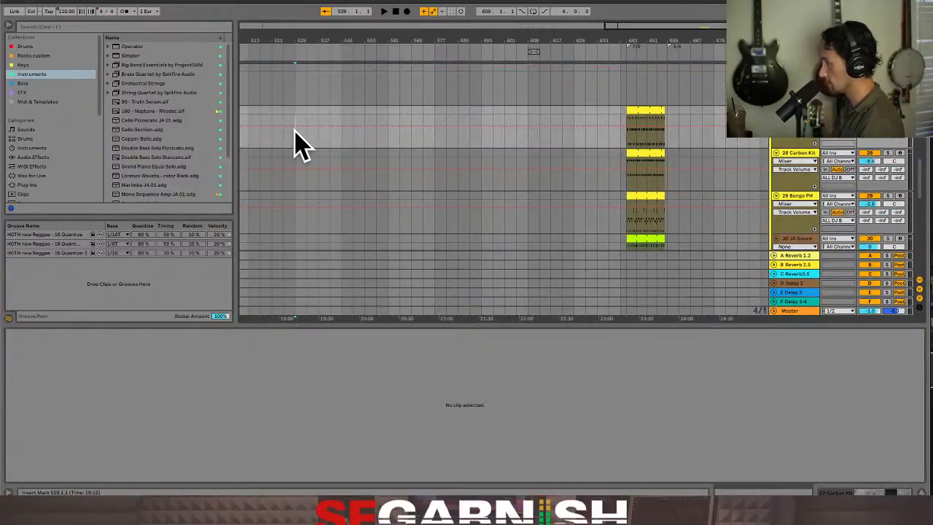
pyautogui.press('super+v')
pyautogui.scroll(-3, 312, 156)
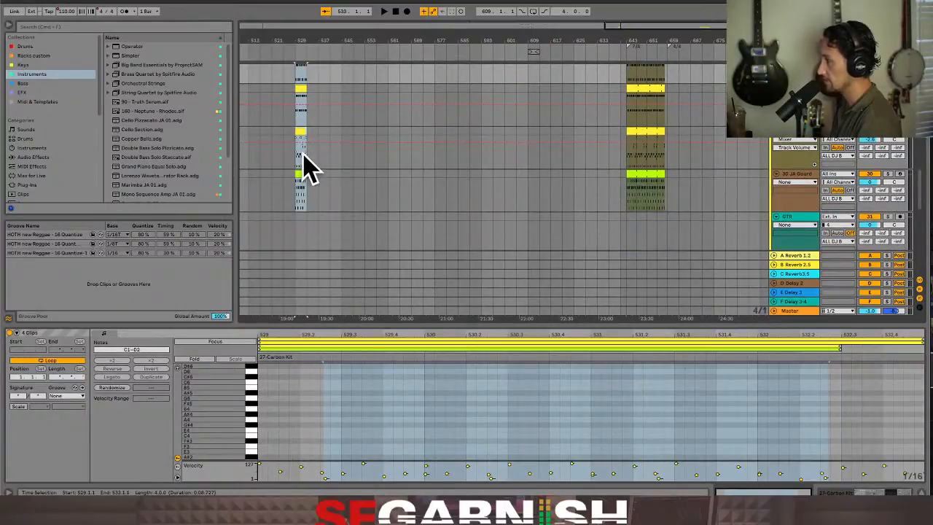
# Delete everything from all tracks of the arrangement and clear the selection
pyautogui.press('Tab')
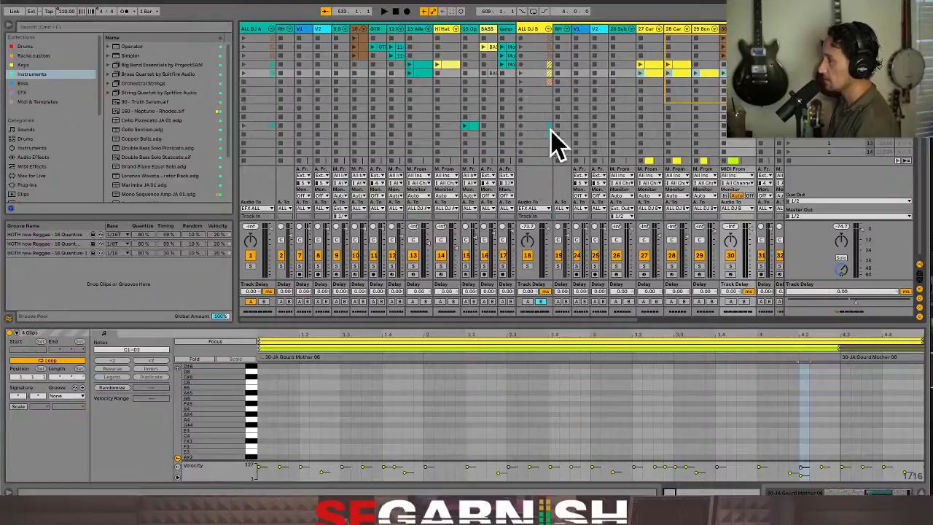
pyautogui.press('Tab')
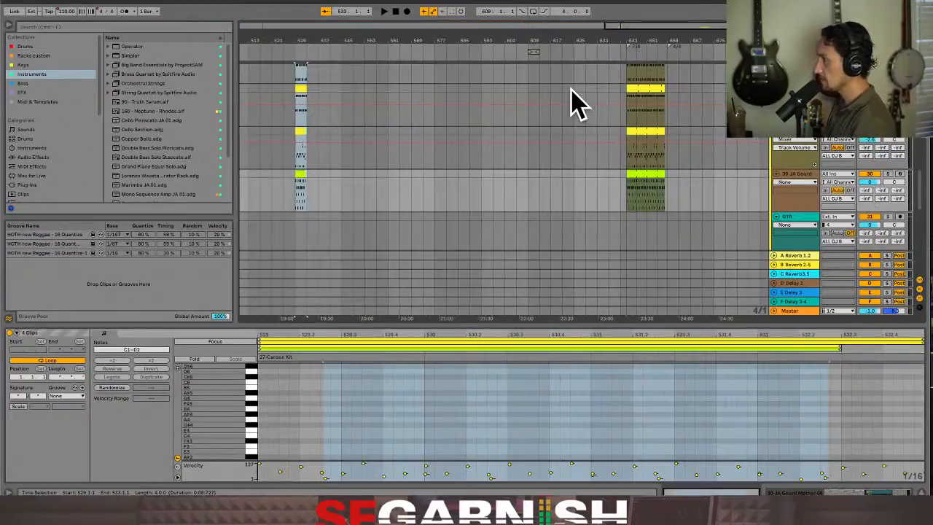
pyautogui.click(460, 184)
pyautogui.press('super+a')
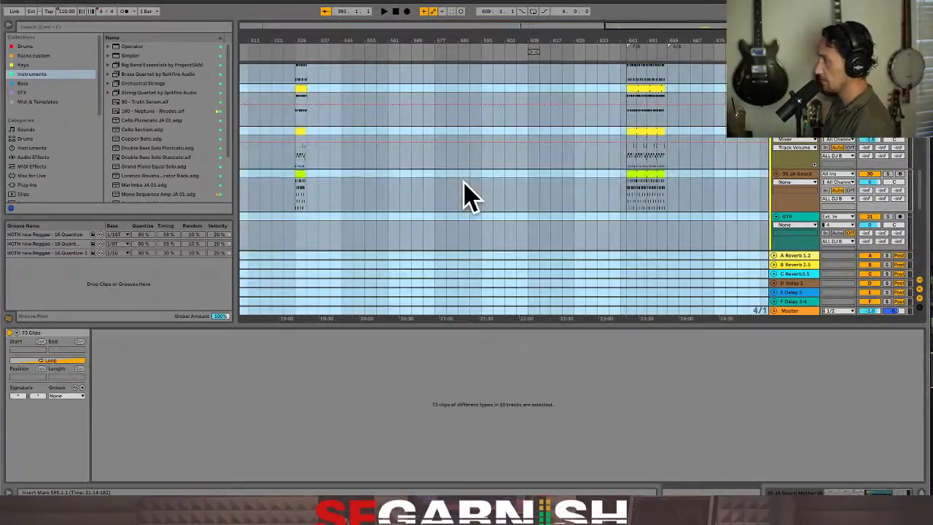
pyautogui.press('Delete')
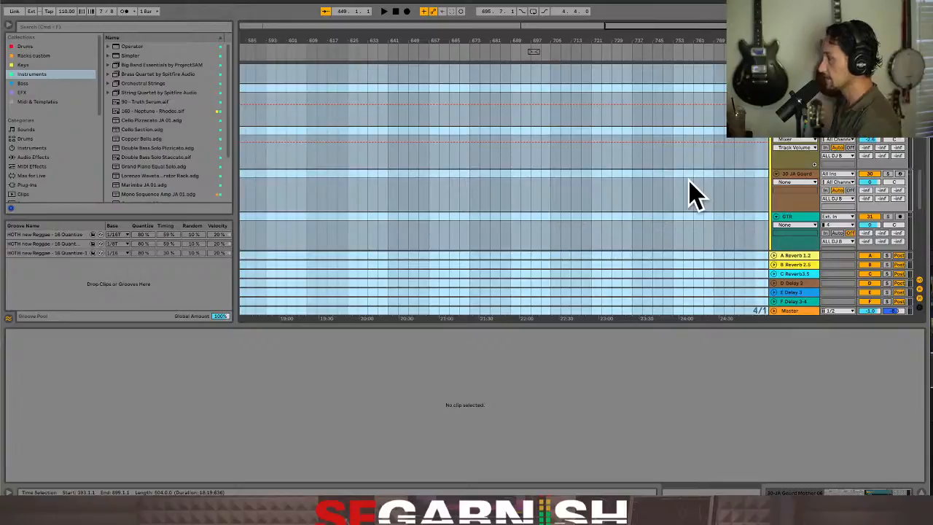
pyautogui.scroll(-8, 585, 192)
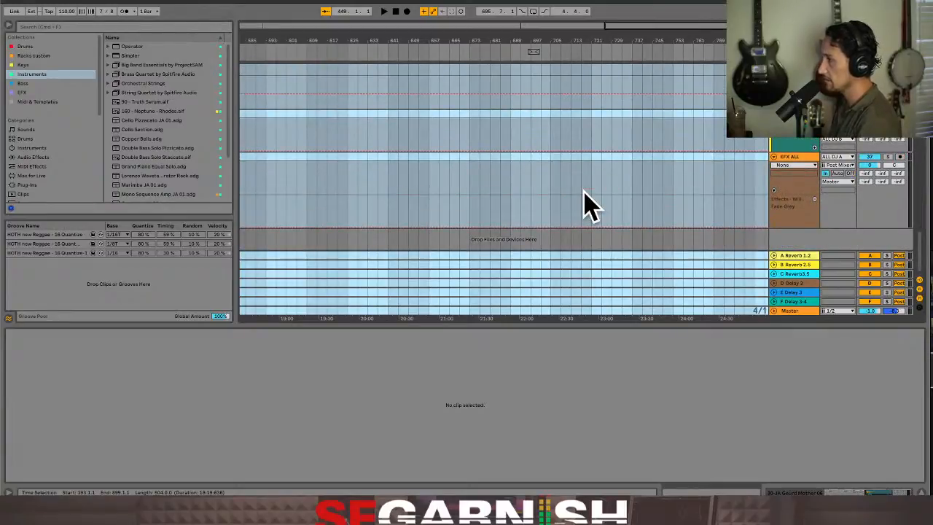
pyautogui.scroll(3, 567, 213)
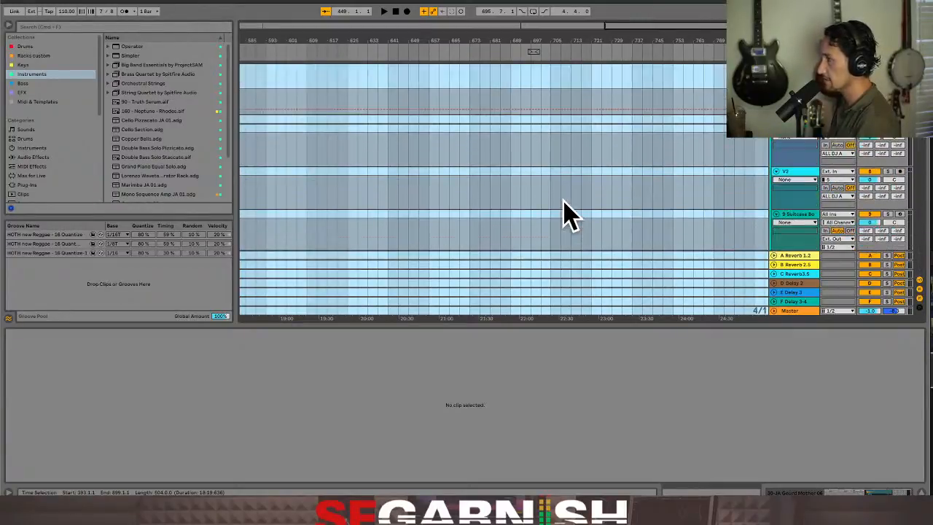
pyautogui.click(342, 204)
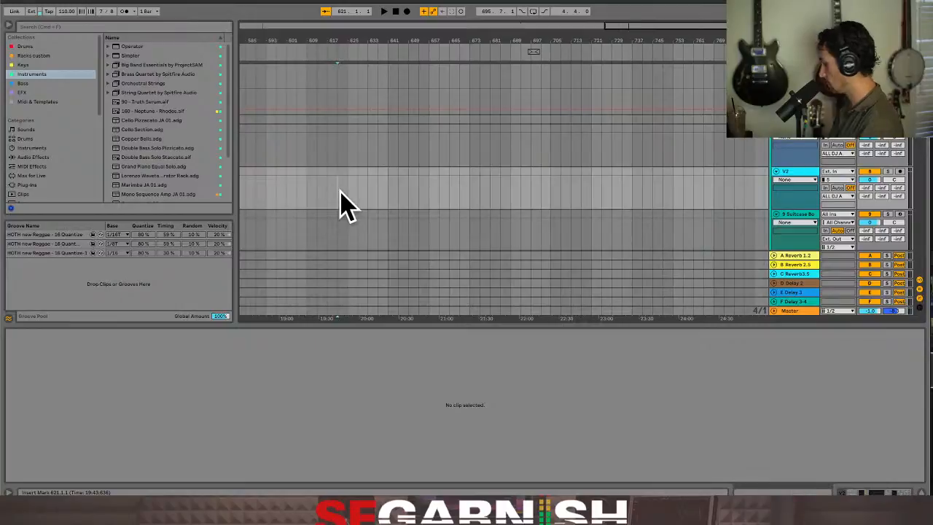
# Add a locator at bar 657 of the empty arrangement and name it FADE TO GREY WITH BREAK
pyautogui.press('Tab')
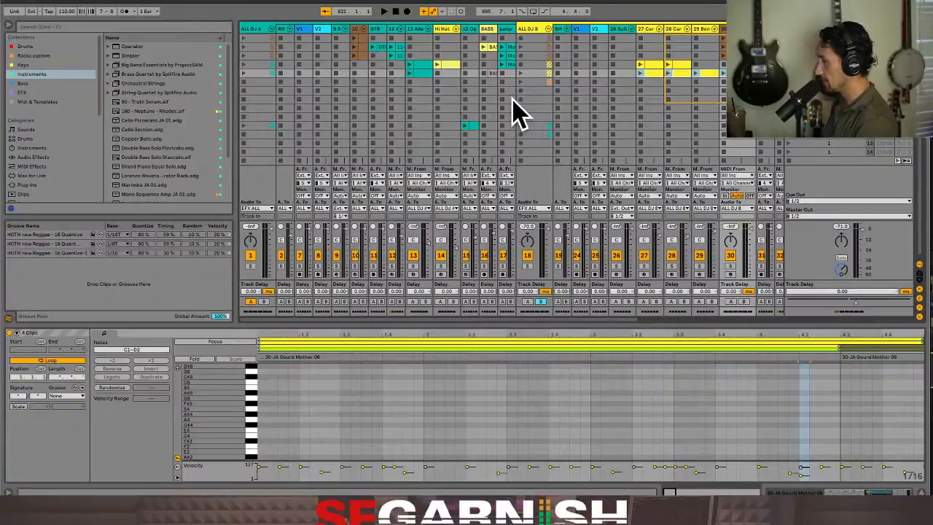
pyautogui.press('Tab')
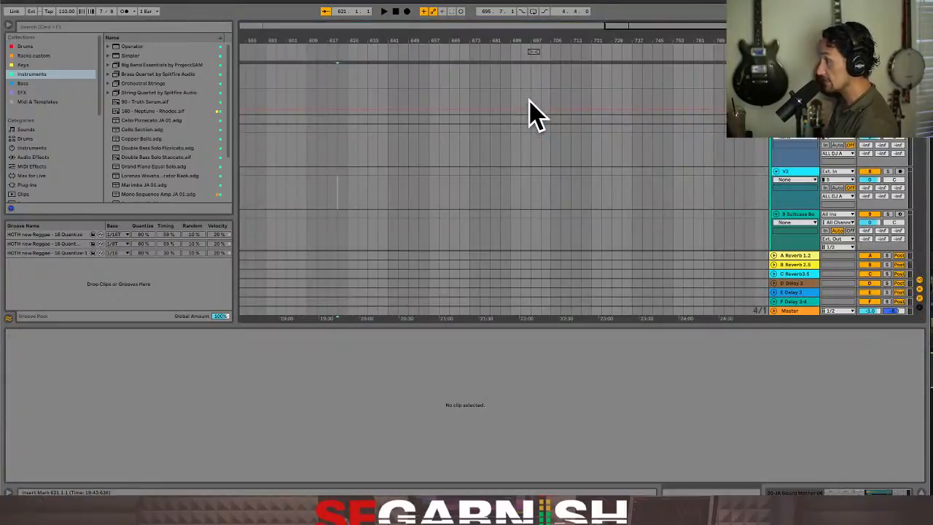
pyautogui.click(439, 154)
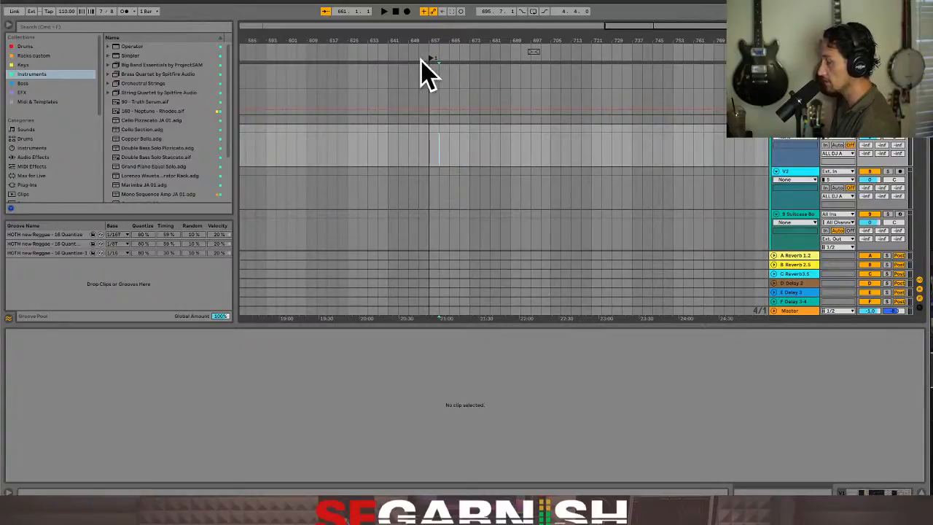
pyautogui.press('super+r')
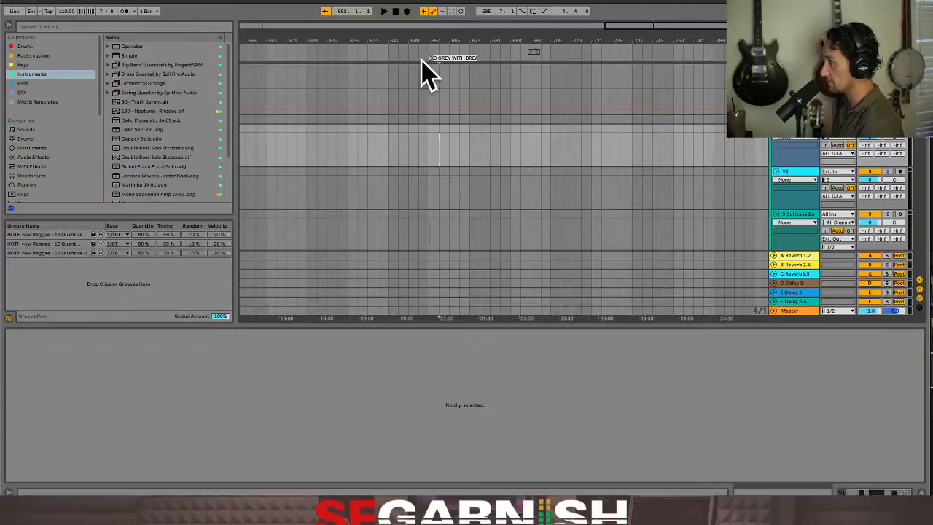
pyautogui.press('Return')
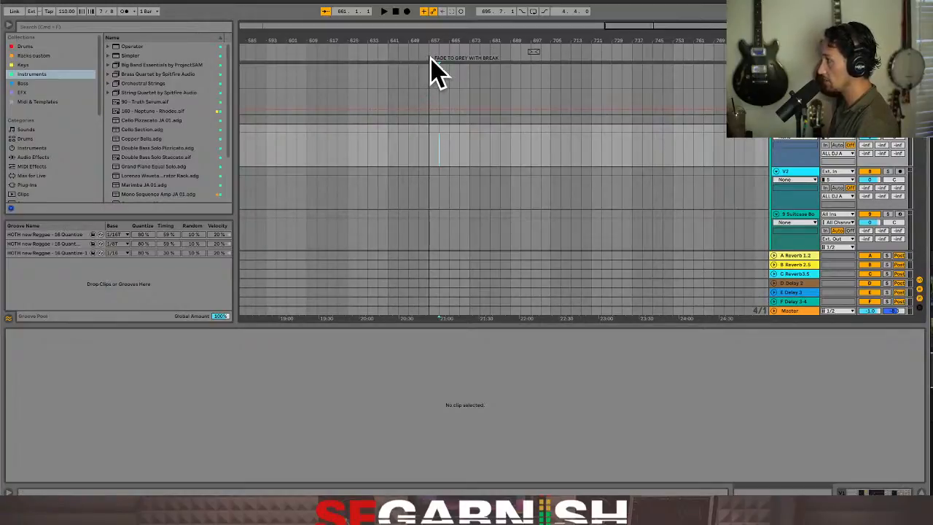
# Map MIDI note A#1 to the FADE TO GREY WITH BREAK locator
pyautogui.rightClick(431, 59)
pyautogui.press('Escape')
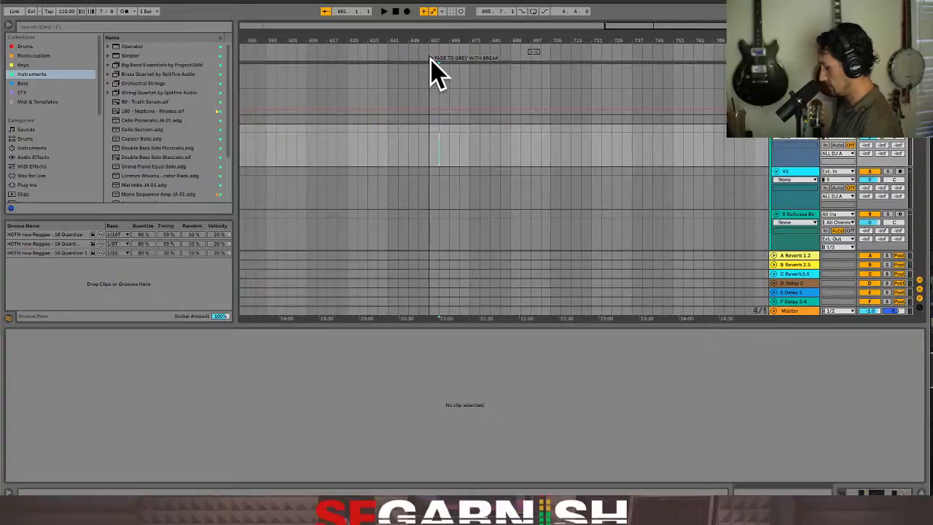
pyautogui.press('super+m')
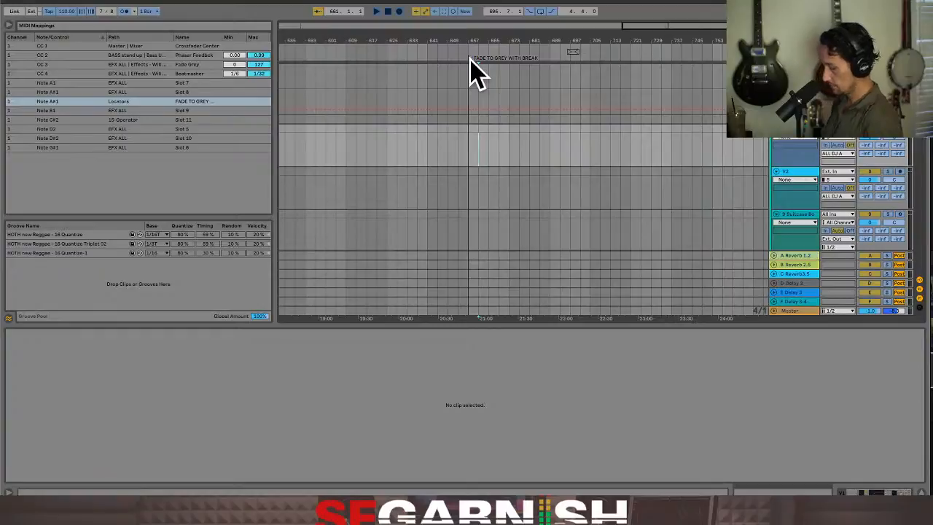
pyautogui.press('super+m')
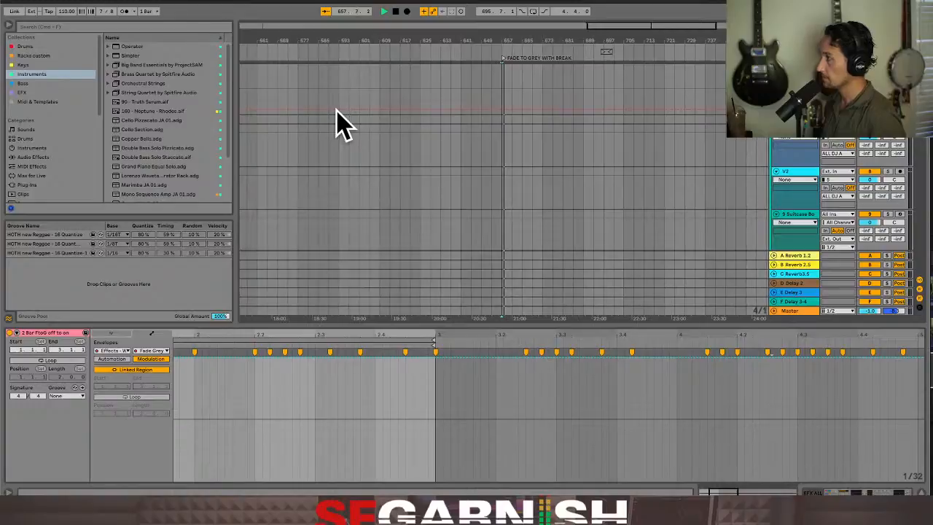
# Examine the EFX ALL track's effects chain, stop playback and place the insert marker at bar 657 on the V1 track
pyautogui.press('Tab')
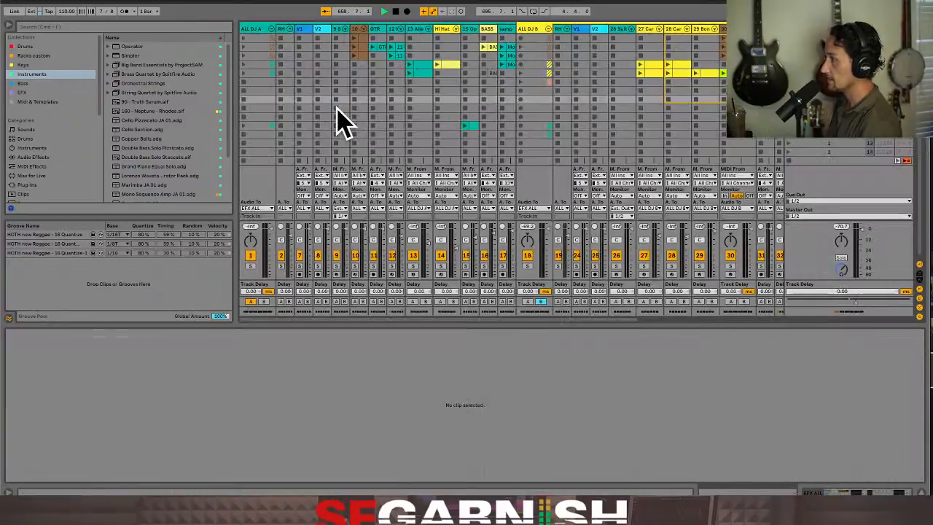
pyautogui.press('Tab')
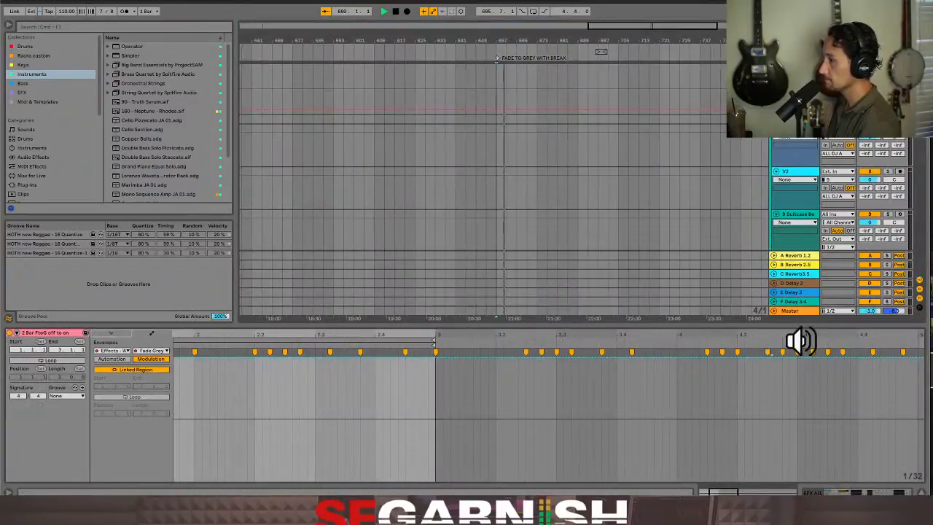
pyautogui.click(860, 491)
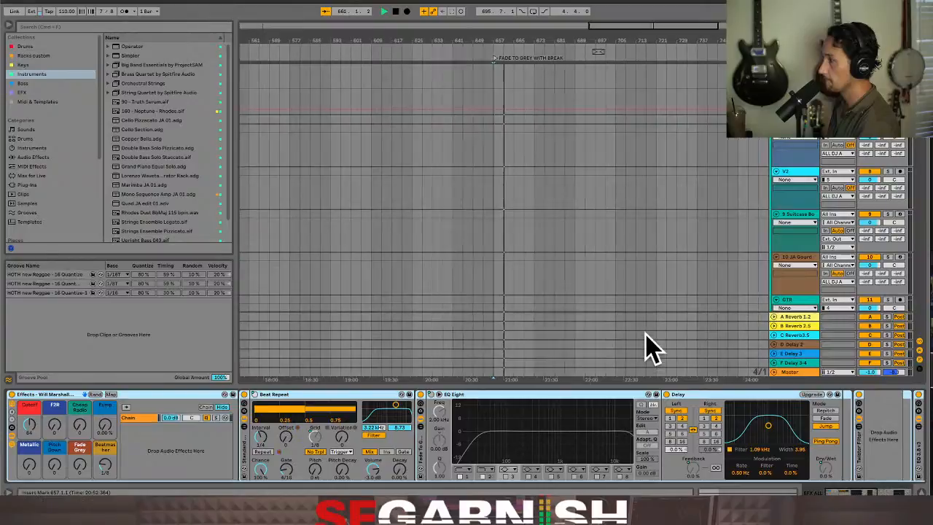
pyautogui.click(493, 87)
pyautogui.press('space')
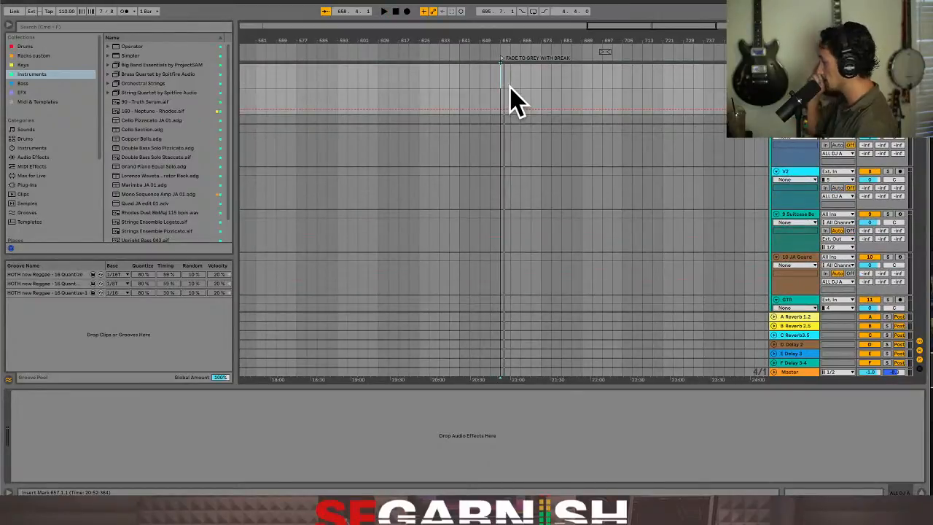
pyautogui.click(501, 149)
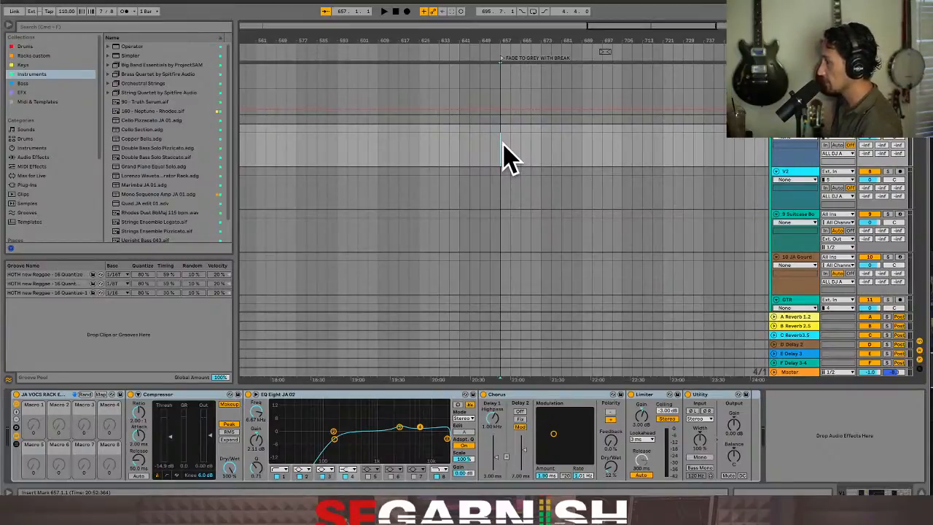
# Reduce the V1 track's vocal effects rack to a single macro control and show the Racks custom collection
pyautogui.scroll(-1, 674, 160)
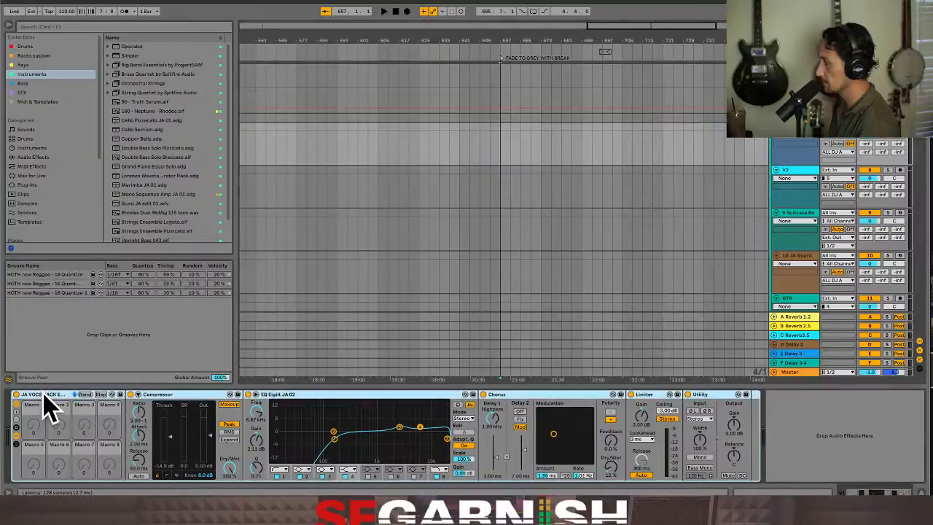
pyautogui.click(17, 433)
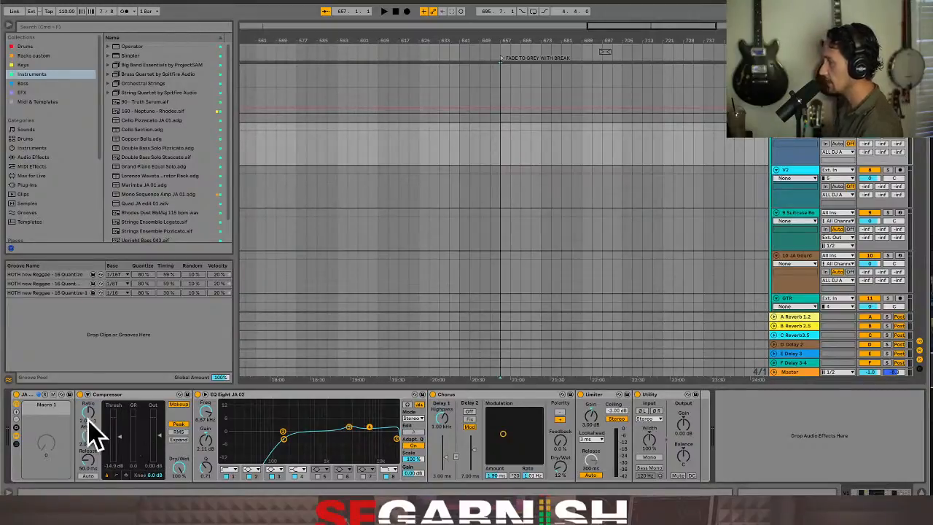
pyautogui.click(41, 56)
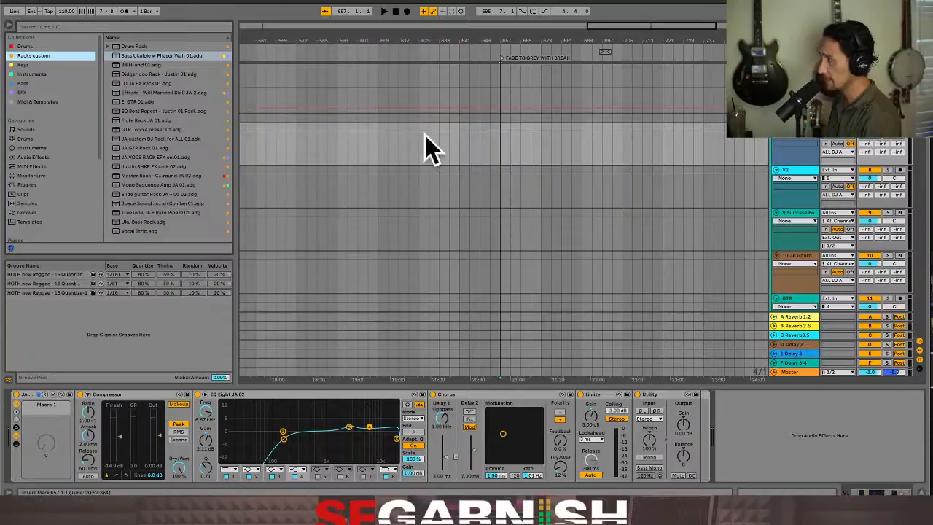
# Insert a MIDI track directly below the V1 track and load Simpler onto it
pyautogui.click(502, 146)
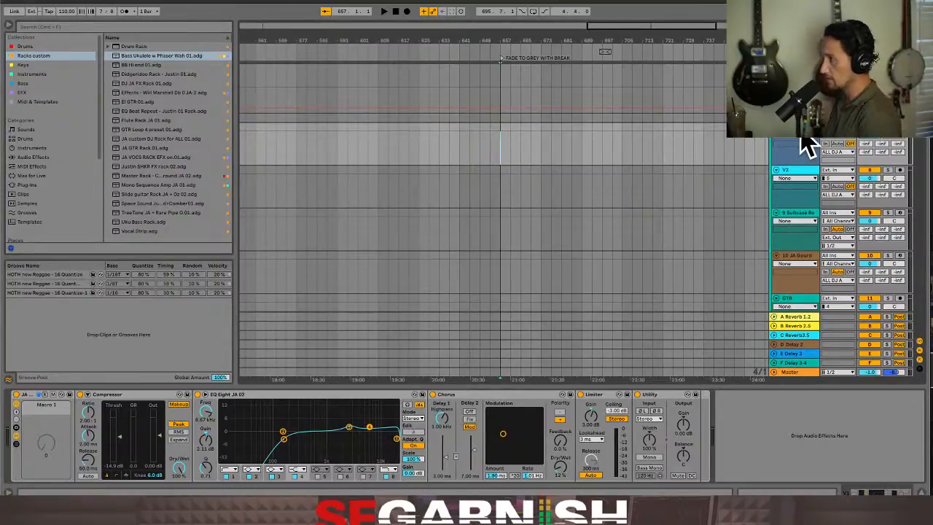
pyautogui.press('super+shift+t')
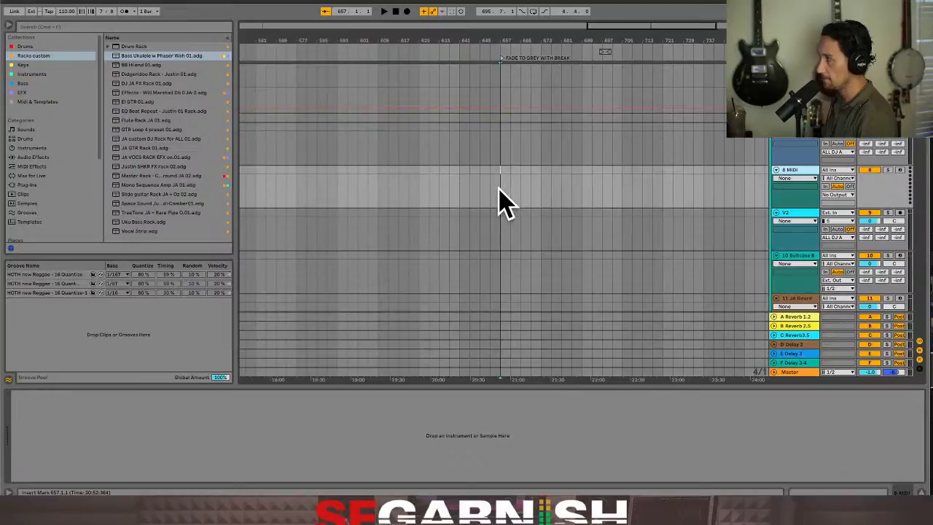
pyautogui.click(33, 74)
pyautogui.click(124, 55)
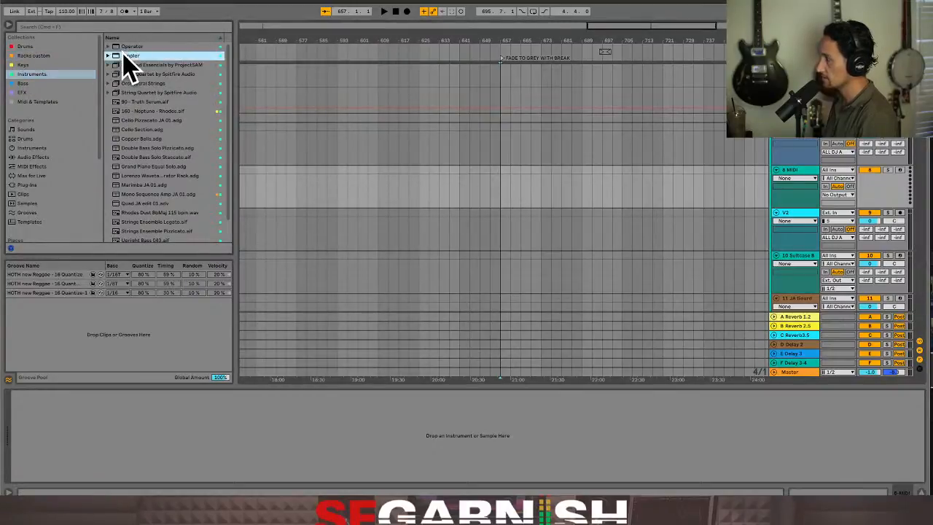
pyautogui.moveTo(124, 55); pyautogui.dragTo(444, 191)
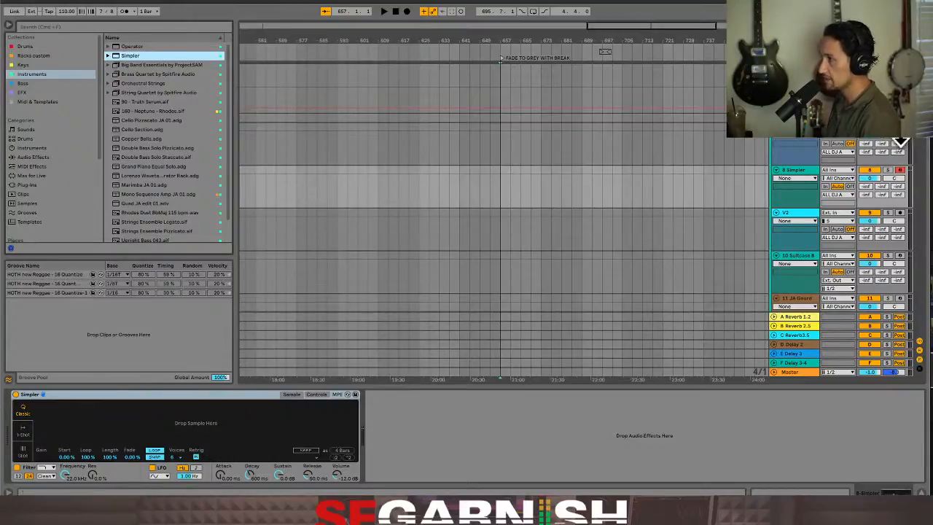
# Arm the V1 track for recording and set its input to channel 11 with monitoring on Auto
pyautogui.click(900, 126)
pyautogui.click(908, 146)
pyautogui.click(850, 151)
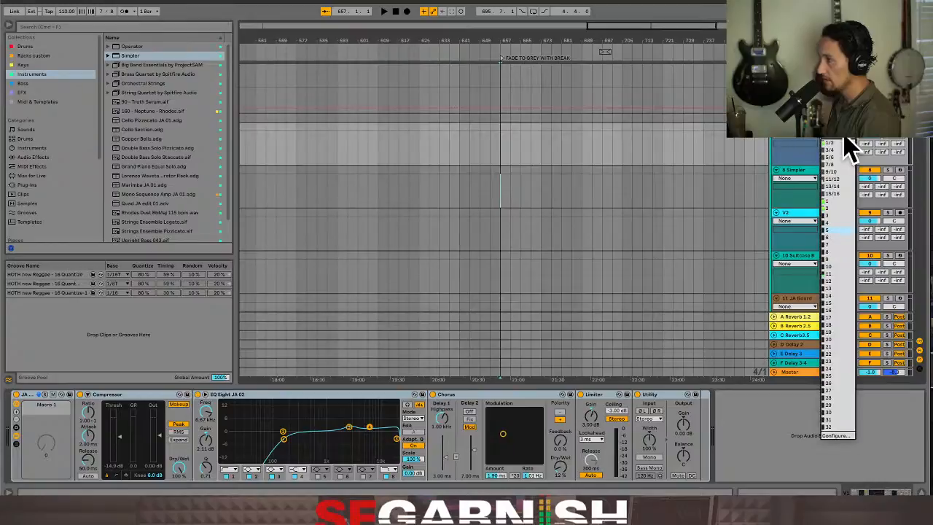
pyautogui.click(837, 275)
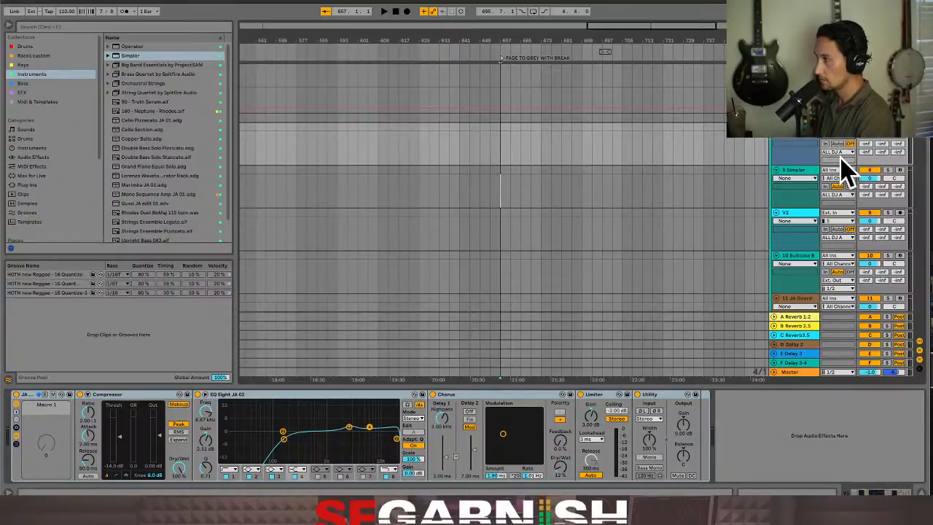
pyautogui.click(838, 144)
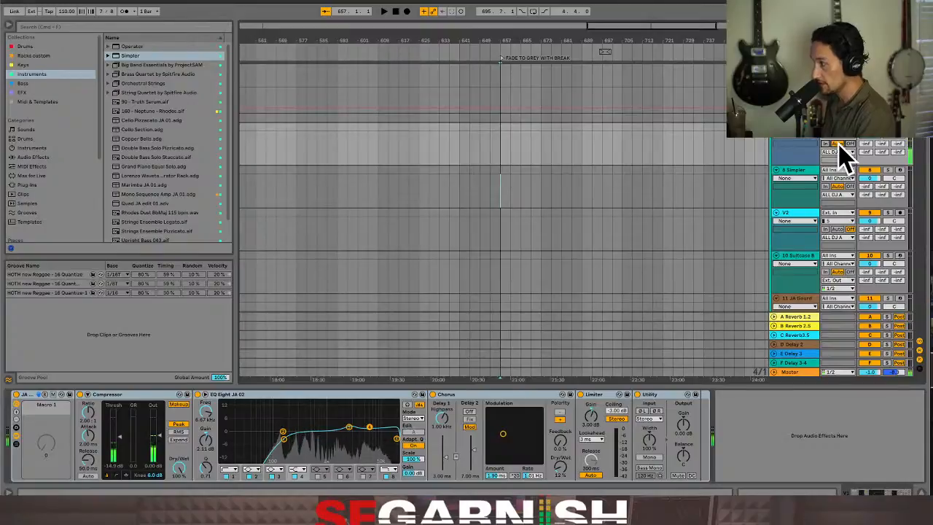
# Boost band 3 of the vocal rack's EQ Eight to about 3.37 dB at about 2.56 kHz
pyautogui.click(207, 401)
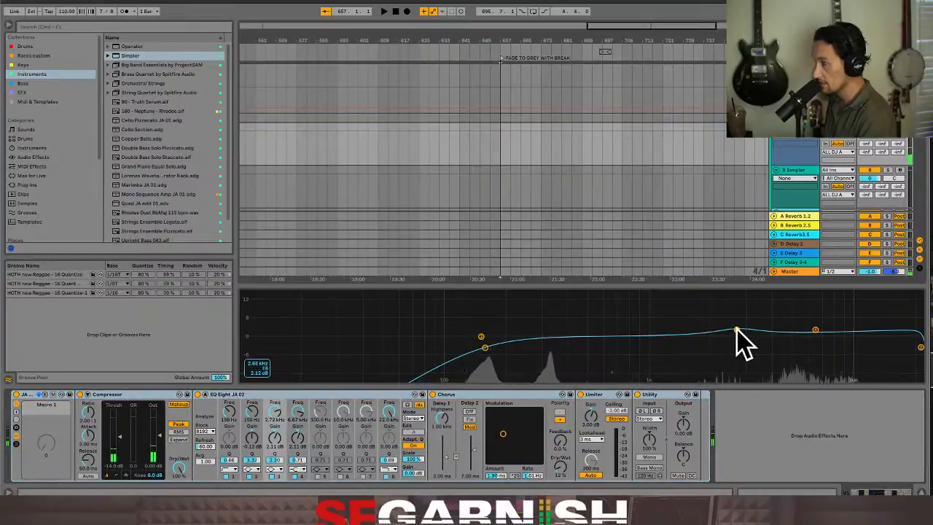
pyautogui.click(208, 410)
pyautogui.click(212, 410)
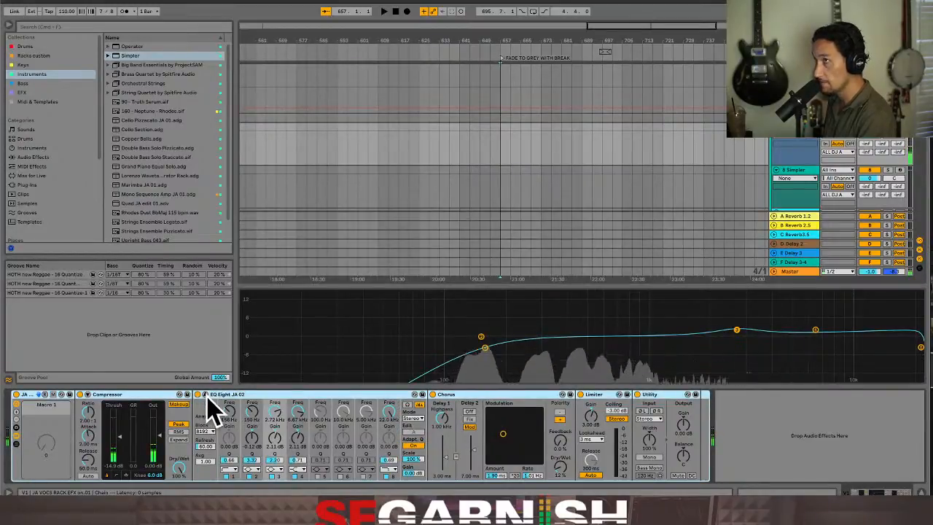
pyautogui.click(209, 411)
pyautogui.click(209, 411)
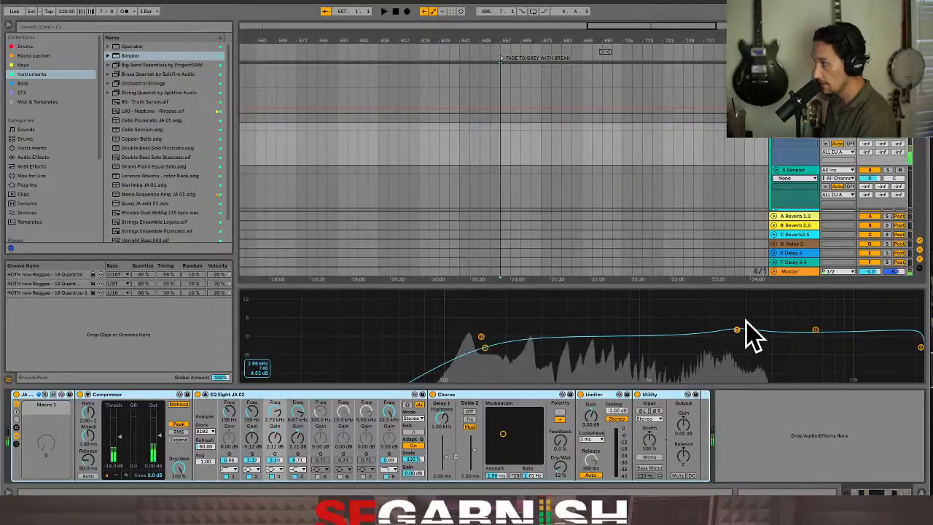
pyautogui.moveTo(738, 330)
pyautogui.mouseDown()
pyautogui.moveTo(729, 304)
pyautogui.moveTo(746, 305)
pyautogui.moveTo(733, 329)
pyautogui.mouseUp()
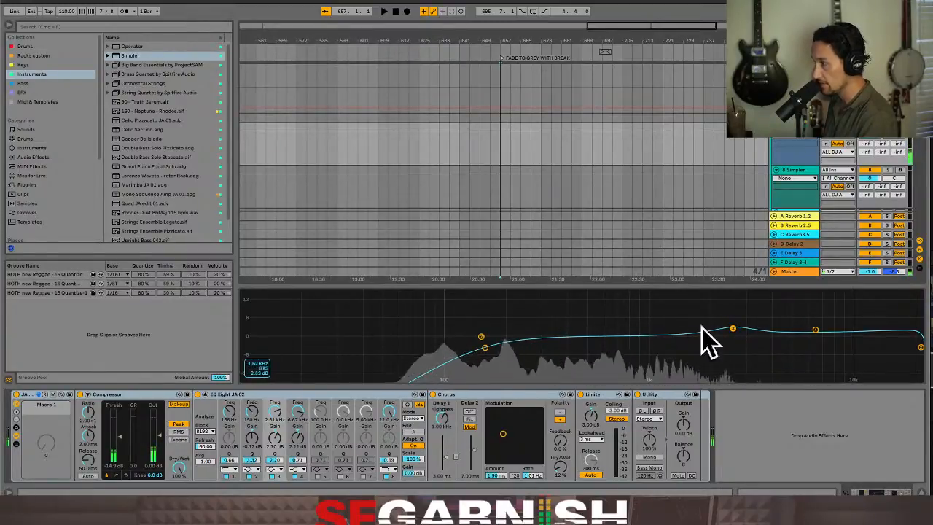
pyautogui.moveTo(731, 327); pyautogui.dragTo(626, 312)
pyautogui.moveTo(573, 299); pyautogui.dragTo(732, 327)
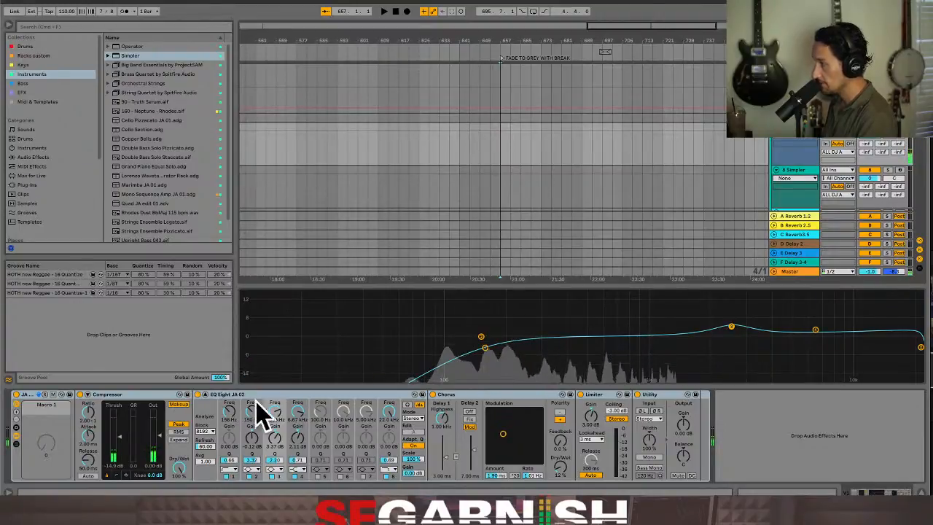
pyautogui.click(205, 395)
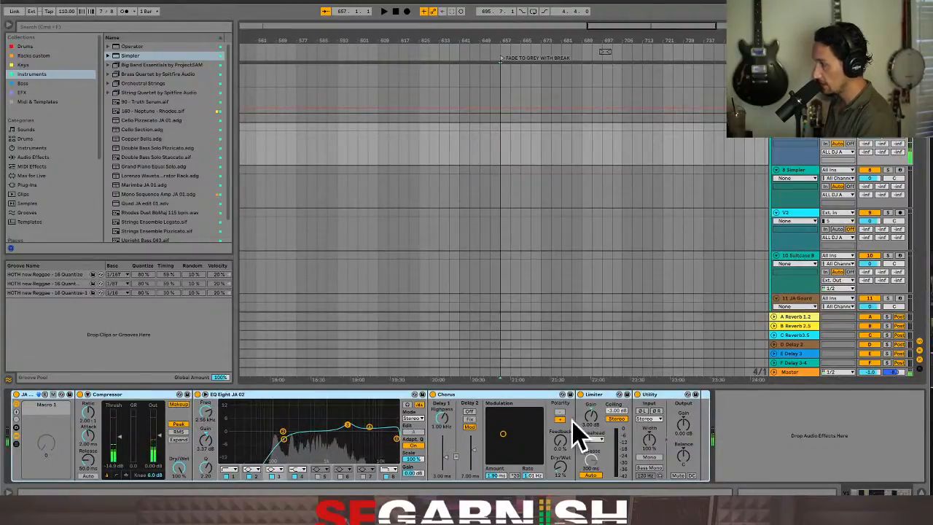
# Raise the Utility's output gain to 10 dB and turn down the Chorus dry/wet mix in the vocal rack
pyautogui.click(684, 424)
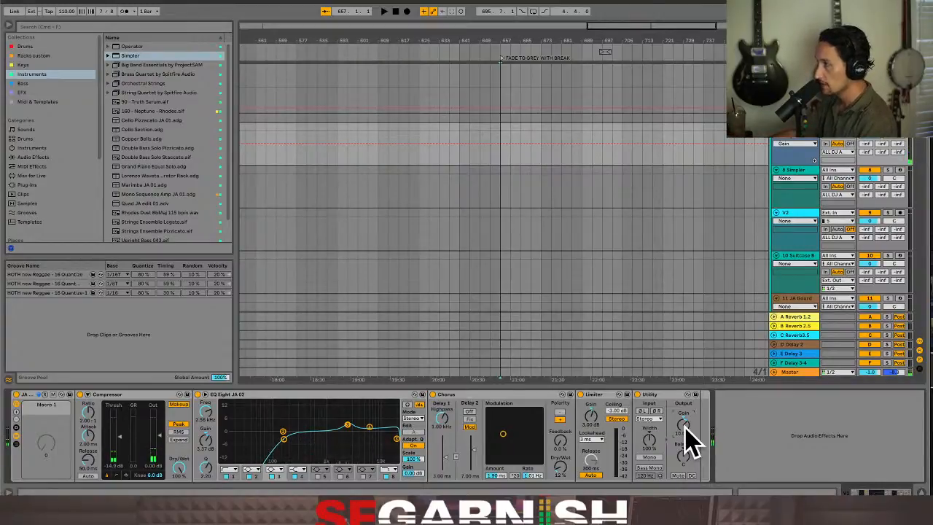
pyautogui.click(562, 470)
pyautogui.moveTo(560, 467); pyautogui.dragTo(570, 473)
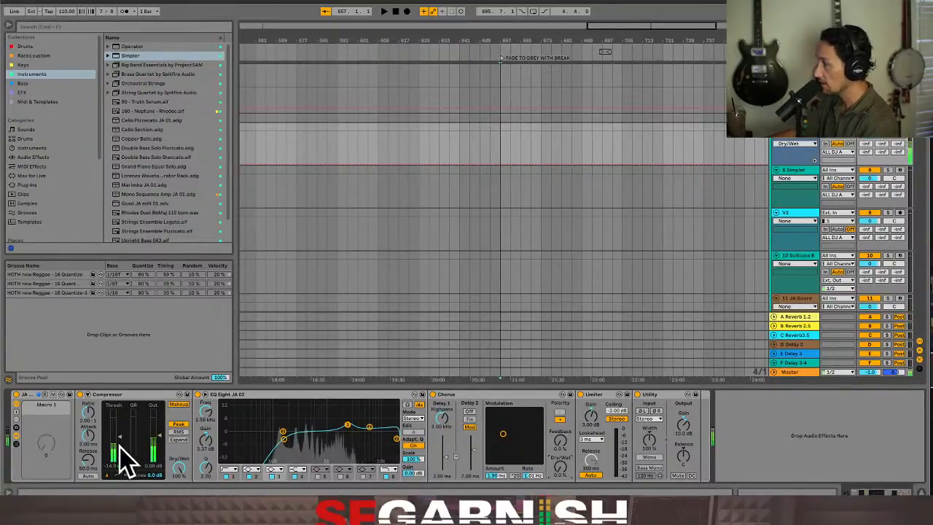
# Lower the Compressor's threshold to about -22 dB and save the rack as the preset JA VOCS RACK EFX on.02
pyautogui.moveTo(125, 454); pyautogui.dragTo(124, 458)
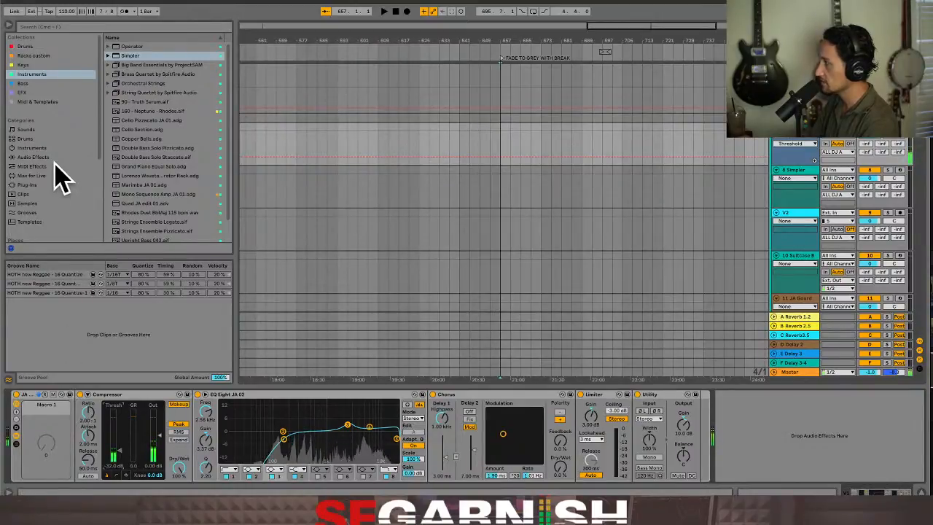
pyautogui.click(42, 56)
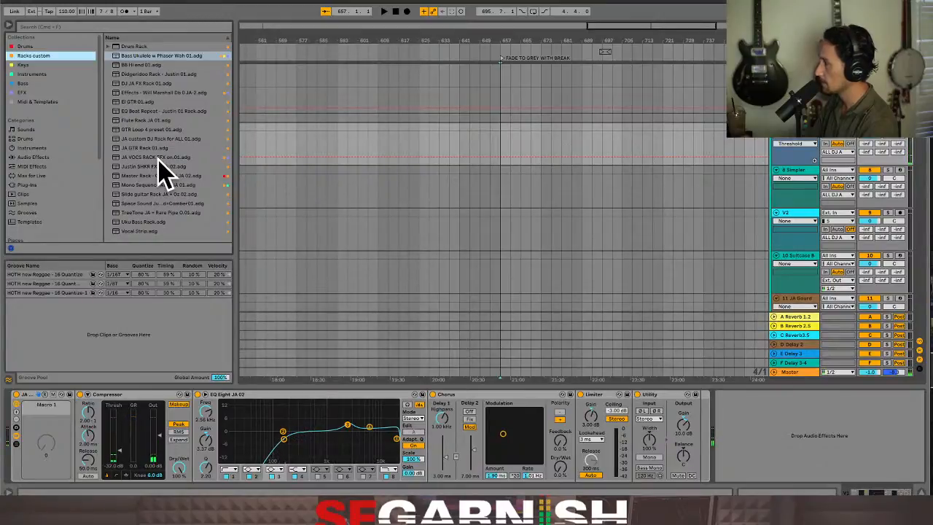
pyautogui.click(70, 395)
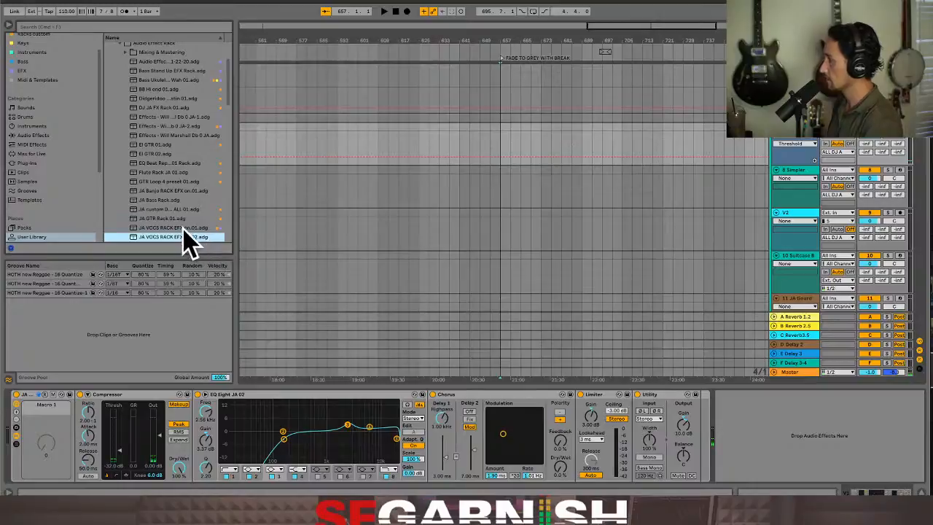
# Assign the JA VOCS RACK EFX on.02 preset to the Racks custom collection and select it there
pyautogui.rightClick(175, 237)
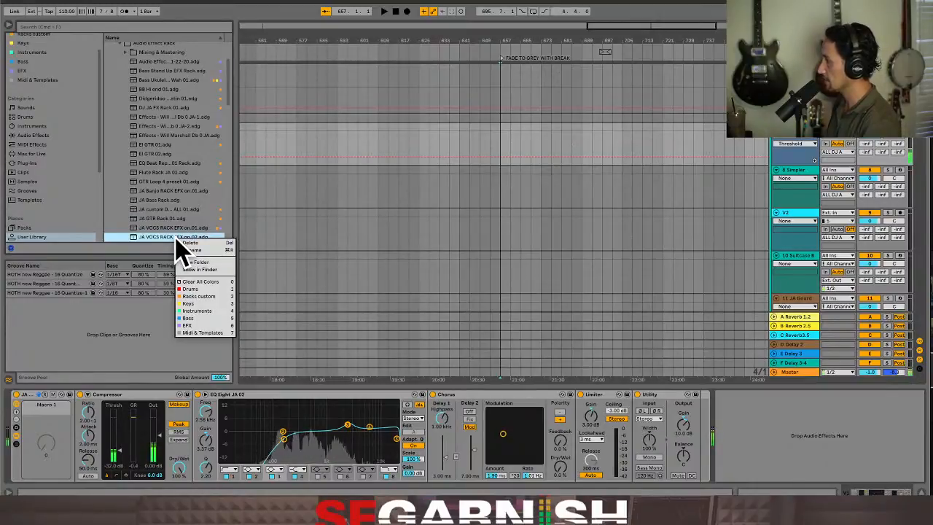
pyautogui.click(213, 297)
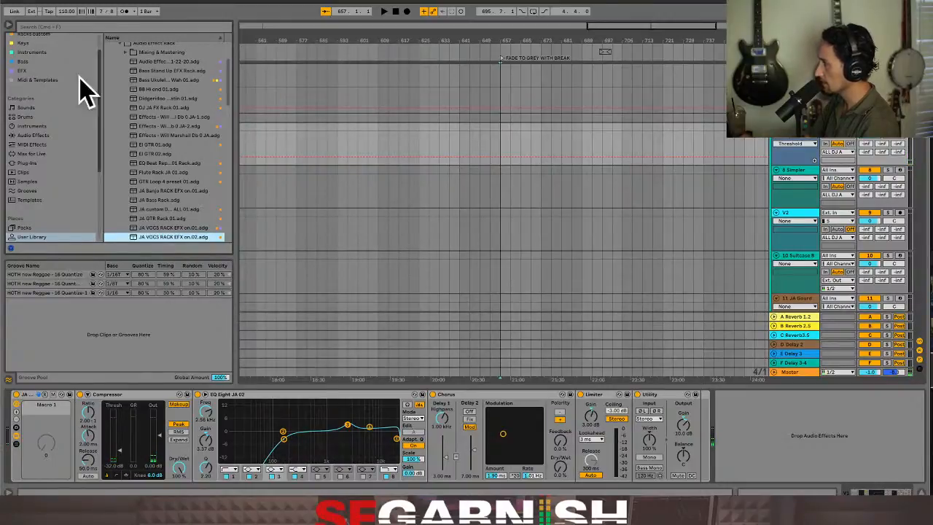
pyautogui.scroll(2, 46, 83)
pyautogui.click(36, 57)
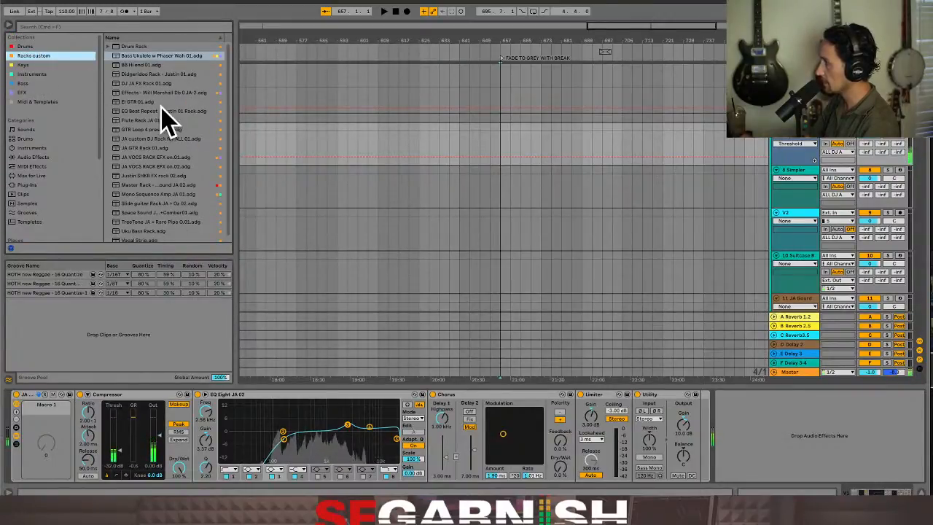
pyautogui.scroll(-1, 168, 157)
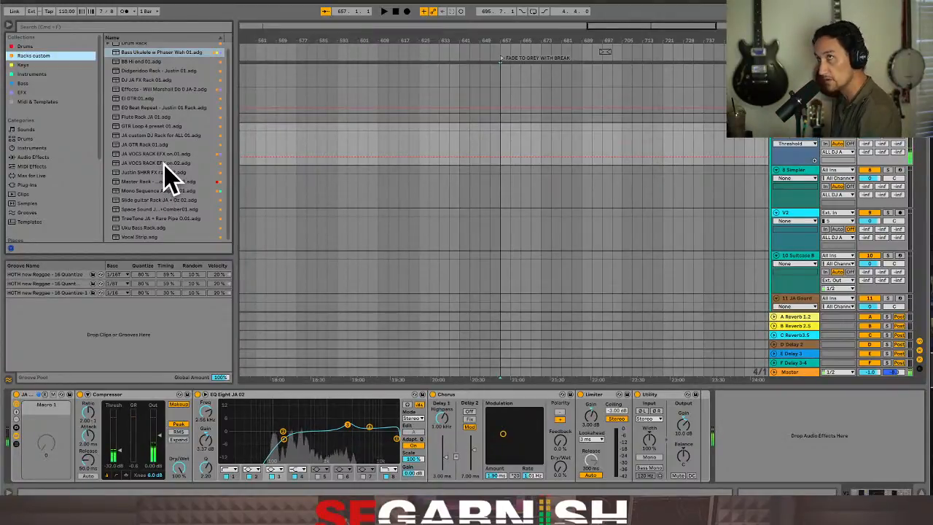
pyautogui.scroll(1, 165, 164)
pyautogui.click(165, 167)
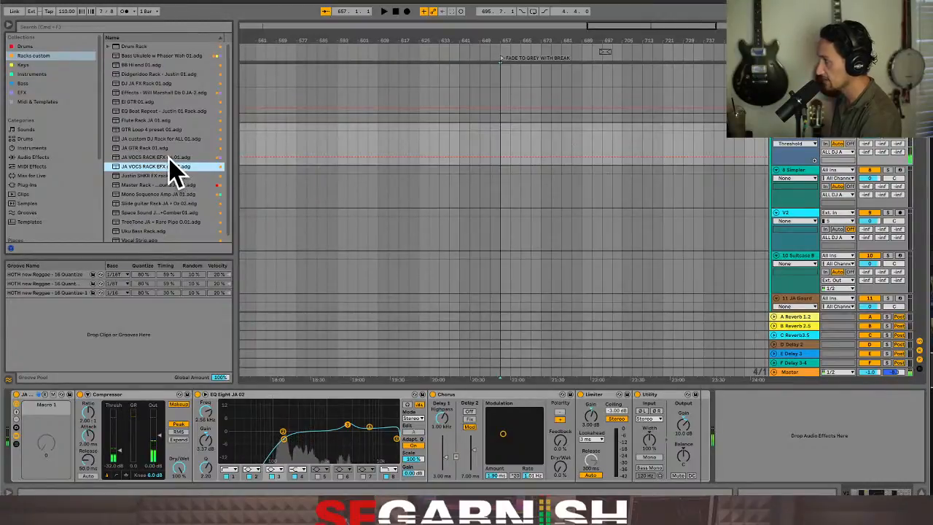
# Clear all collection colors from JA VOCS RACK EFX on.01 and select JA VOCS RACK EFX on.02 in Racks custom
pyautogui.click(168, 158)
pyautogui.rightClick(167, 159)
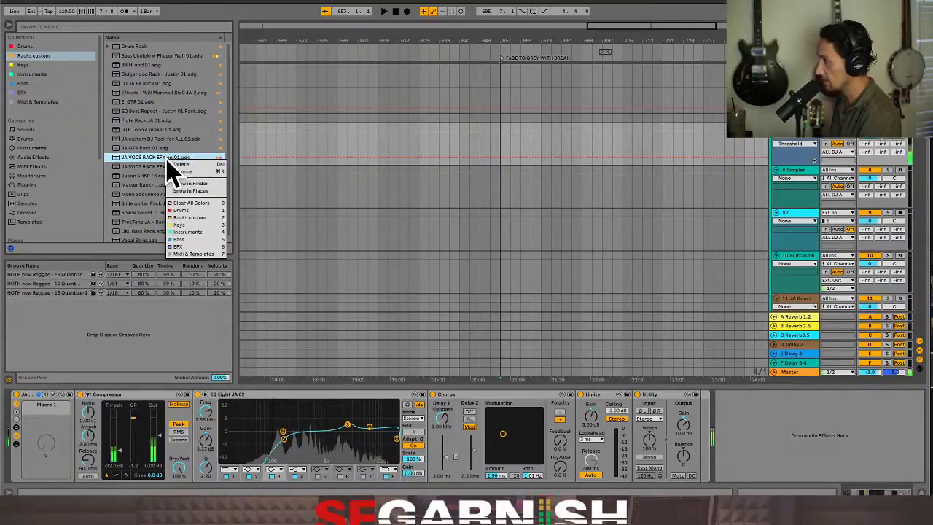
pyautogui.click(191, 204)
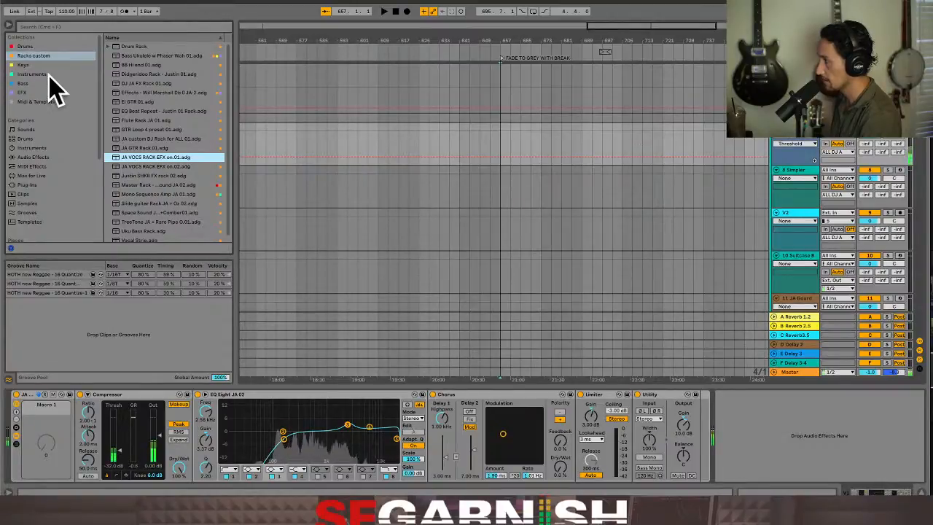
pyautogui.click(42, 56)
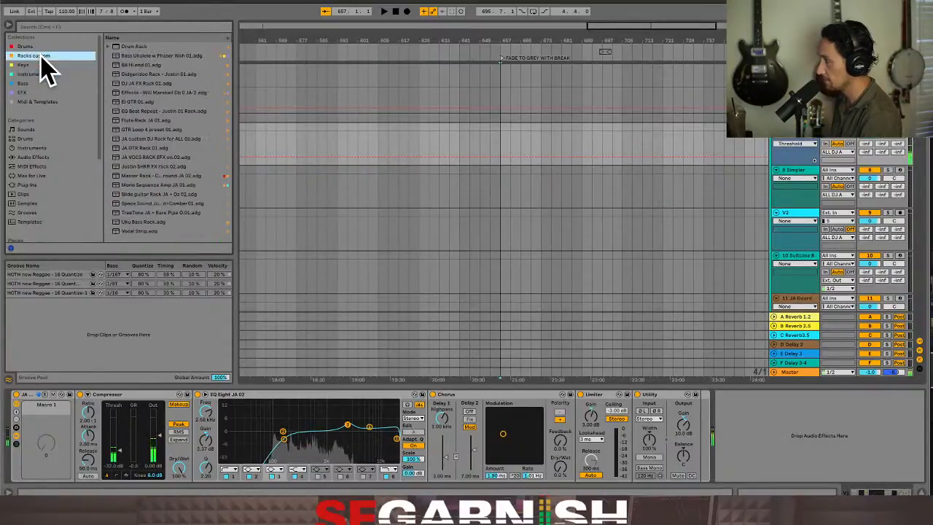
pyautogui.click(155, 157)
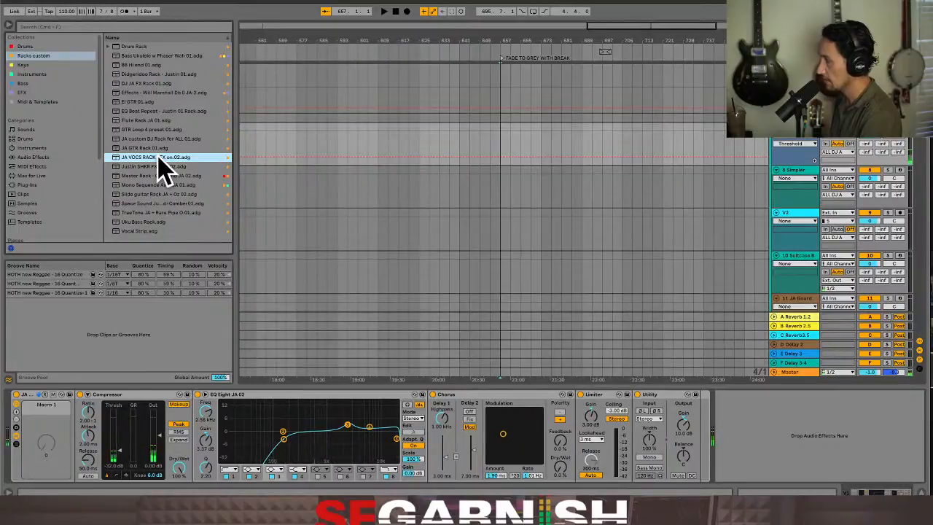
# Place the insert marker at bar 601 on the V1 track and turn on the metronome
pyautogui.click(480, 192)
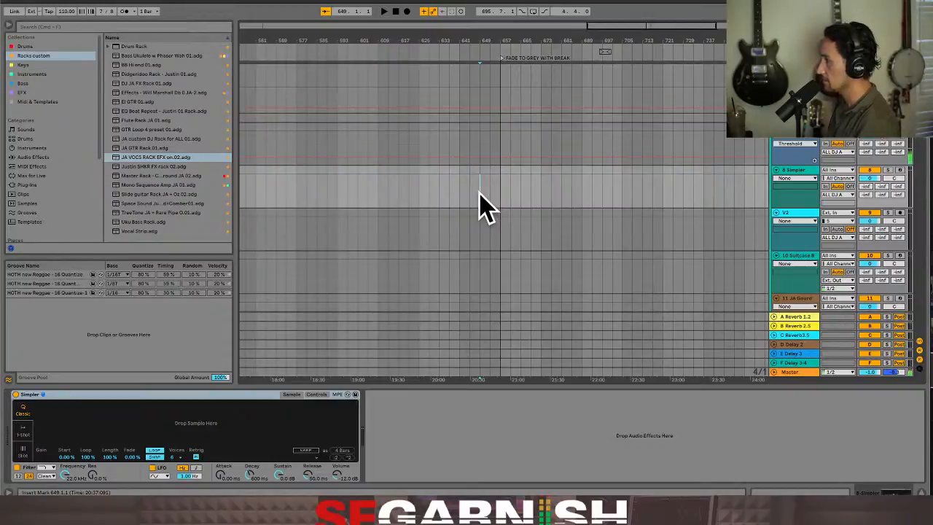
pyautogui.click(479, 144)
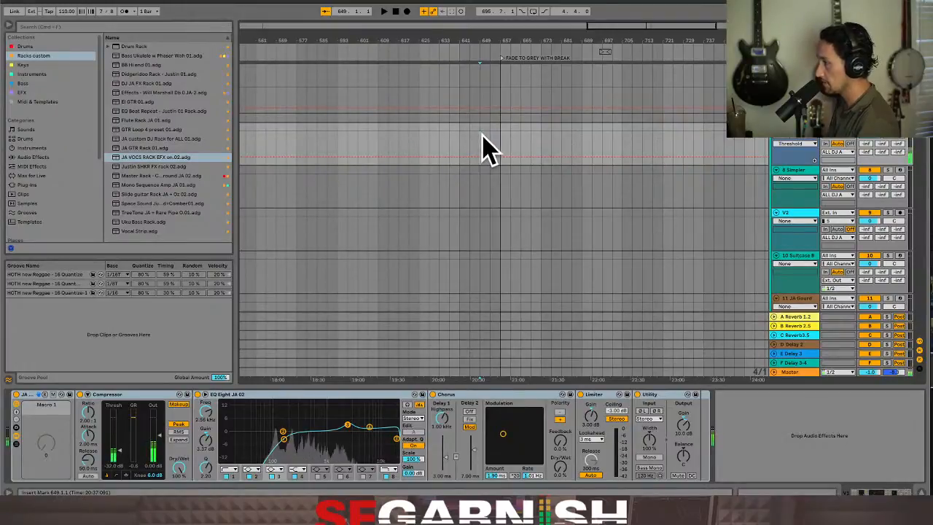
pyautogui.click(500, 148)
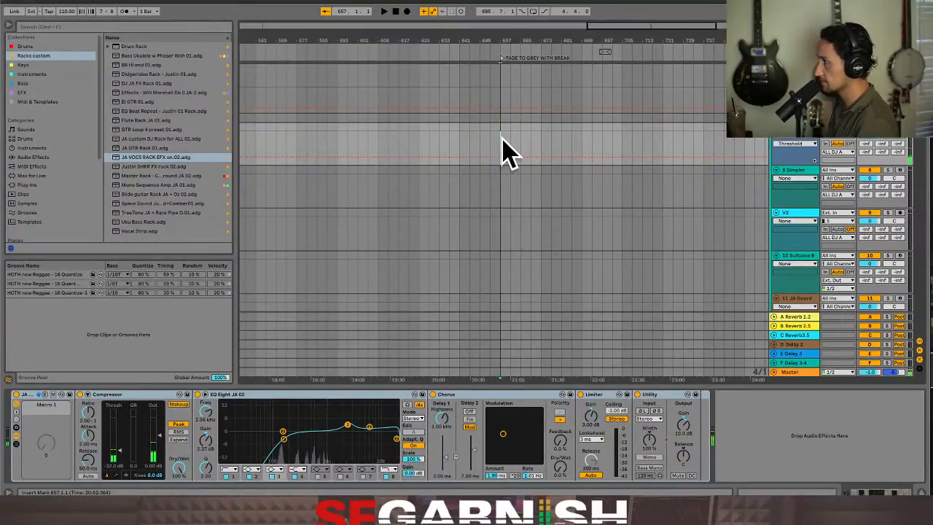
pyautogui.click(358, 139)
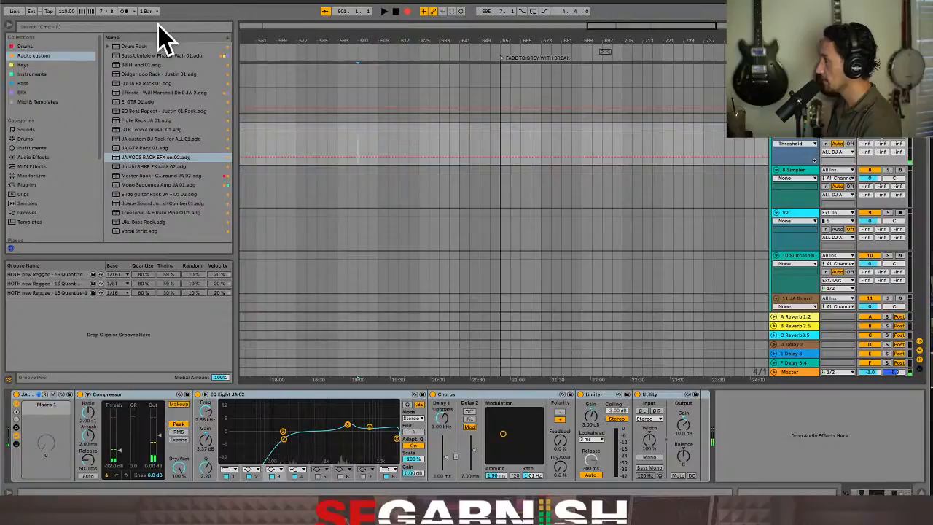
pyautogui.click(124, 11)
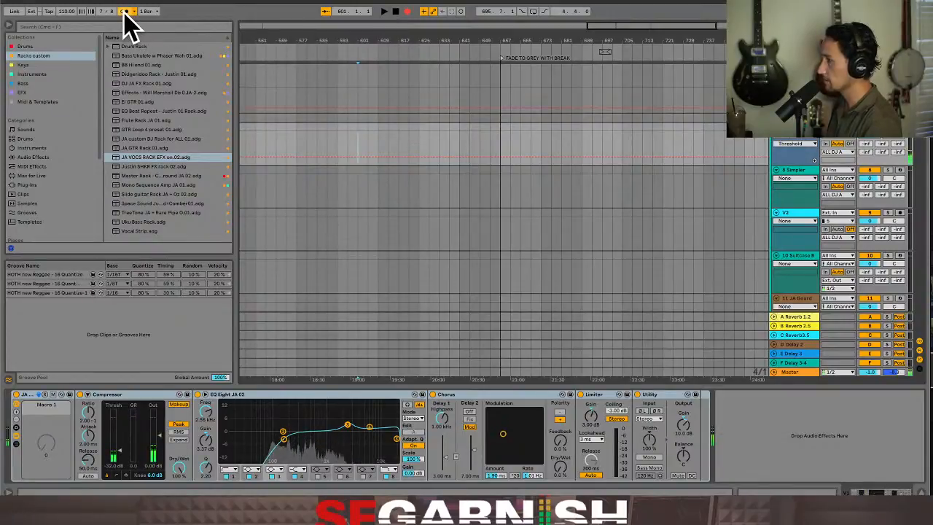
# Check the metronome in playback from bar 601 and set the time signature to 4/4
pyautogui.press('space')
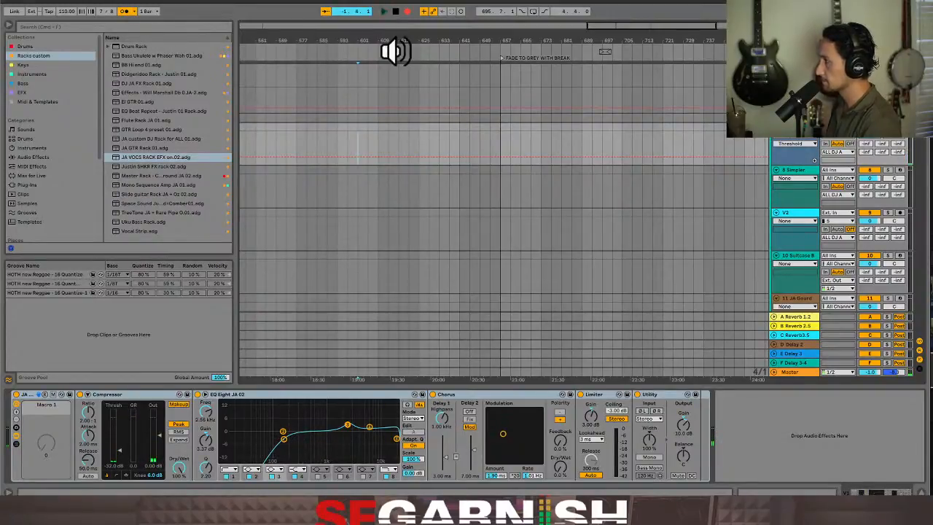
pyautogui.press('space')
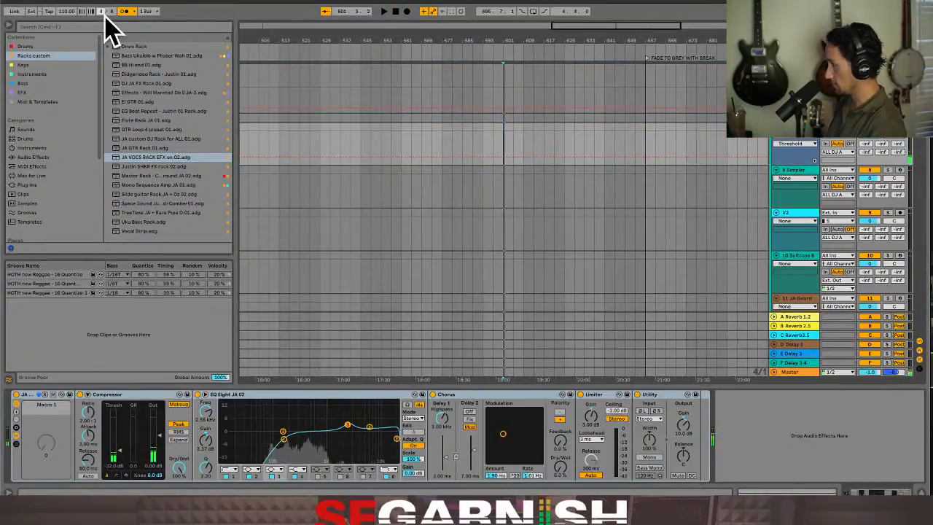
pyautogui.click(111, 12)
pyautogui.write('4')
pyautogui.press('Return')
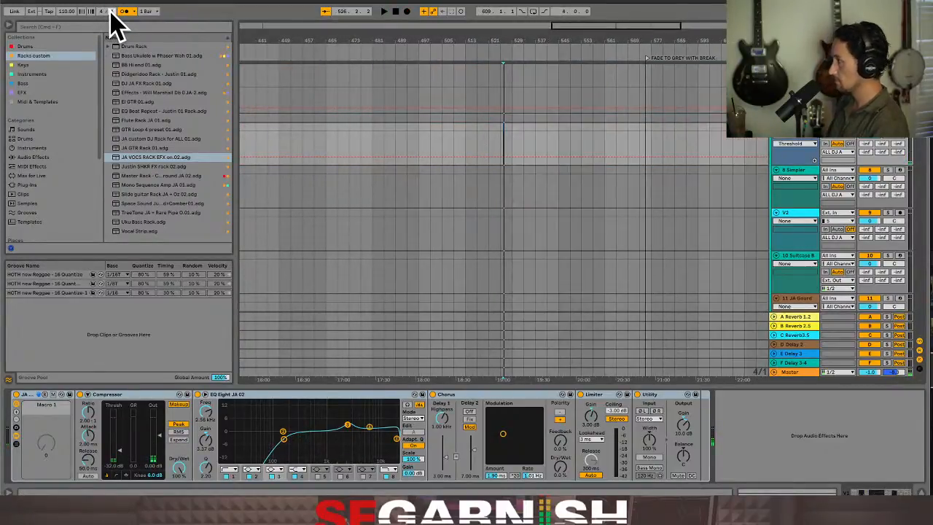
# Record a vocal take on the V1 track from bar 525 and stop at about bar 530
pyautogui.click(399, 13)
pyautogui.press('space')
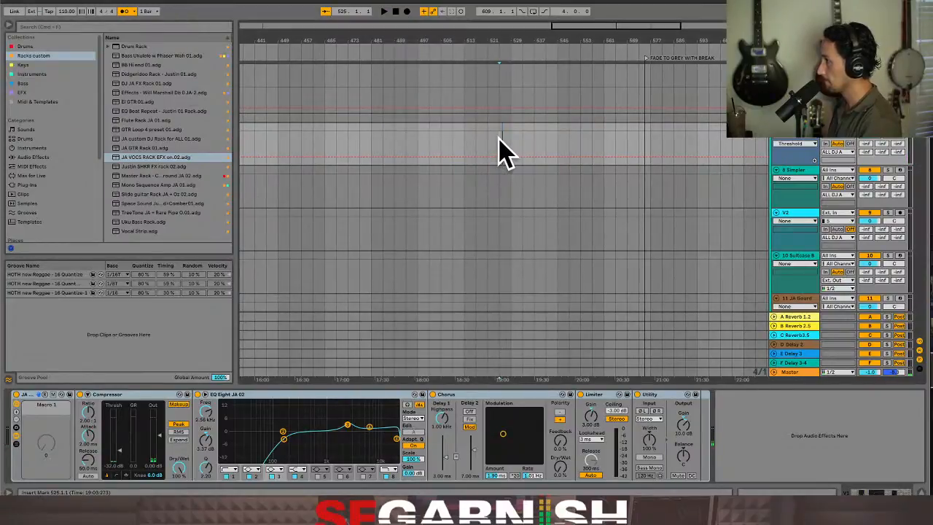
pyautogui.click(406, 13)
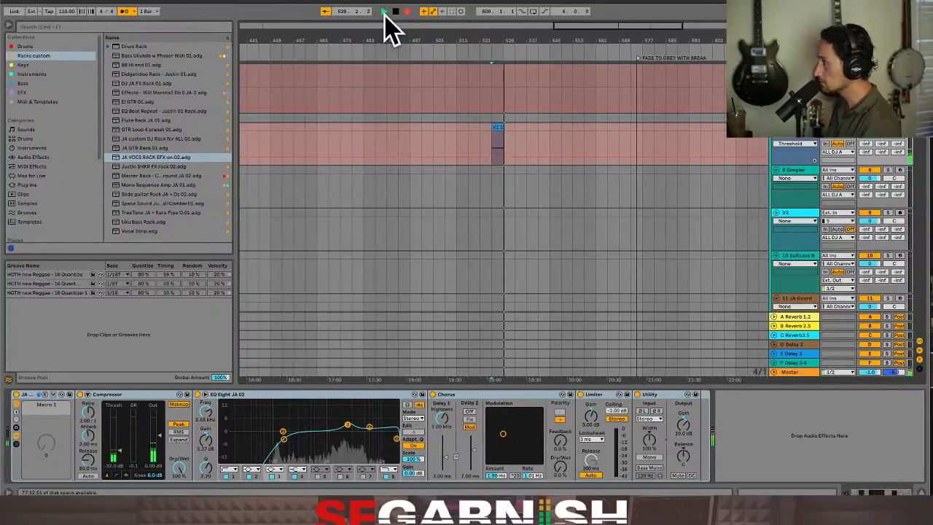
pyautogui.click(395, 12)
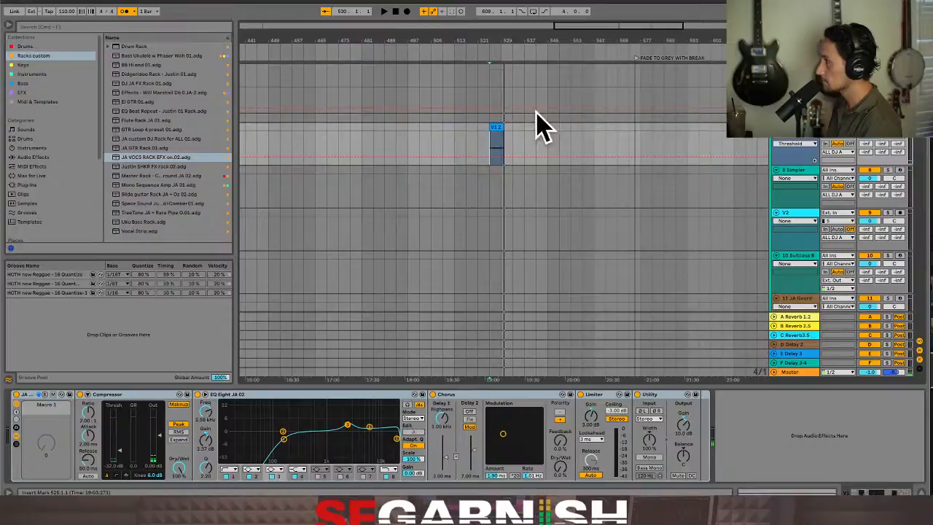
# Play back the recorded V1 vocal clip from bar 525 and select the clip
pyautogui.click(491, 151)
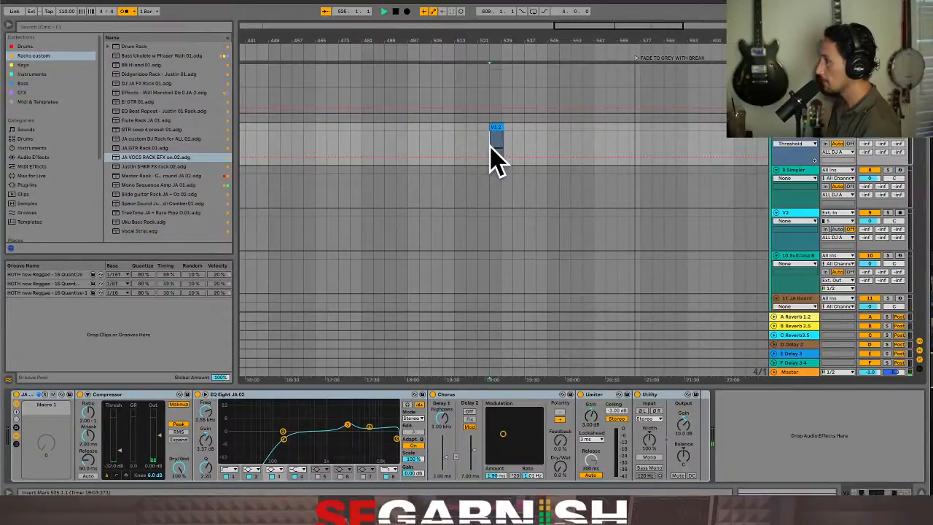
pyautogui.press('space')
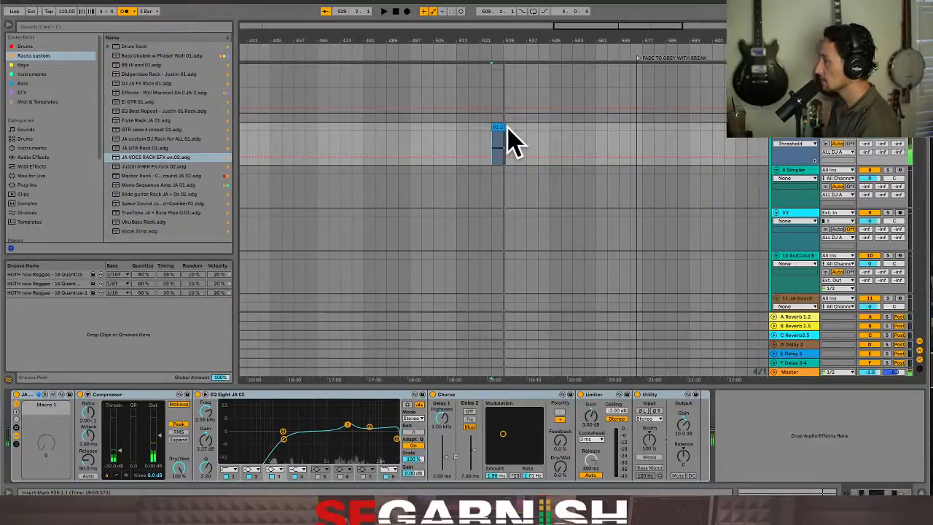
pyautogui.click(499, 126)
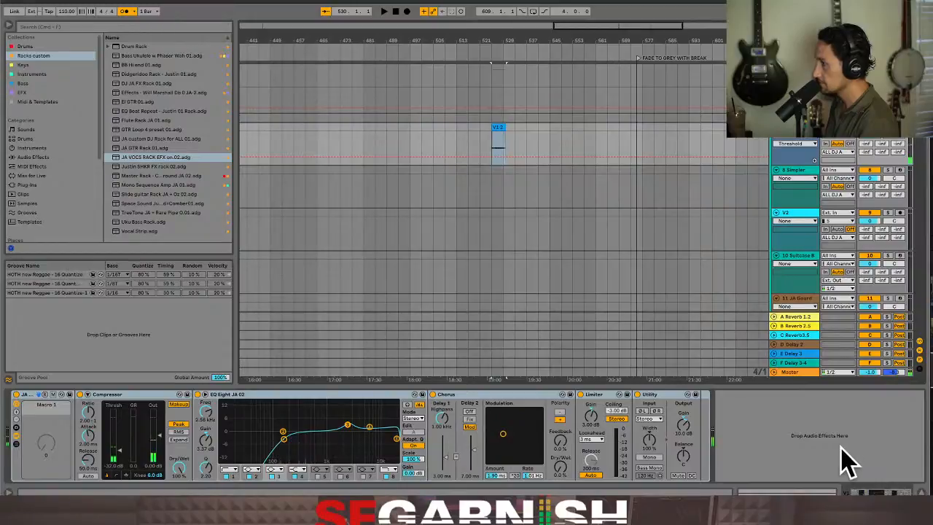
pyautogui.click(495, 193)
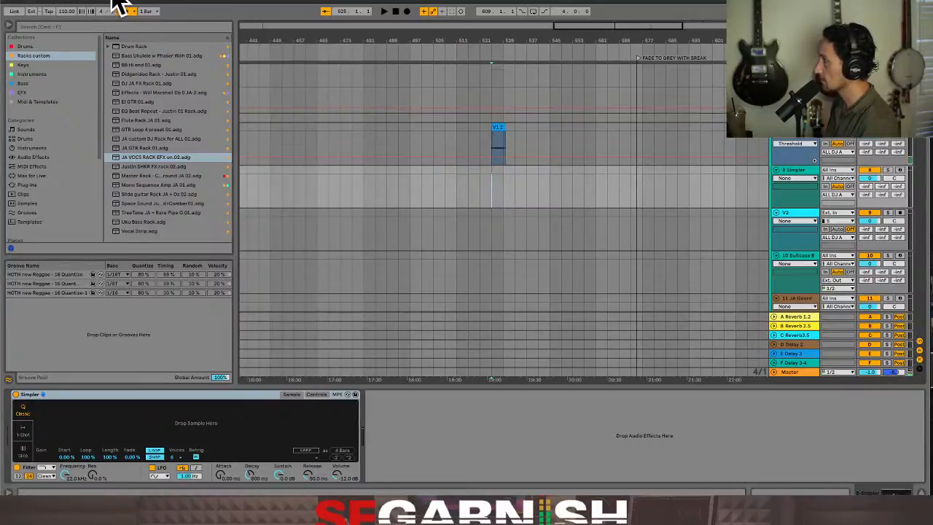
pyautogui.click(469, 142)
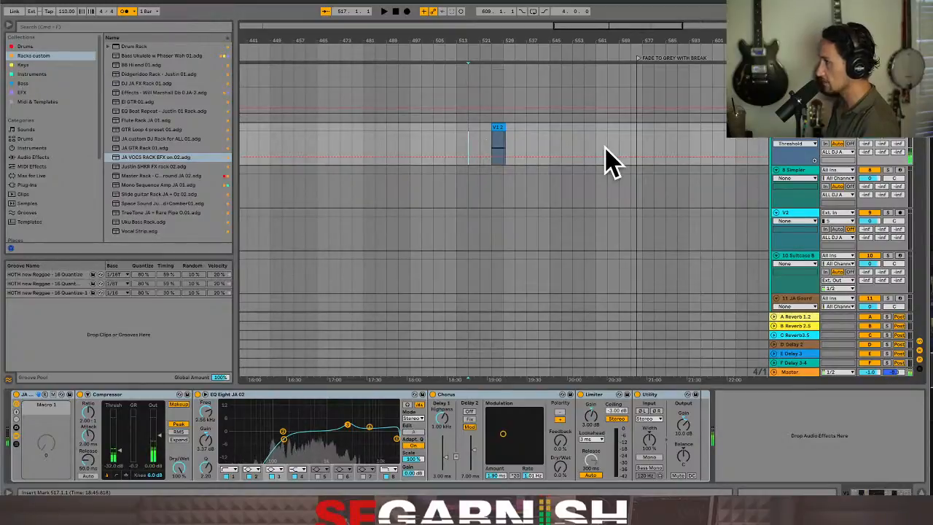
pyautogui.rightClick(517, 142)
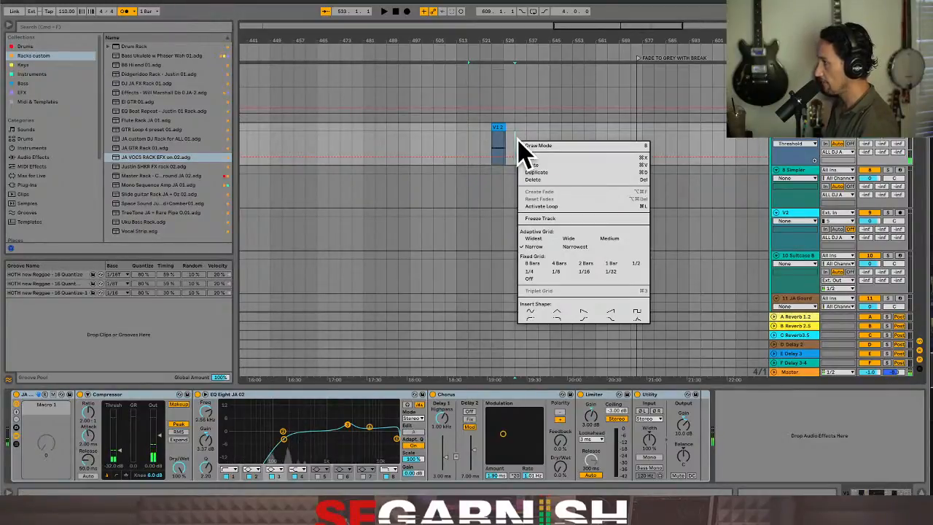
pyautogui.click(480, 144)
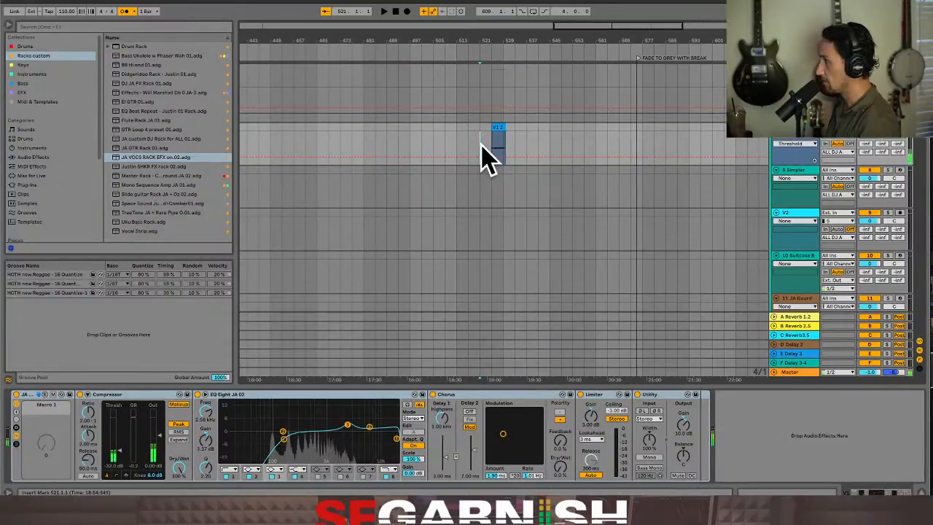
pyautogui.click(483, 191)
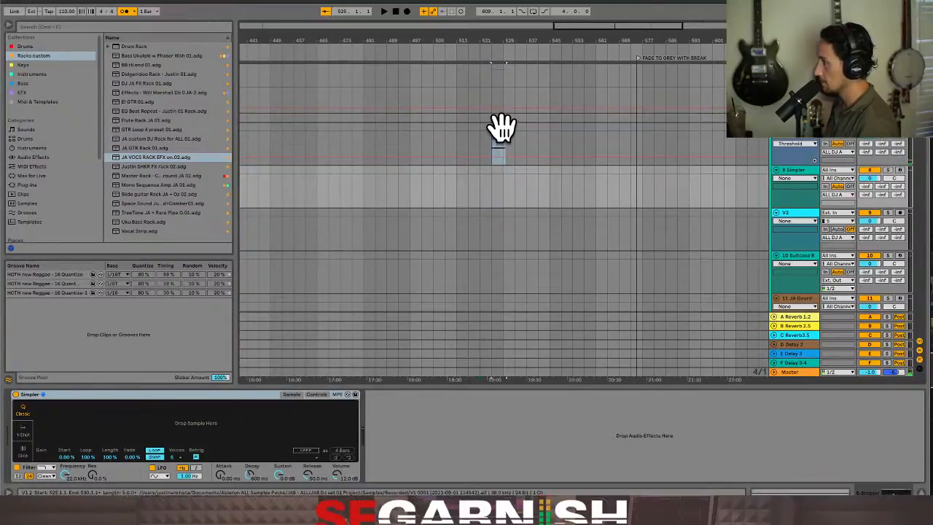
# Load the recorded V1 vocal clip into the Simpler on track 8 and switch it to Slice mode
pyautogui.click(500, 126)
pyautogui.click(495, 194)
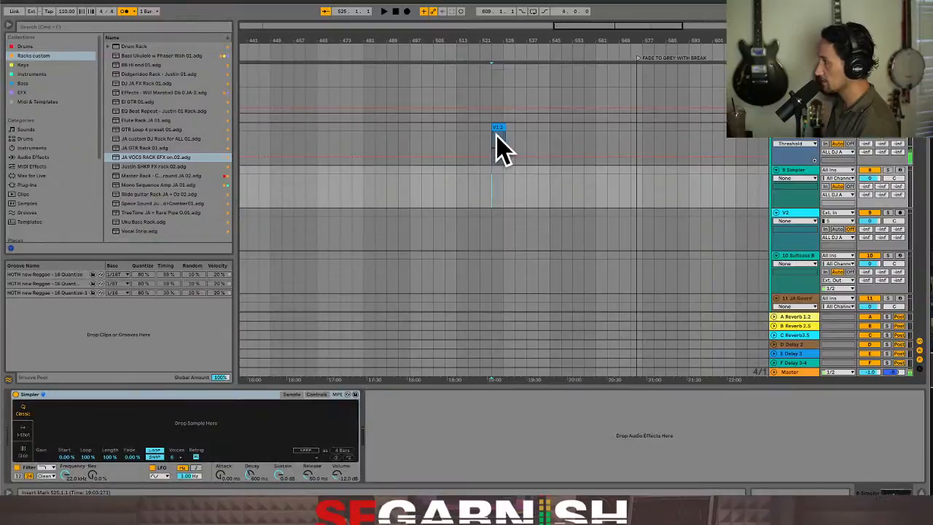
pyautogui.moveTo(498, 127); pyautogui.dragTo(162, 425)
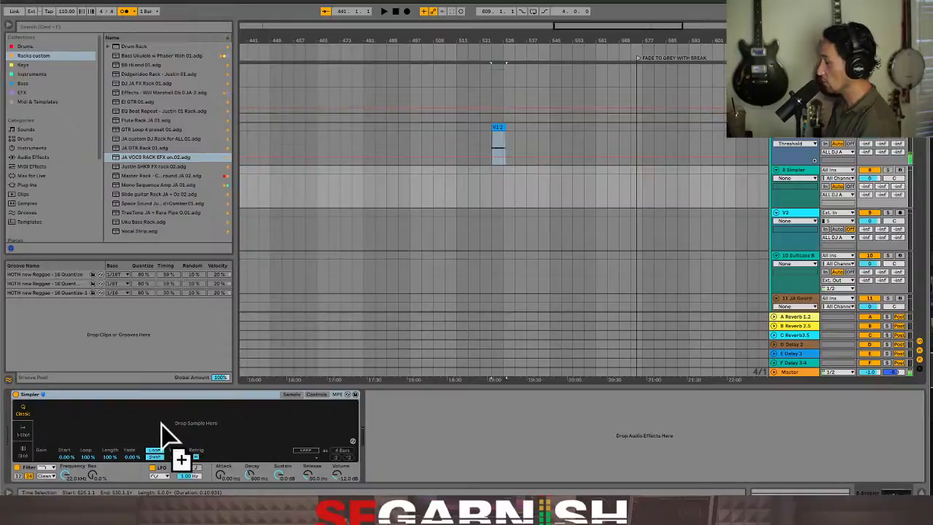
pyautogui.moveTo(162, 432); pyautogui.dragTo(162, 431)
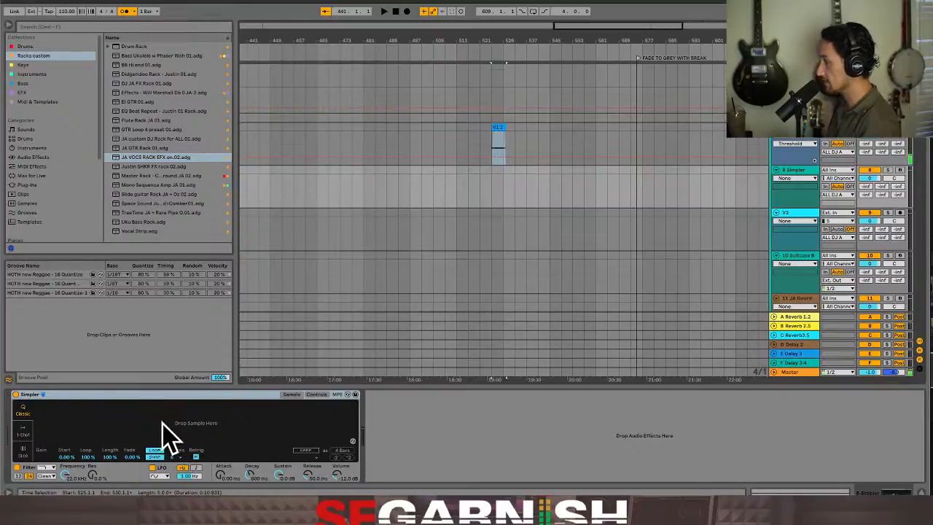
pyautogui.click(23, 451)
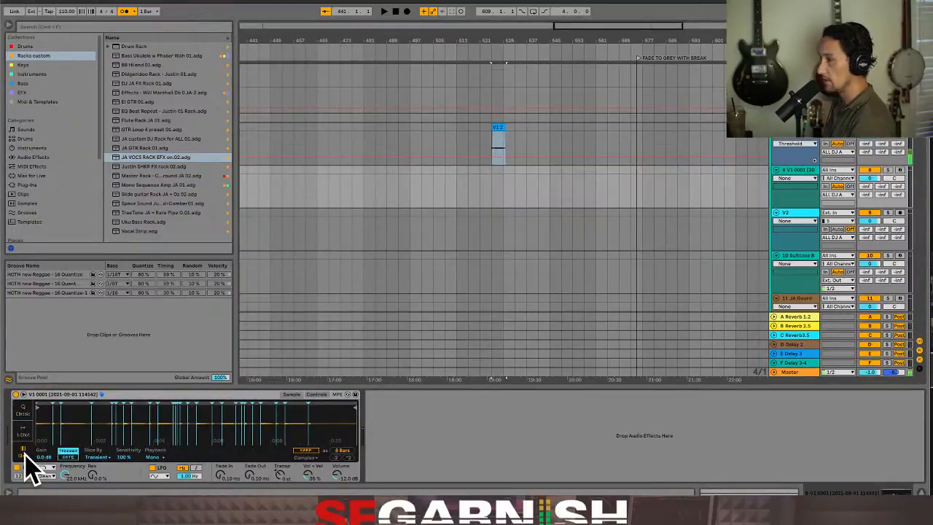
# Arm the Simpler track for recording and add the JA VOCS RACK EFX on.02 preset after Simpler
pyautogui.click(901, 169)
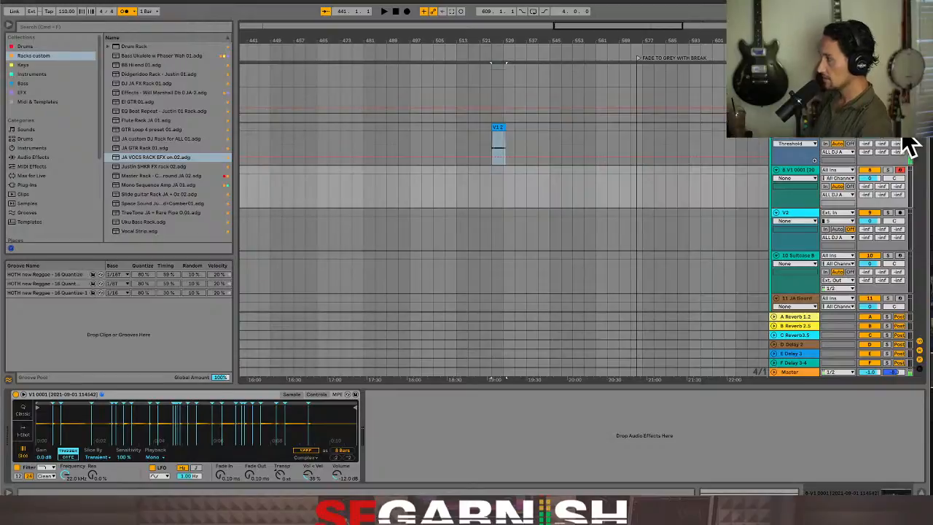
pyautogui.click(155, 159)
pyautogui.moveTo(155, 158); pyautogui.dragTo(407, 437)
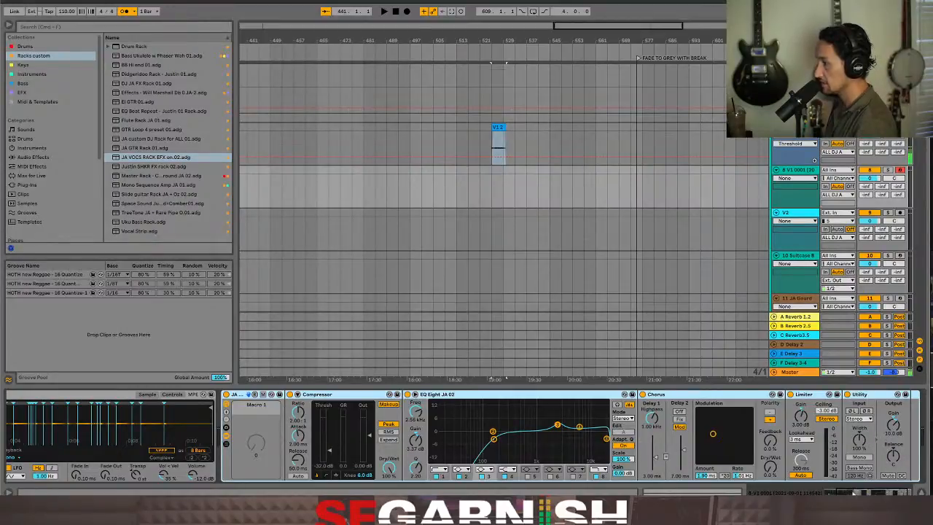
pyautogui.hscroll(2, 853, 466)
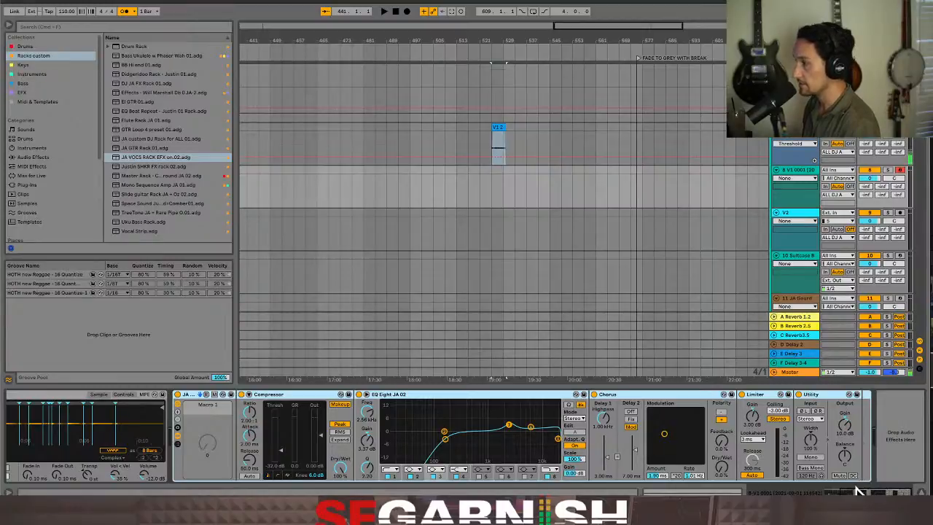
pyautogui.hscroll(-3, 858, 493)
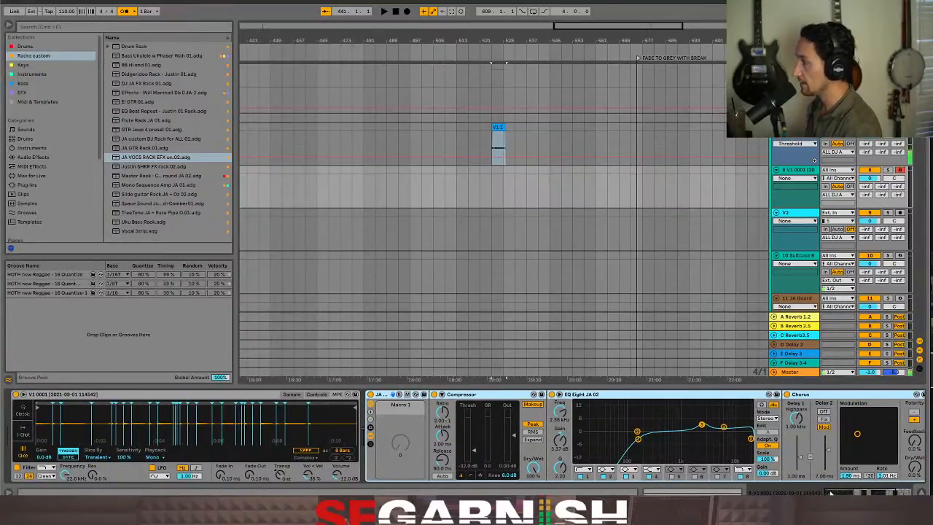
pyautogui.hscroll(3, 831, 492)
pyautogui.hscroll(-3, 831, 492)
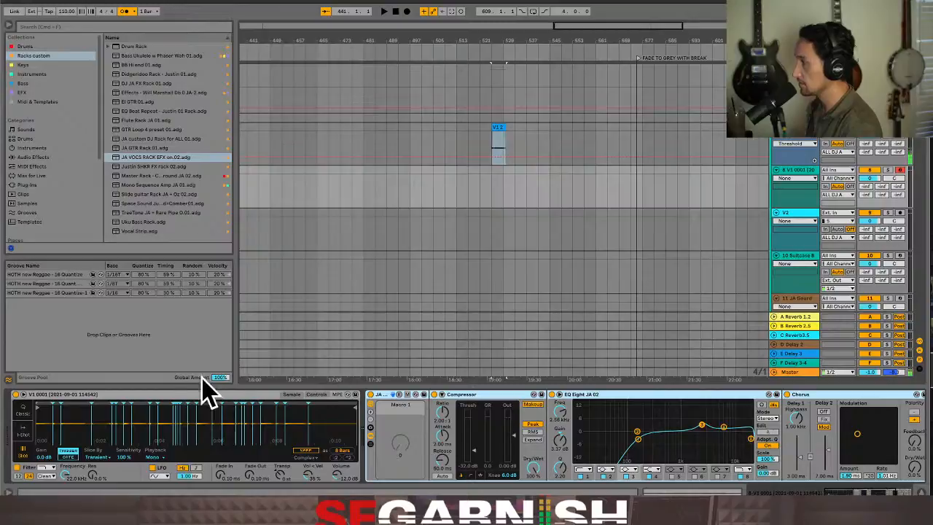
# Group the Simpler and the JA VOCS effects rack into one Instrument Rack
pyautogui.click(160, 394)
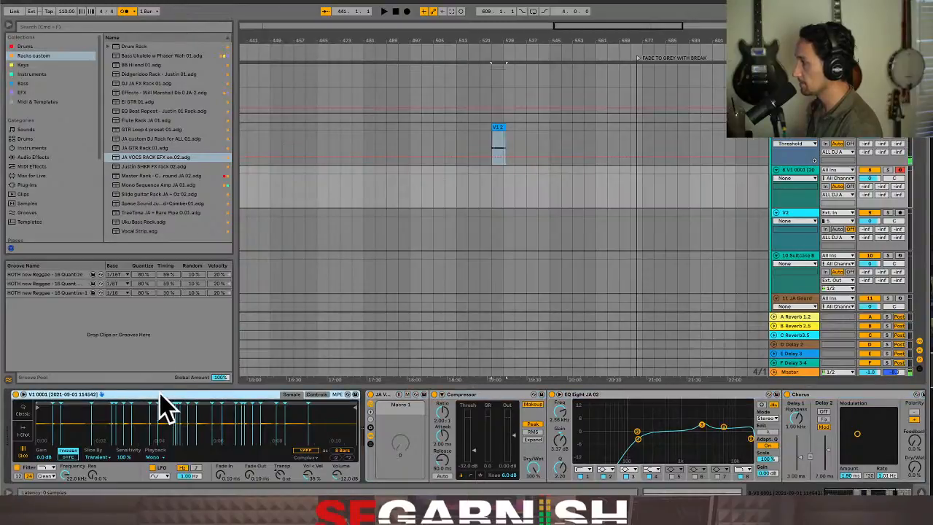
pyautogui.click(392, 410)
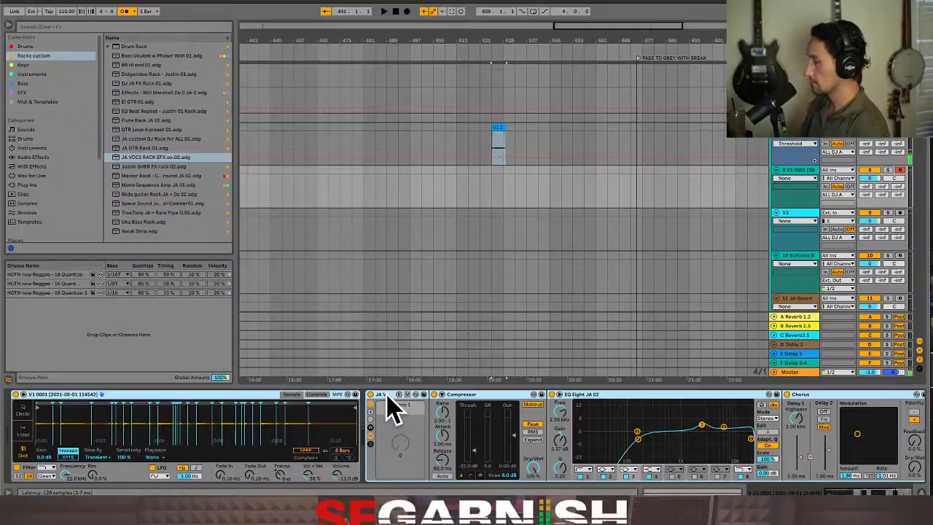
pyautogui.hotkey('ctrl', 'g')
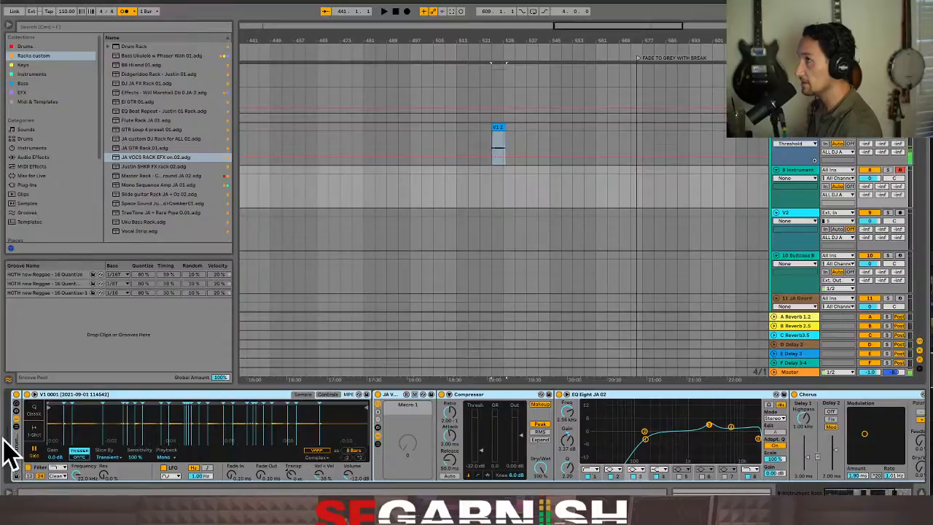
# Show the Instrument Rack's chain list and macro controls, and reduce the macros to a single Macro 1
pyautogui.hotkey('ctrl', 'g')
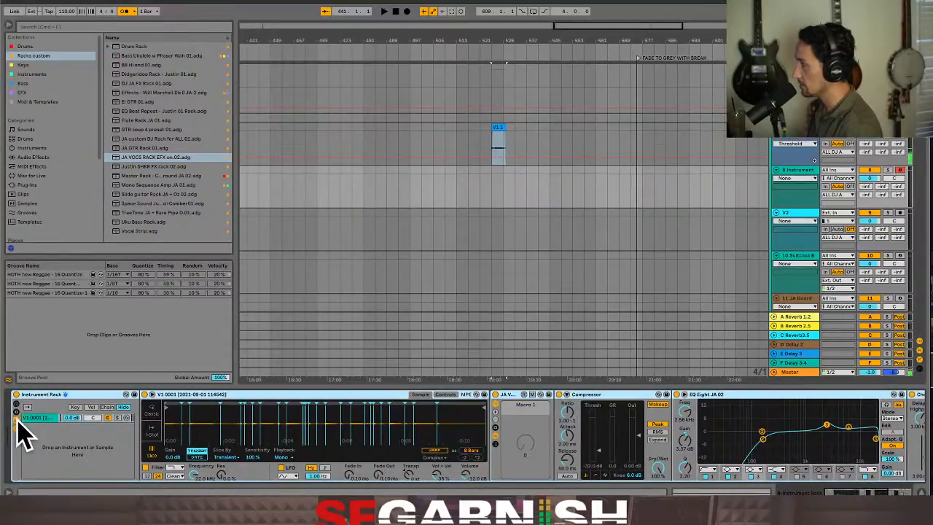
pyautogui.click(17, 421)
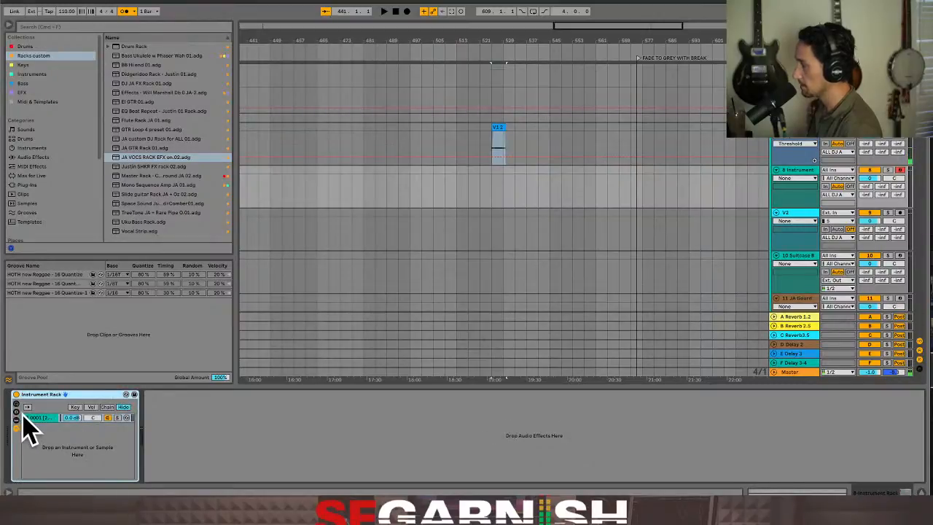
pyautogui.click(16, 407)
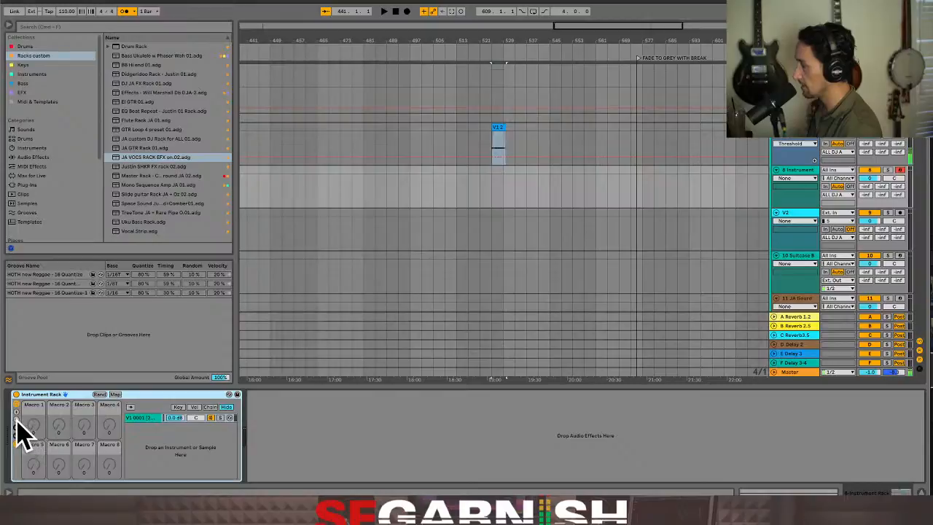
pyautogui.click(16, 420)
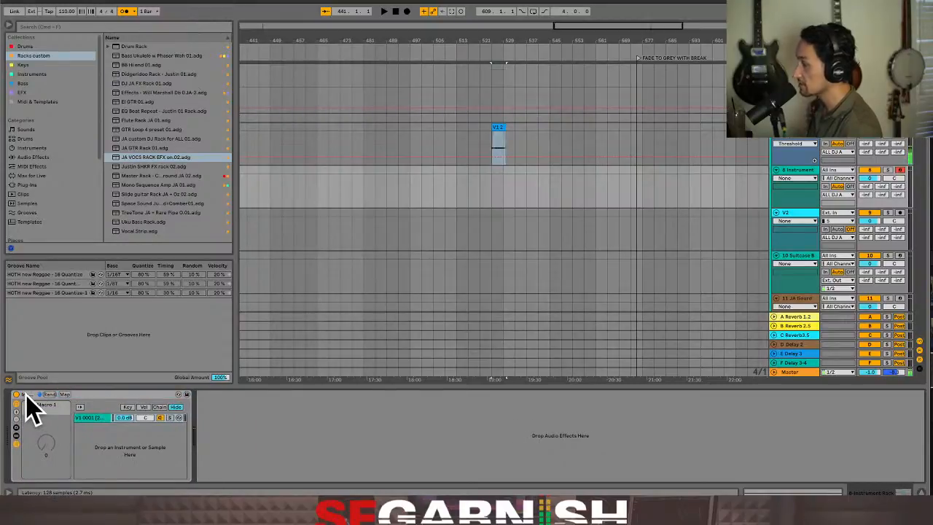
pyautogui.click(35, 412)
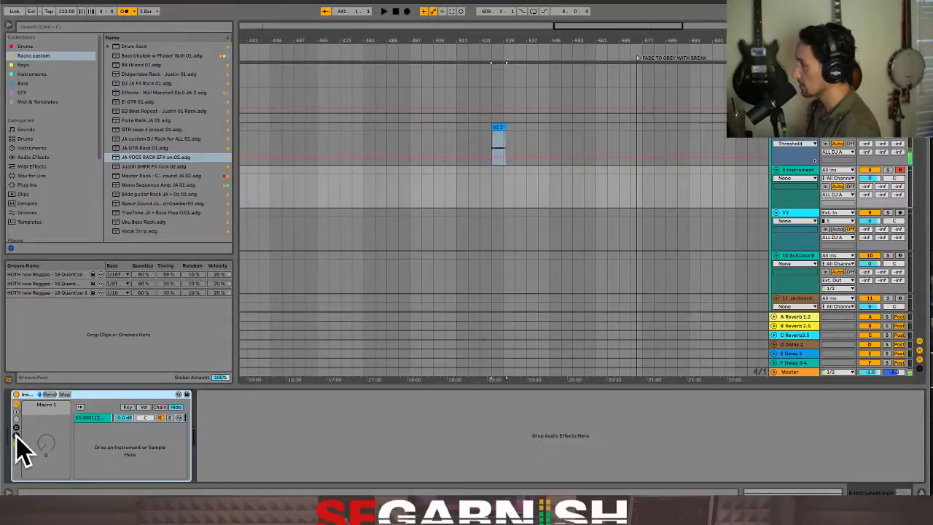
# Show the Instrument Rack's macro variations and the devices in its chain
pyautogui.click(16, 428)
pyautogui.click(16, 429)
pyautogui.click(16, 428)
pyautogui.click(17, 438)
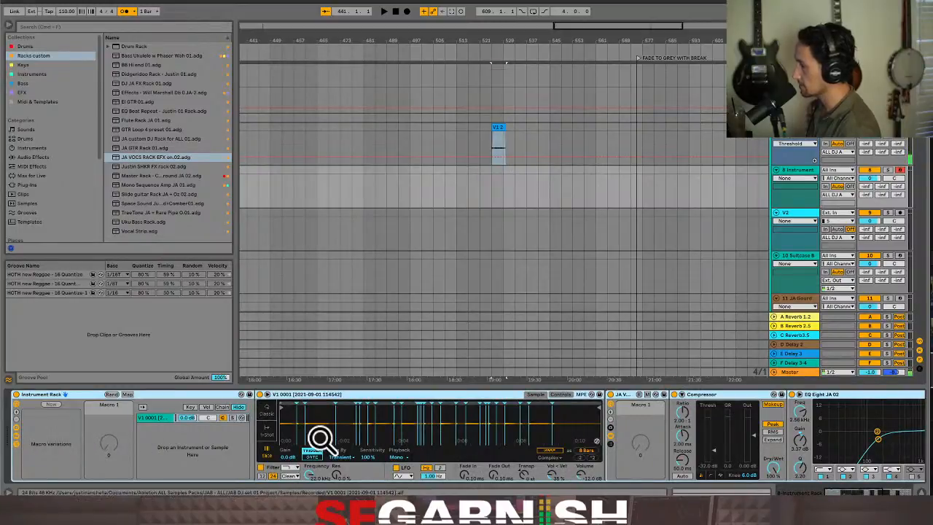
# Examine Simpler's Vol < Vel control and the Instrument Rack's Macro 1 control
pyautogui.click(552, 474)
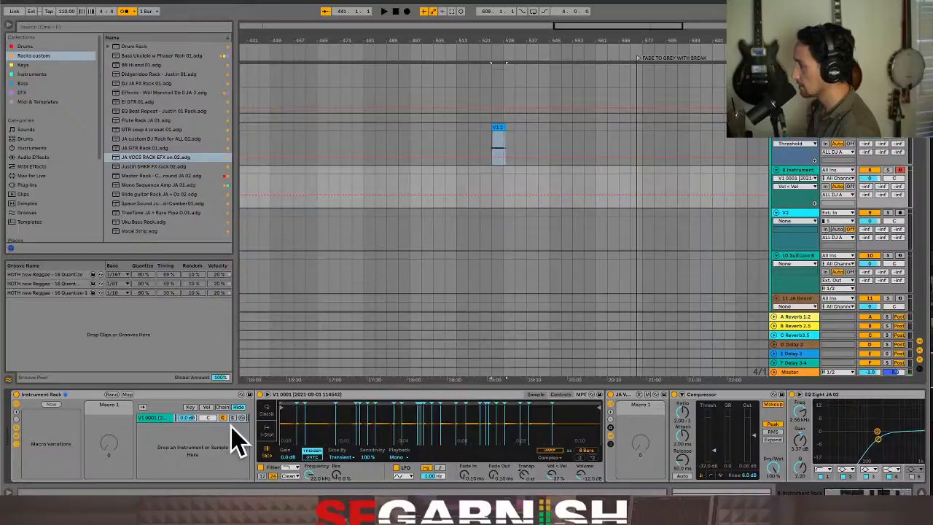
pyautogui.moveTo(106, 447)
pyautogui.mouseDown()
pyautogui.moveTo(107, 393)
pyautogui.moveTo(107, 452)
pyautogui.mouseUp()
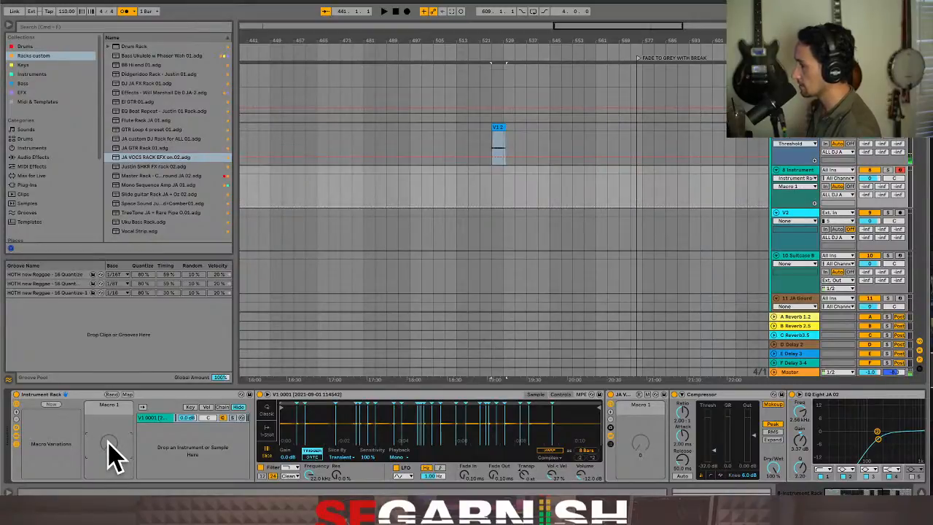
pyautogui.moveTo(830, 490)
pyautogui.mouseDown()
pyautogui.moveTo(863, 491)
pyautogui.moveTo(827, 493)
pyautogui.mouseUp()
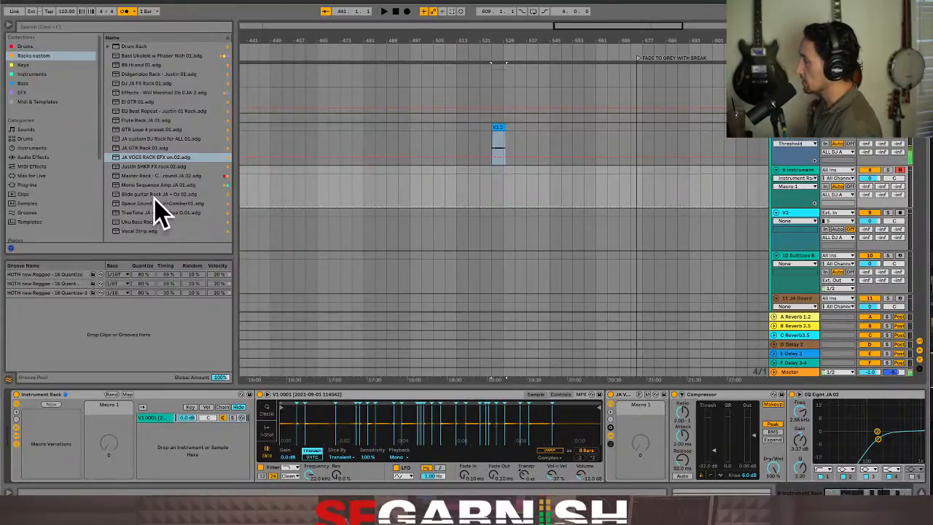
# Search the EFX collection for AUTO and add Auto Pan ahead of the Compressor in the JA VOCS rack
pyautogui.click(69, 28)
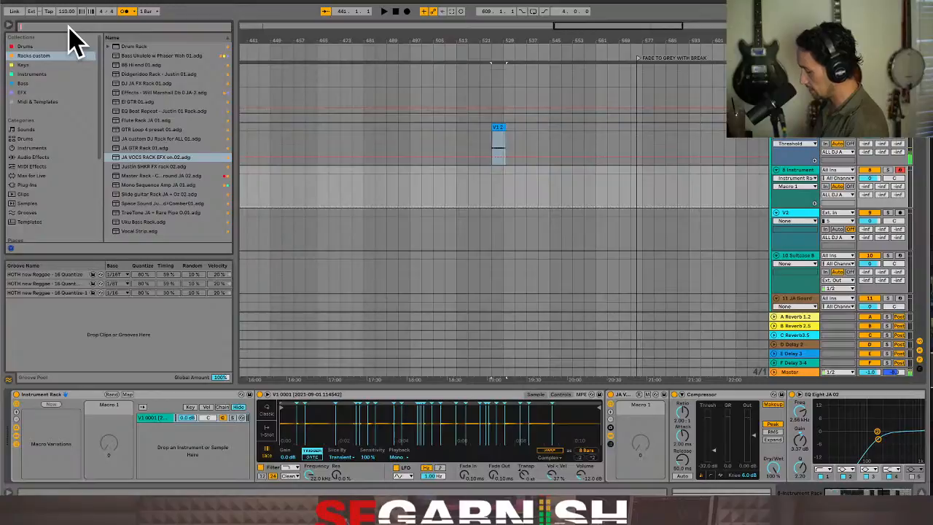
pyautogui.write('AUTO')
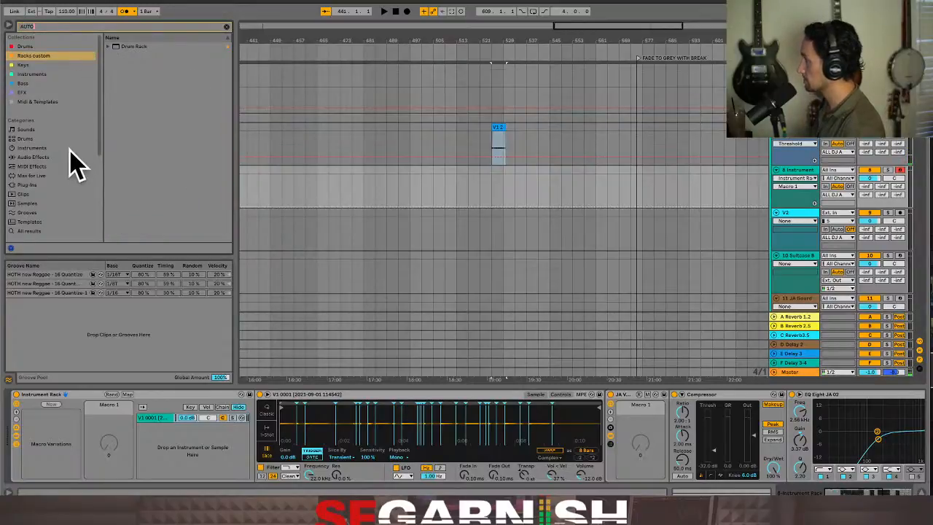
pyautogui.click(58, 157)
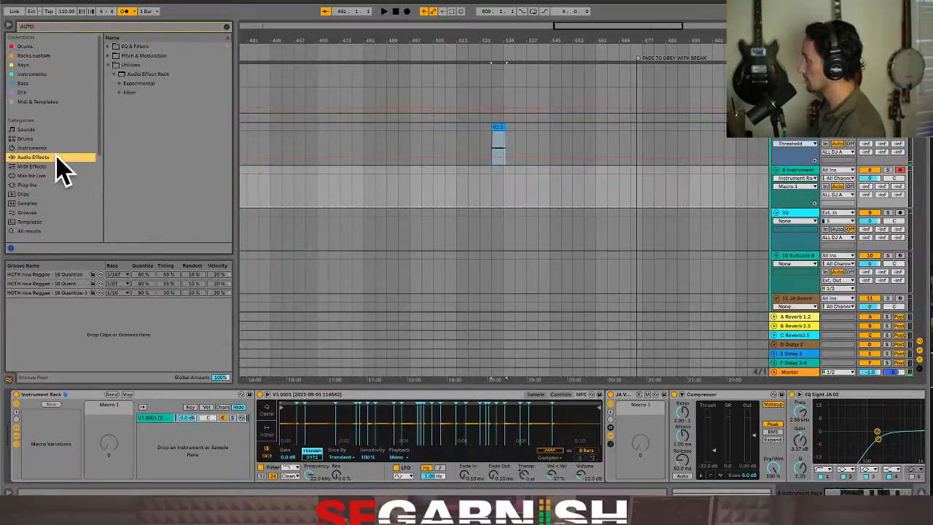
pyautogui.click(117, 84)
pyautogui.click(23, 92)
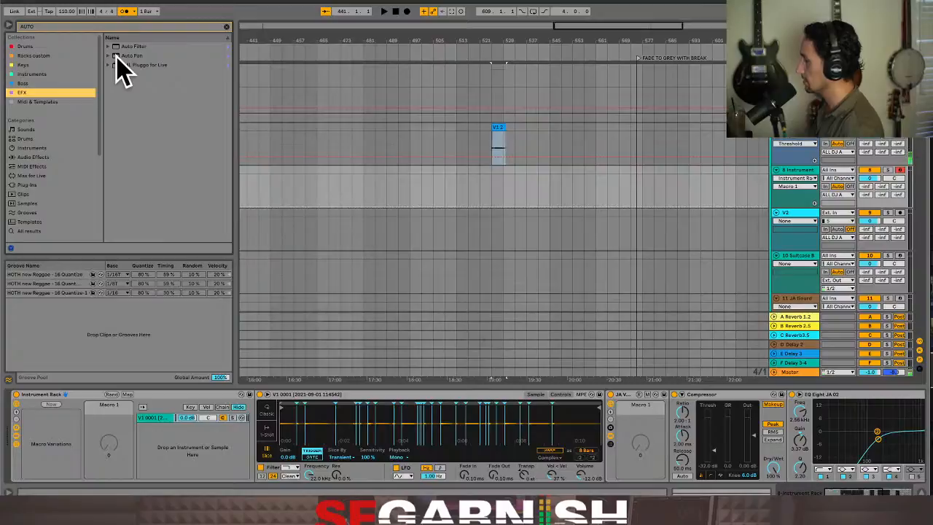
pyautogui.click(116, 58)
pyautogui.moveTo(118, 61); pyautogui.dragTo(673, 436)
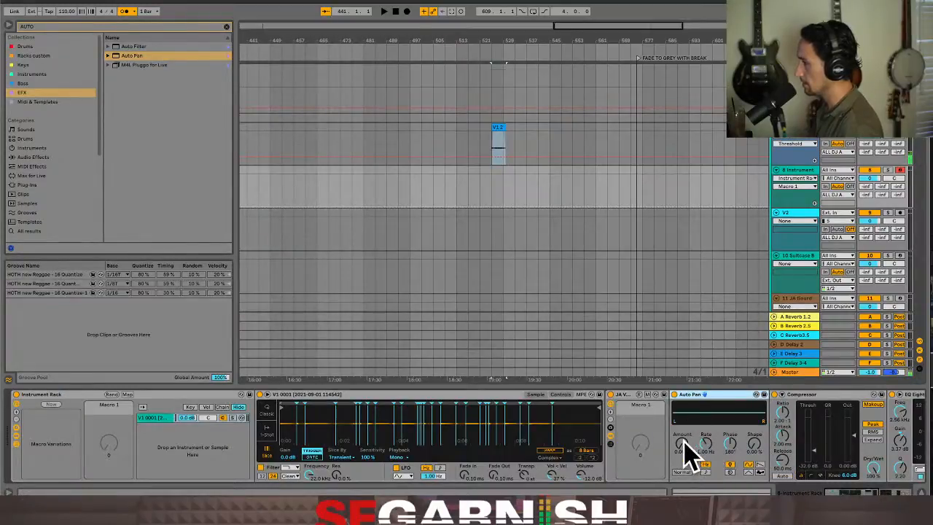
# Set Auto Pan's Rate to 0.40 Hz, its Shape to 23.0% and its Amount to 0%
pyautogui.moveTo(683, 445); pyautogui.dragTo(683, 391)
pyautogui.moveTo(706, 443); pyautogui.dragTo(753, 445)
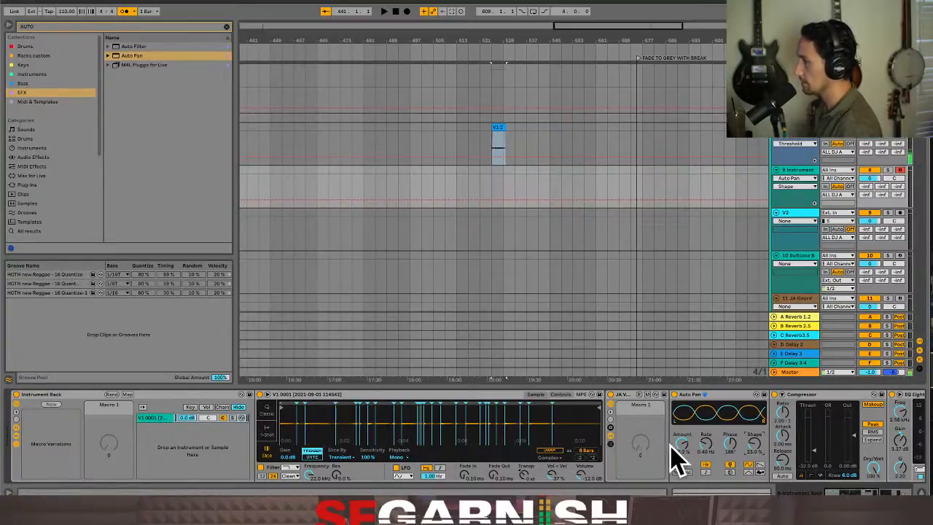
pyautogui.moveTo(681, 444); pyautogui.dragTo(682, 503)
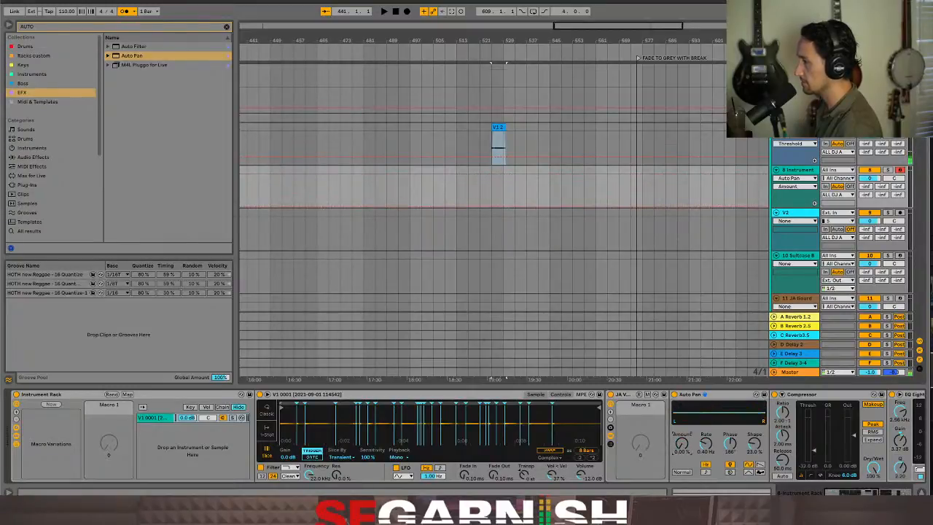
# Map Auto Pan's Amount to Macro 1 of the JA VOCS rack and raise that macro to about 41.7%
pyautogui.rightClick(683, 447)
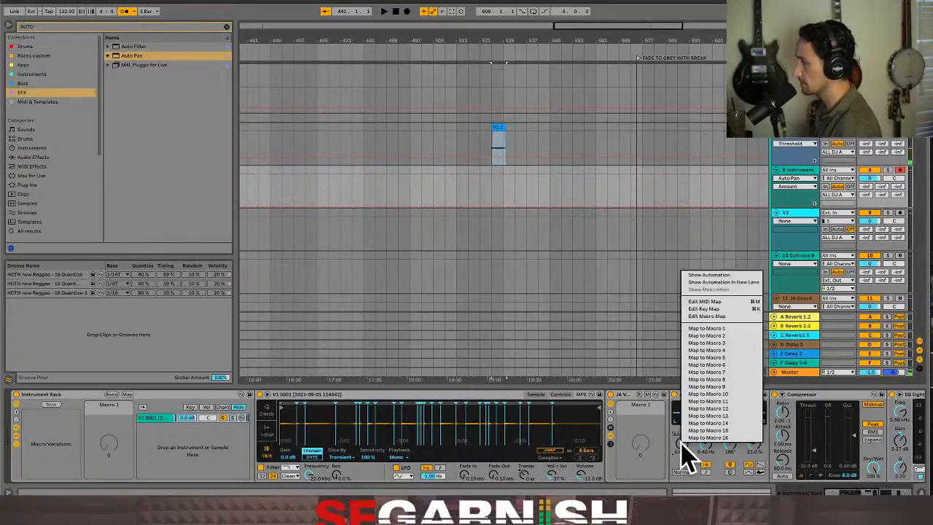
pyautogui.click(713, 329)
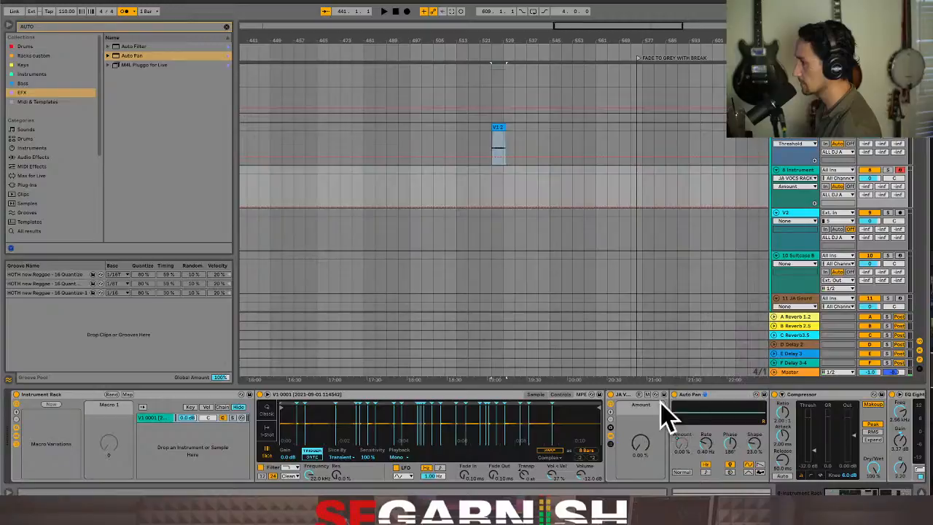
pyautogui.moveTo(640, 445); pyautogui.dragTo(640, 408)
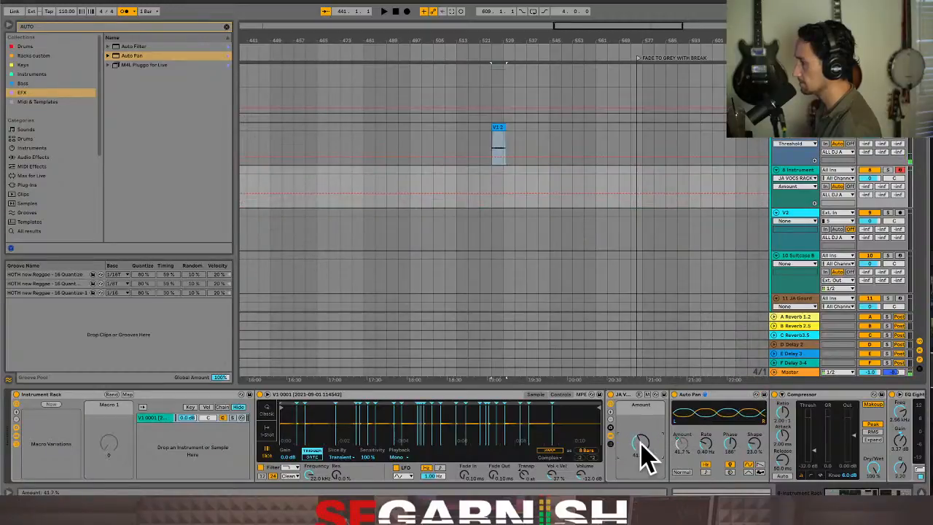
# Map the JA VOCS rack's Amount macro to the Instrument Rack's Macro 1 and set it to about 29.1%
pyautogui.rightClick(643, 447)
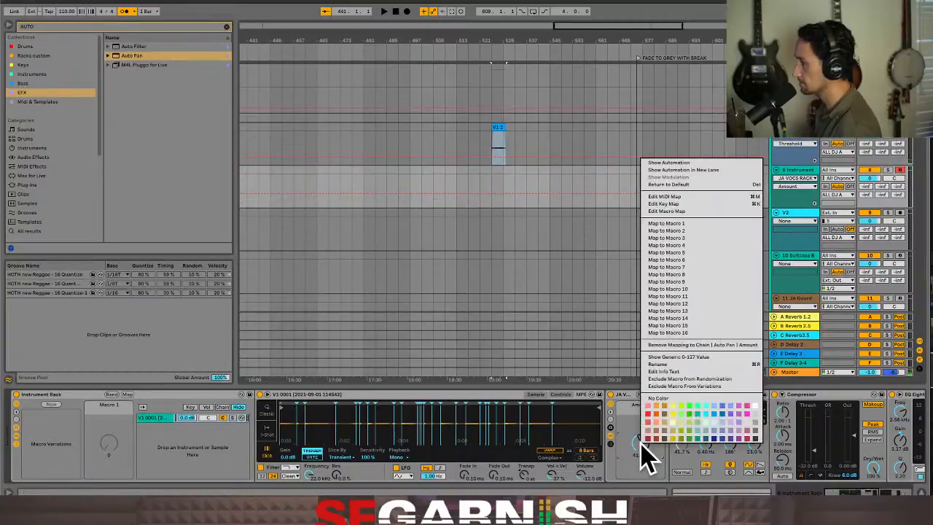
pyautogui.click(703, 224)
pyautogui.moveTo(110, 452); pyautogui.dragTo(110, 496)
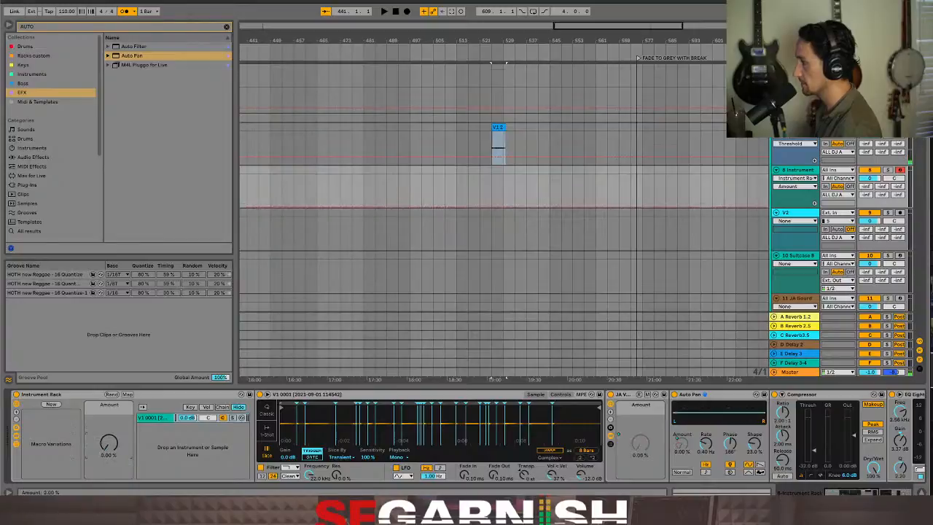
pyautogui.moveTo(109, 443)
pyautogui.mouseDown()
pyautogui.moveTo(109, 403)
pyautogui.moveTo(109, 452)
pyautogui.mouseUp()
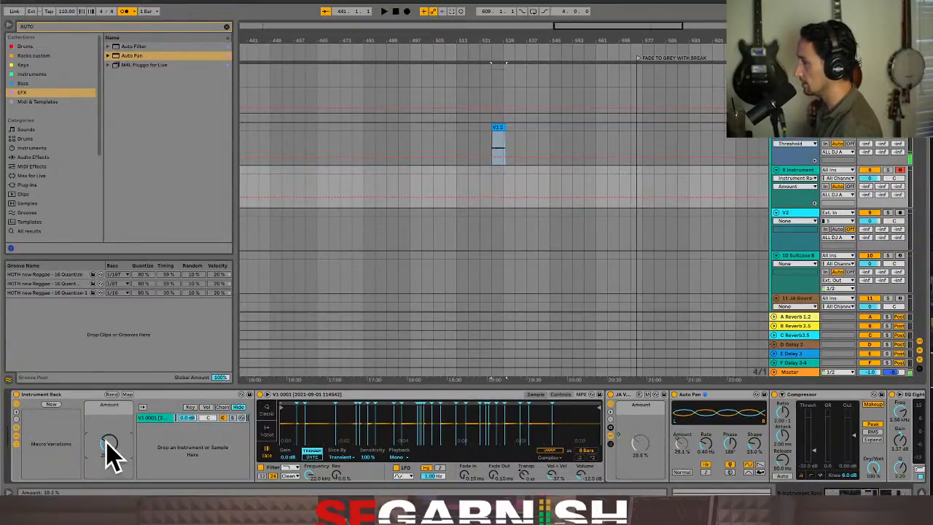
# Hide the Instrument Rack's devices and set its Amount macro to 100%
pyautogui.click(18, 438)
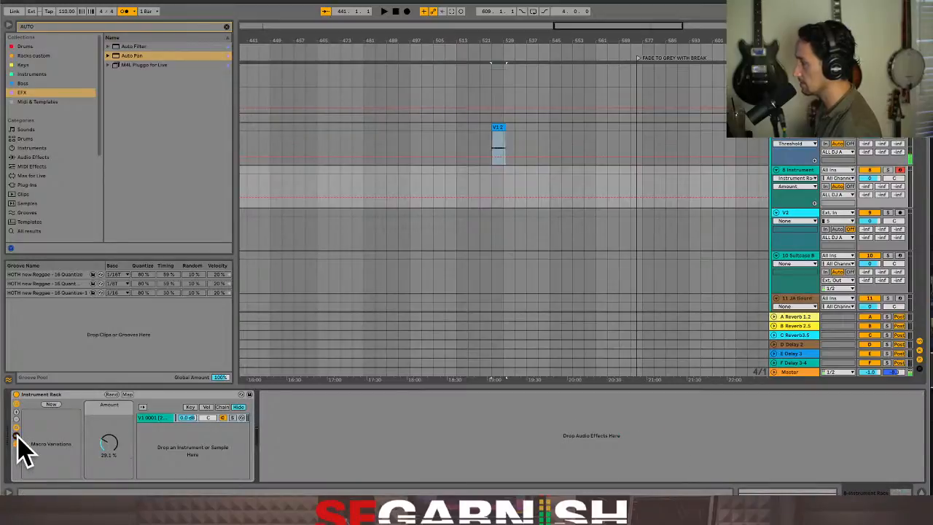
pyautogui.click(108, 440)
pyautogui.moveTo(108, 441); pyautogui.dragTo(108, 409)
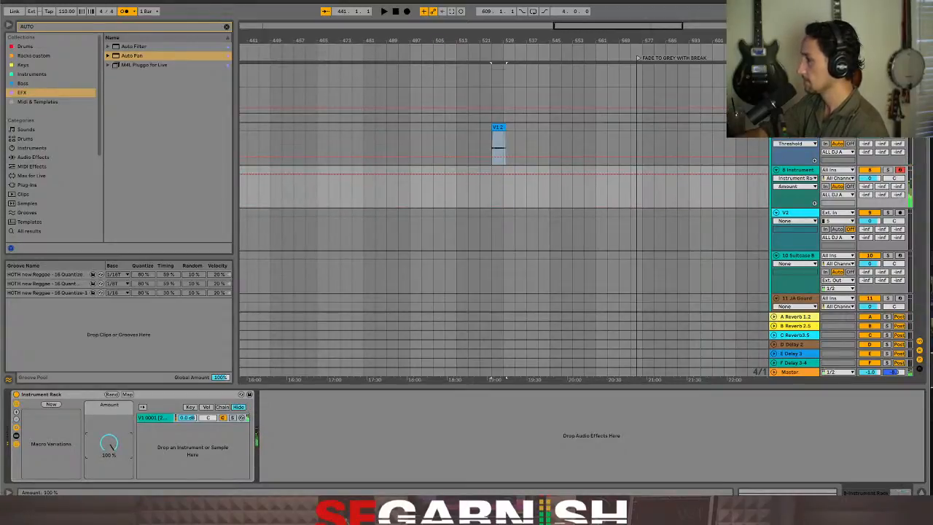
pyautogui.moveTo(106, 441); pyautogui.dragTo(107, 442)
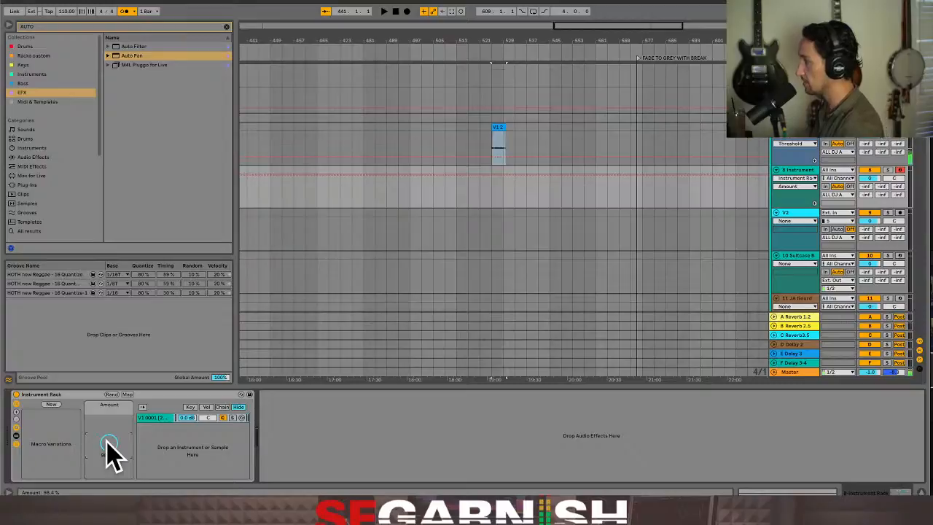
pyautogui.moveTo(109, 455); pyautogui.dragTo(108, 448)
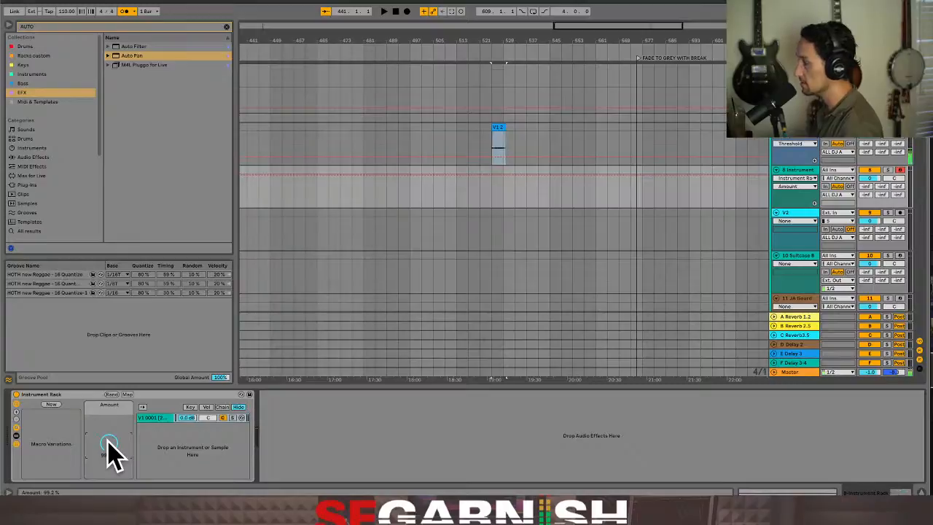
pyautogui.moveTo(108, 454)
pyautogui.mouseDown()
pyautogui.moveTo(109, 467)
pyautogui.moveTo(109, 454)
pyautogui.mouseUp()
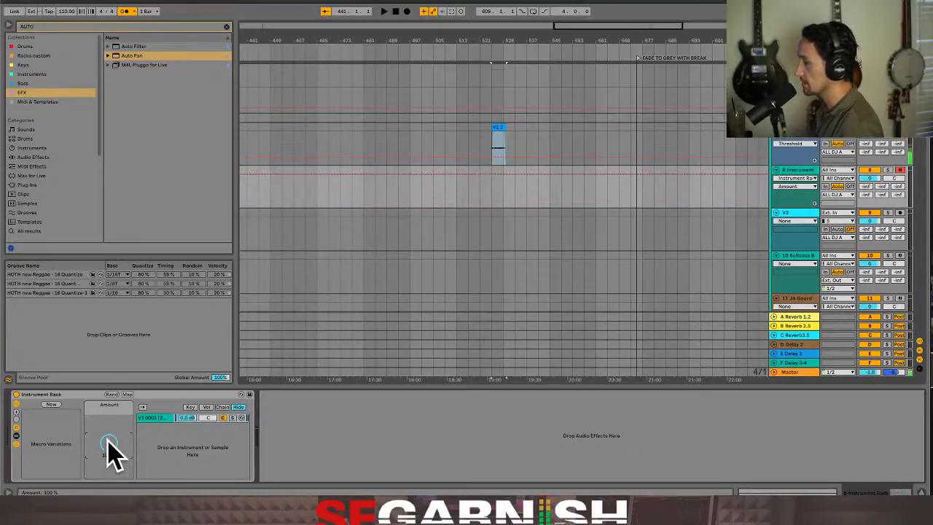
# Store the Instrument Rack's macro setting as a new variation and rename it Pan On
pyautogui.click(52, 404)
pyautogui.rightClick(57, 414)
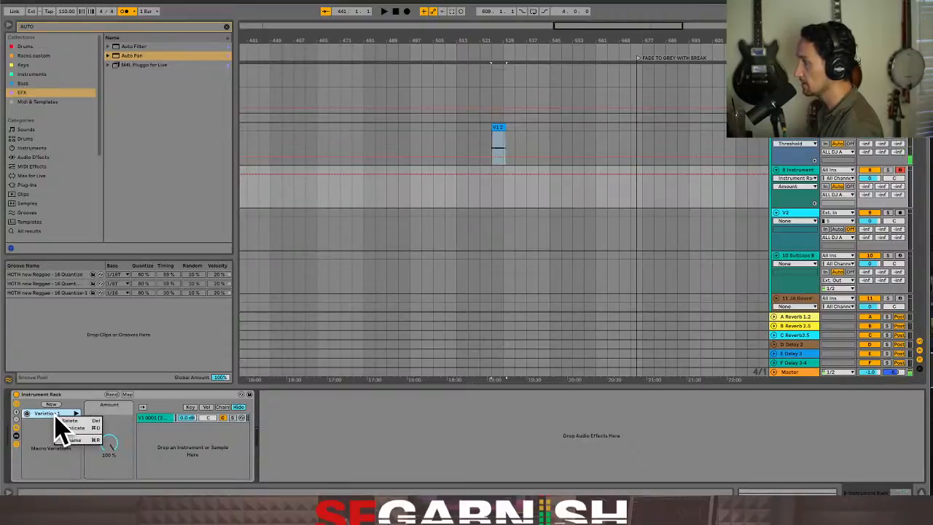
pyautogui.click(77, 440)
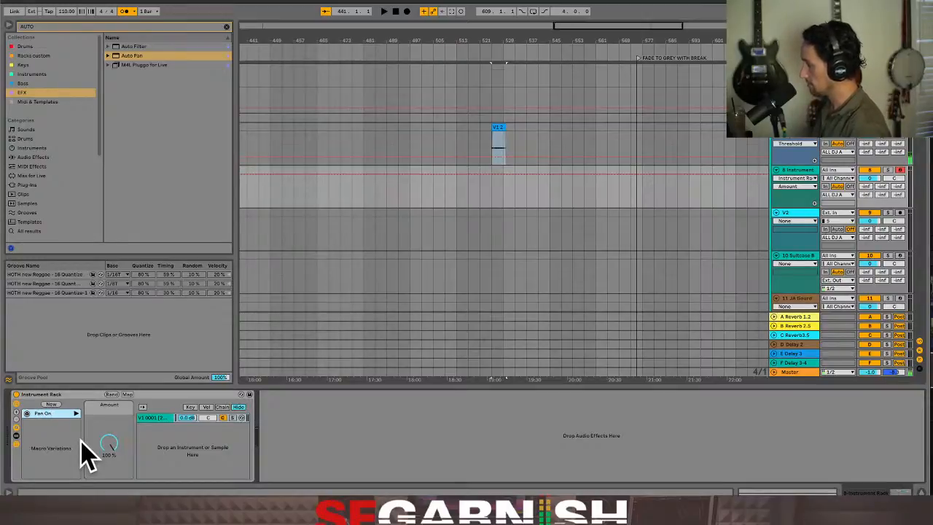
# Set the Amount macro to 0% and store it as a second macro variation named Pan Off
pyautogui.moveTo(106, 443); pyautogui.dragTo(106, 474)
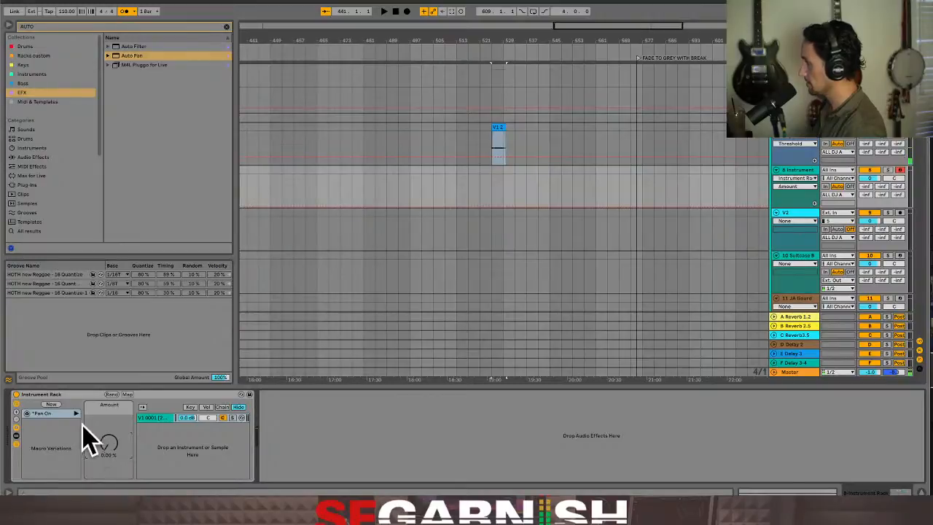
pyautogui.click(53, 406)
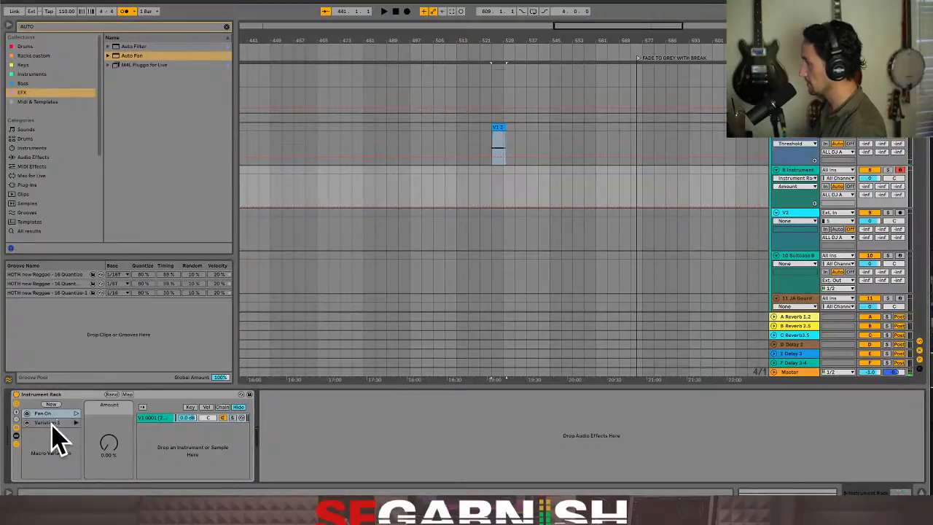
pyautogui.rightClick(53, 426)
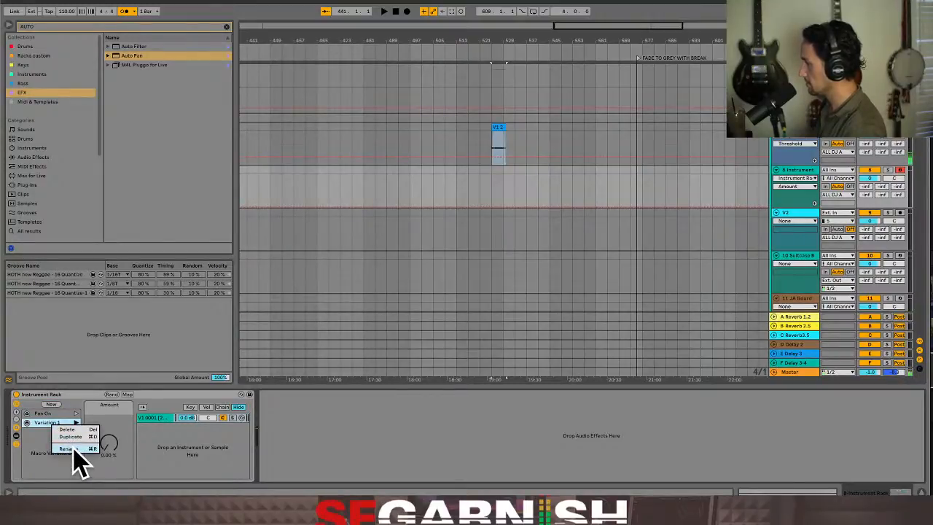
pyautogui.click(73, 447)
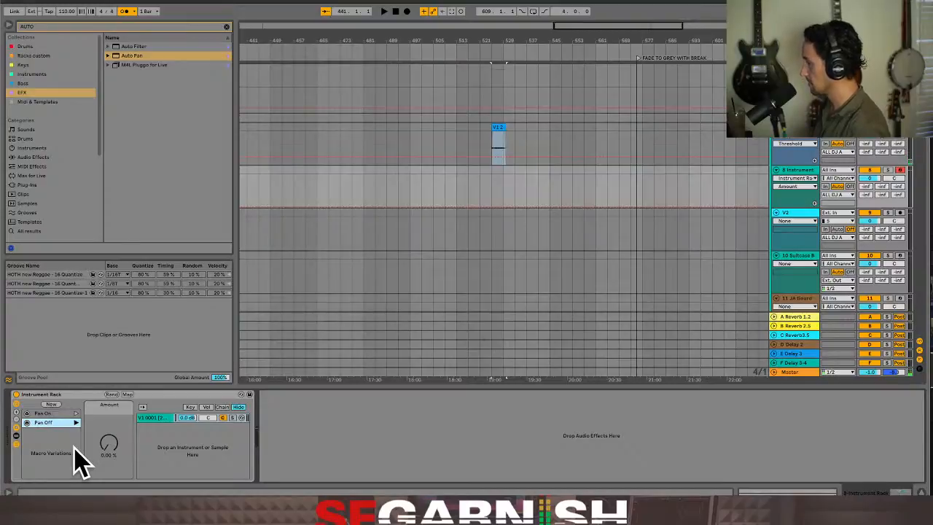
# Recall the Pan On and Pan Off macro variations alternately, ending on Pan On
pyautogui.click(47, 414)
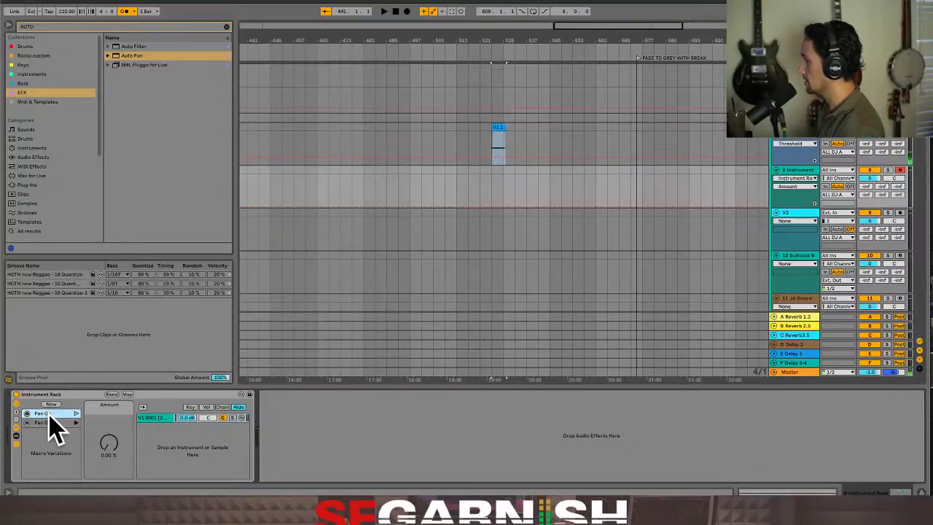
pyautogui.click(76, 414)
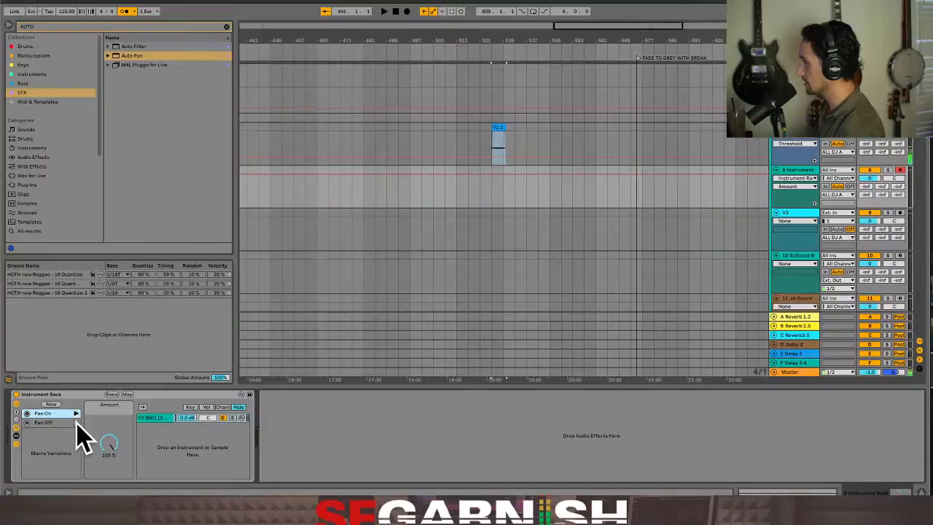
pyautogui.click(76, 423)
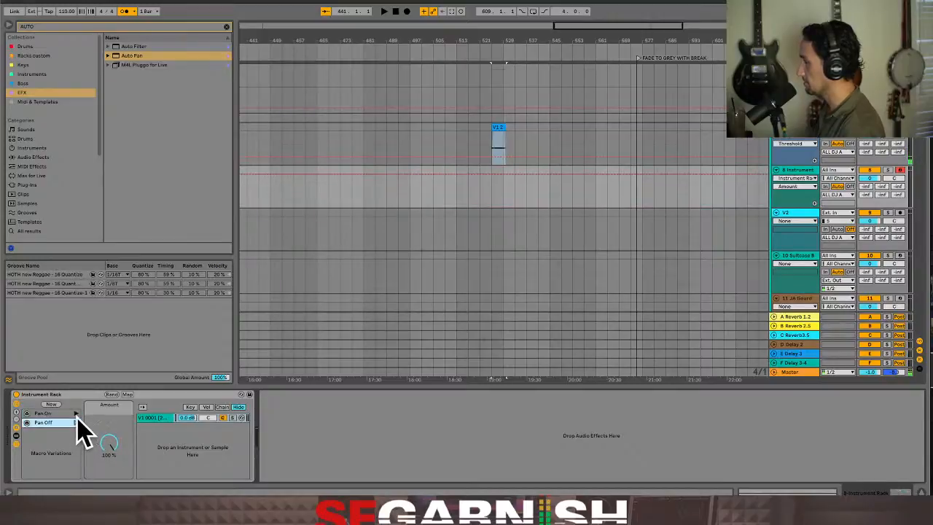
pyautogui.click(75, 423)
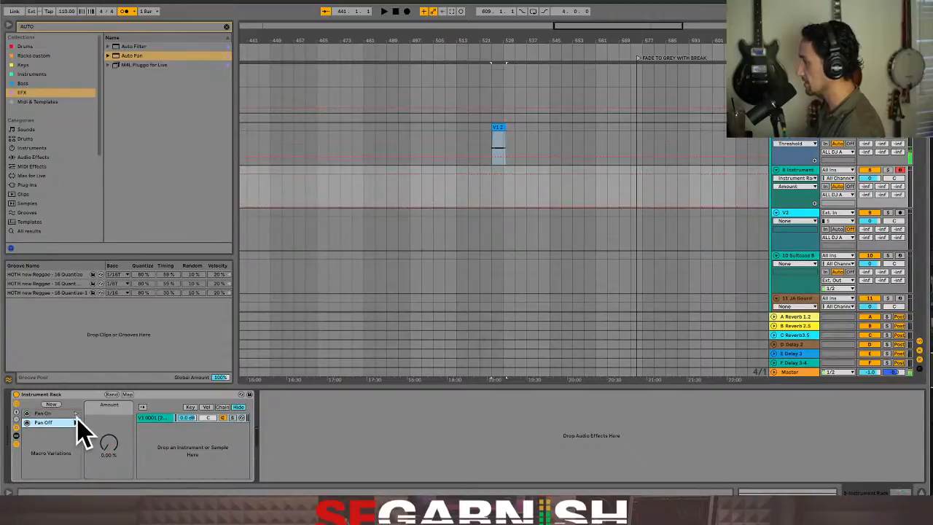
pyautogui.click(76, 414)
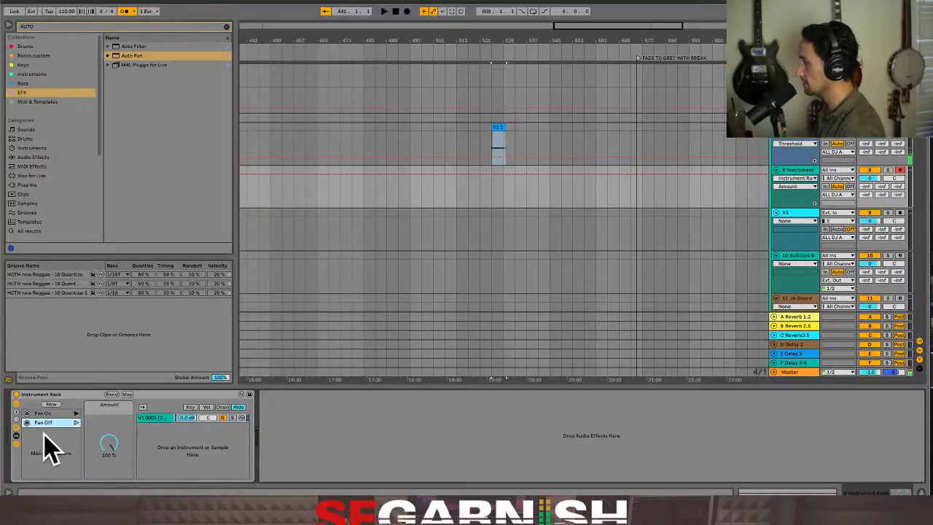
pyautogui.click(76, 423)
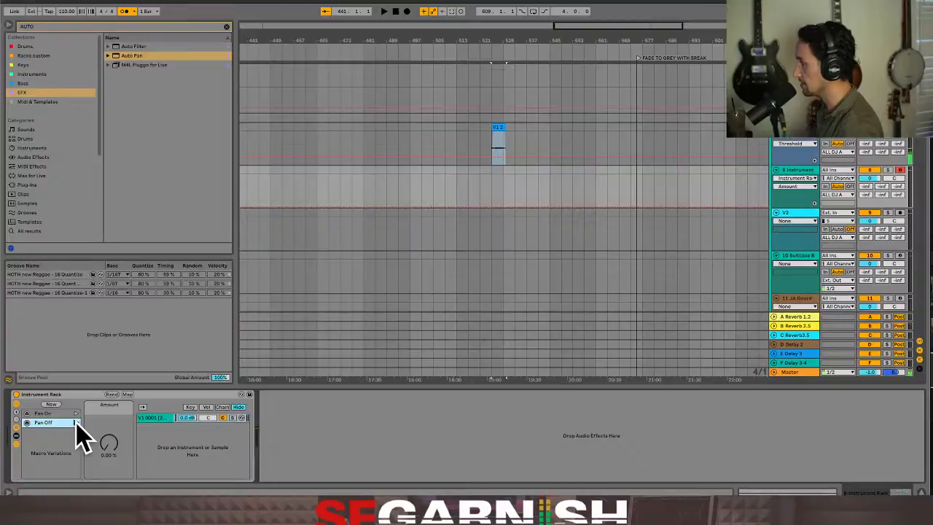
pyautogui.click(77, 413)
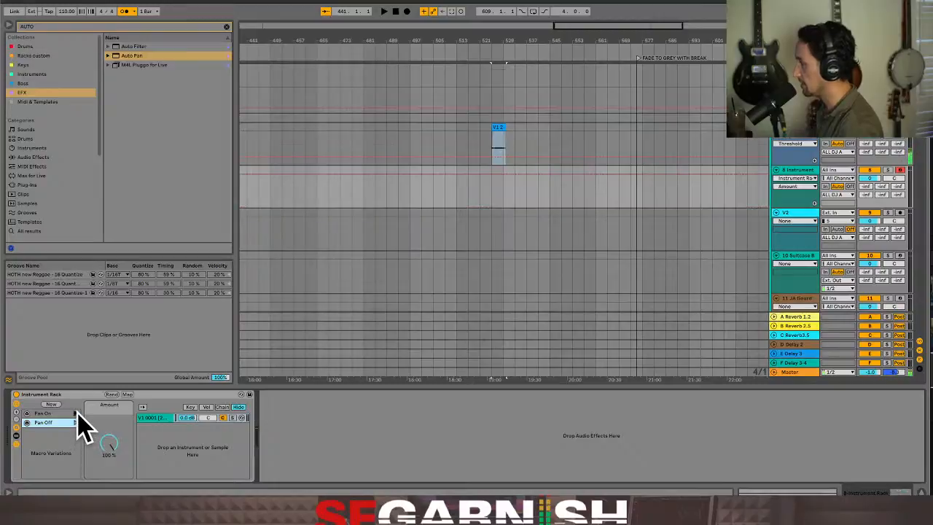
# Show the Instrument Rack's devices, search the audio effects for phaser, and add Crossover Phaser after Utility
pyautogui.click(17, 436)
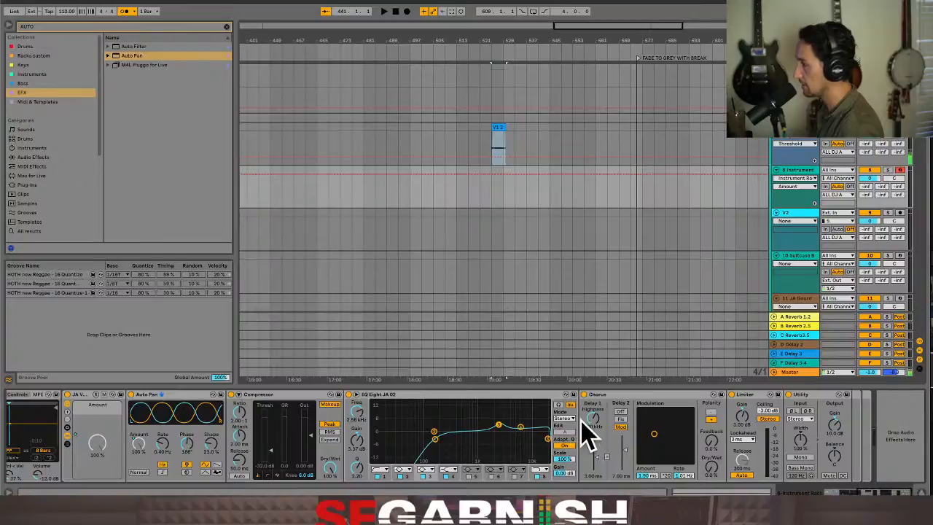
pyautogui.click(60, 29)
pyautogui.write('phaser')
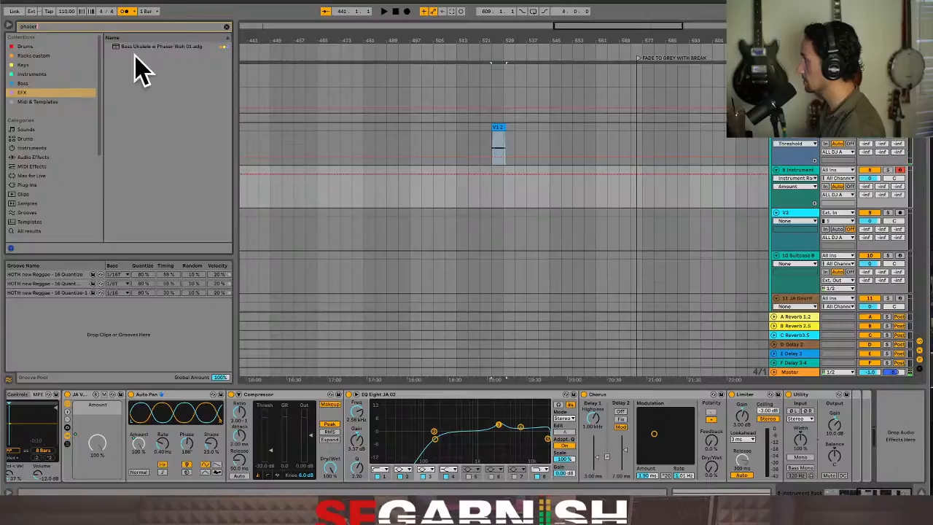
pyautogui.click(34, 157)
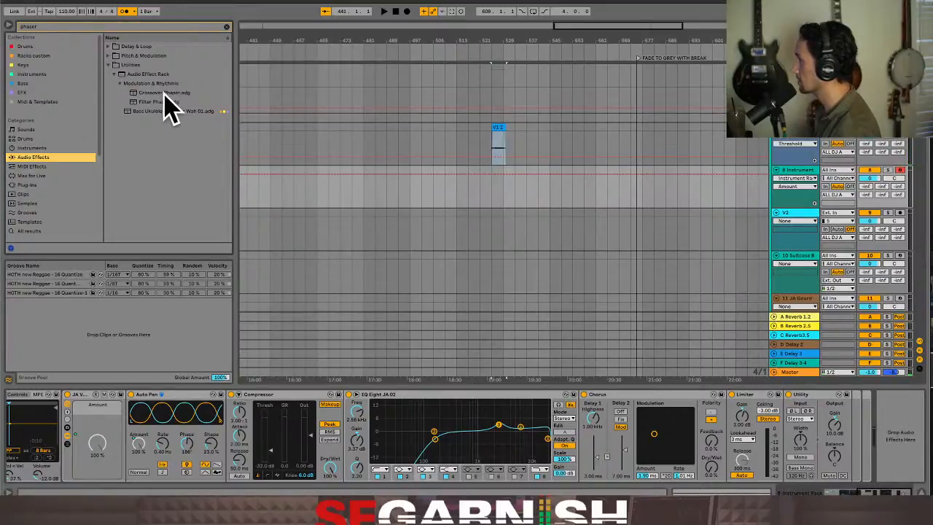
pyautogui.moveTo(164, 93); pyautogui.dragTo(842, 434)
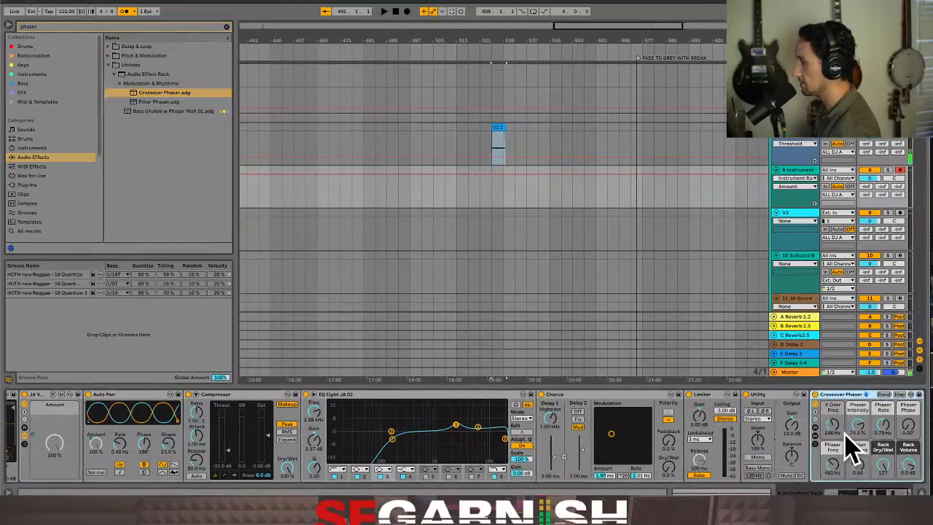
# Try the Crossover Phaser's Rack Dry/Wet at 0 and bring it back to 127
pyautogui.moveTo(877, 493); pyautogui.dragTo(880, 494)
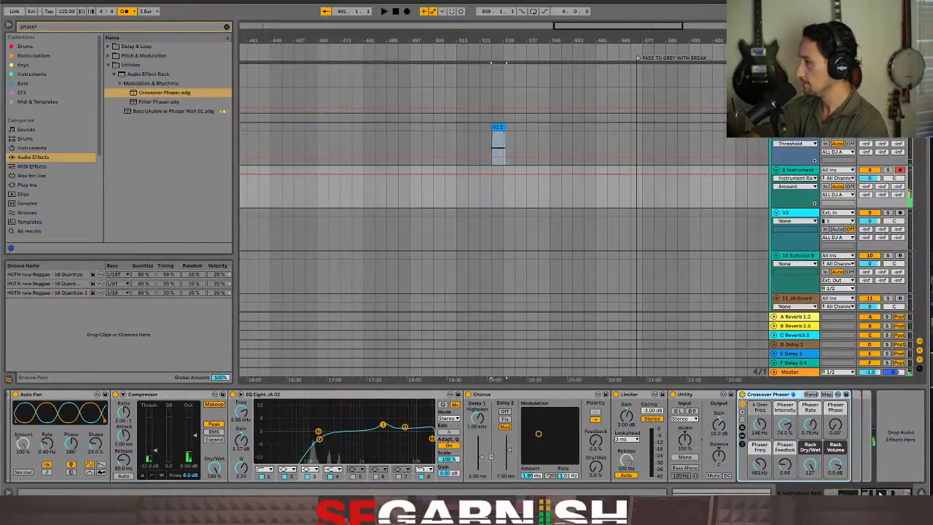
pyautogui.click(811, 465)
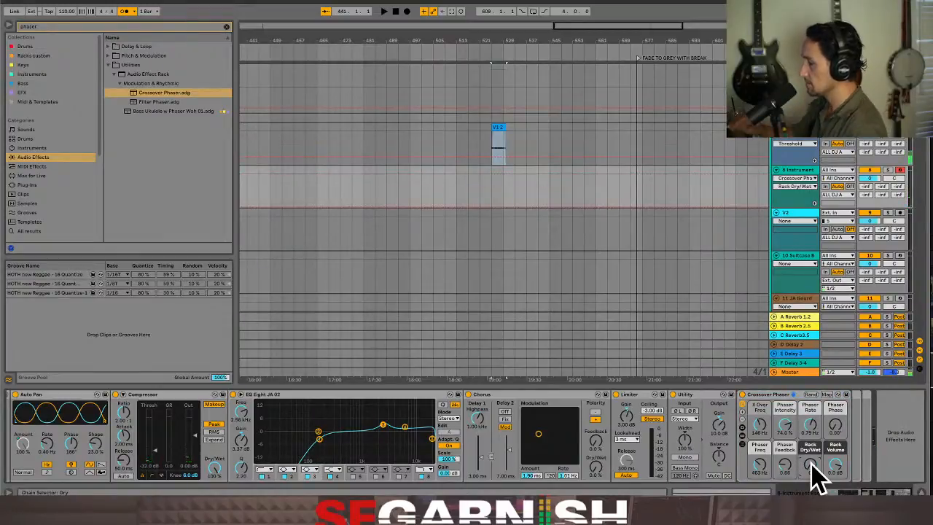
pyautogui.click(811, 465)
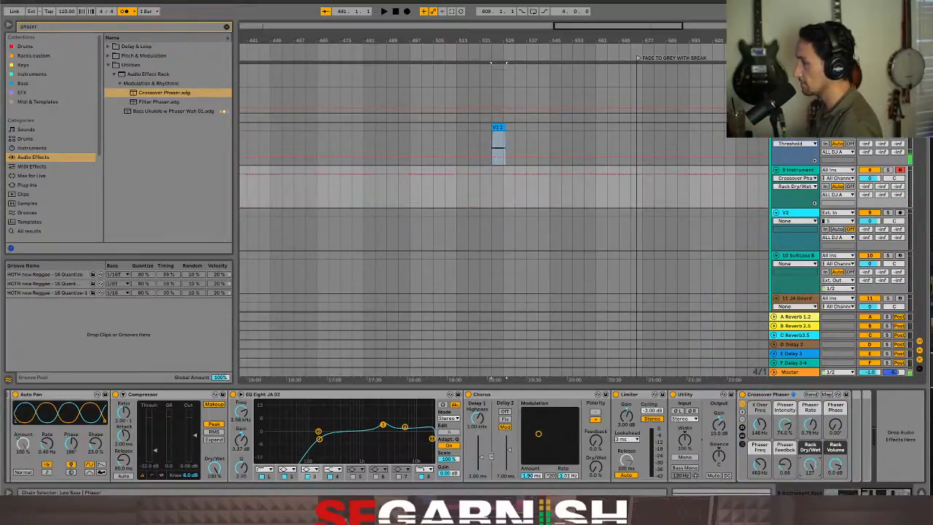
pyautogui.moveTo(812, 464); pyautogui.dragTo(811, 460)
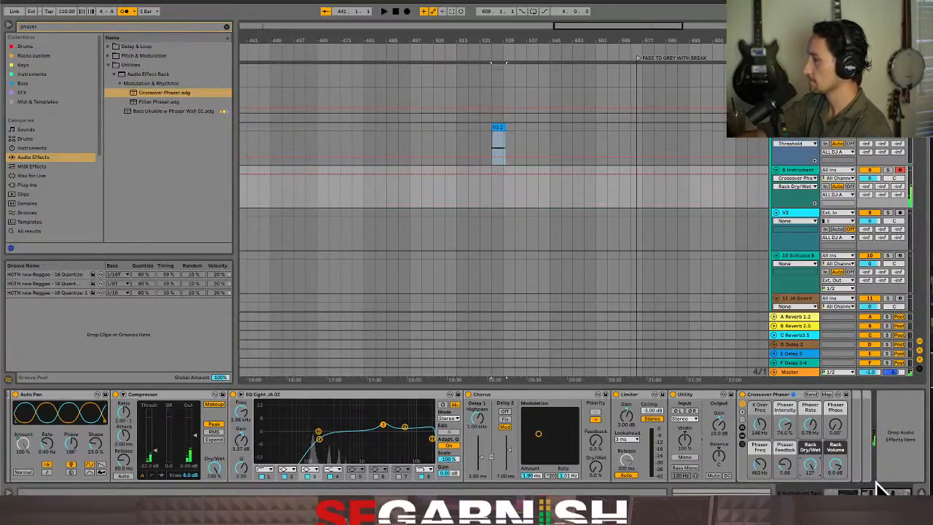
pyautogui.hscroll(-2, 875, 493)
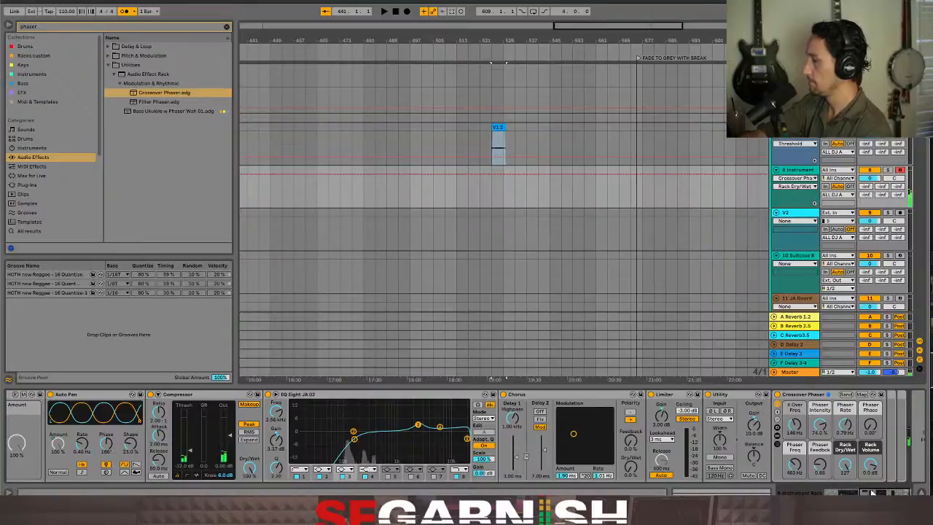
pyautogui.hscroll(-15, 875, 493)
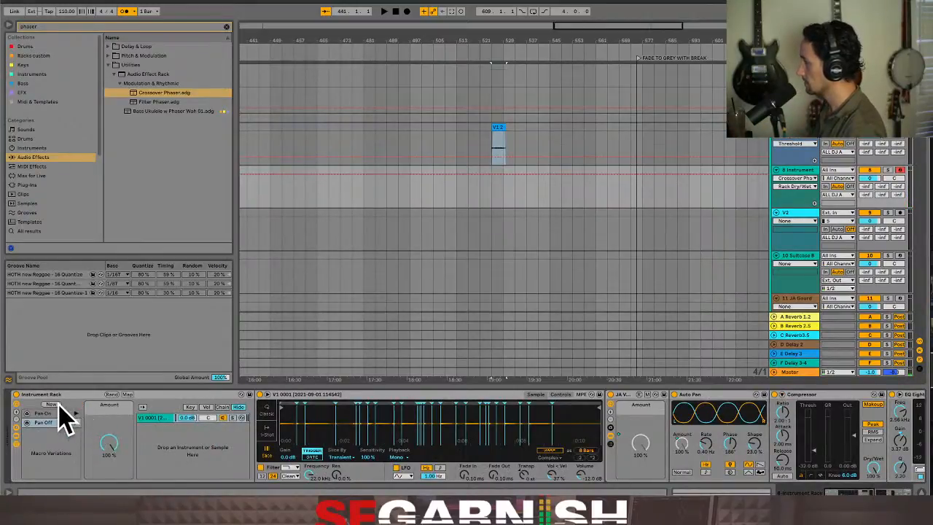
pyautogui.click(52, 405)
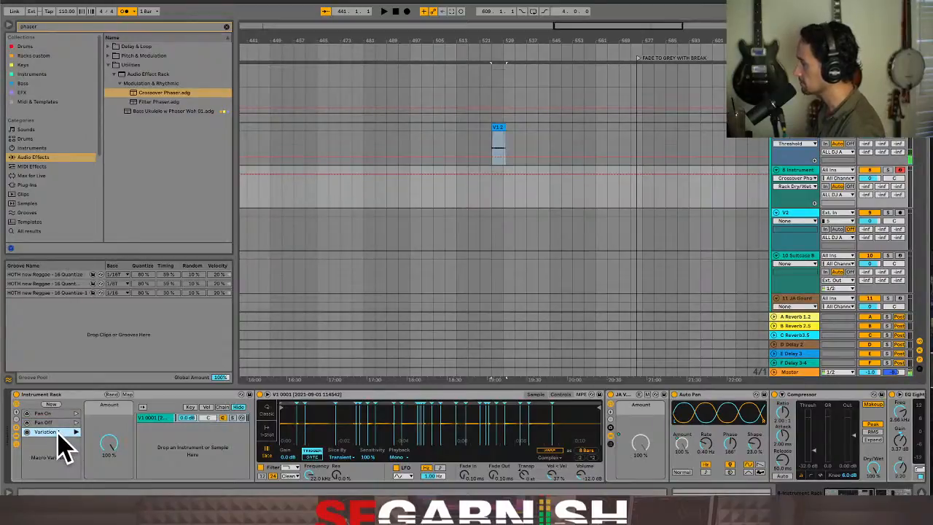
pyautogui.rightClick(58, 432)
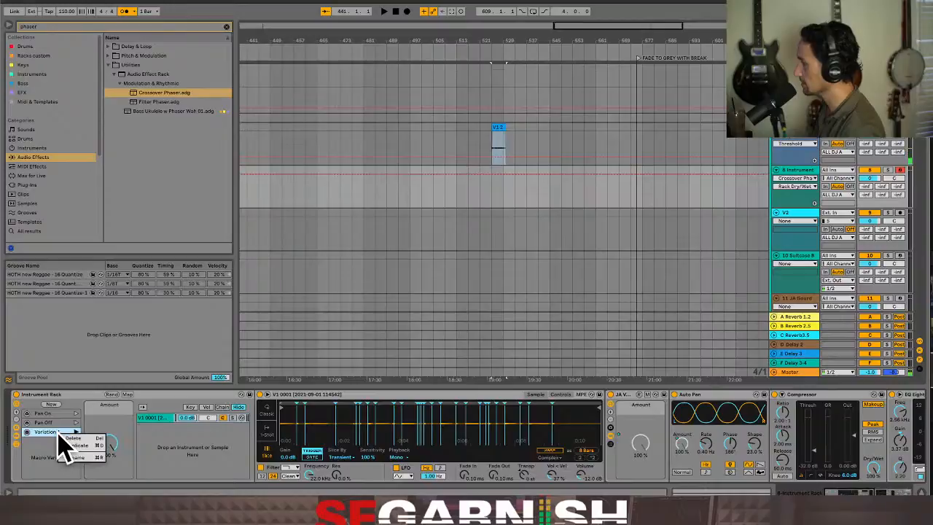
pyautogui.click(77, 438)
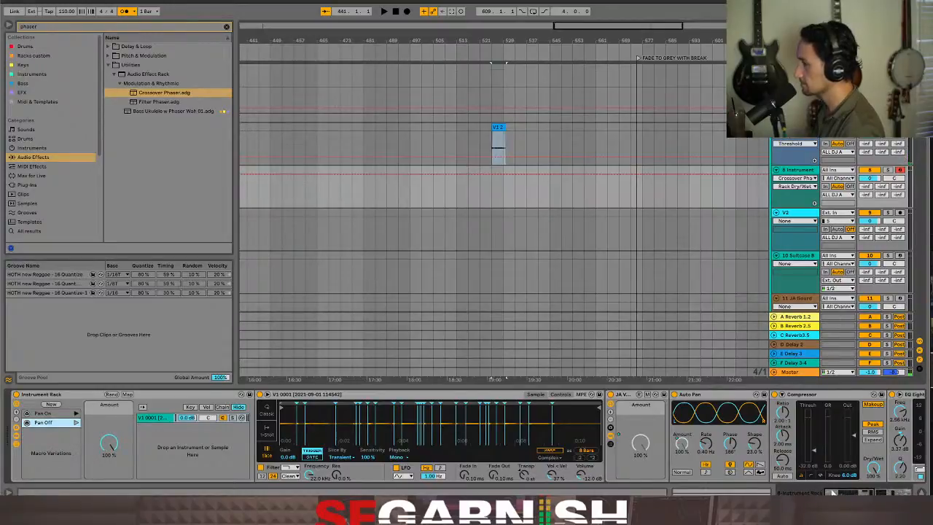
# Recall the Pan Off macro variation and set the Crossover Phaser's Rack Dry/Wet to 0
pyautogui.moveTo(833, 493)
pyautogui.mouseDown()
pyautogui.moveTo(894, 493)
pyautogui.moveTo(828, 493)
pyautogui.mouseUp()
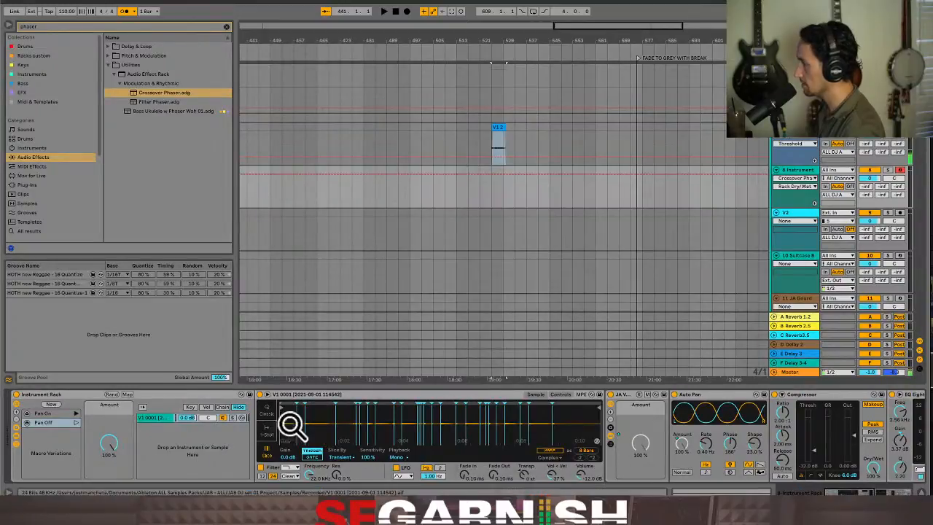
pyautogui.click(76, 423)
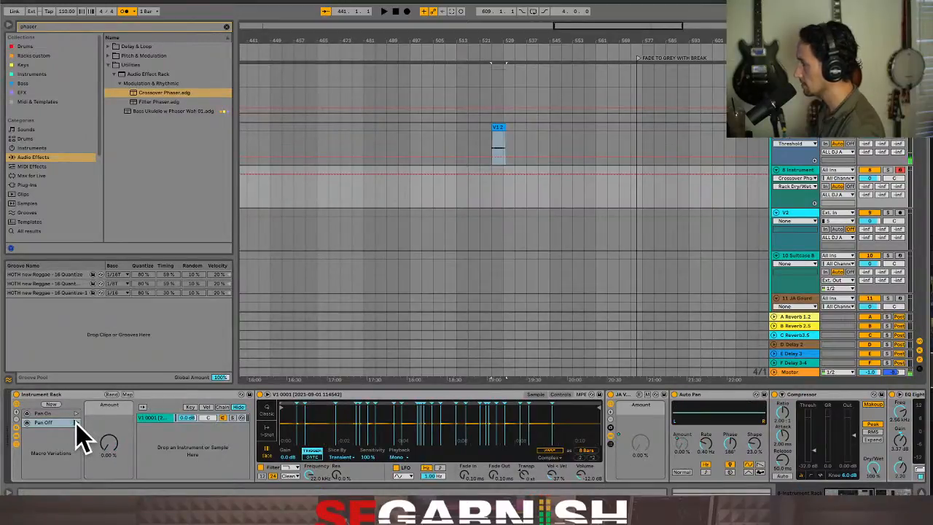
pyautogui.moveTo(854, 492); pyautogui.dragTo(919, 486)
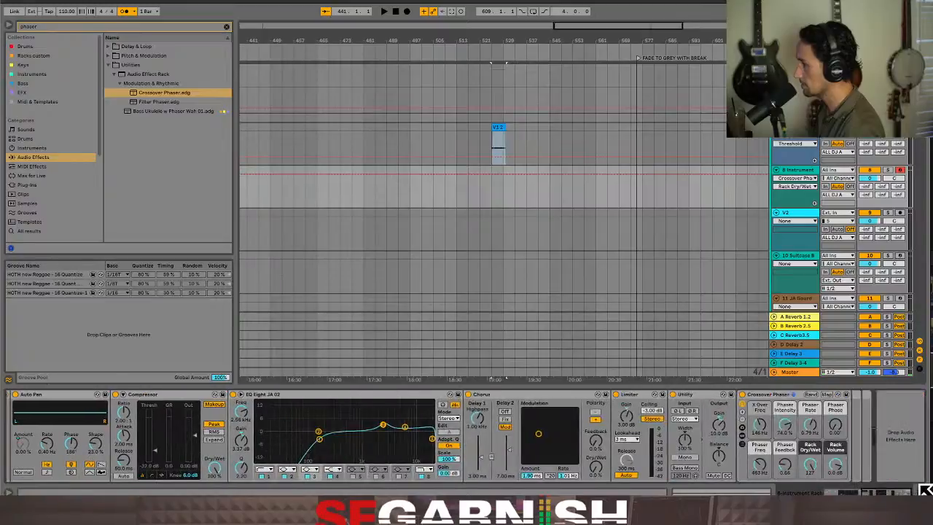
pyautogui.moveTo(810, 467); pyautogui.dragTo(810, 522)
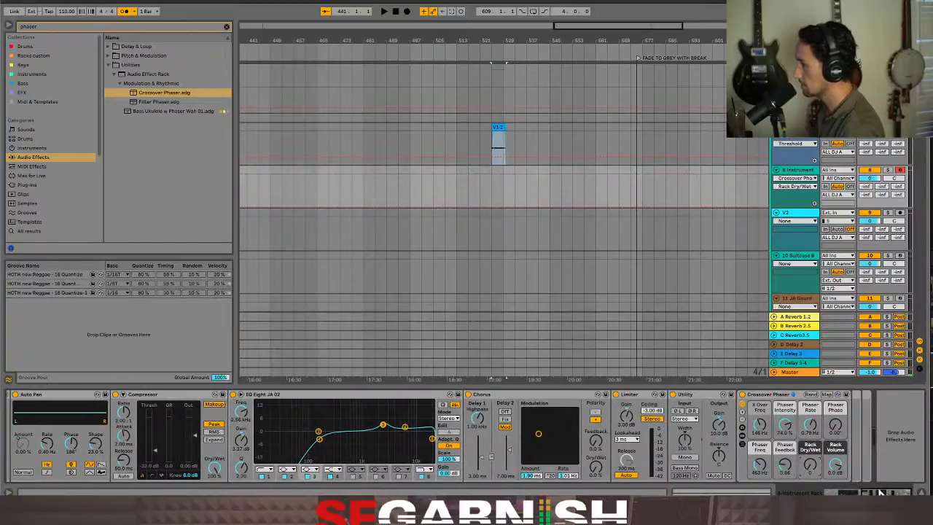
pyautogui.moveTo(880, 492); pyautogui.dragTo(798, 493)
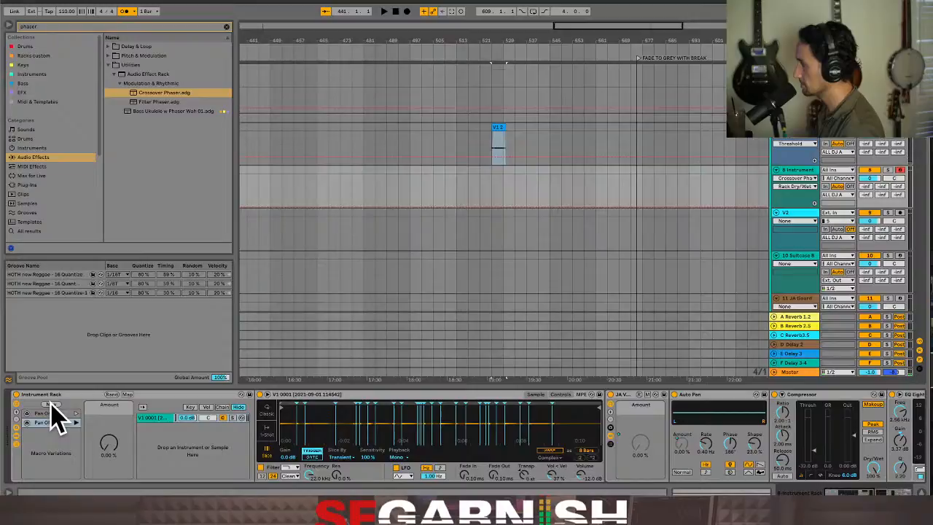
# Recall the Pan On macro variation and overwrite Pan Off with the rack's current macro setting
pyautogui.click(76, 413)
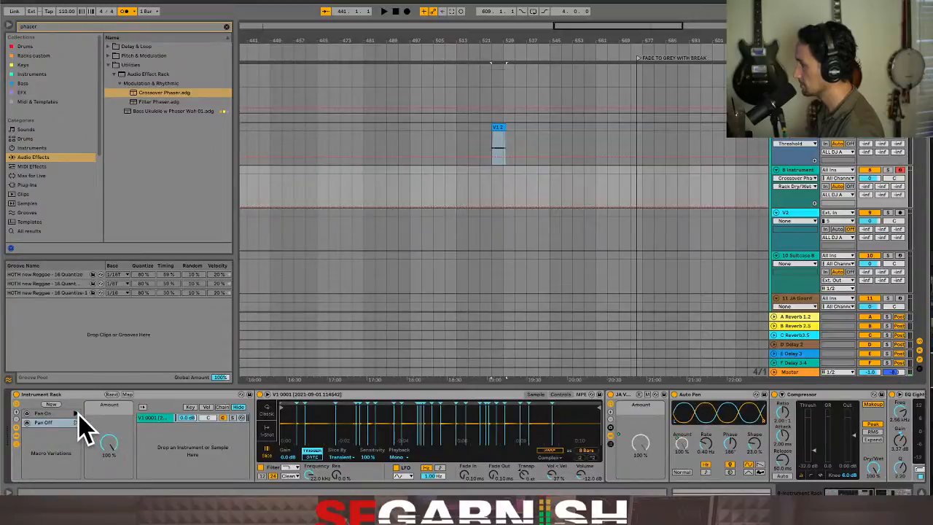
pyautogui.moveTo(845, 493)
pyautogui.mouseDown()
pyautogui.moveTo(889, 493)
pyautogui.moveTo(842, 494)
pyautogui.mouseUp()
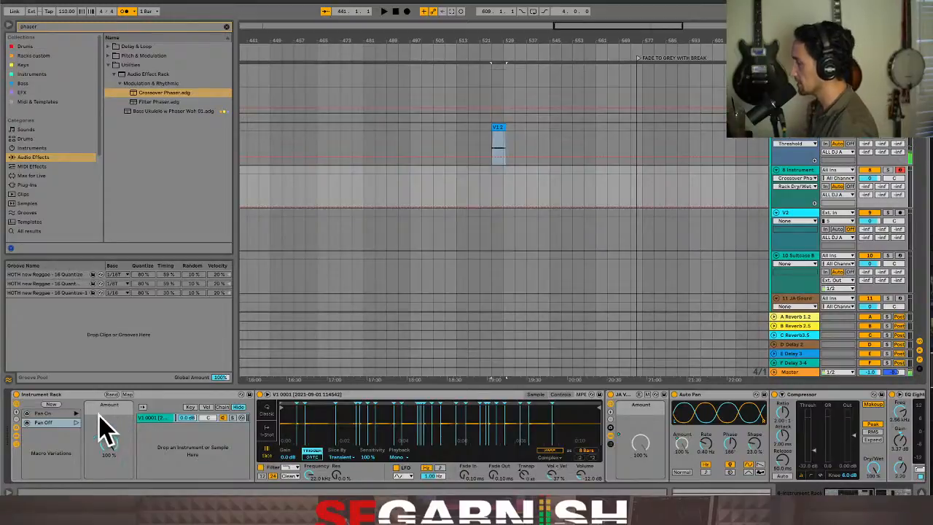
pyautogui.click(53, 414)
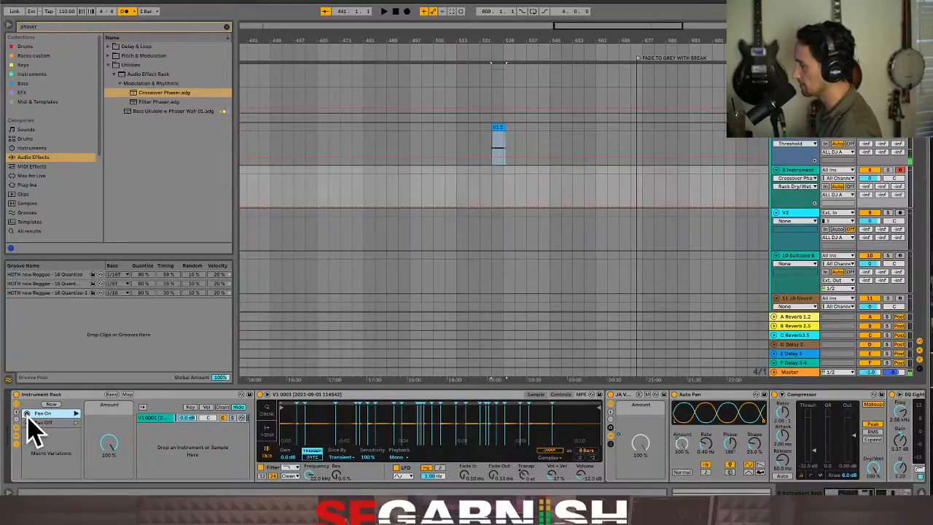
pyautogui.click(27, 423)
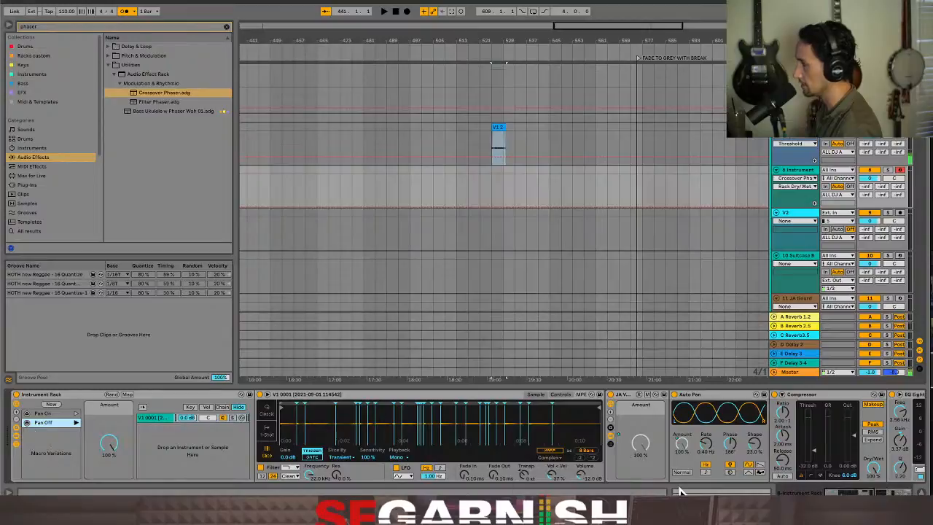
# Turn the Crossover Phaser's Rack Dry/Wet fully wet and overwrite the Pan On variation with the current setting
pyautogui.hscroll(10, 831, 490)
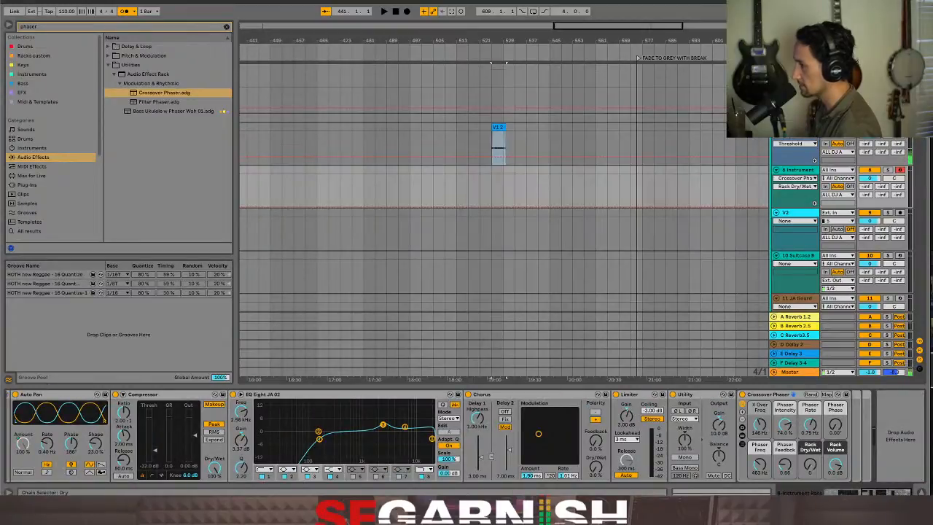
pyautogui.hscroll(-10, 766, 487)
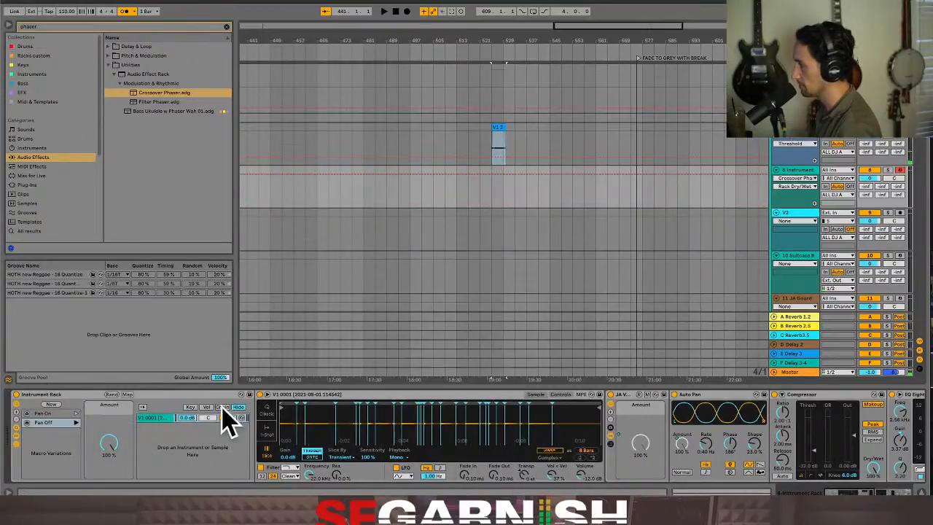
pyautogui.click(27, 416)
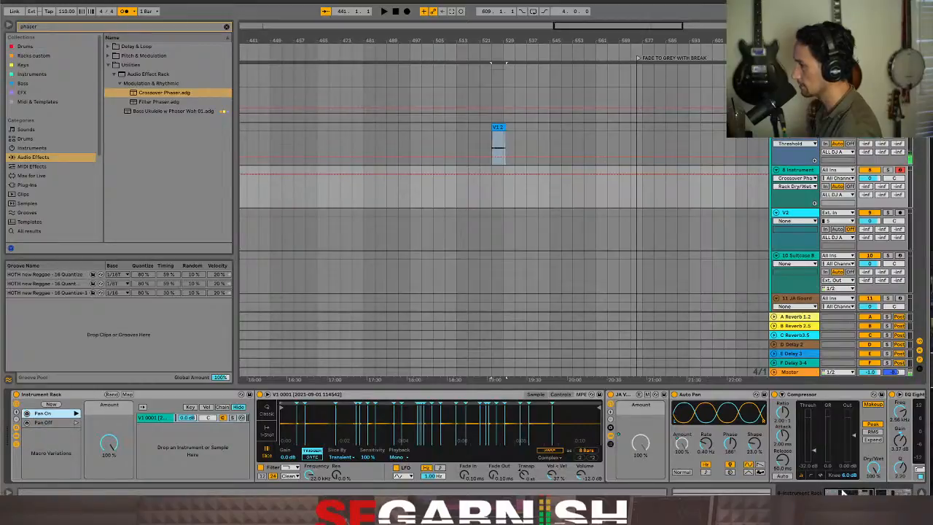
# Rename the two macro variations Pan-Phas On and Pan-phas Off
pyautogui.hscroll(10, 845, 493)
pyautogui.hscroll(-10, 845, 493)
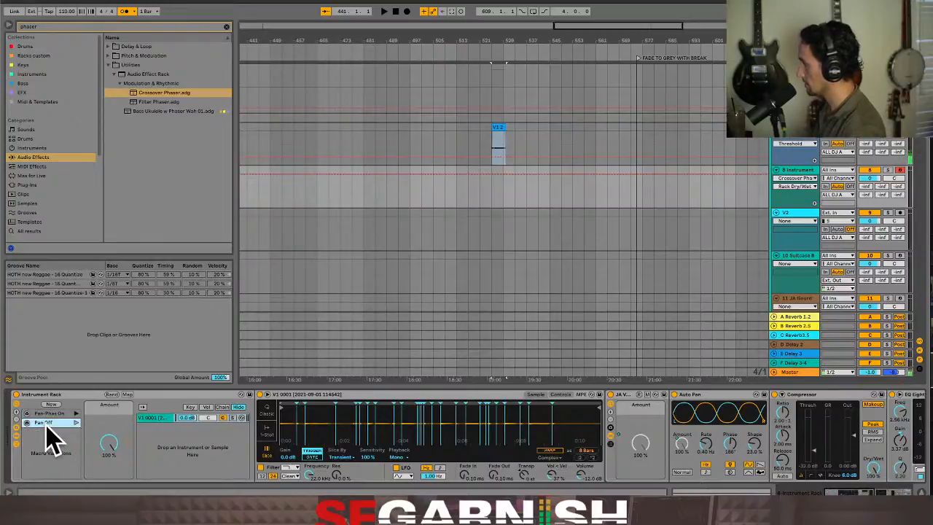
pyautogui.rightClick(44, 424)
pyautogui.click(64, 449)
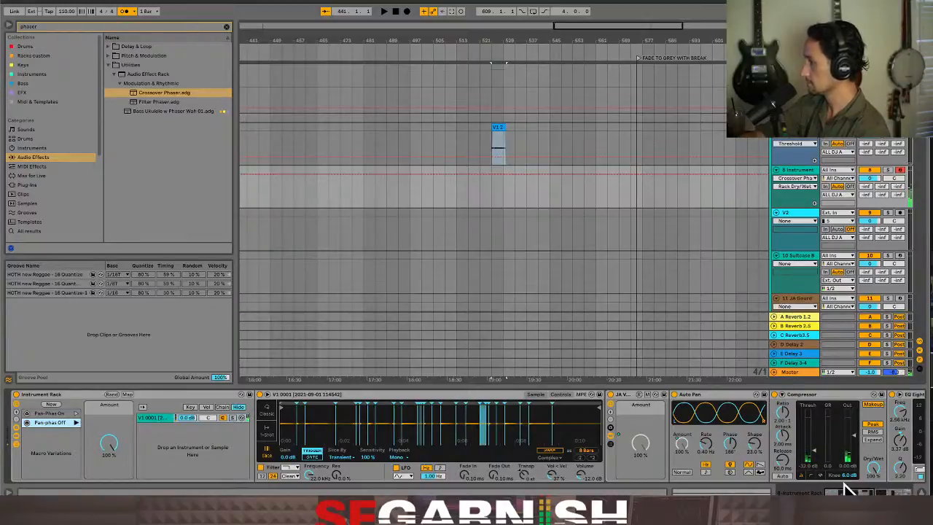
# Set the Crossover Phaser's Rack Dry/Wet to 0 and the Instrument Rack's Amount macro to 0%
pyautogui.moveTo(852, 493); pyautogui.dragTo(887, 494)
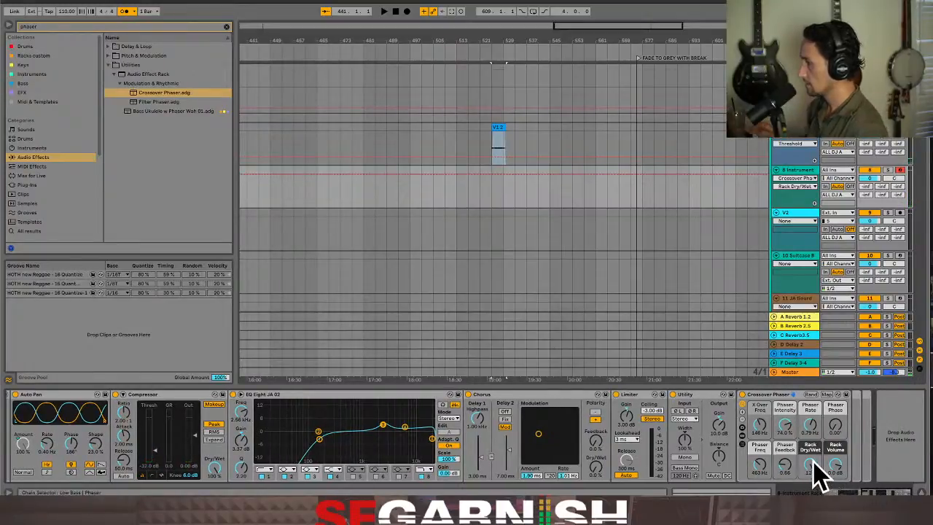
pyautogui.moveTo(882, 493); pyautogui.dragTo(840, 494)
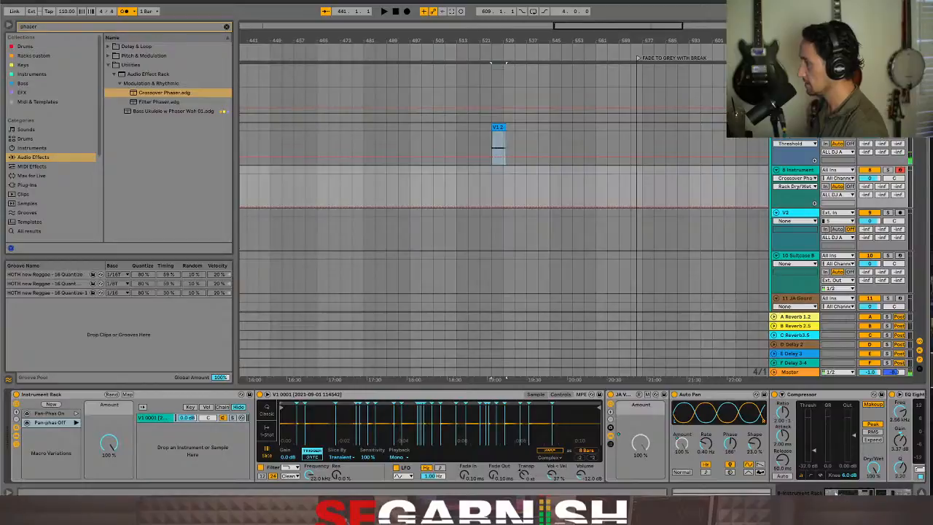
pyautogui.moveTo(109, 448)
pyautogui.mouseDown()
pyautogui.moveTo(109, 467)
pyautogui.moveTo(108, 448)
pyautogui.mouseUp()
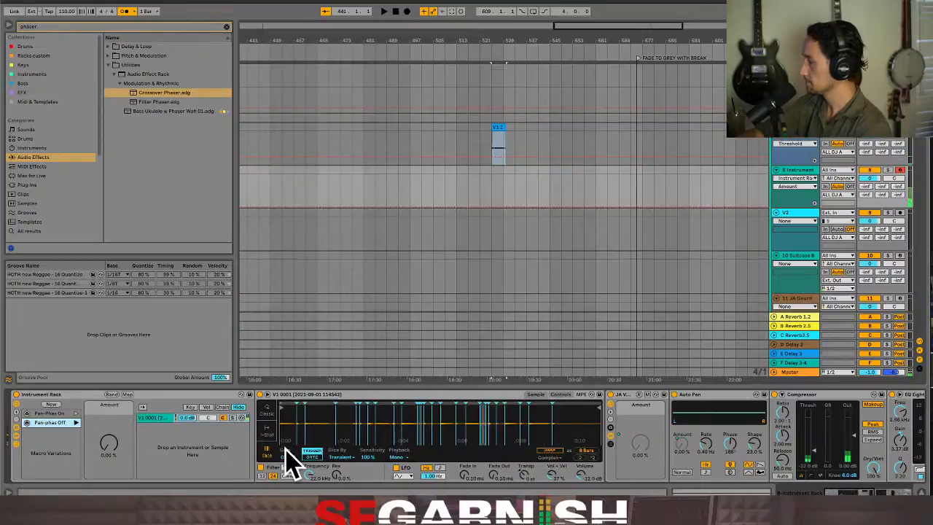
# Recall the Pan-Phas On variation and check whether the Crossover Phaser's Rack Dry/Wet follows it
pyautogui.click(76, 414)
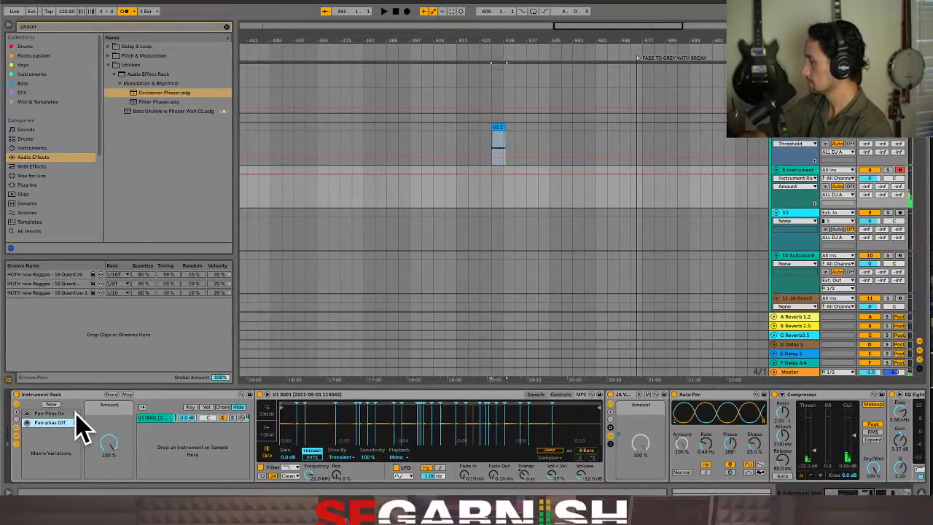
pyautogui.click(848, 493)
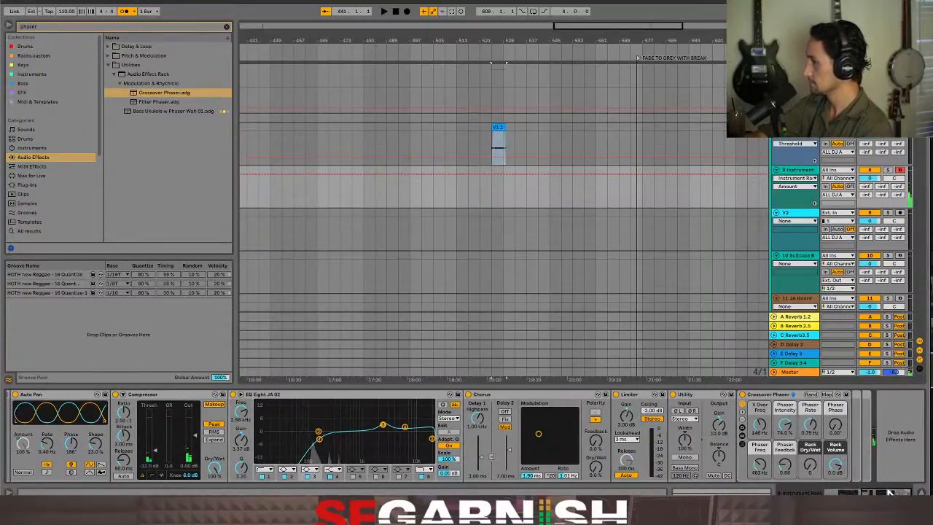
pyautogui.moveTo(890, 494); pyautogui.dragTo(802, 487)
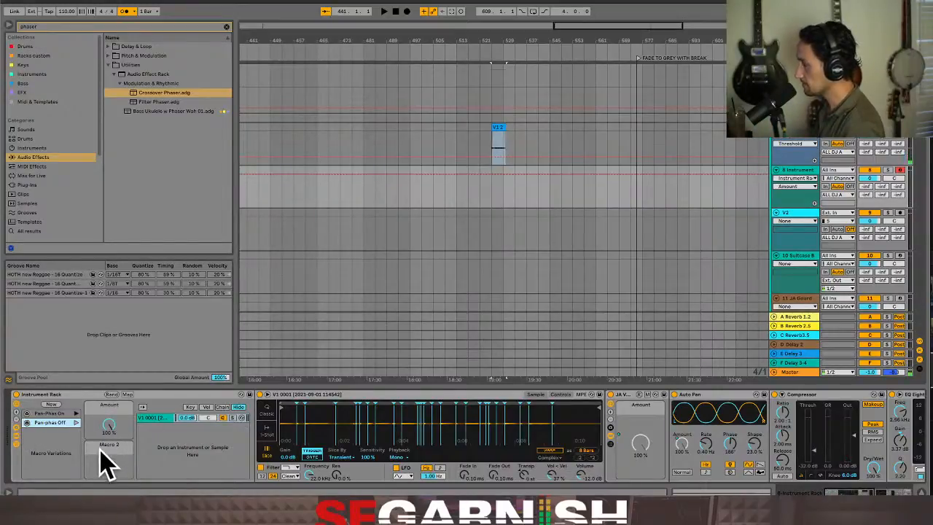
# Add a second macro control to the Instrument Rack and map the Crossover Phaser's Rack Dry/Wet to Macro 2
pyautogui.rightClick(113, 474)
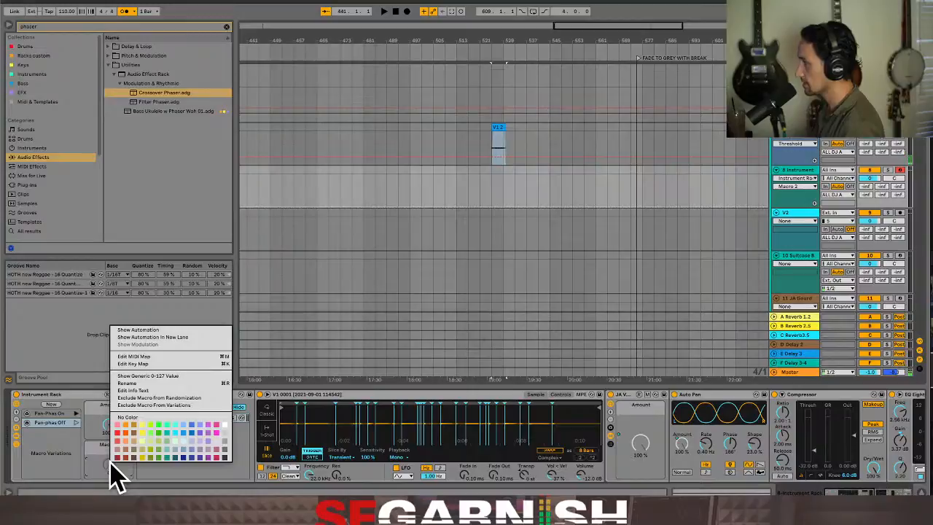
pyautogui.click(111, 465)
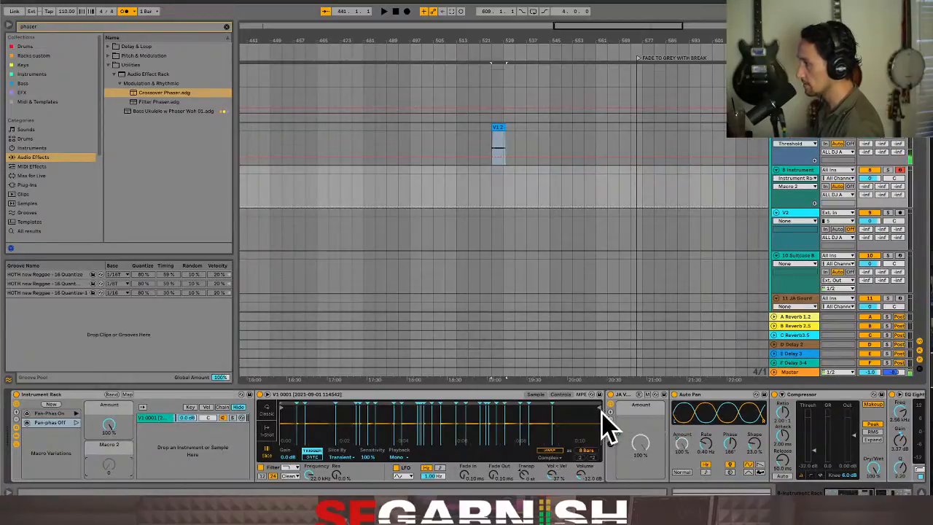
pyautogui.hscroll(10, 836, 493)
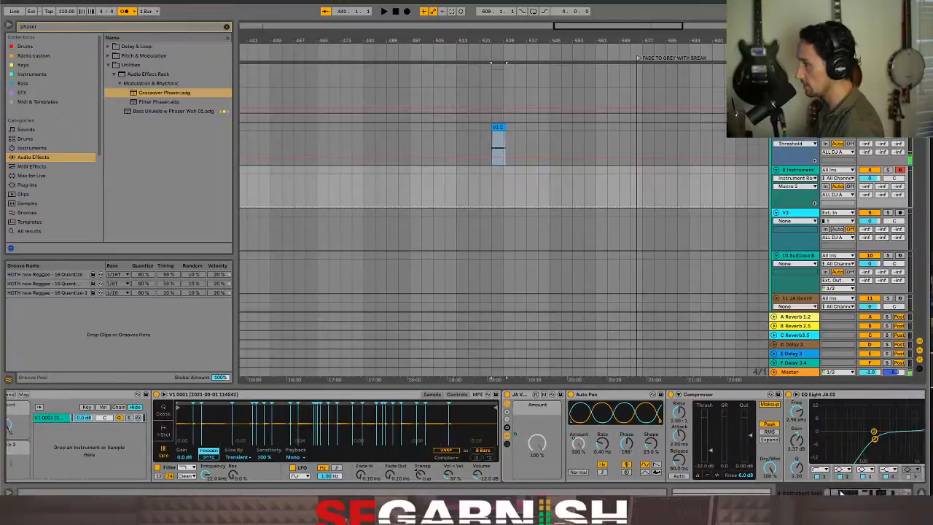
pyautogui.moveTo(853, 487)
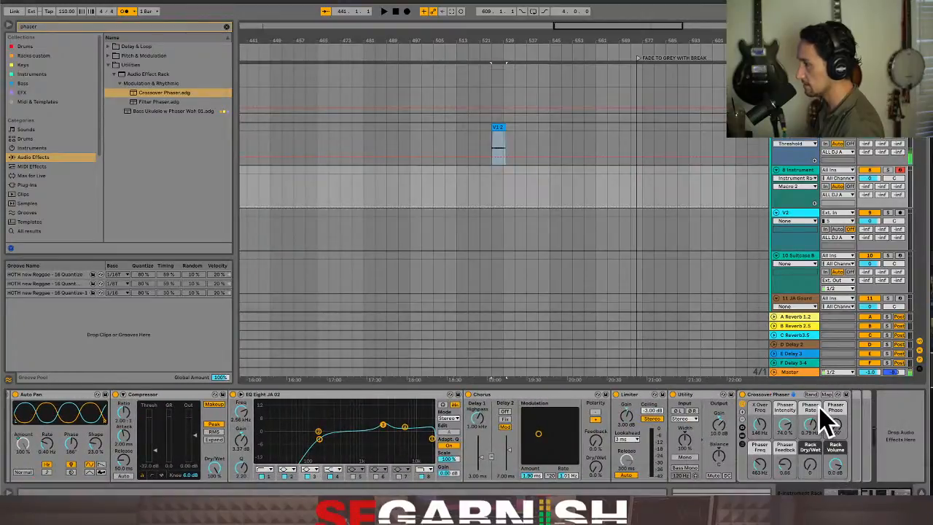
pyautogui.rightClick(810, 473)
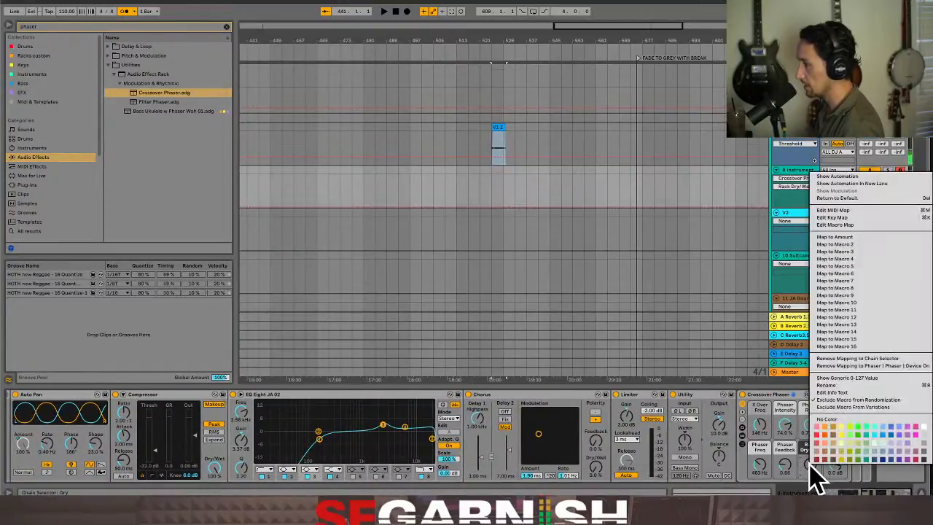
pyautogui.click(835, 244)
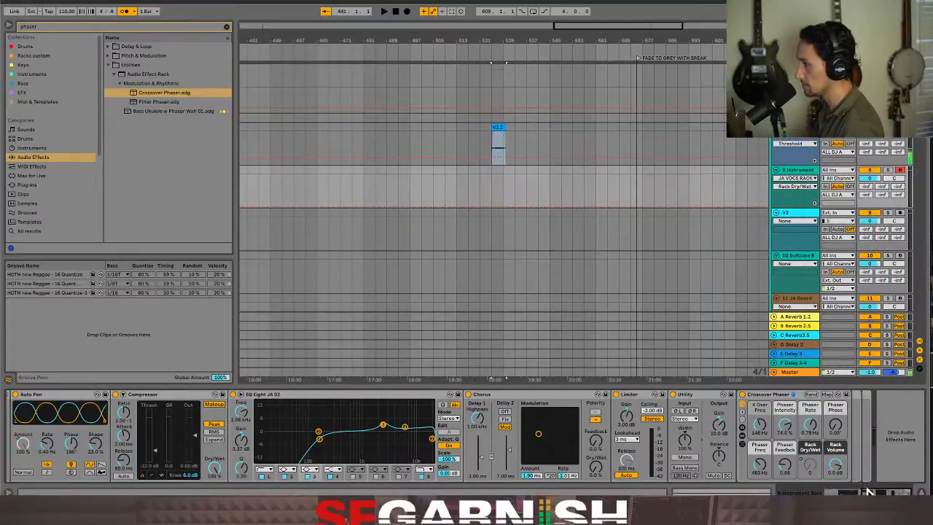
# Map the JA VOCS rack's Rack Dry/Wet macro to Macro 2 of the outer Instrument Rack
pyautogui.moveTo(867, 492); pyautogui.dragTo(845, 493)
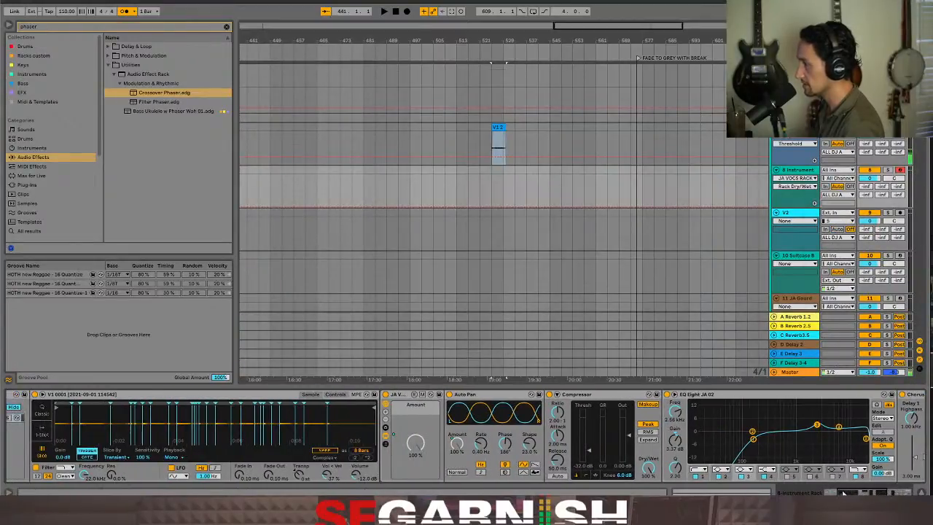
pyautogui.click(387, 420)
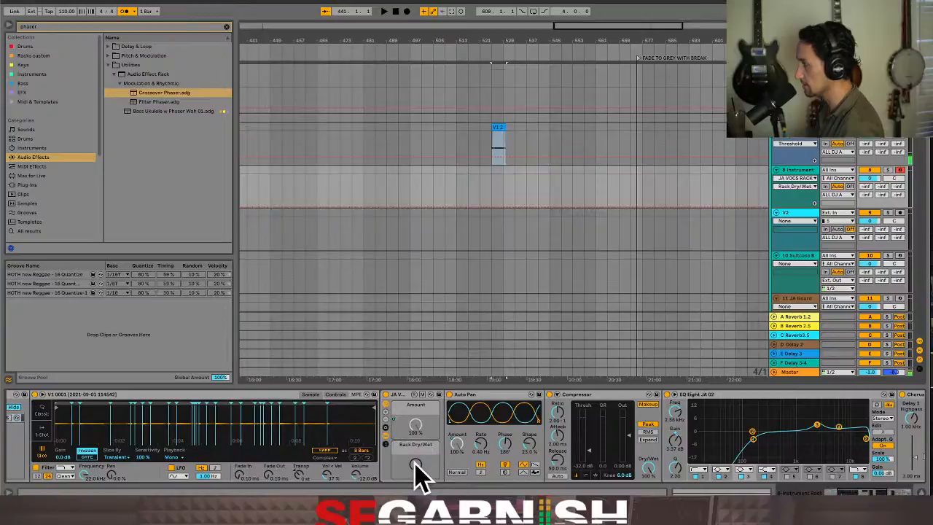
pyautogui.rightClick(417, 467)
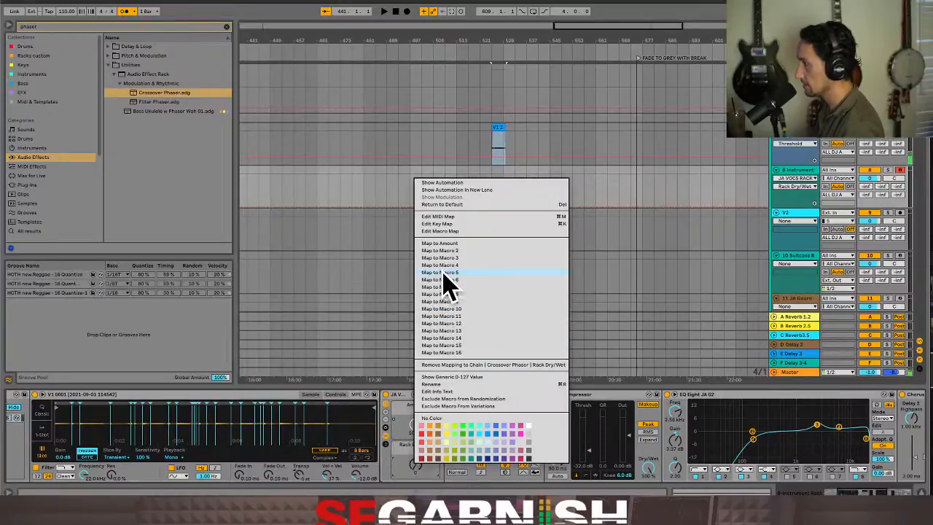
pyautogui.click(442, 250)
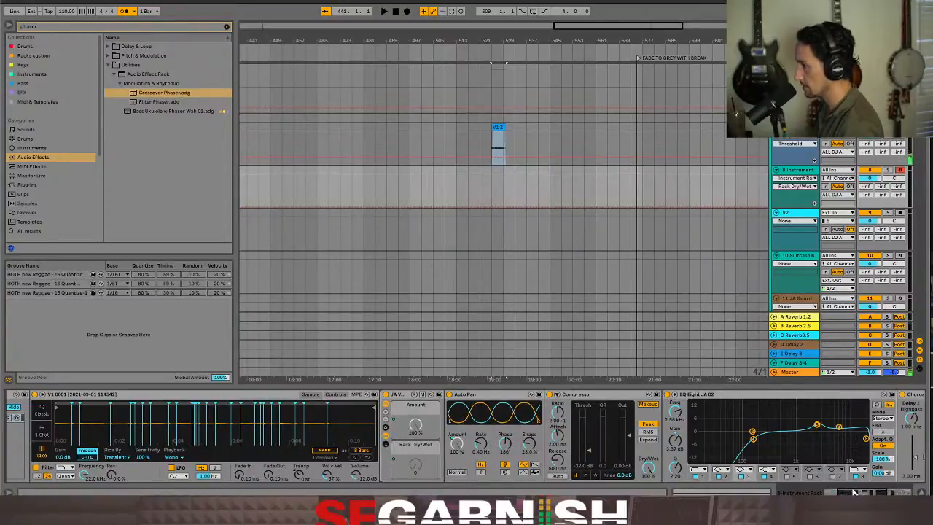
# Set the Instrument Rack's Rack Dry/Wet macro to 127 and overwrite the Pan-Phas On variation with the current macro values
pyautogui.moveTo(857, 491); pyautogui.dragTo(806, 494)
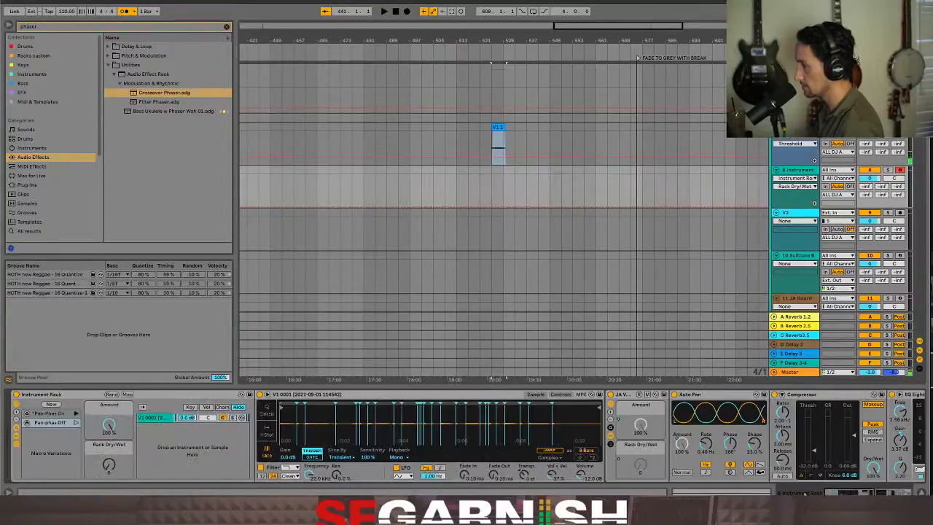
pyautogui.click(108, 464)
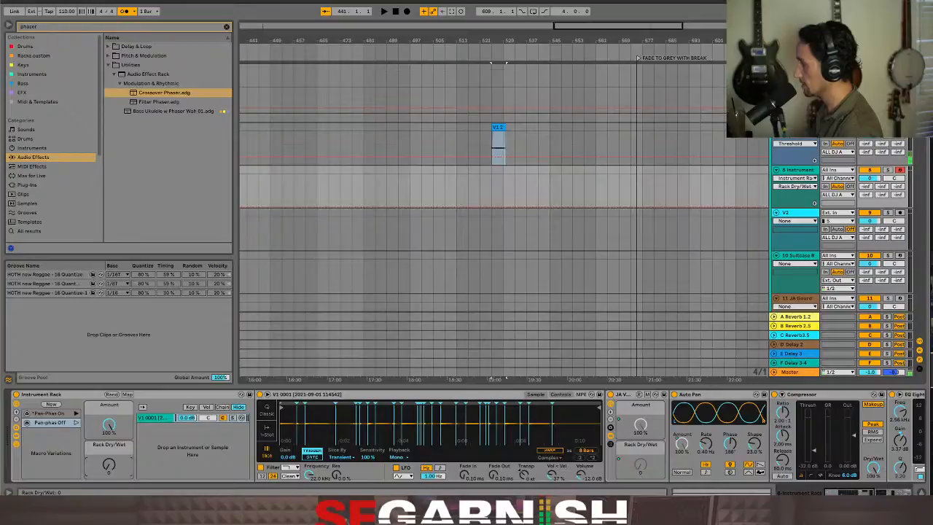
pyautogui.moveTo(108, 467); pyautogui.dragTo(108, 416)
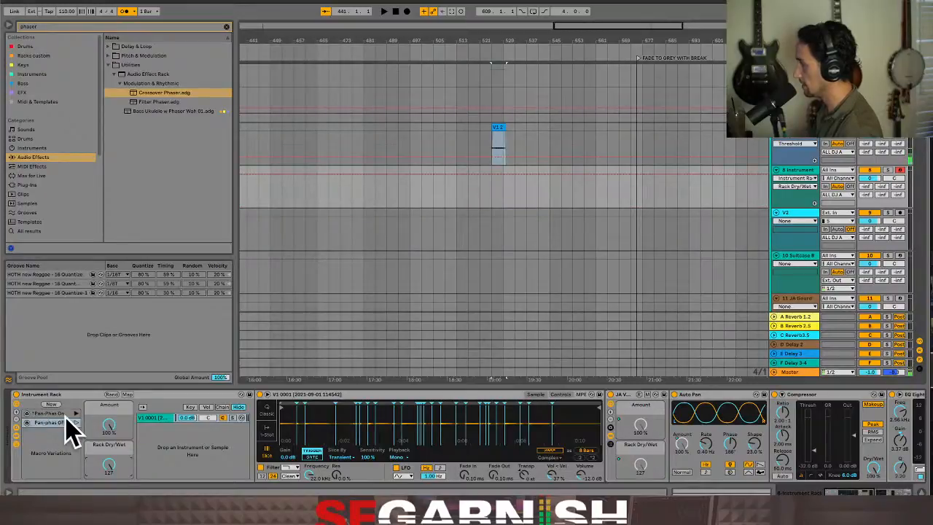
pyautogui.click(27, 413)
# Recall the Pan-phas Off variation, set the Rack Dry/Wet macro to 0, and overwrite that variation
pyautogui.click(76, 423)
pyautogui.click(75, 422)
pyautogui.moveTo(109, 465); pyautogui.dragTo(109, 520)
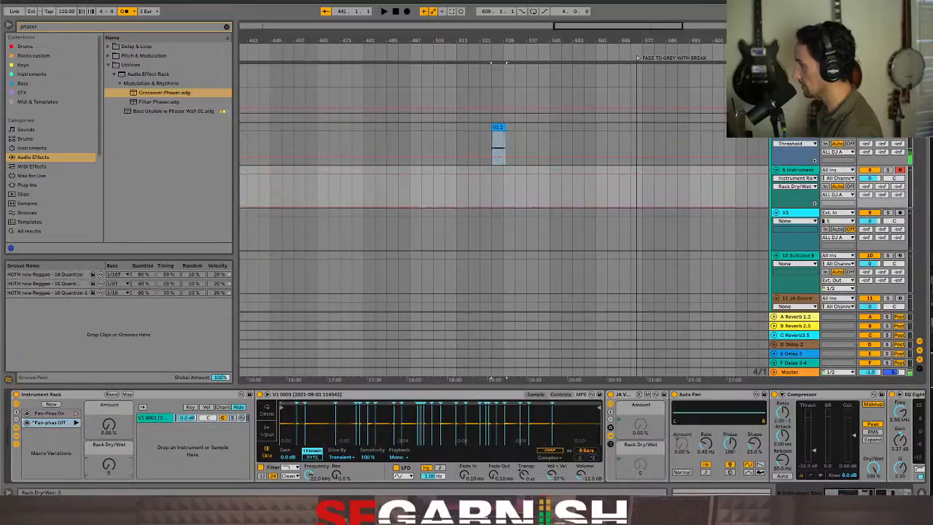
pyautogui.click(27, 423)
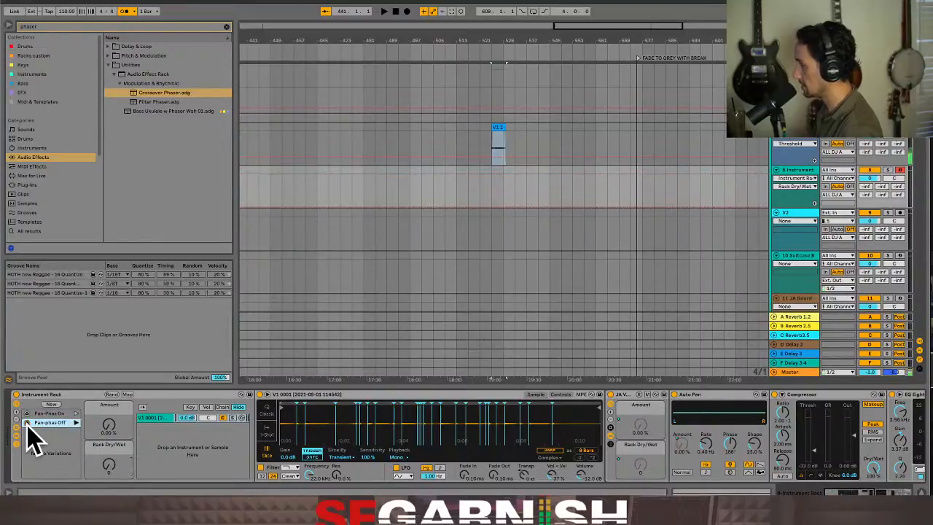
# Switch back and forth between the Pan-Phas On and Pan-phas Off variations to check both macros
pyautogui.click(76, 414)
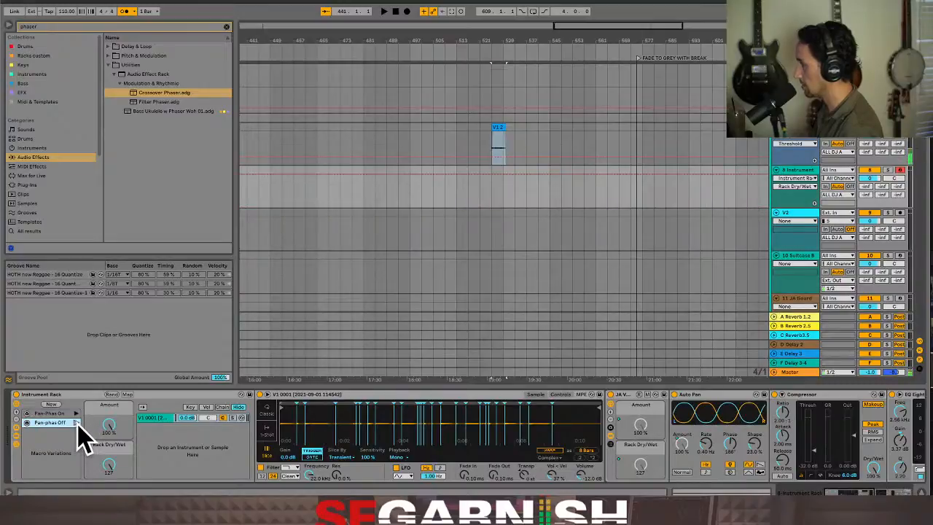
pyautogui.click(76, 423)
pyautogui.click(76, 414)
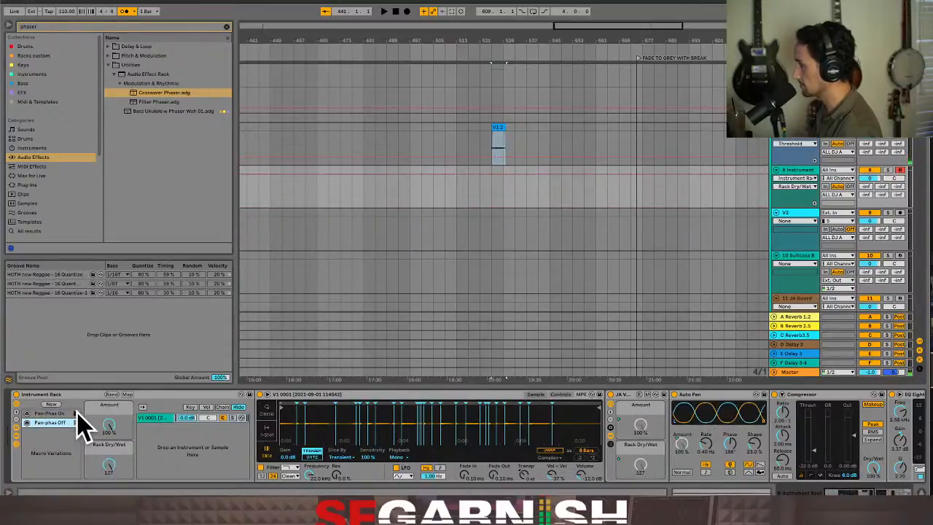
pyautogui.click(76, 423)
pyautogui.click(76, 413)
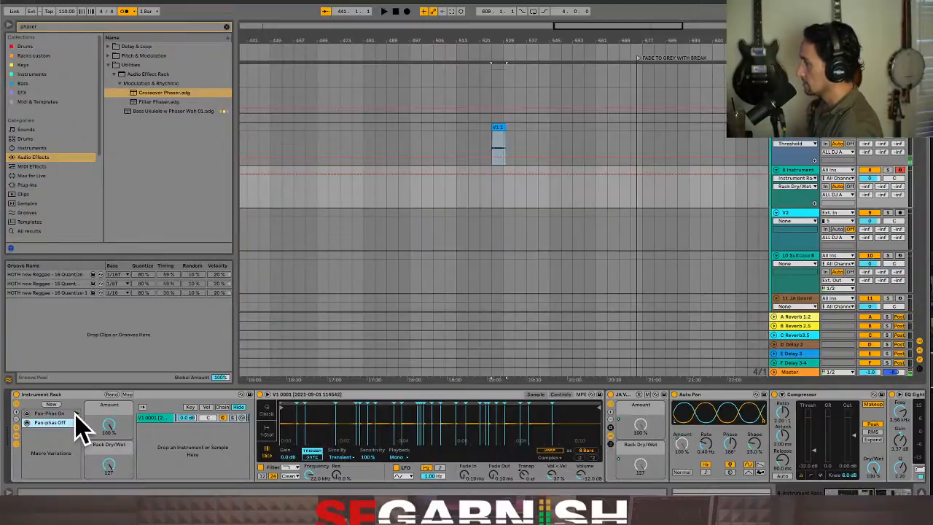
# Save the Instrument Rack as a User Library preset and try the name Simpler w phas-Pan on/off JA 01
pyautogui.click(249, 396)
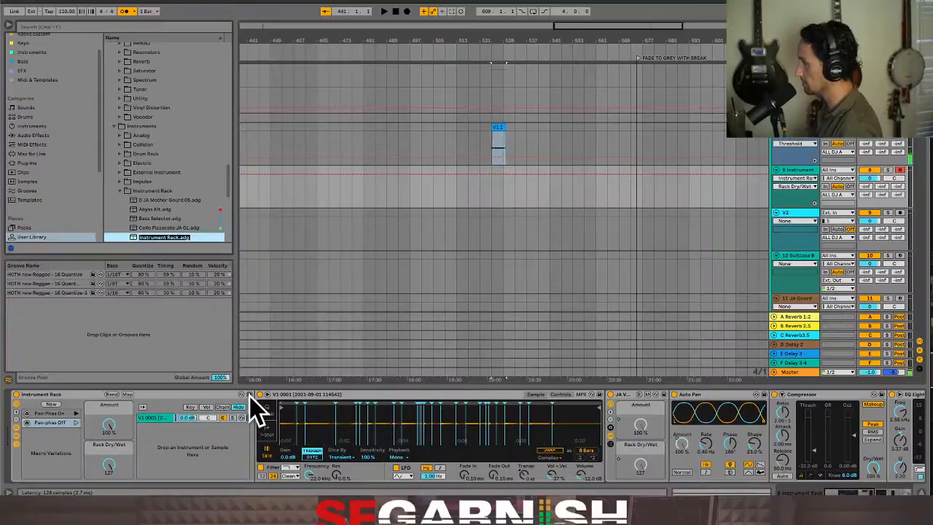
pyautogui.write('Simpler')
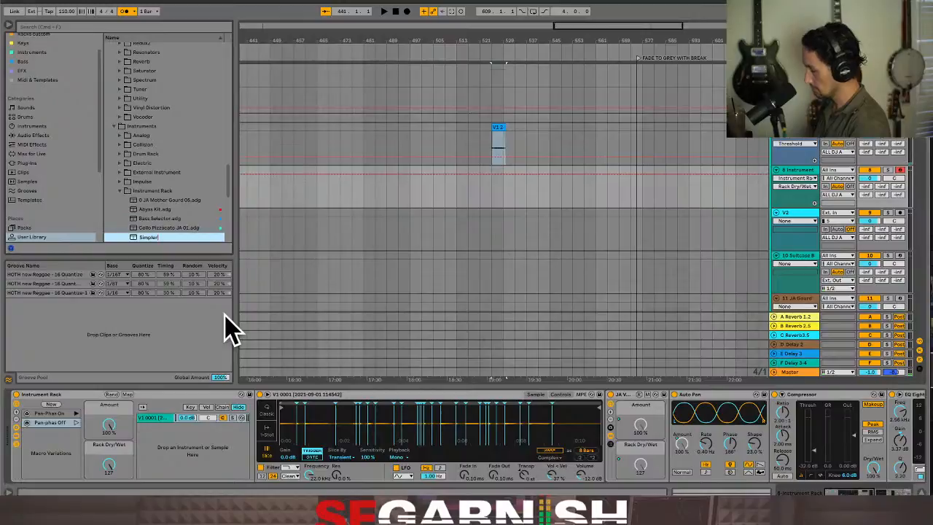
pyautogui.write(' w')
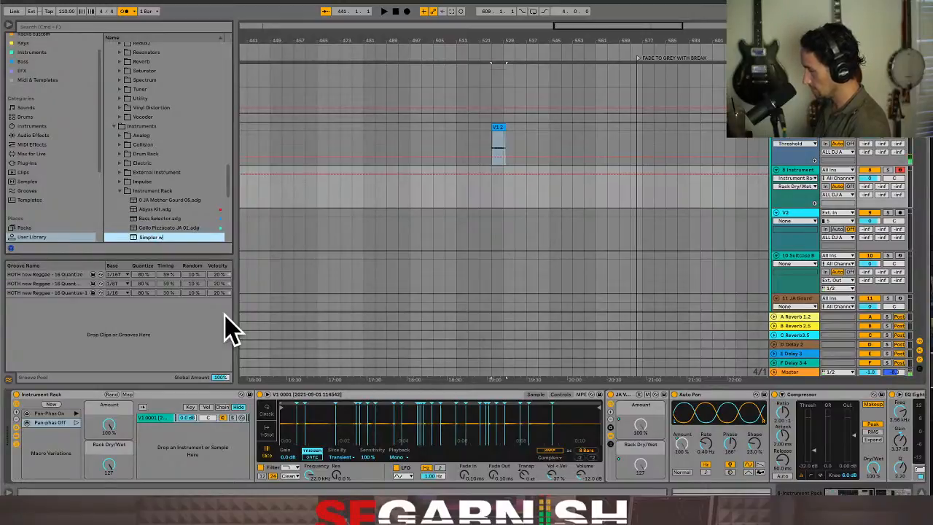
pyautogui.write(' phas')
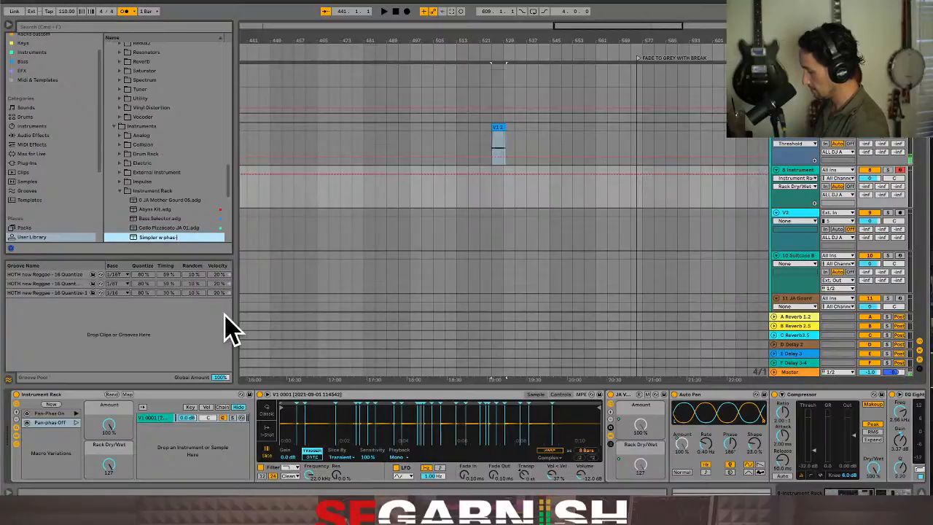
pyautogui.write('-Pan on/off 01')
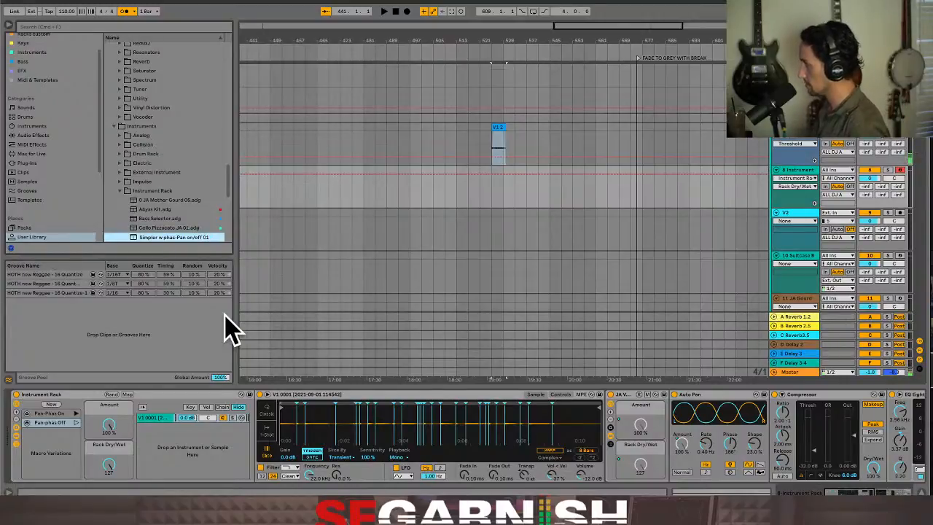
pyautogui.write('JA D')
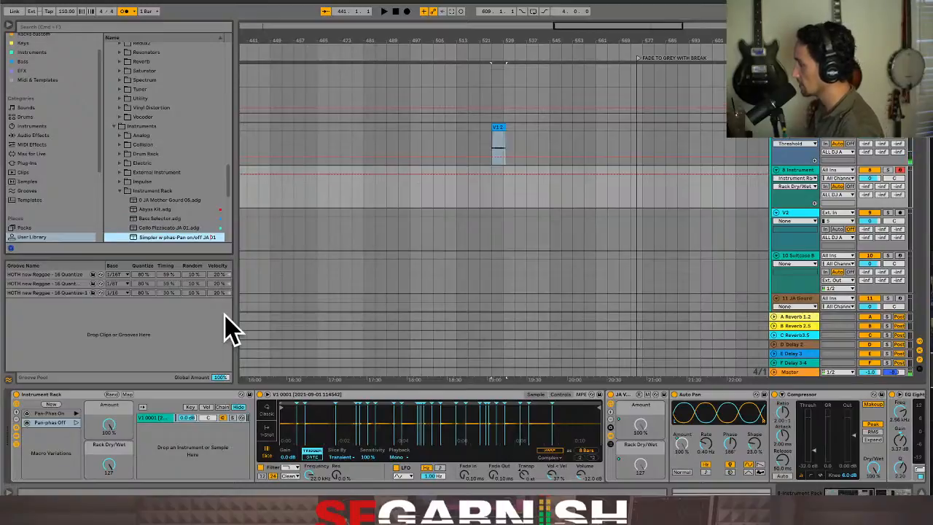
pyautogui.press('Return')
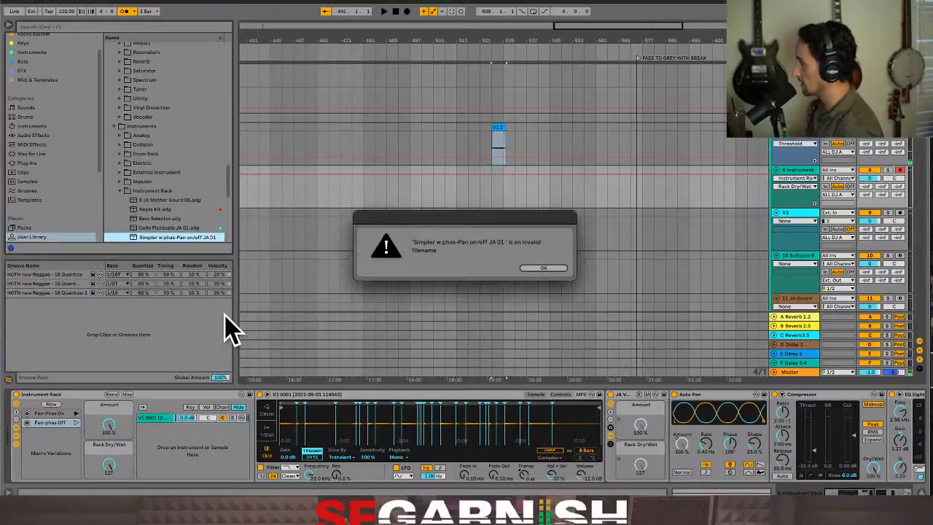
pyautogui.click(526, 266)
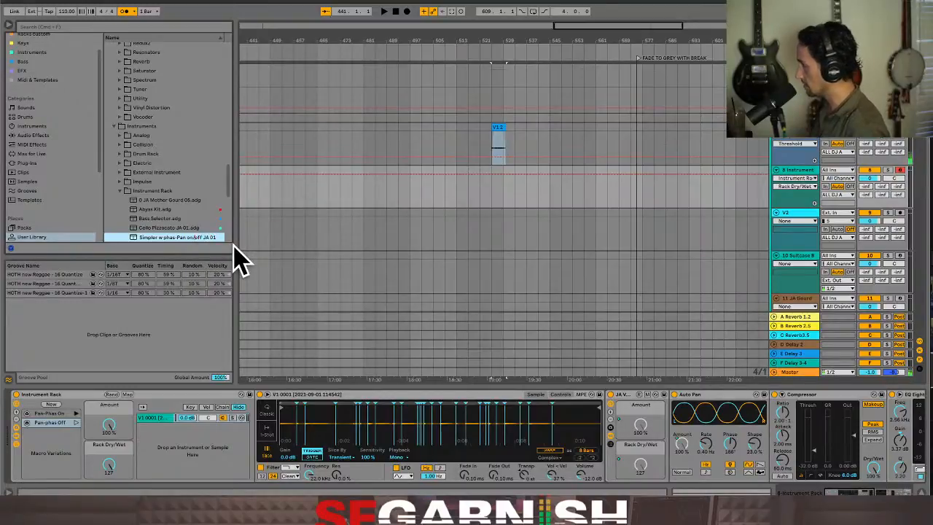
# Replace the slash with a hyphen so the preset is named Simpler w phas-Pan on-off JA 01
pyautogui.press('BackSpace')
pyautogui.write('-')
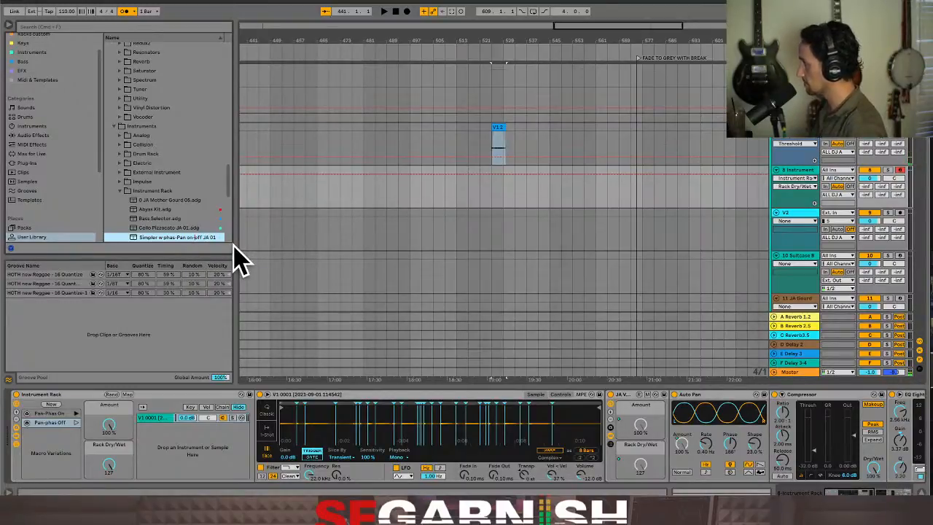
pyautogui.press('Return')
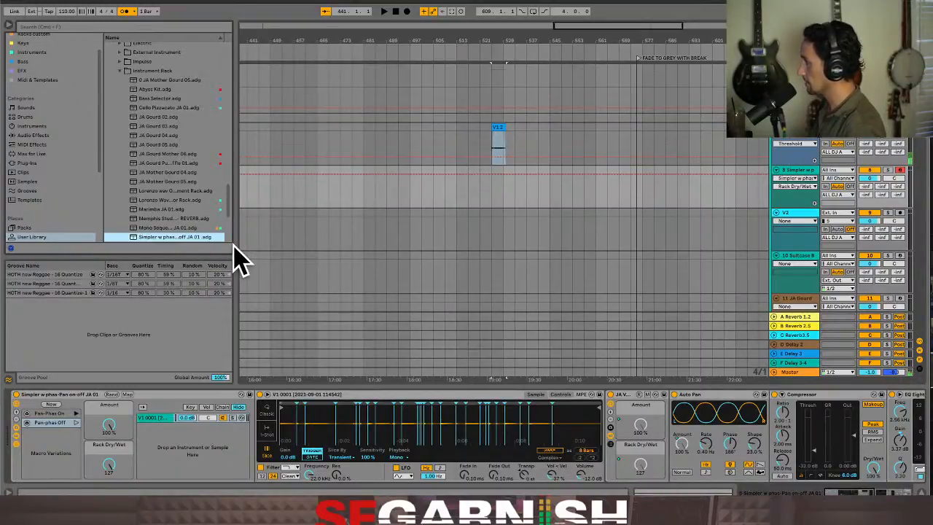
# Add the saved Simpler preset to the Racks custom collection and select it there
pyautogui.rightClick(160, 238)
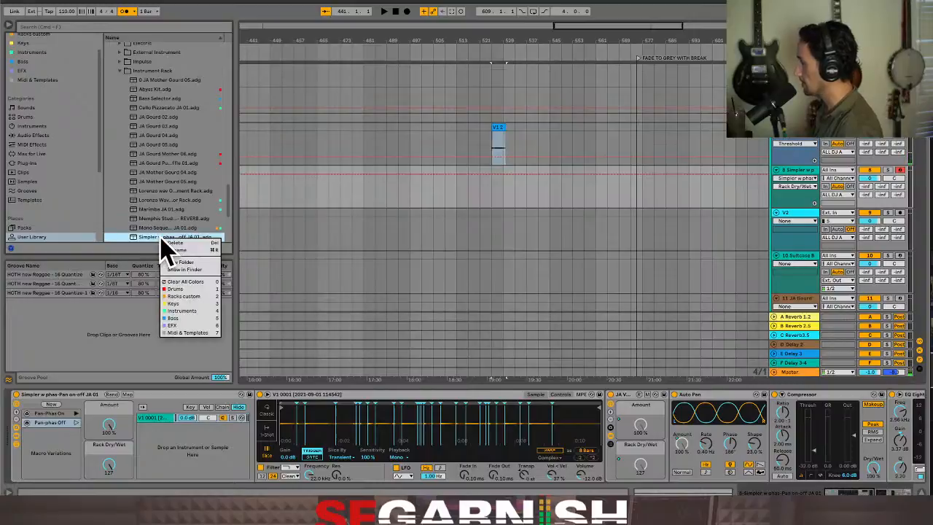
pyautogui.click(196, 308)
pyautogui.scroll(1, 79, 55)
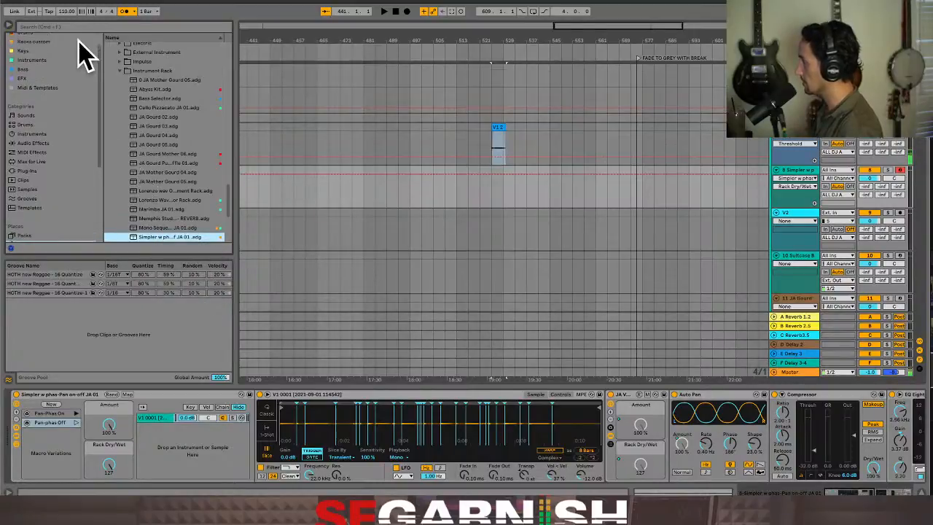
pyautogui.click(57, 42)
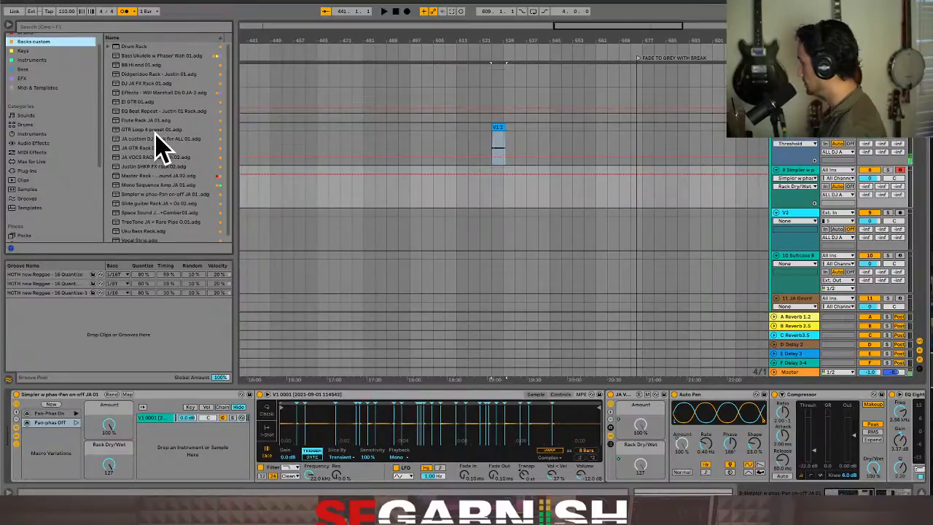
pyautogui.click(160, 196)
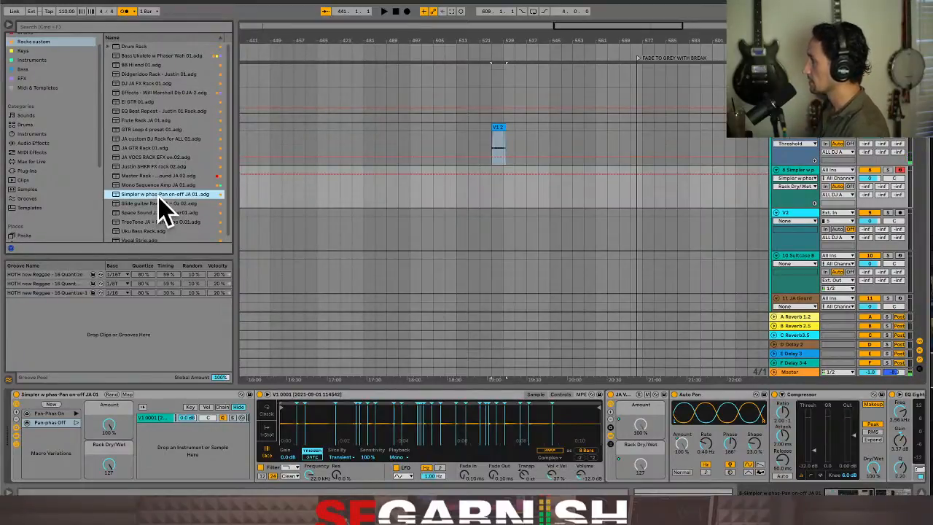